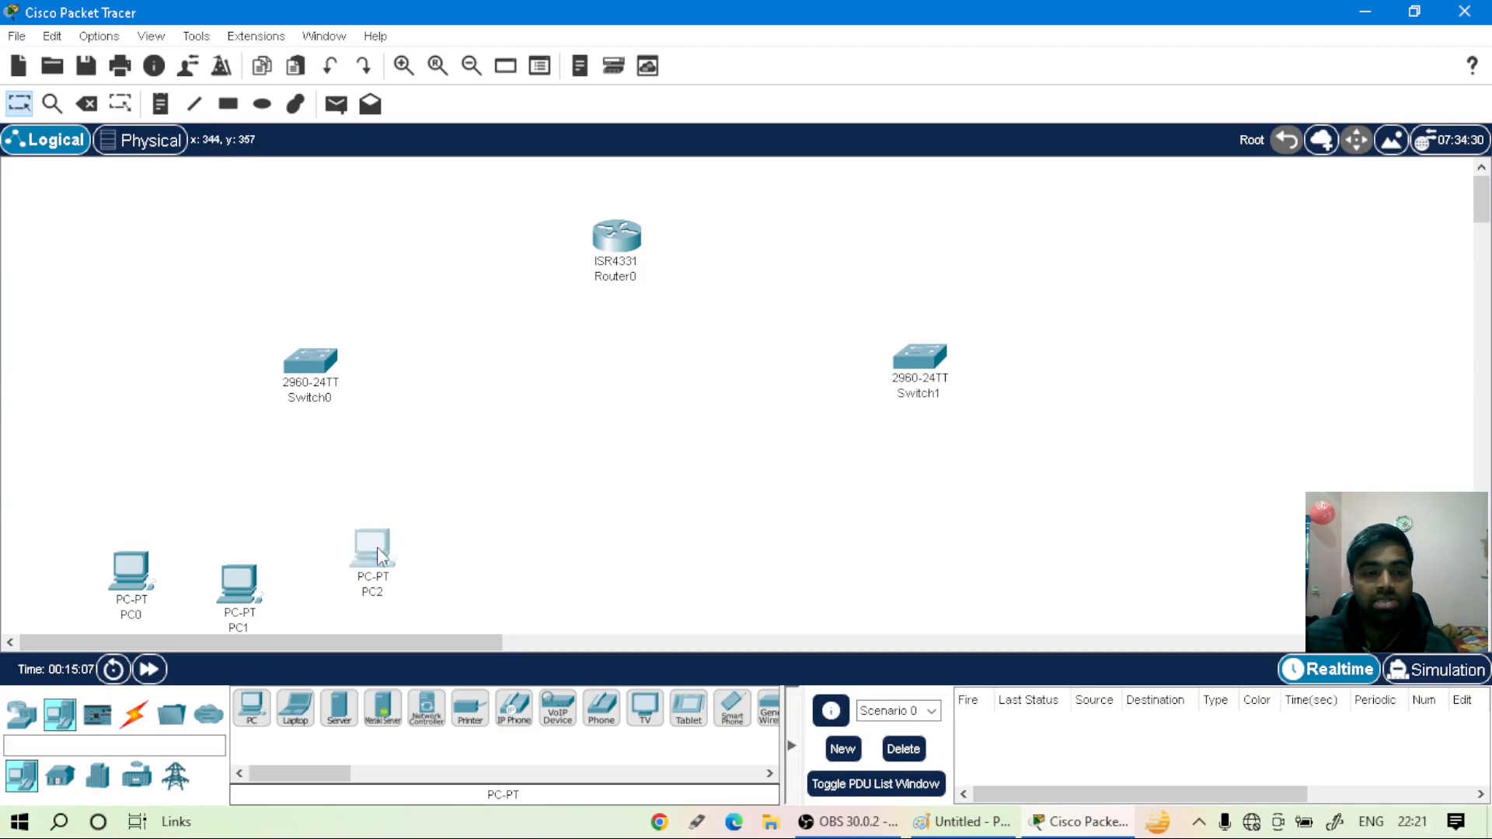
- Place three generic PCs in a row in the workspace beneath Switch1
left_click(252, 707)
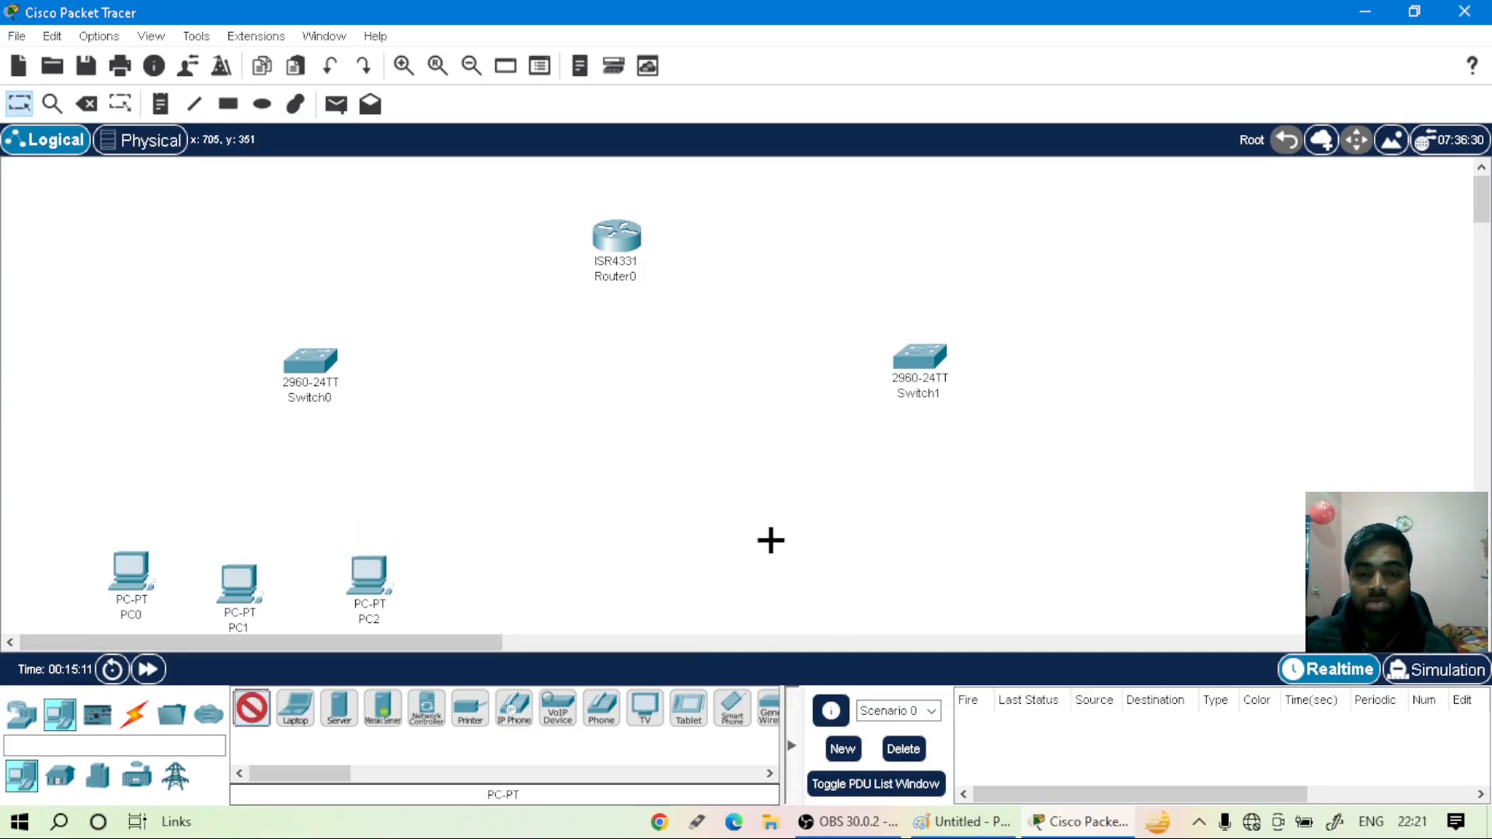
left_click(769, 536)
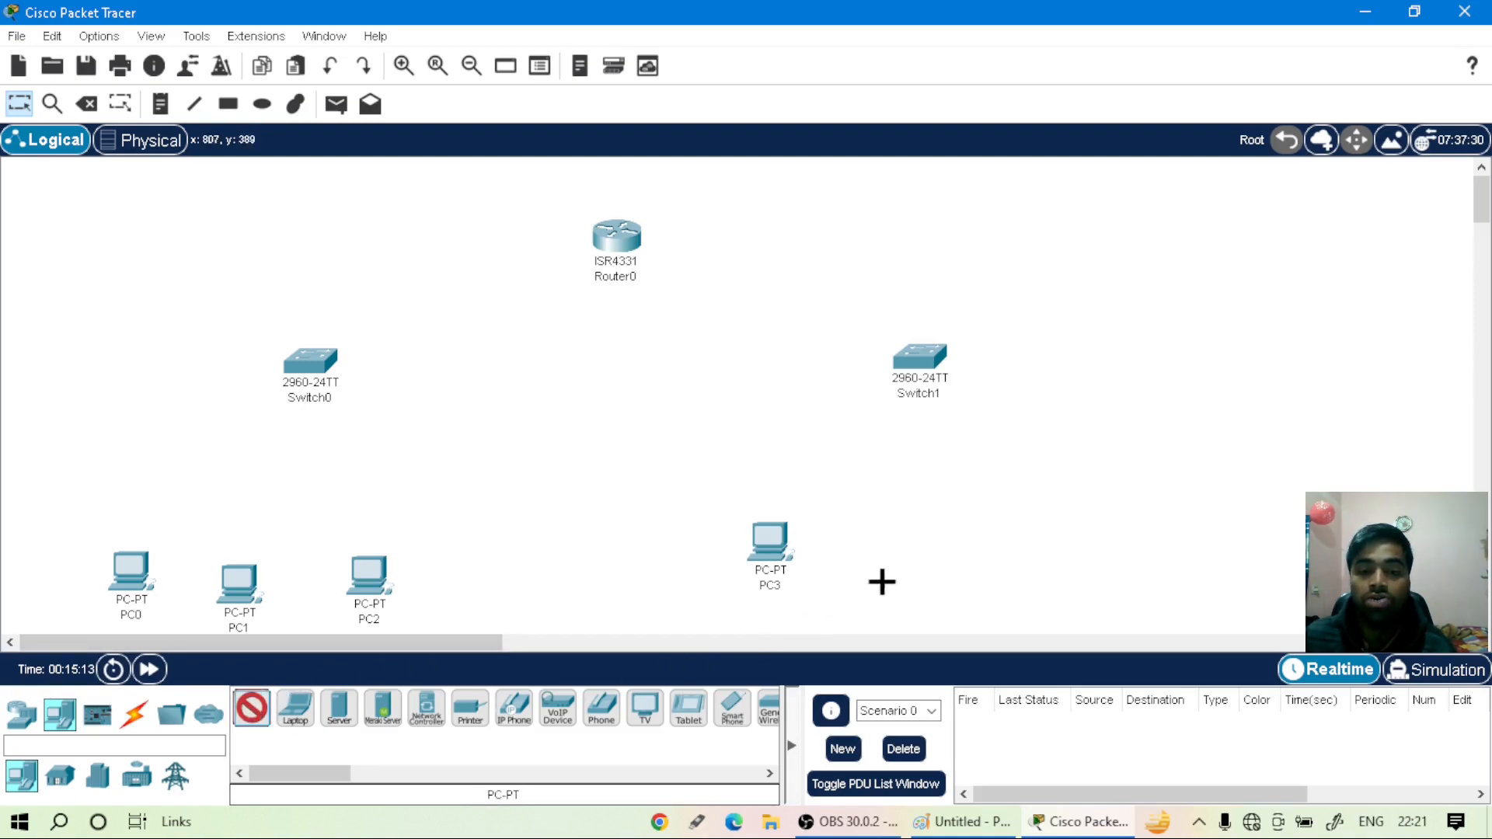
left_click(909, 561)
left_click(251, 707)
left_click(1064, 555)
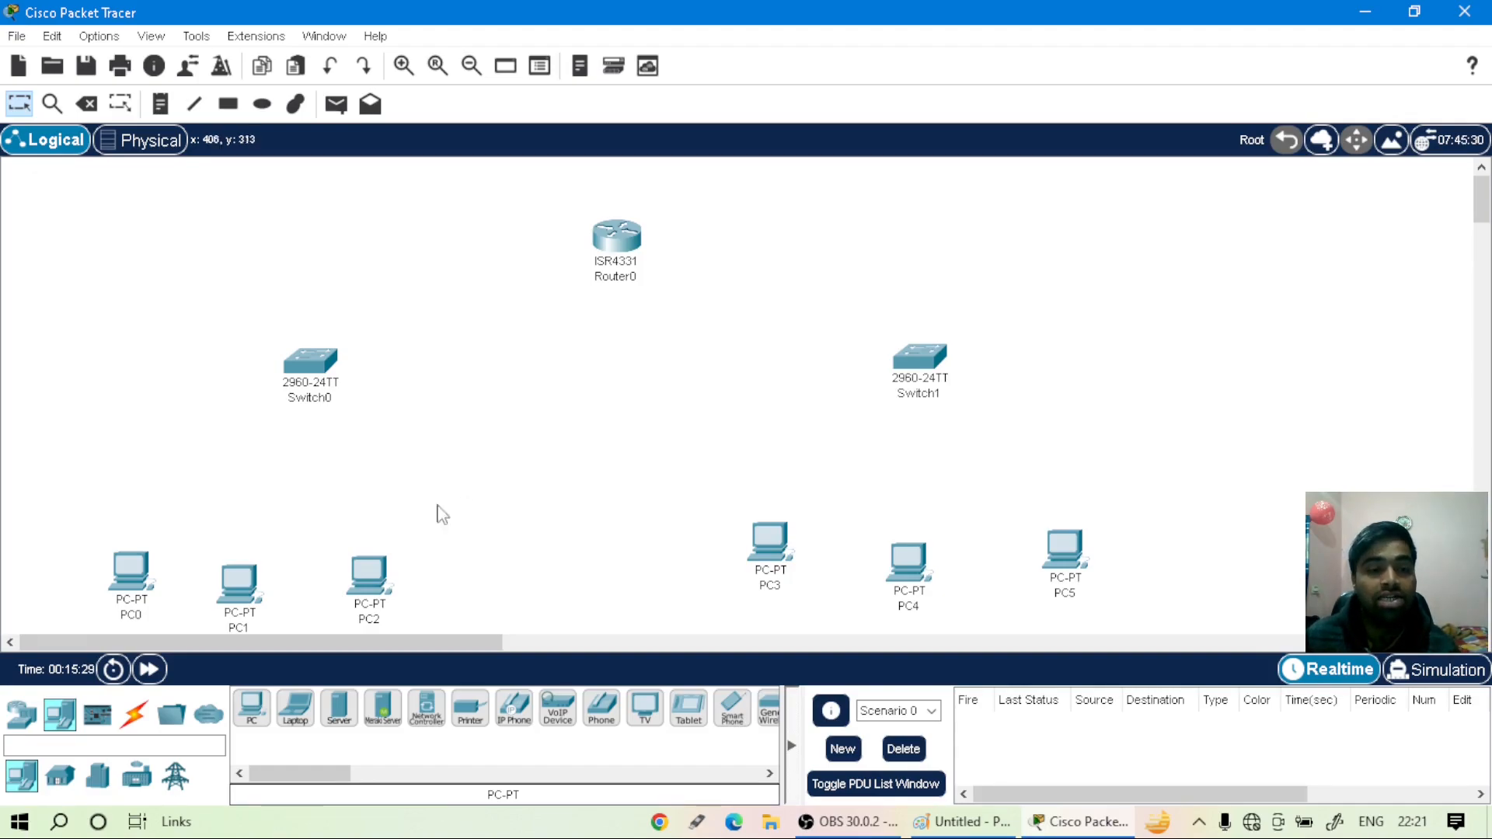
- Connect PC0's FastEthernet0 to Switch0's FastEthernet0/1 with a copper straight-through cable
left_click(134, 713)
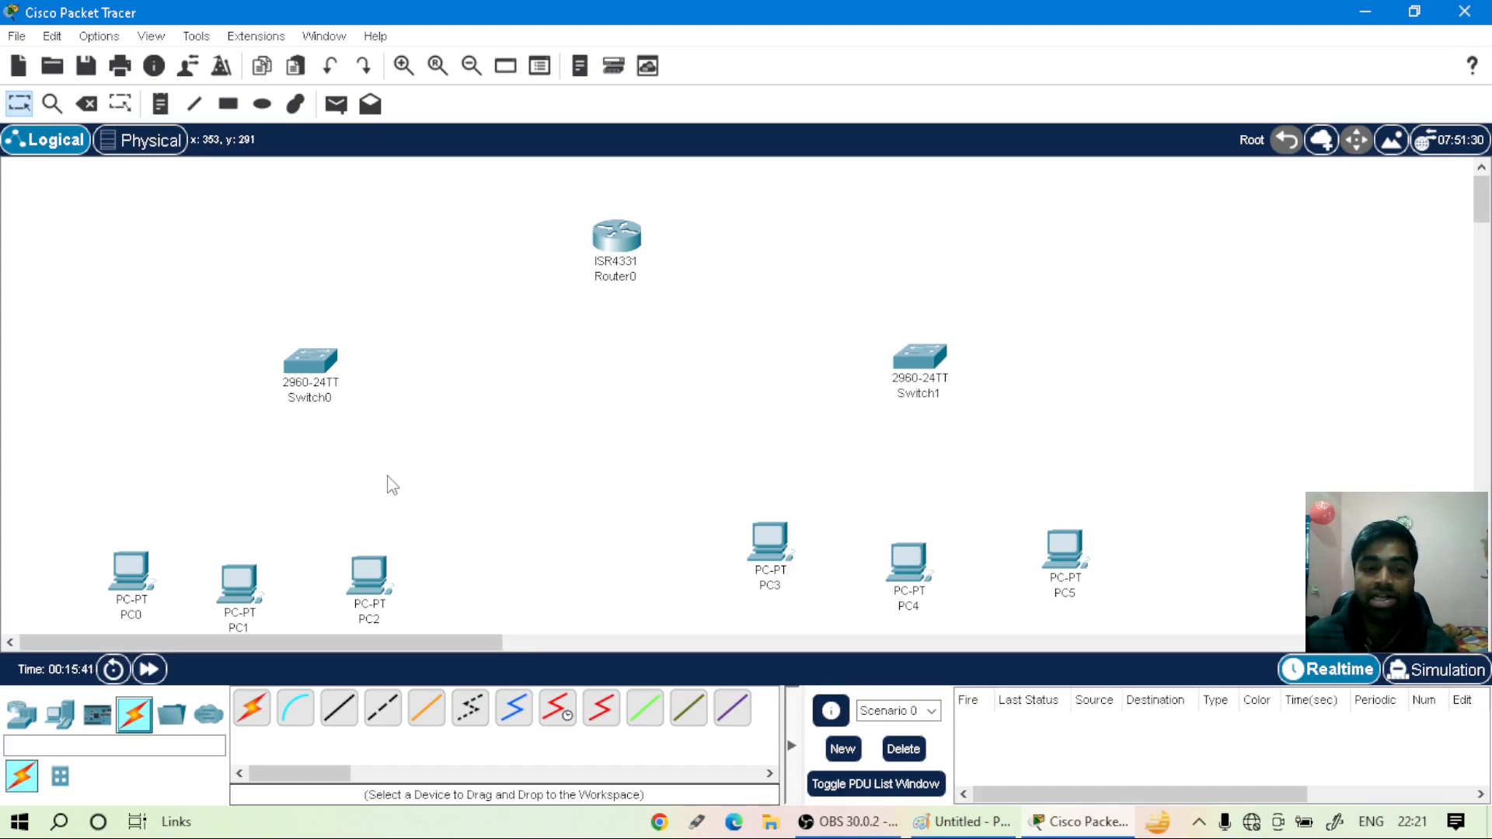
mouse_move(134, 582)
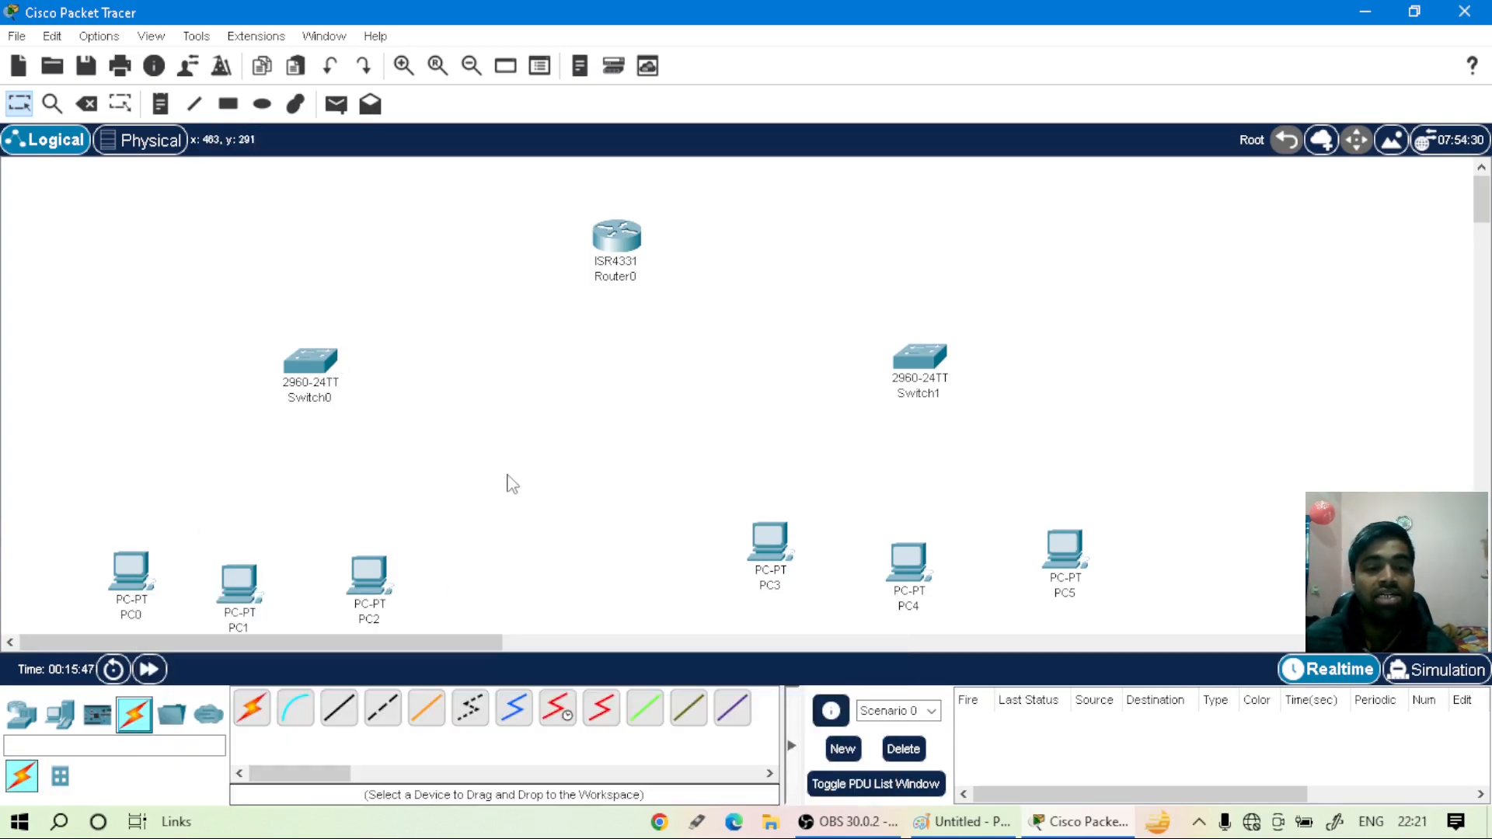
left_click(356, 713)
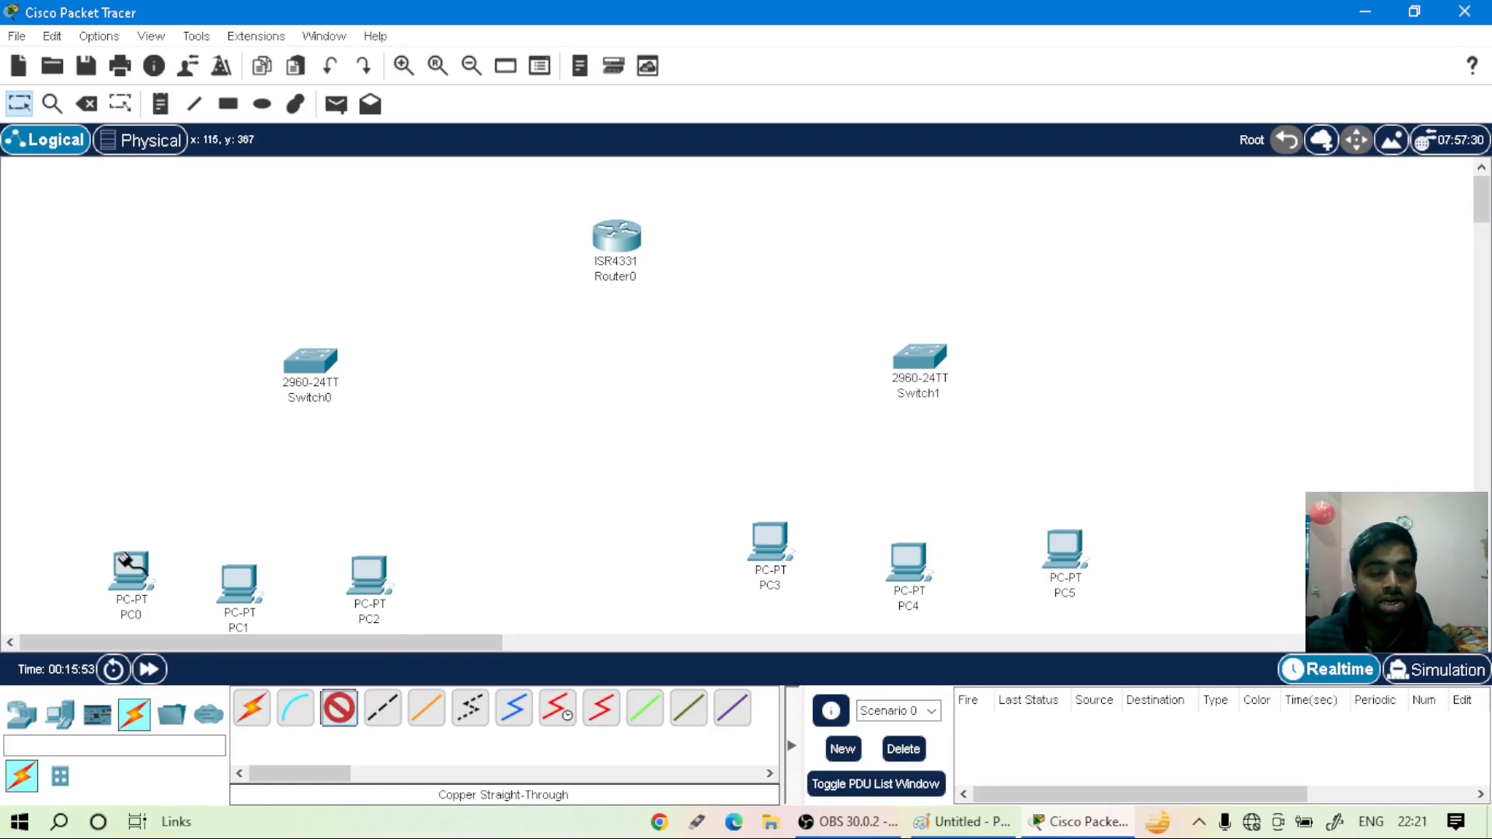
left_click(125, 561)
left_click(200, 647)
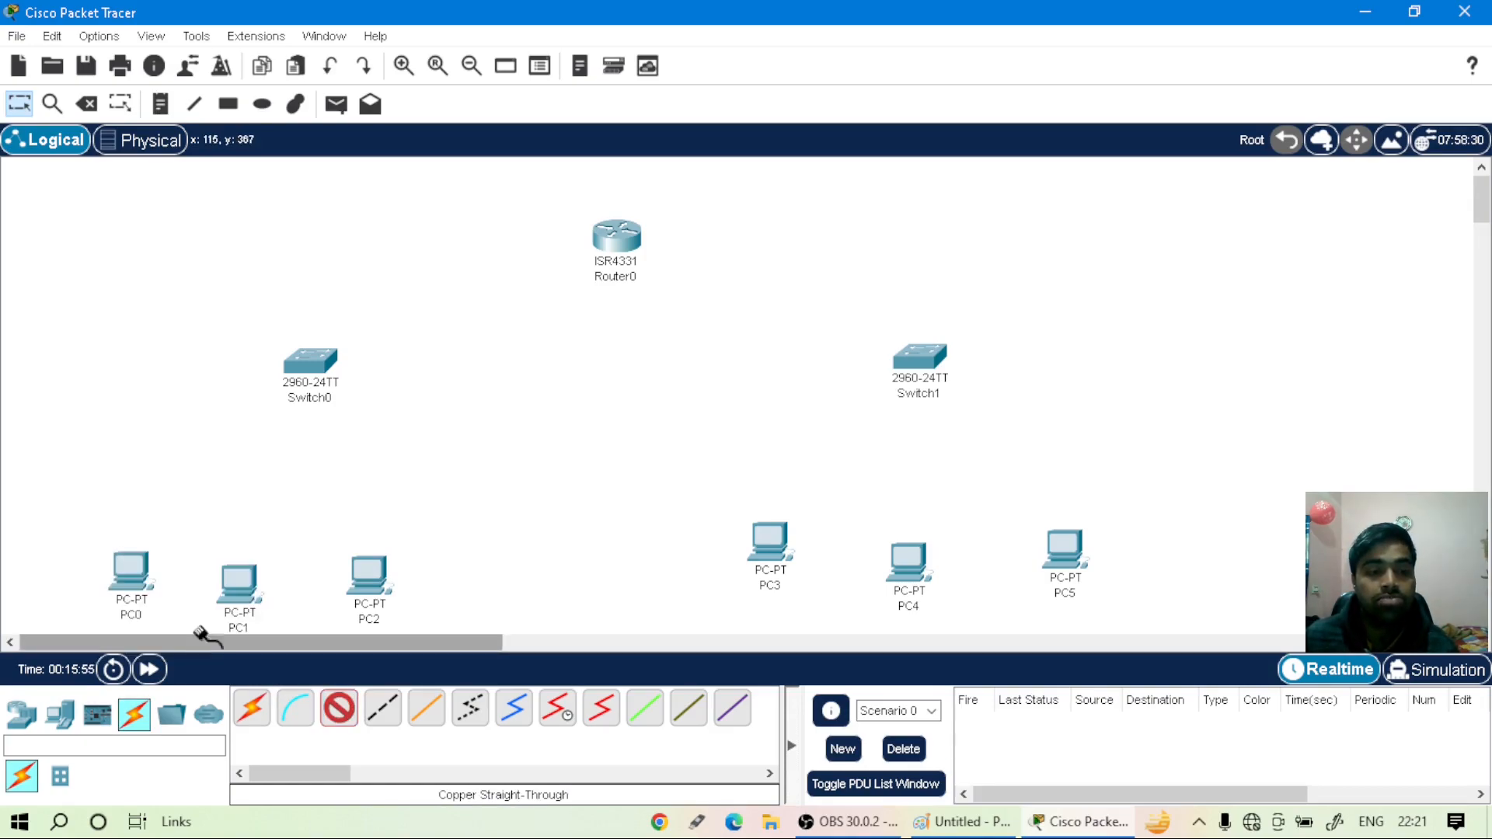
left_click(304, 371)
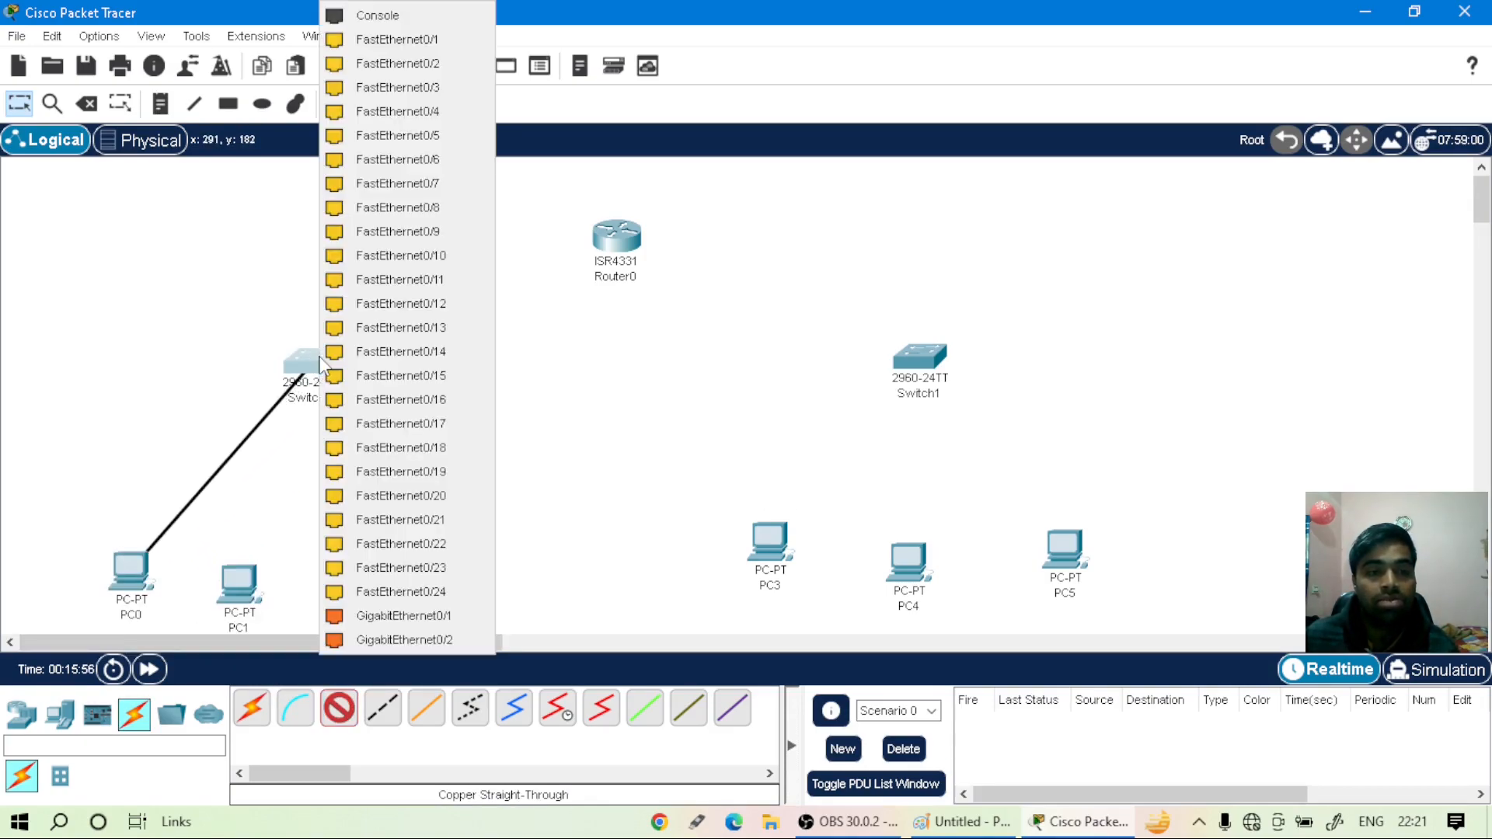
left_click(428, 41)
- Connect PC1's FastEthernet0 to Switch0's FastEthernet0/2 with a copper straight-through cable
left_click(332, 720)
left_click(239, 584)
left_click(326, 673)
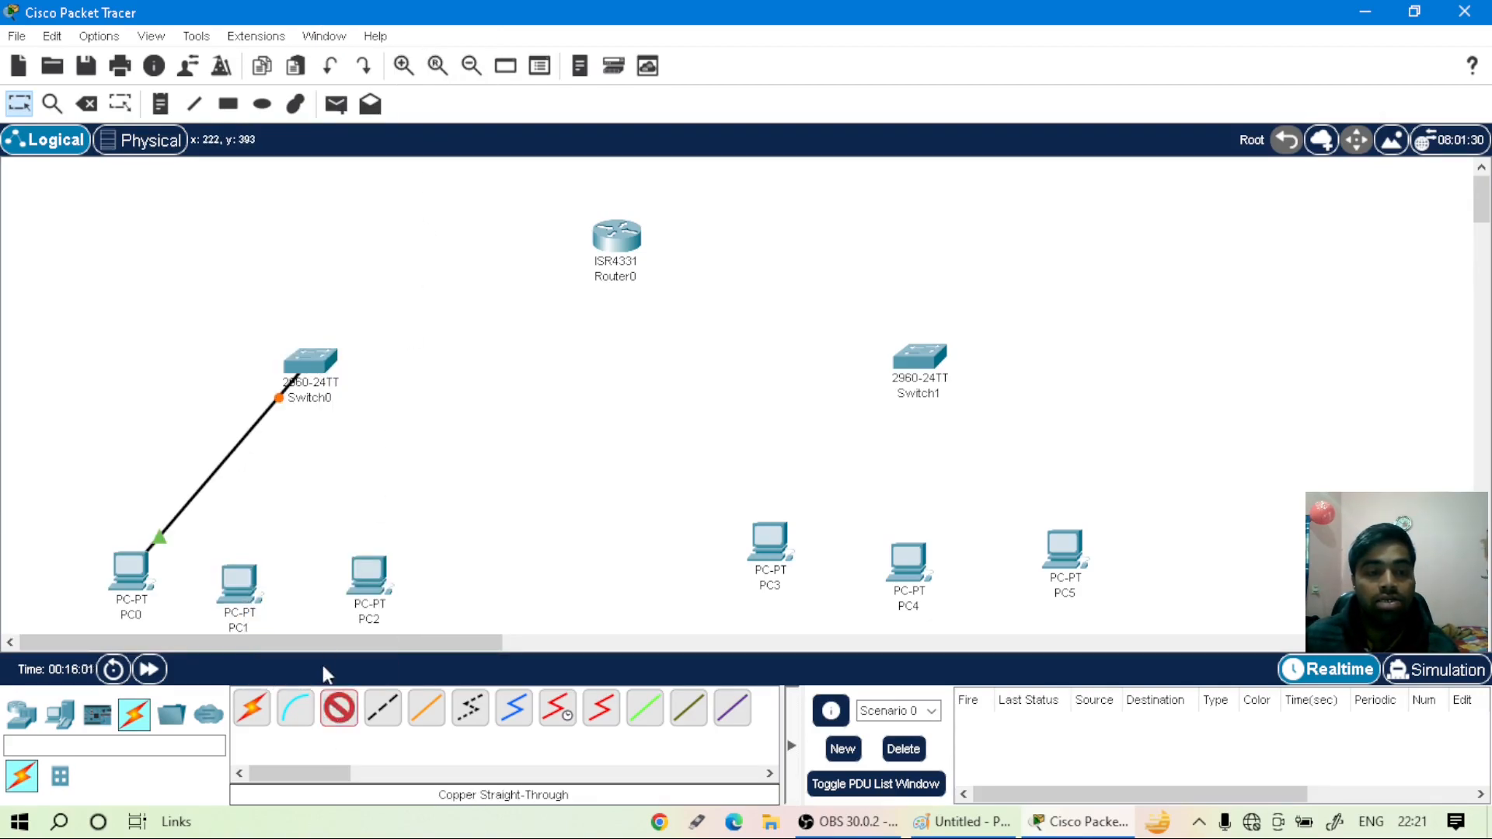
left_click(308, 369)
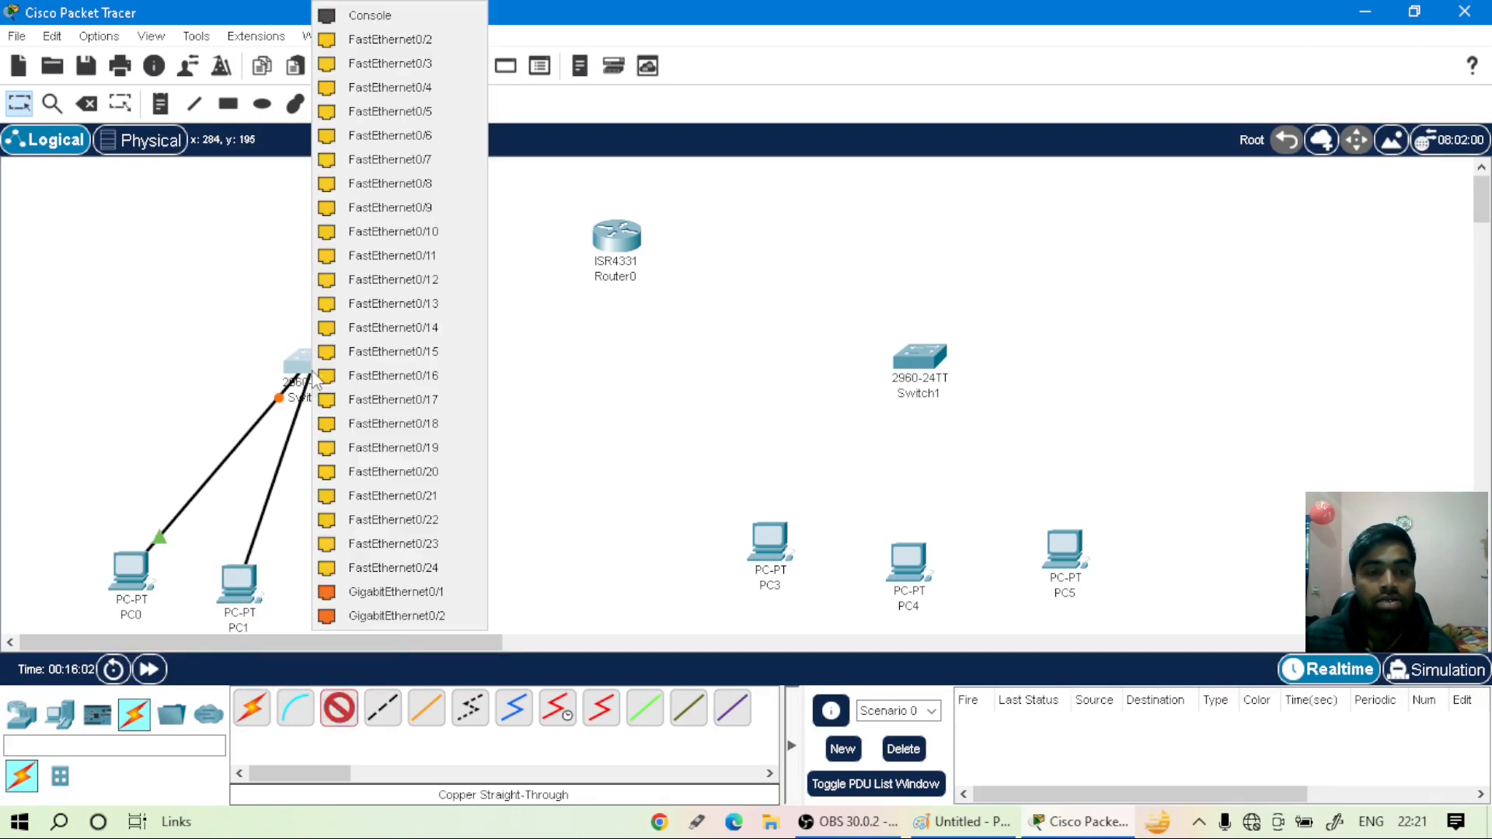
left_click(430, 40)
- Connect PC2's FastEthernet0 to Switch0's FastEthernet0/3 with a copper straight-through cable
left_click(339, 707)
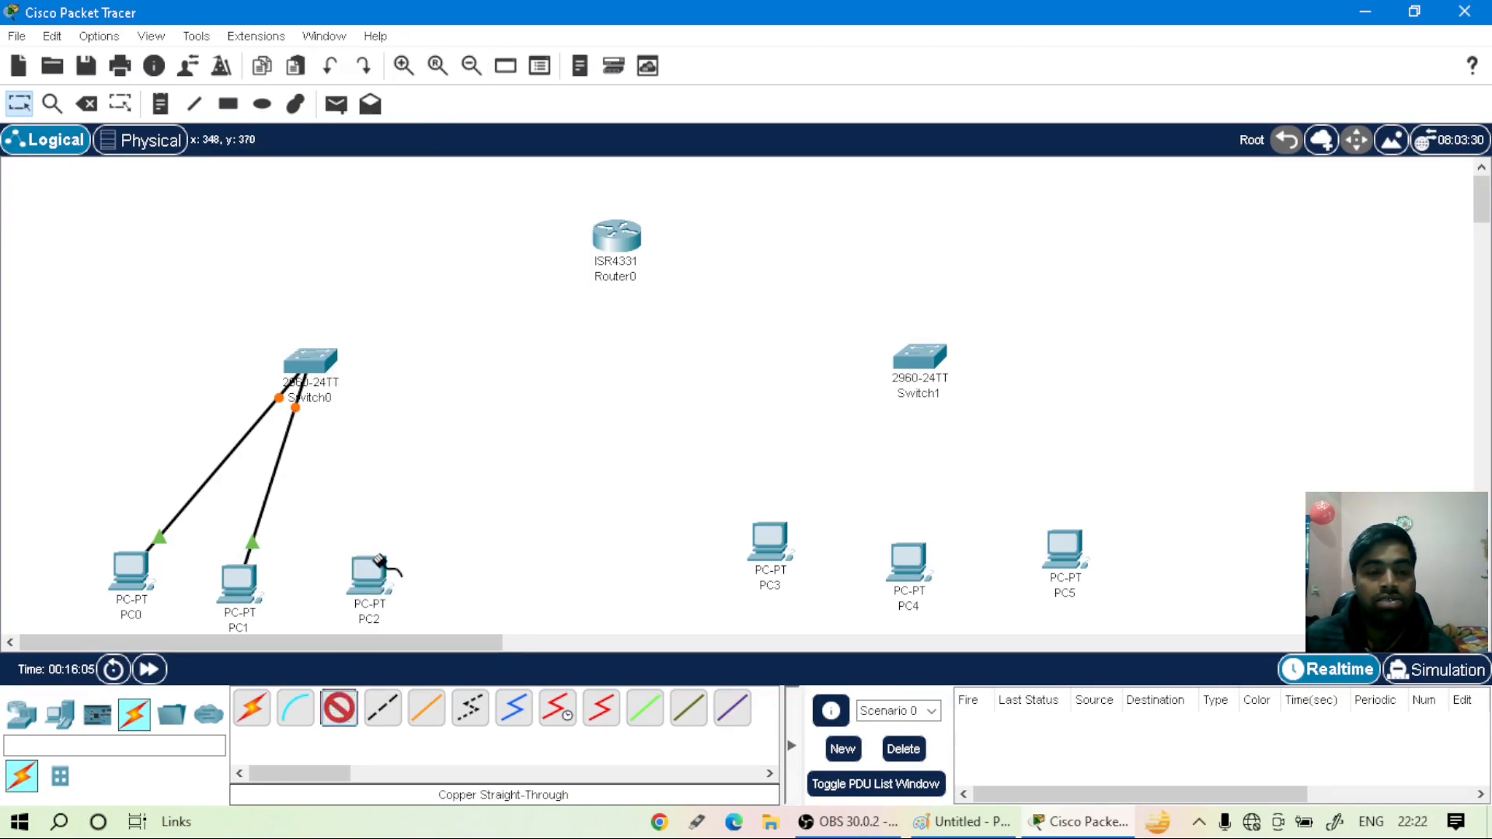
left_click(379, 562)
left_click(449, 647)
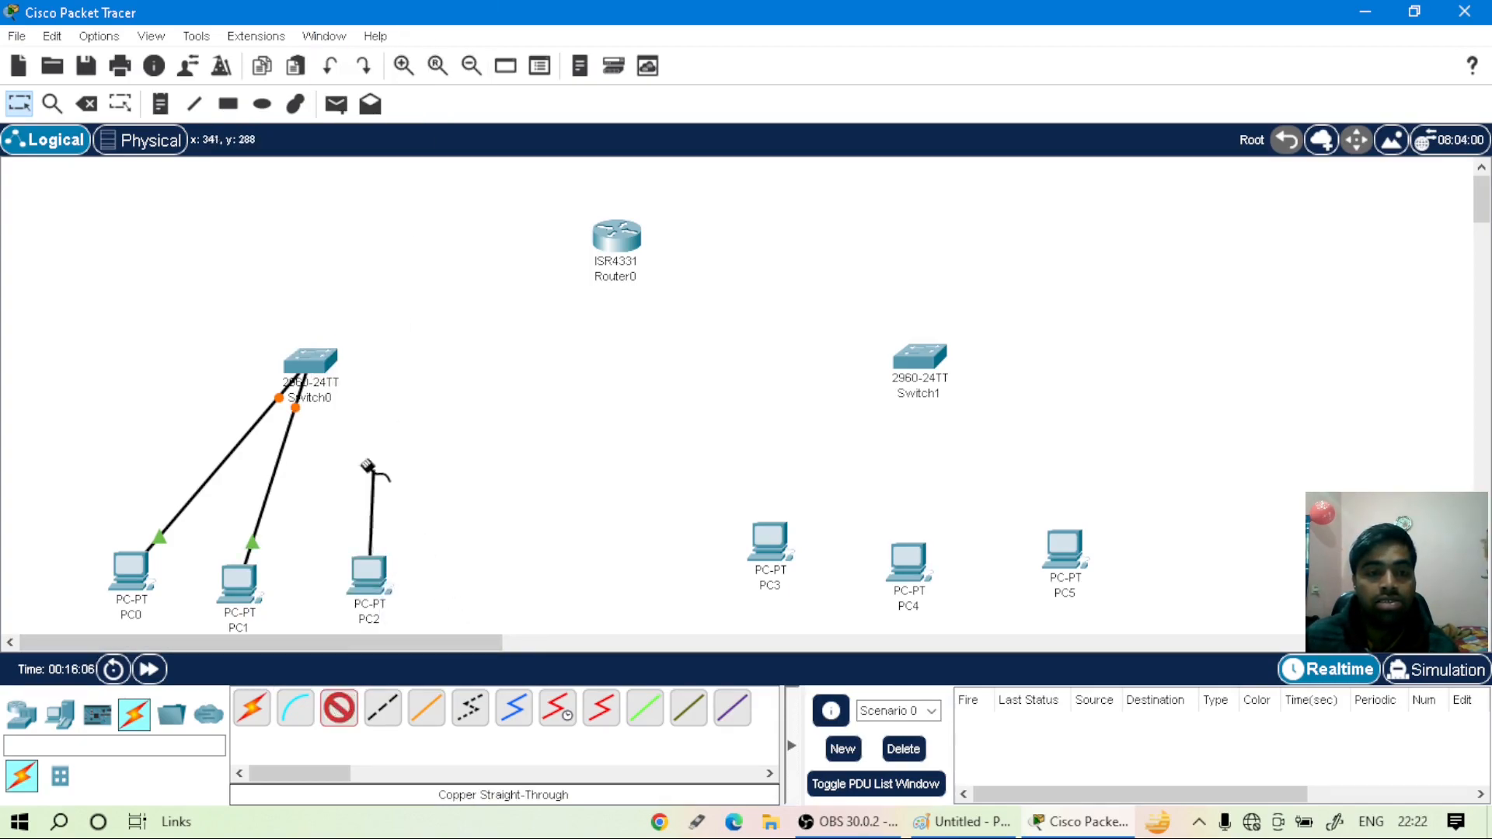
left_click(313, 365)
left_click(409, 40)
- Connect PC3's FastEthernet0 to Switch1's FastEthernet0/1 with a copper straight-through cable
left_click(339, 703)
left_click(777, 550)
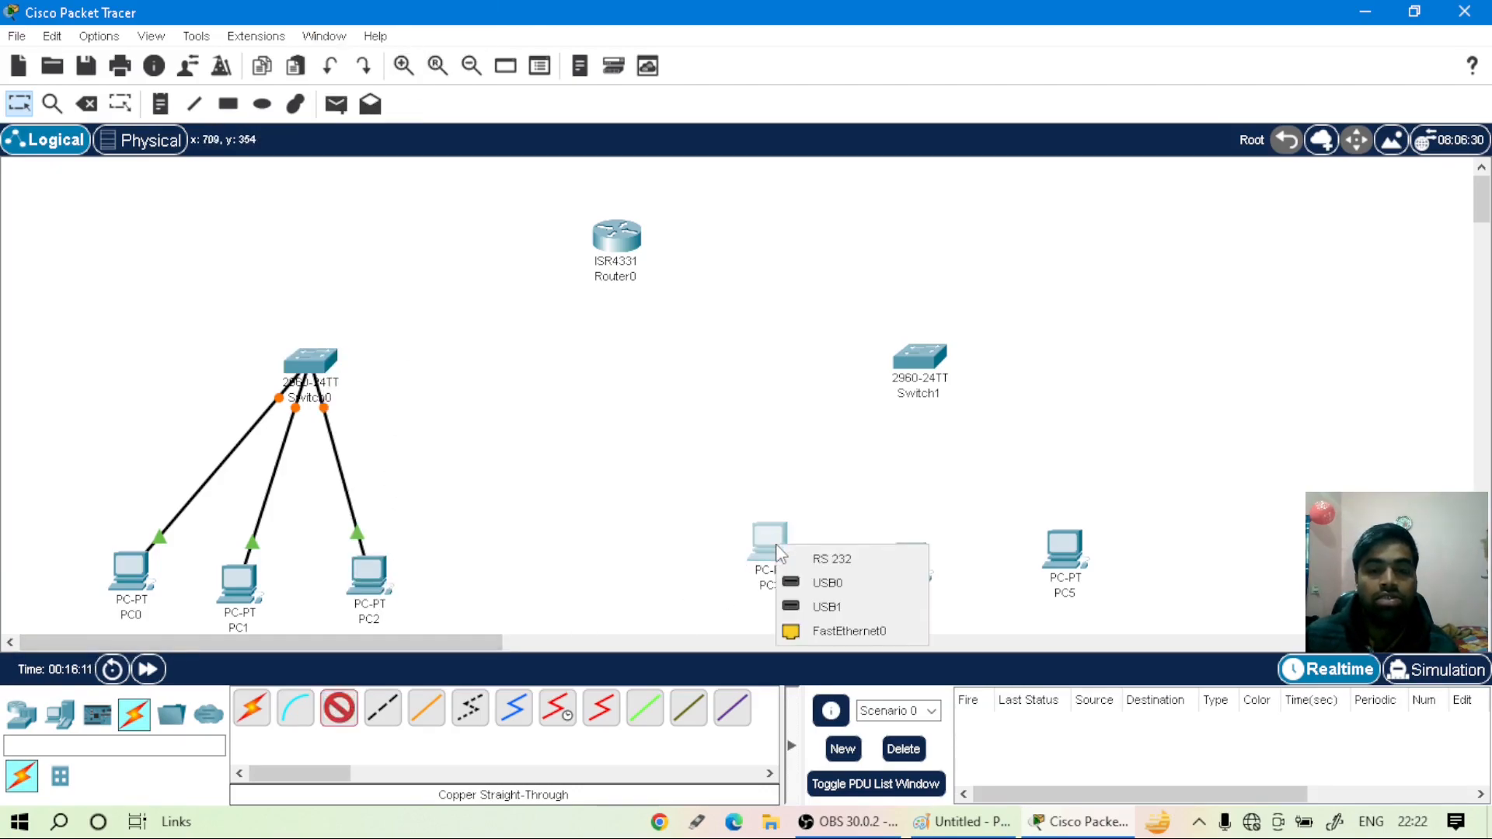
left_click(824, 630)
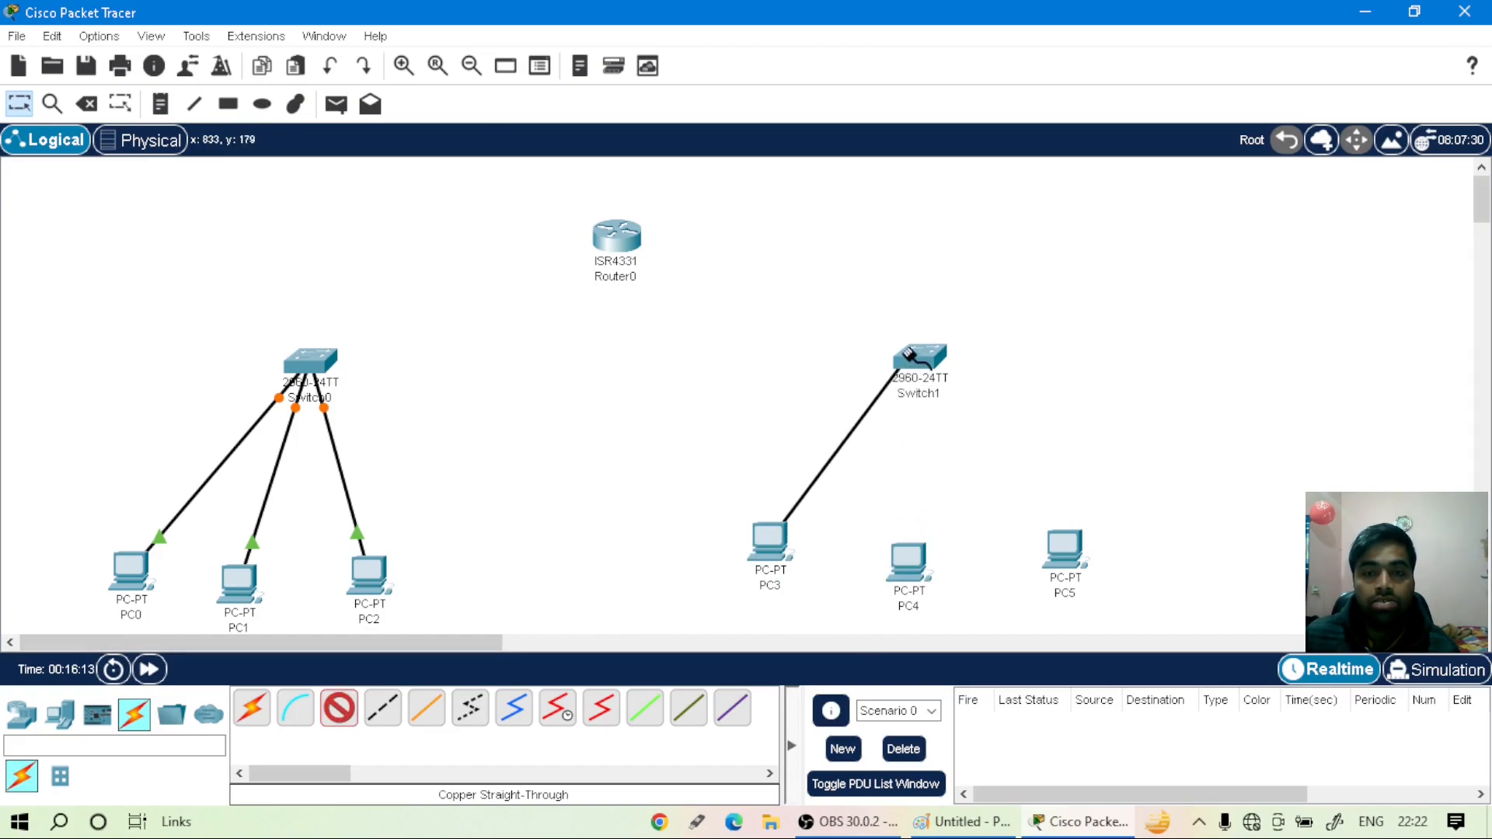
left_click(907, 354)
left_click(936, 38)
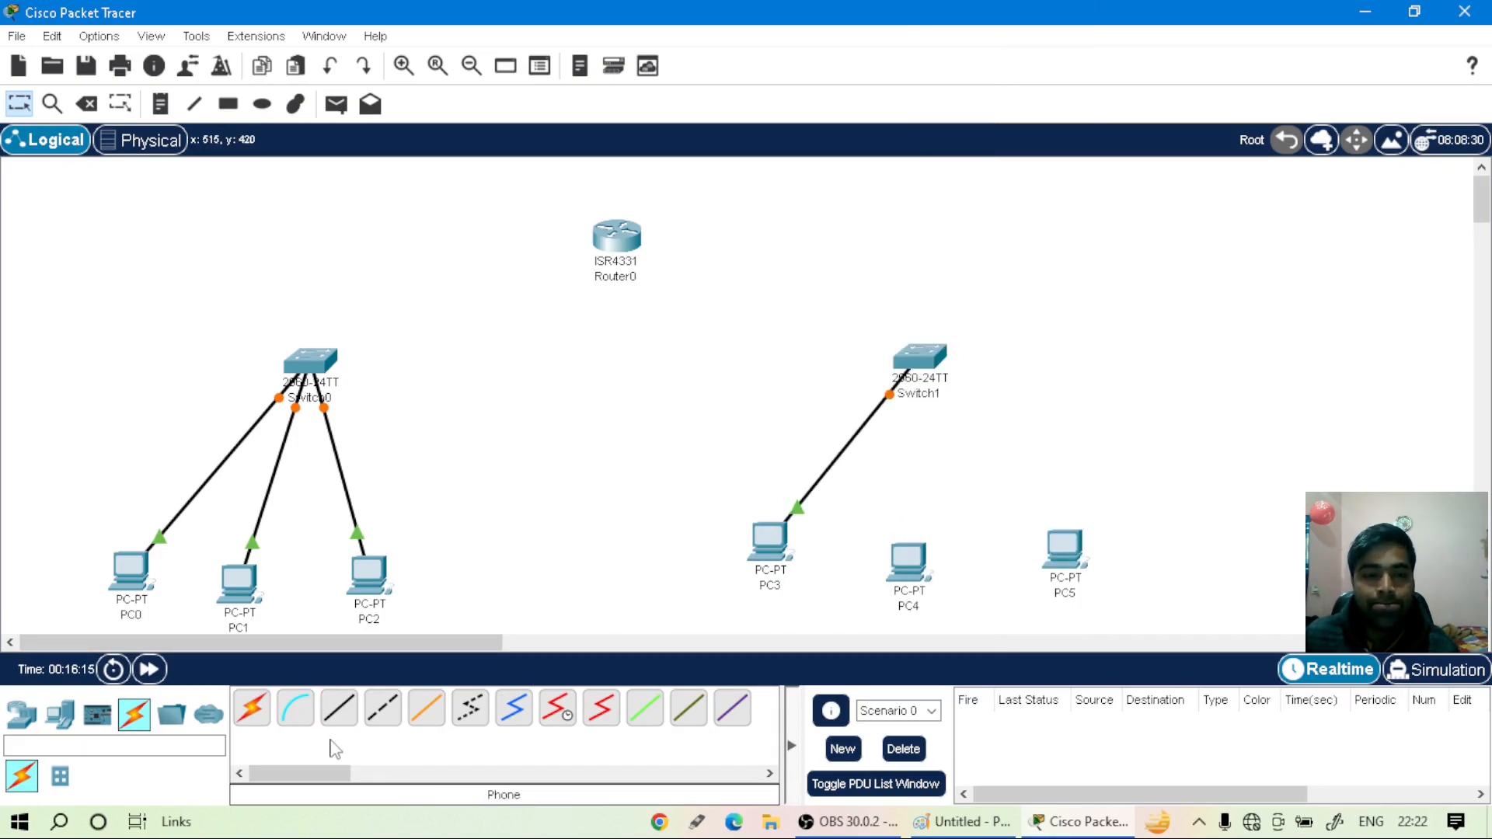
- Connect PC4's FastEthernet0 to Switch1's FastEthernet0/2 with a copper straight-through cable
left_click(339, 707)
left_click(910, 570)
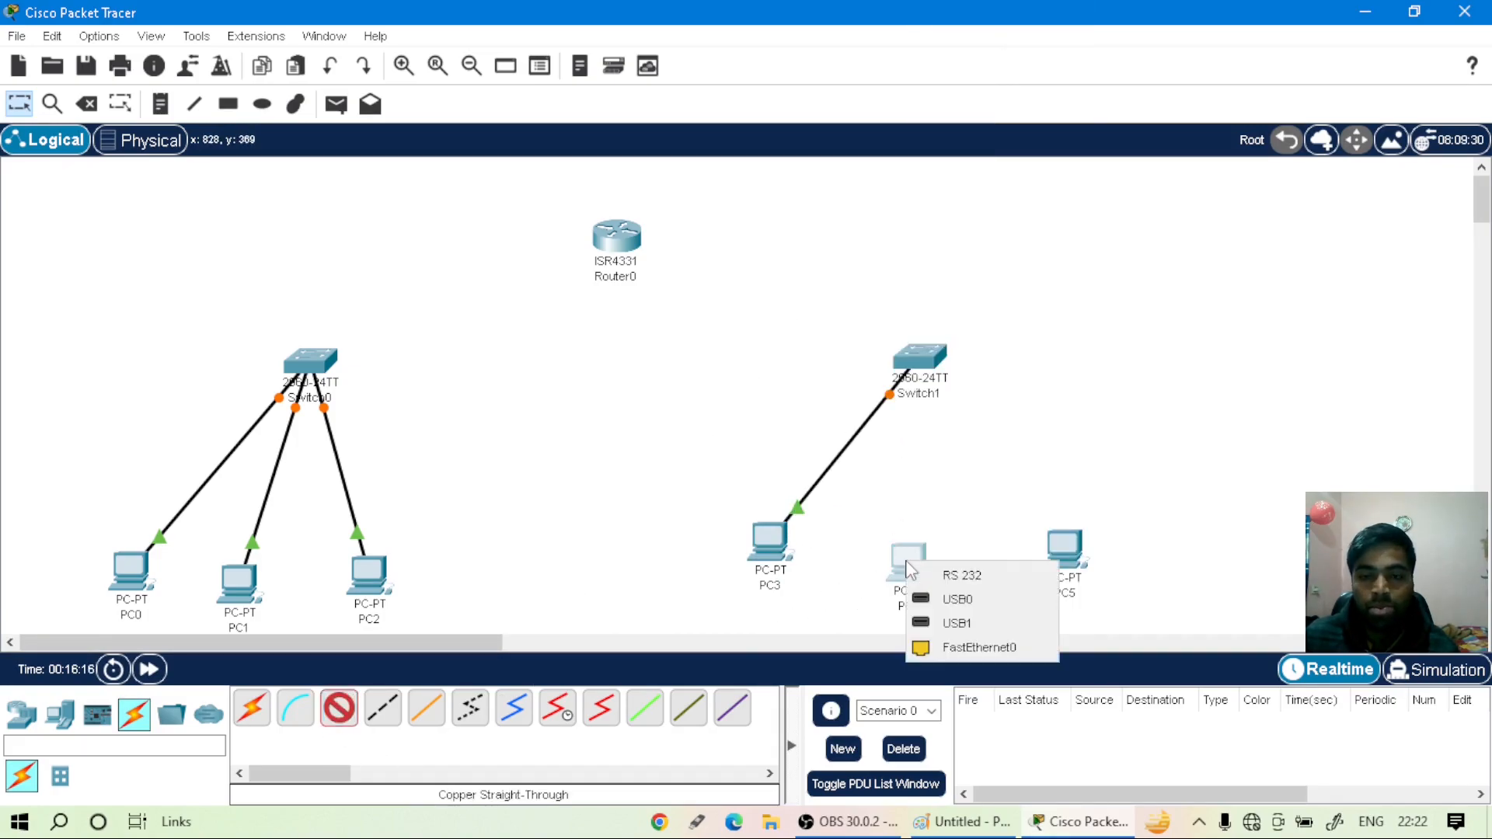
left_click(979, 647)
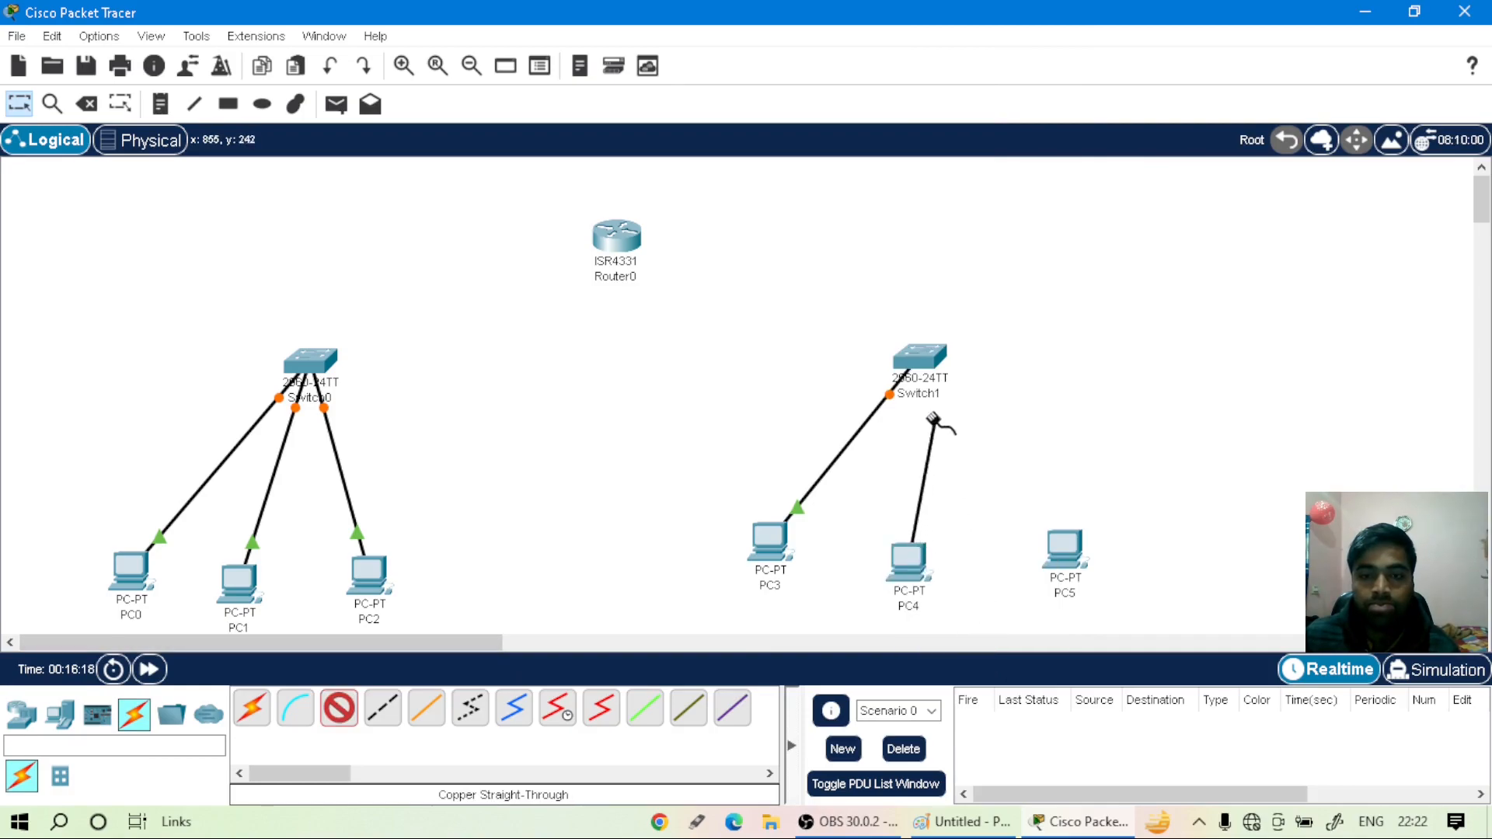
left_click(918, 358)
left_click(998, 40)
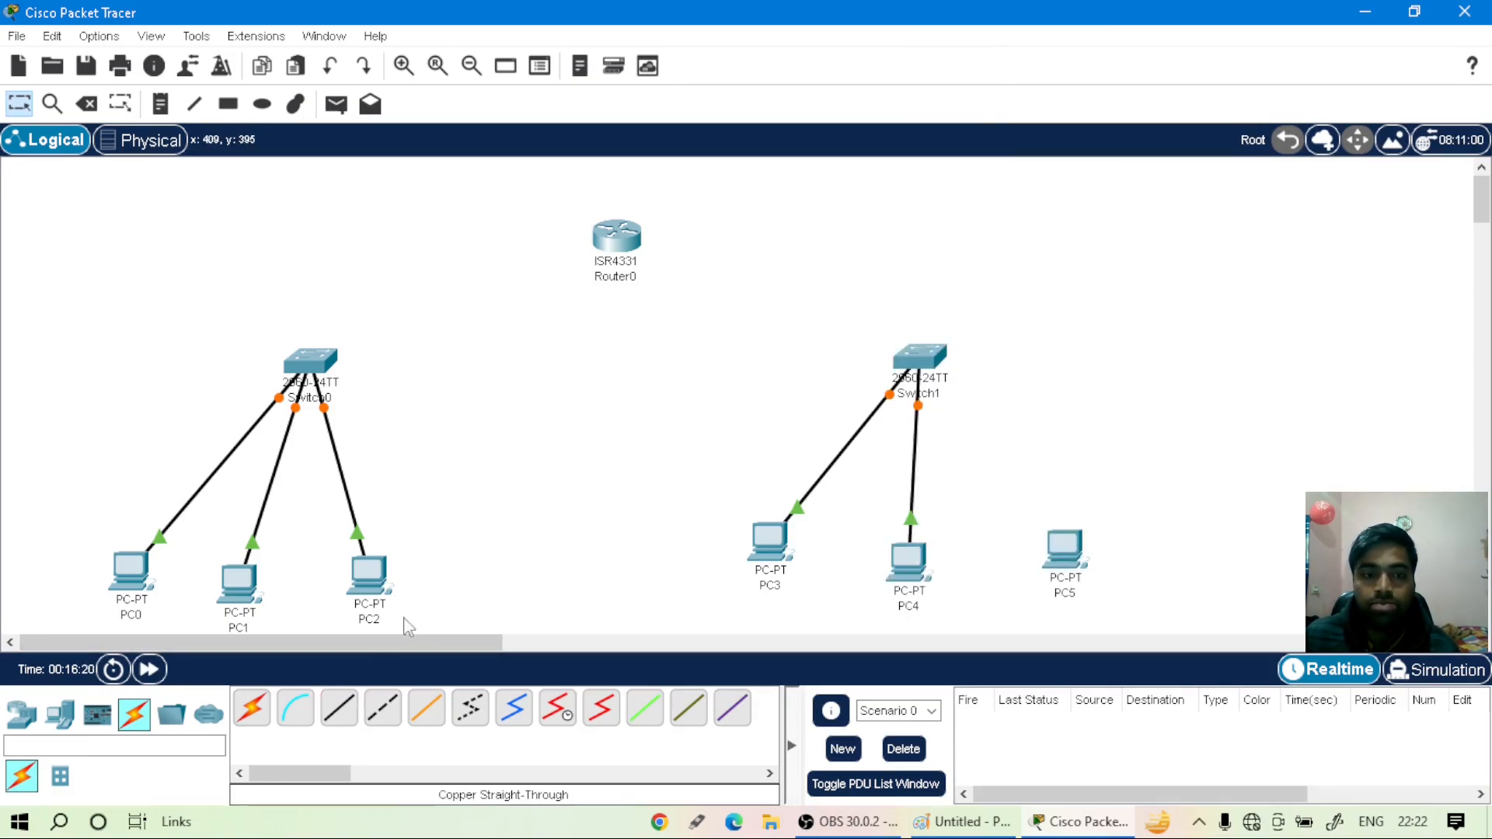
- Connect PC5's FastEthernet0 to Switch1's FastEthernet0/3 with a copper straight-through cable
left_click(342, 710)
left_click(1062, 547)
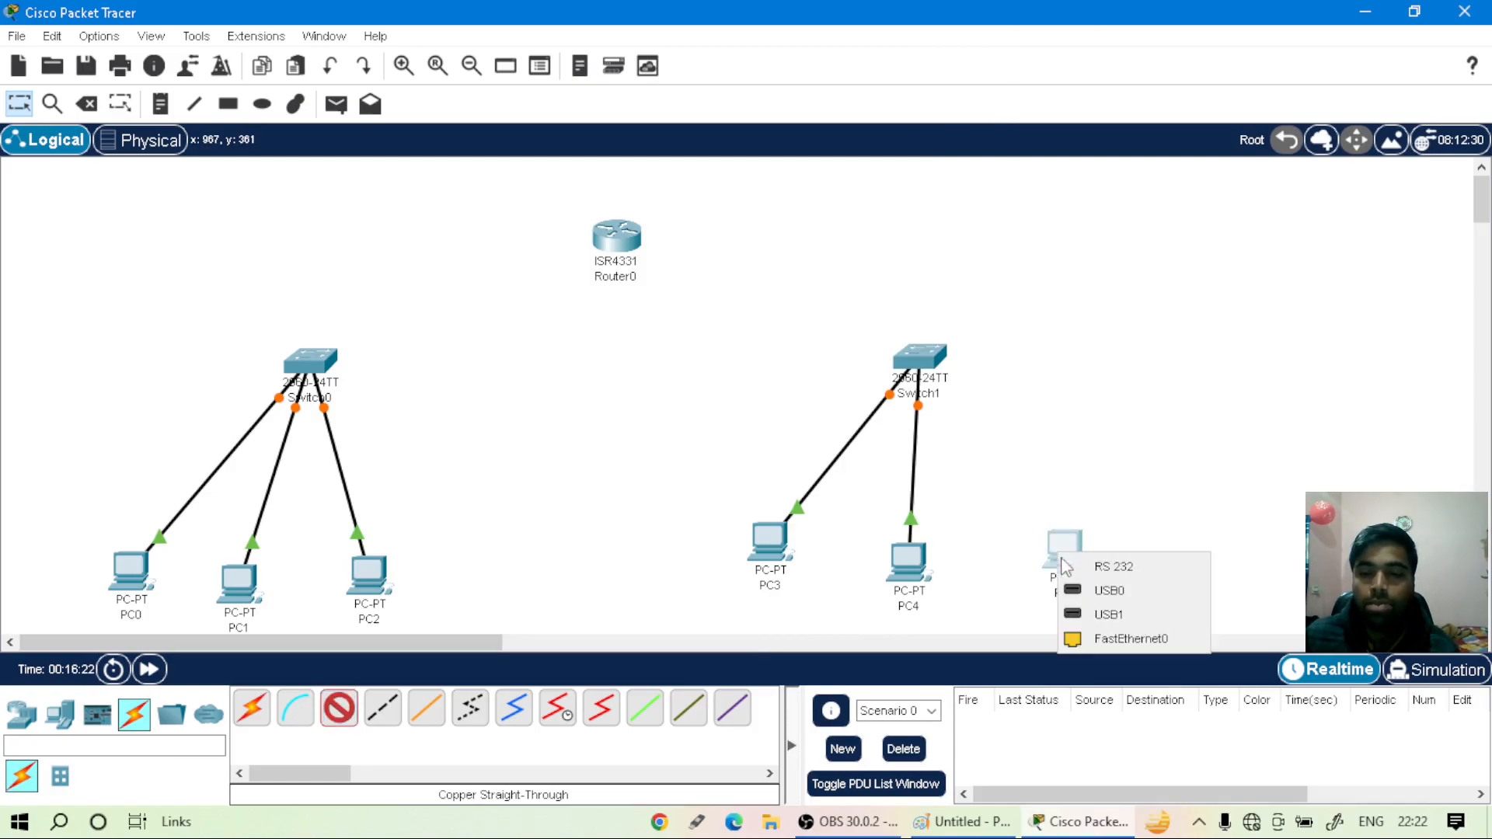
left_click(1132, 633)
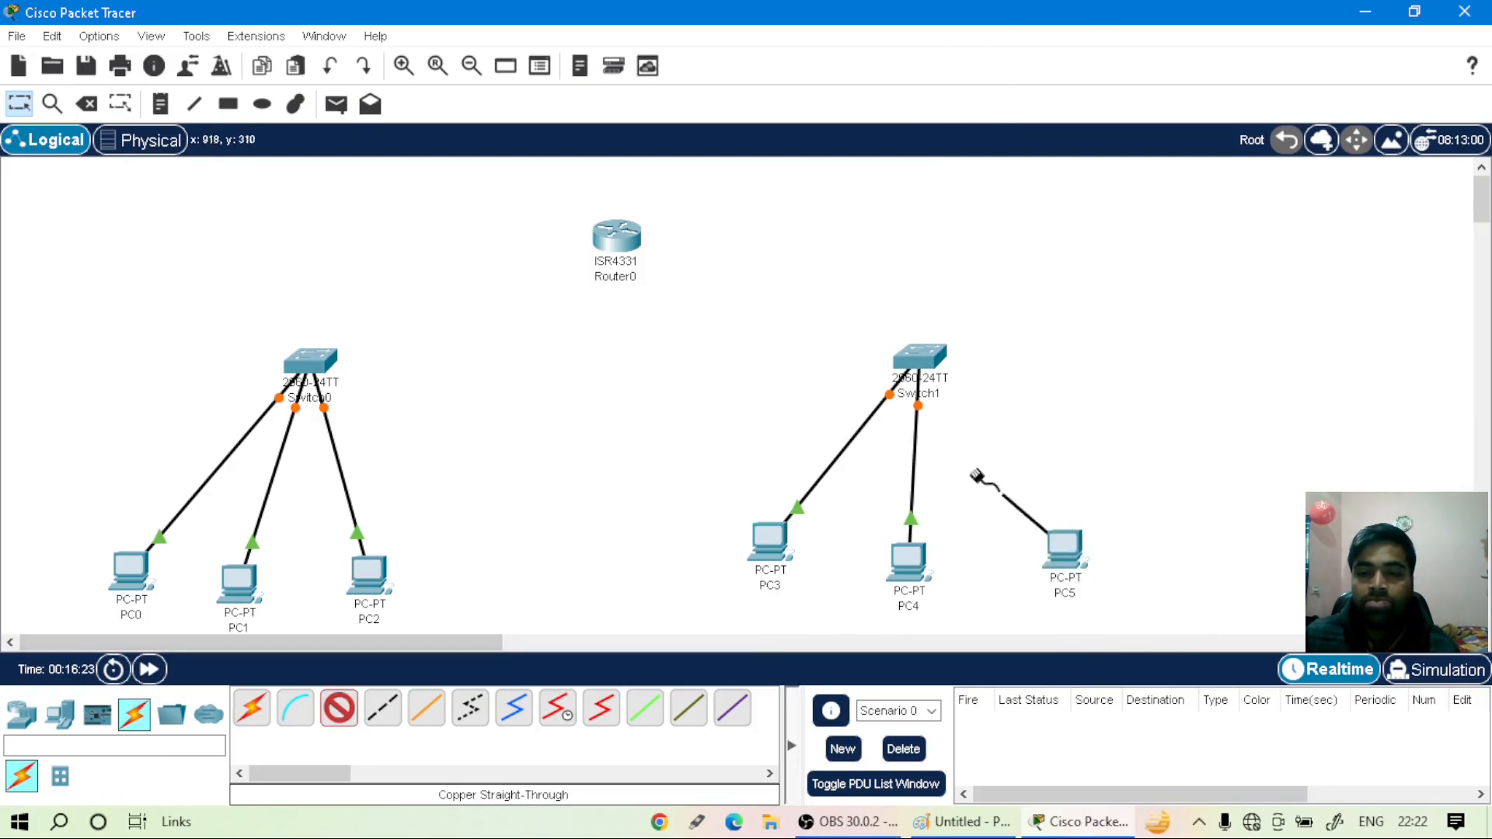
left_click(921, 346)
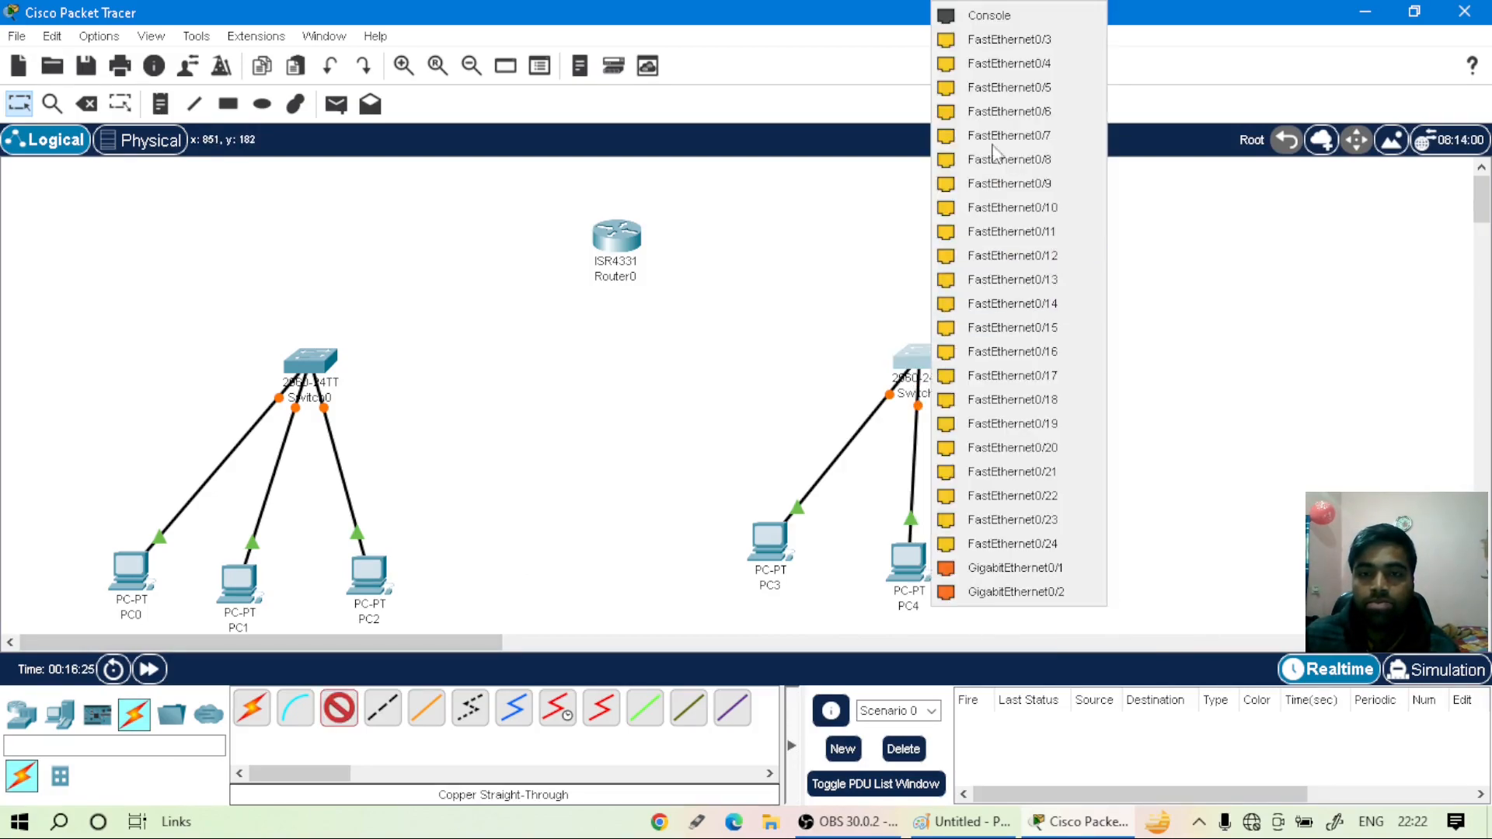
left_click(1011, 41)
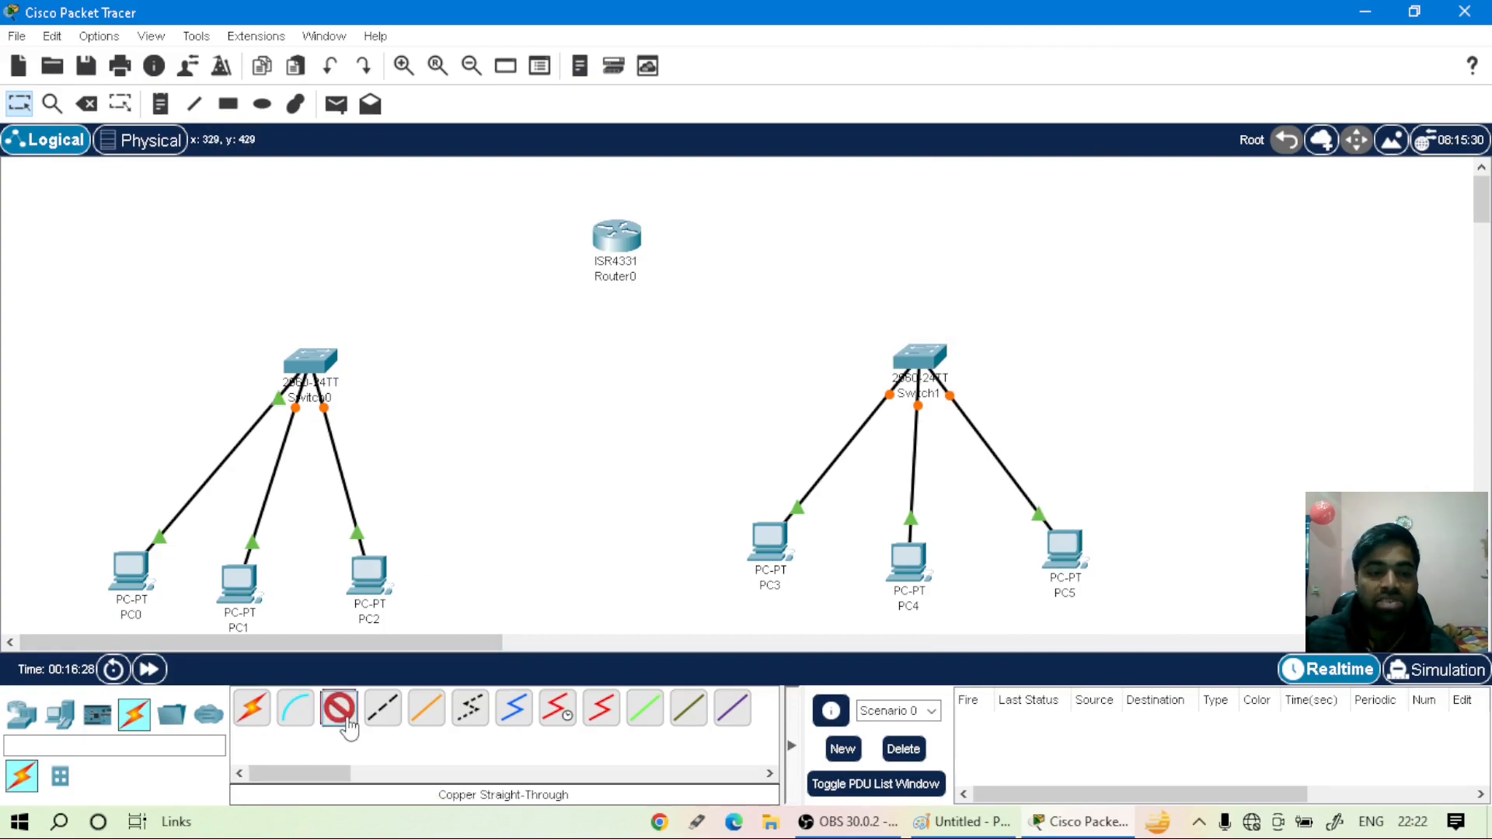
- Connect Switch0's GigabitEthernet0/1 to Router0's GigabitEthernet0/0/0 with a copper straight-through cable
left_click(315, 356)
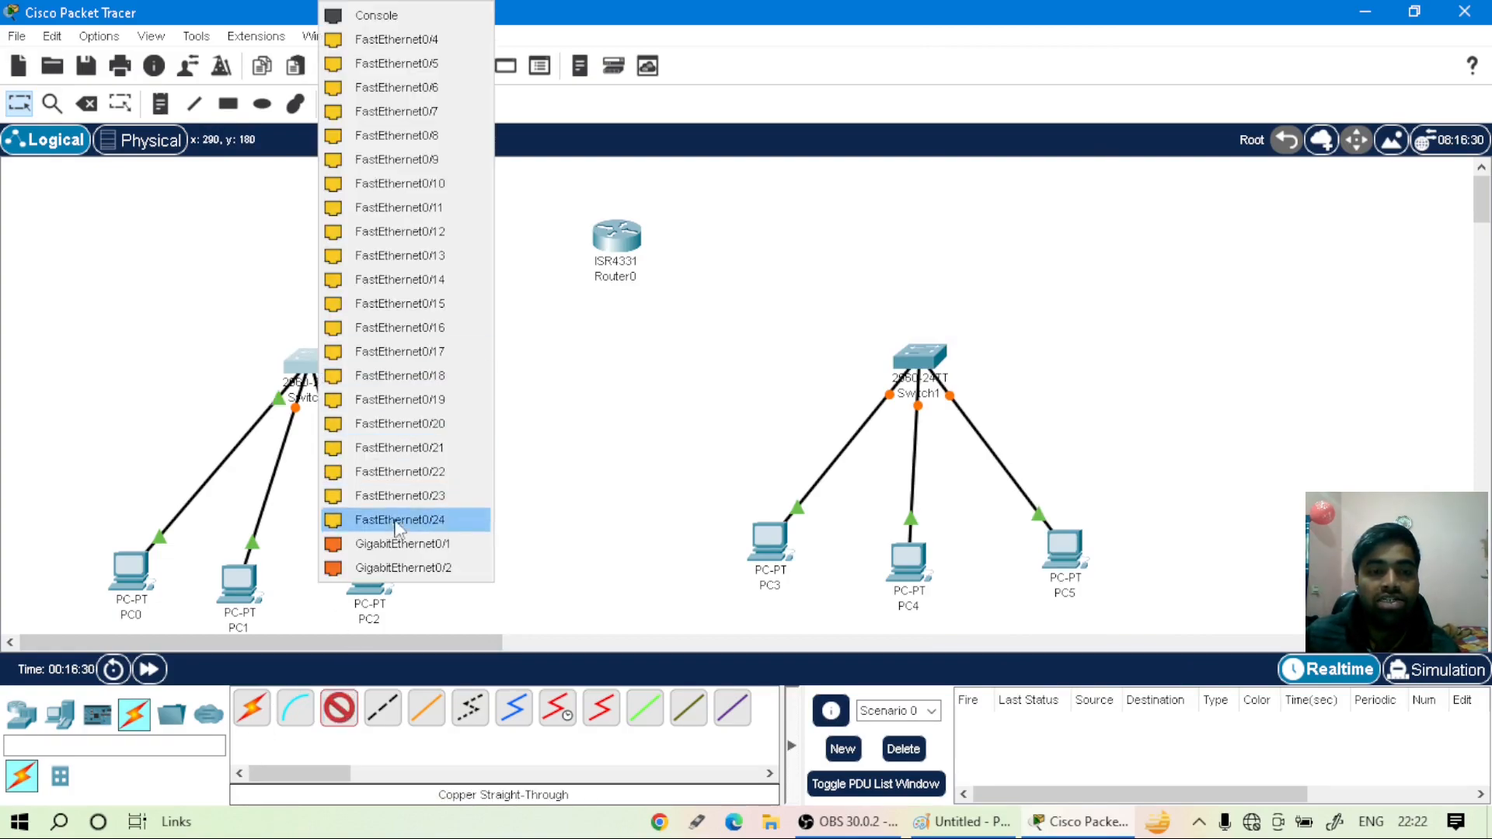
left_click(413, 547)
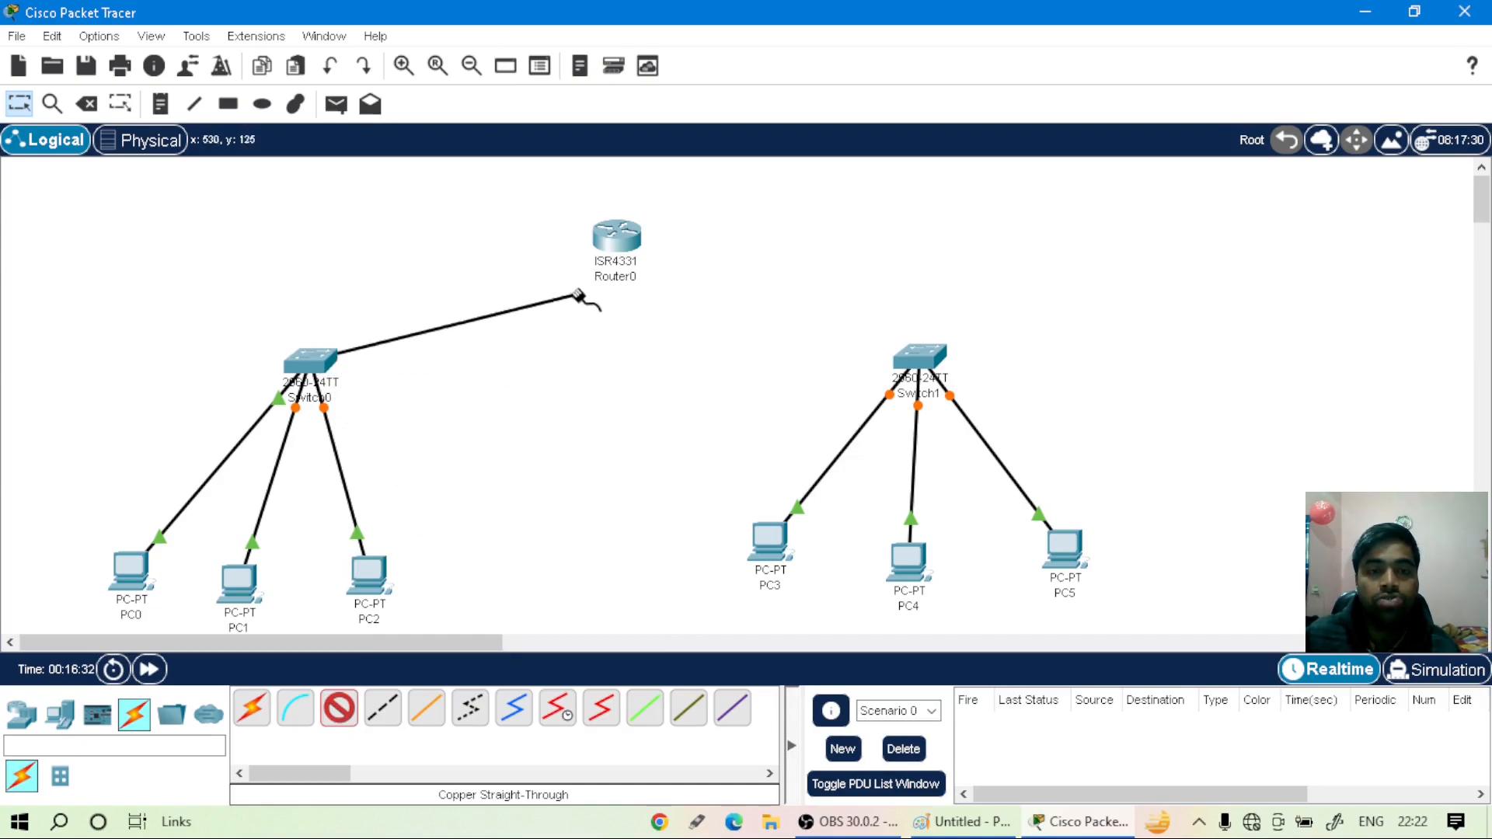
left_click(613, 245)
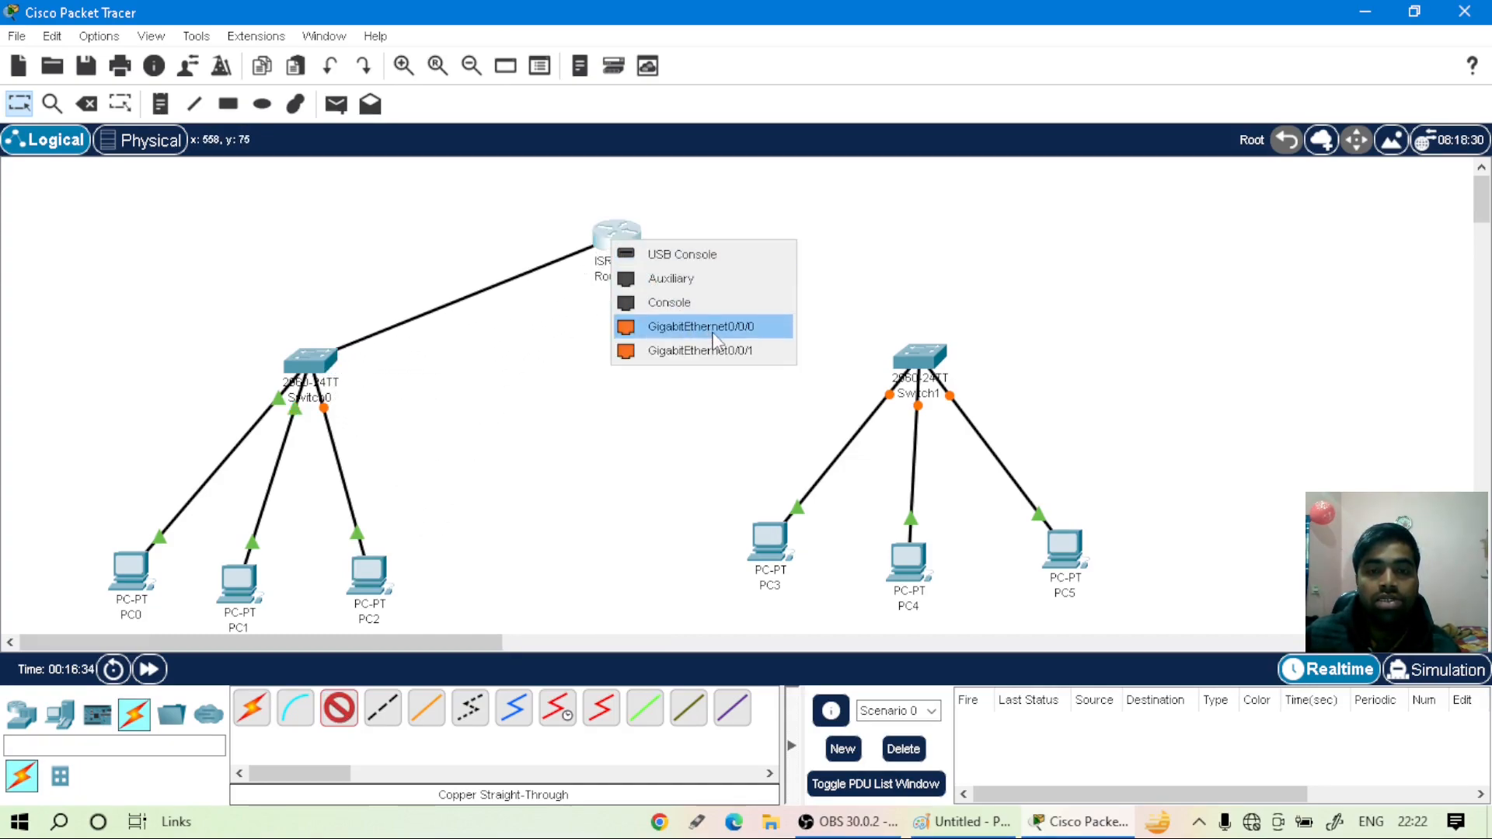
left_click(683, 326)
- Connect Switch1's GigabitEthernet0/2 to Router0's GigabitEthernet0/0/1 with a copper straight-through cable
left_click(342, 708)
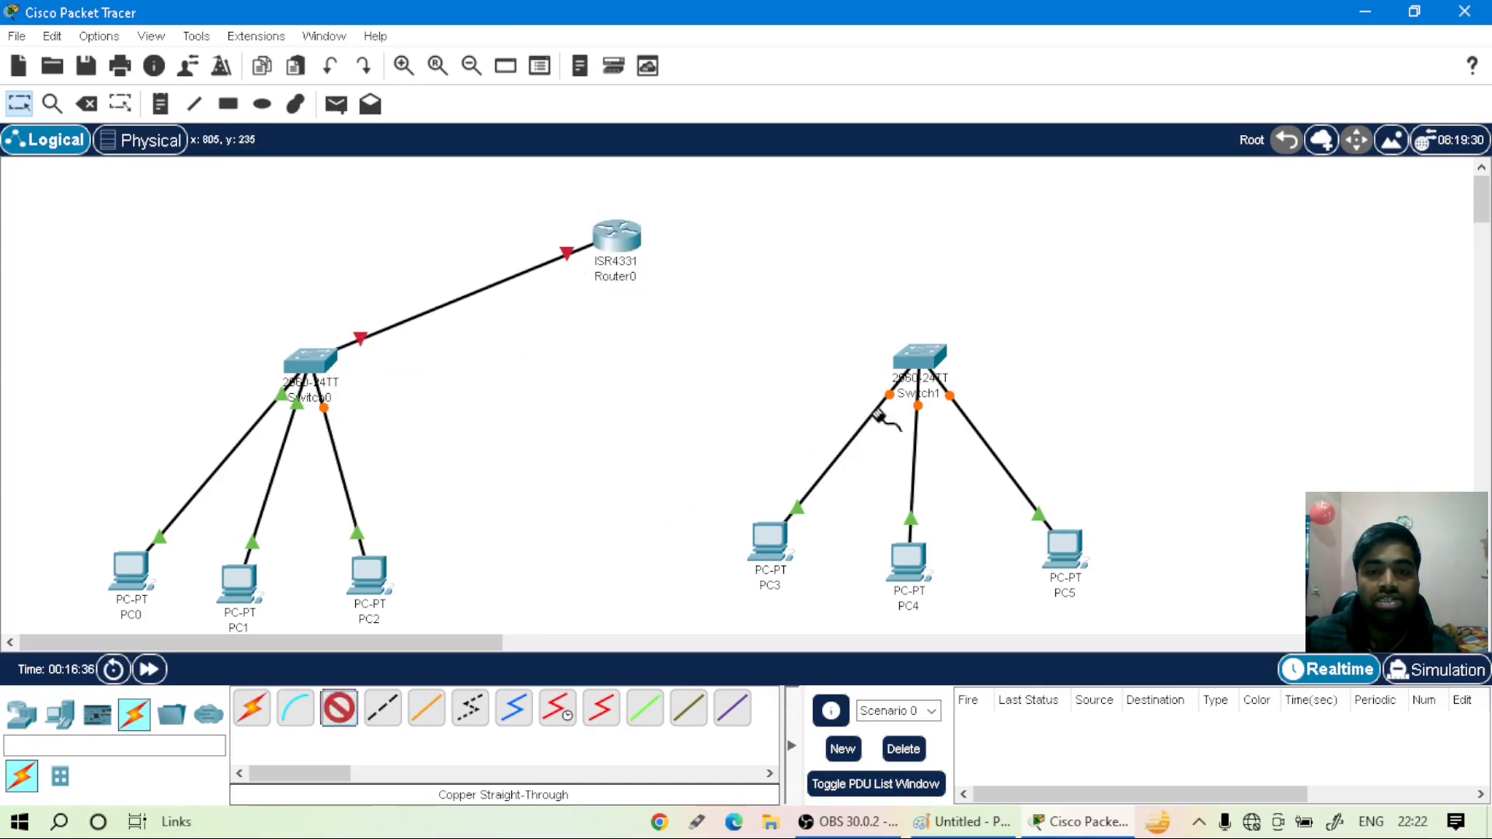
left_click(940, 359)
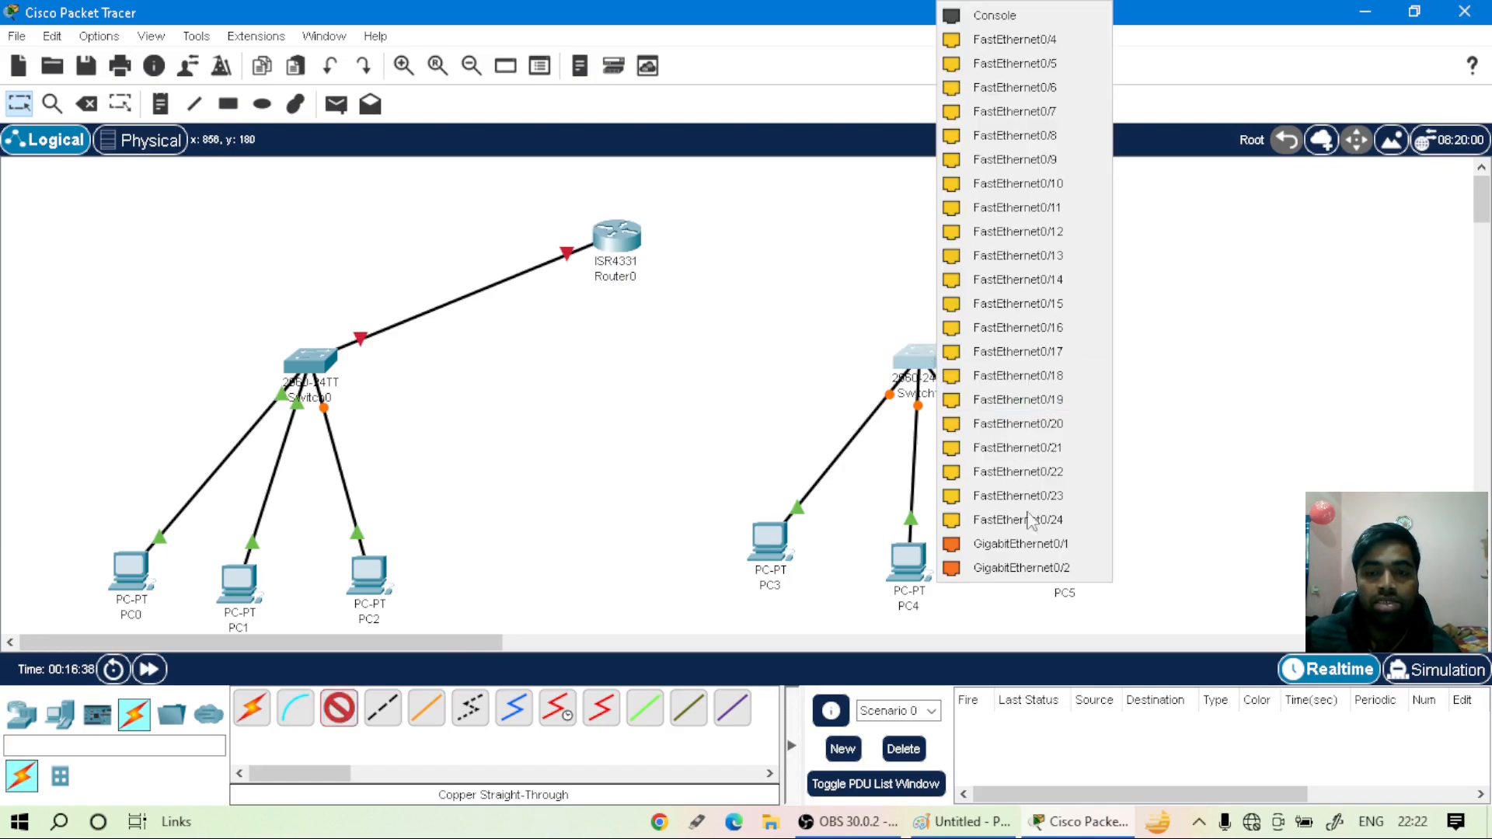
left_click(1034, 569)
left_click(626, 235)
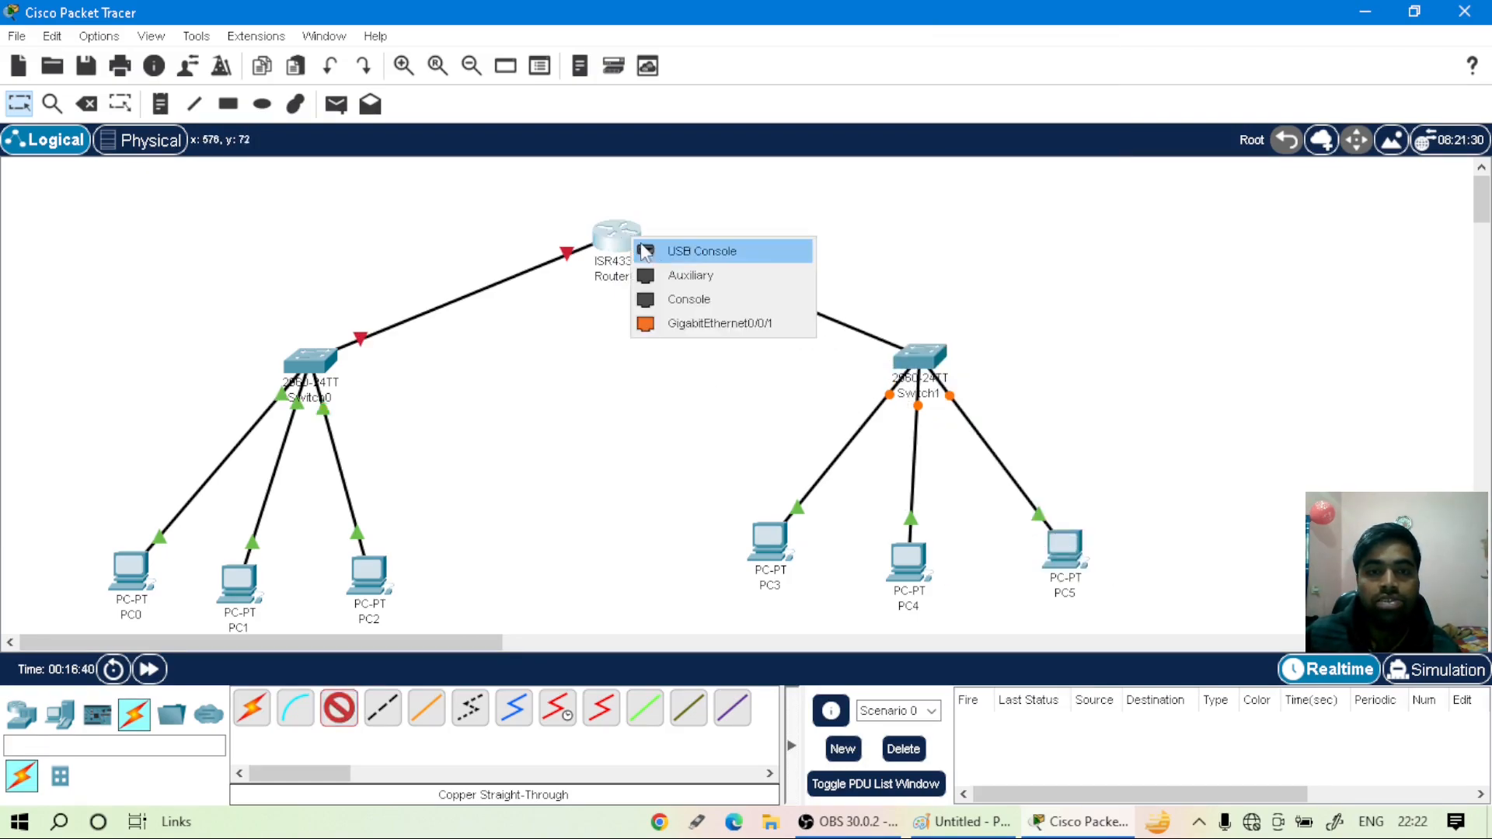
left_click(713, 325)
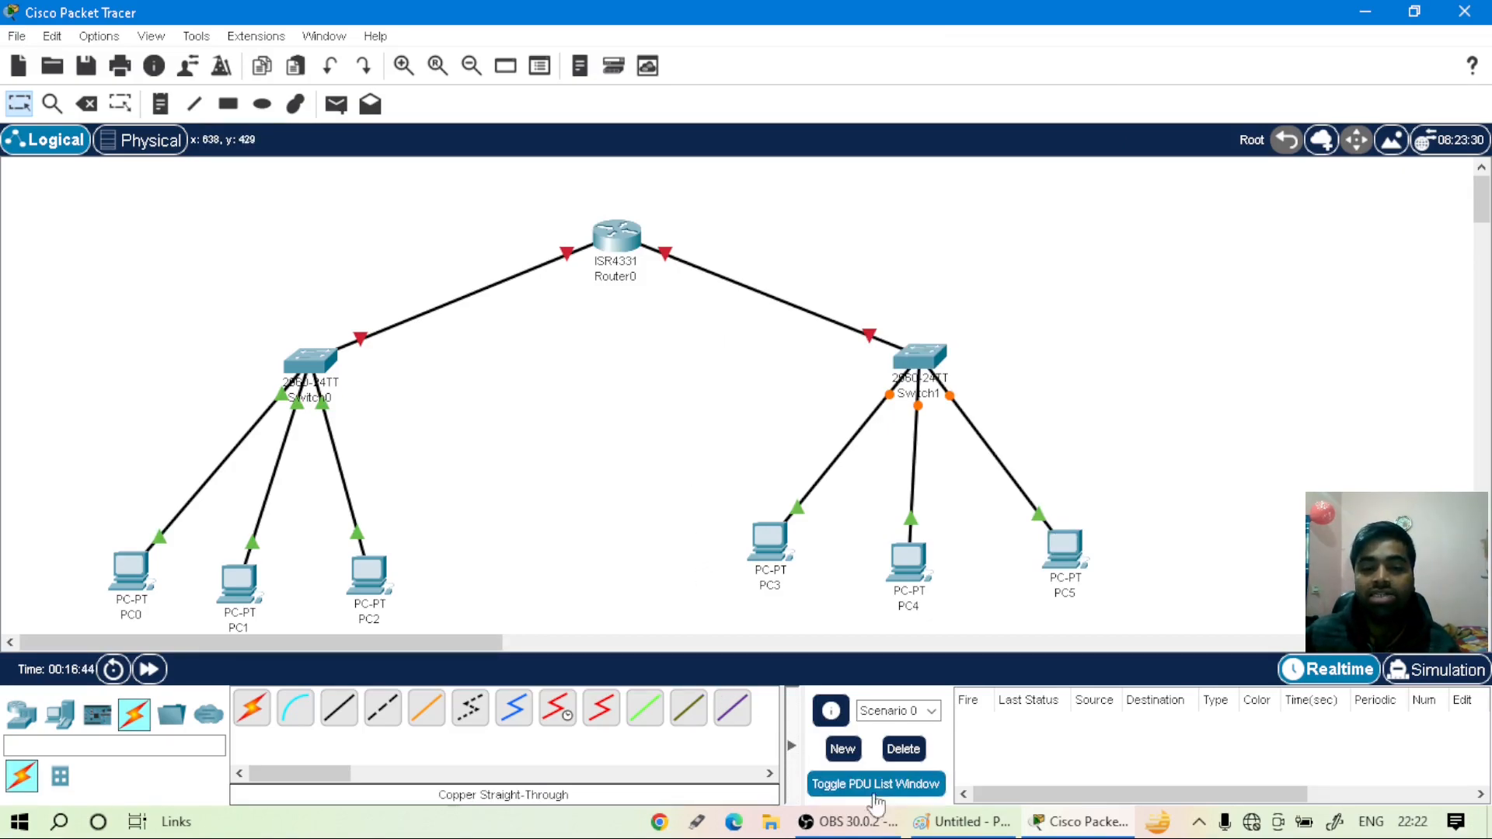
- Switch to Paint to compare the stub network diagram with the built topology, and return to Packet Tracer
left_click(957, 830)
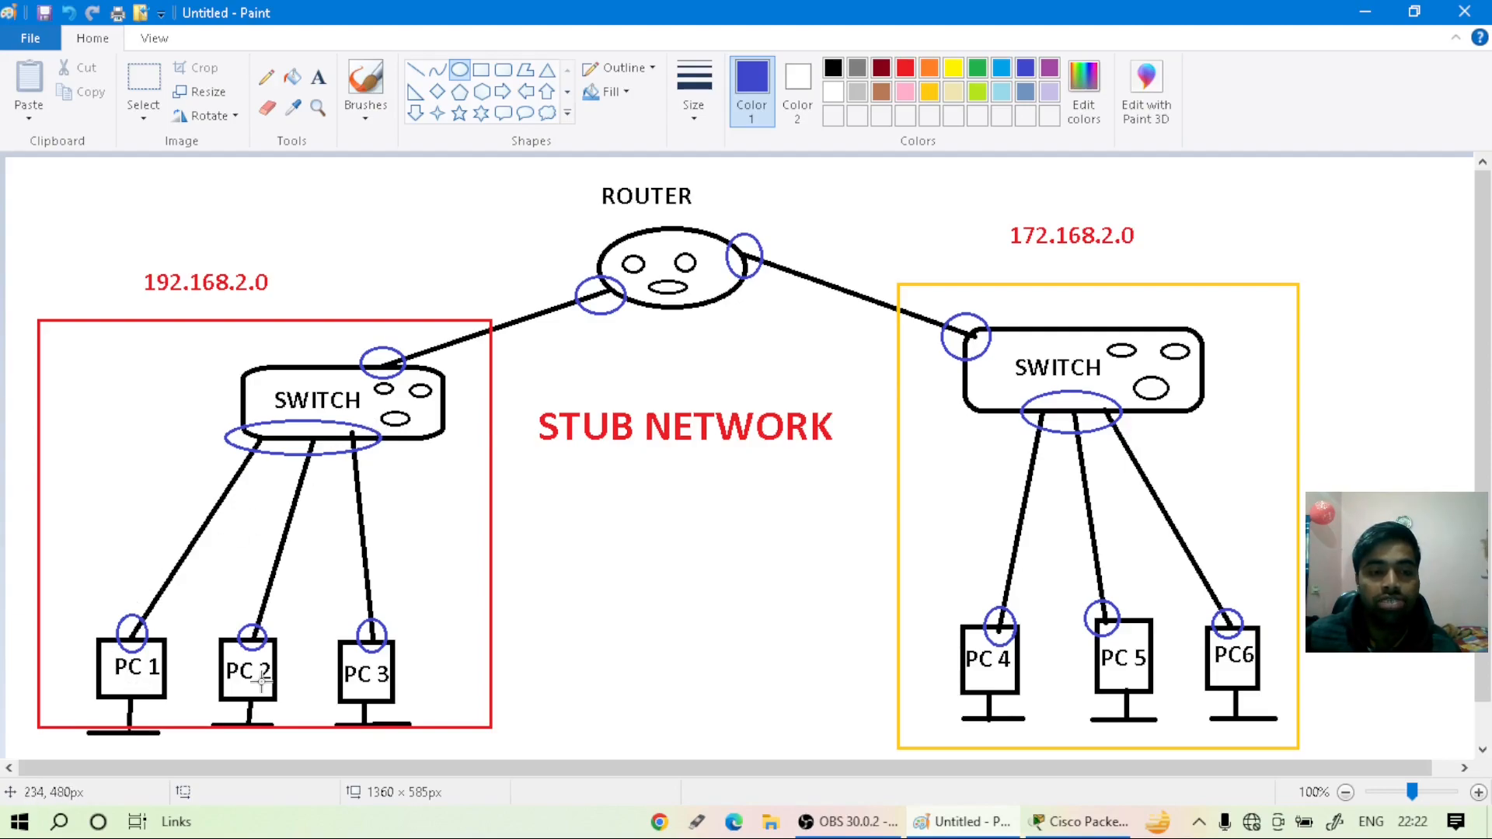
left_click(968, 826)
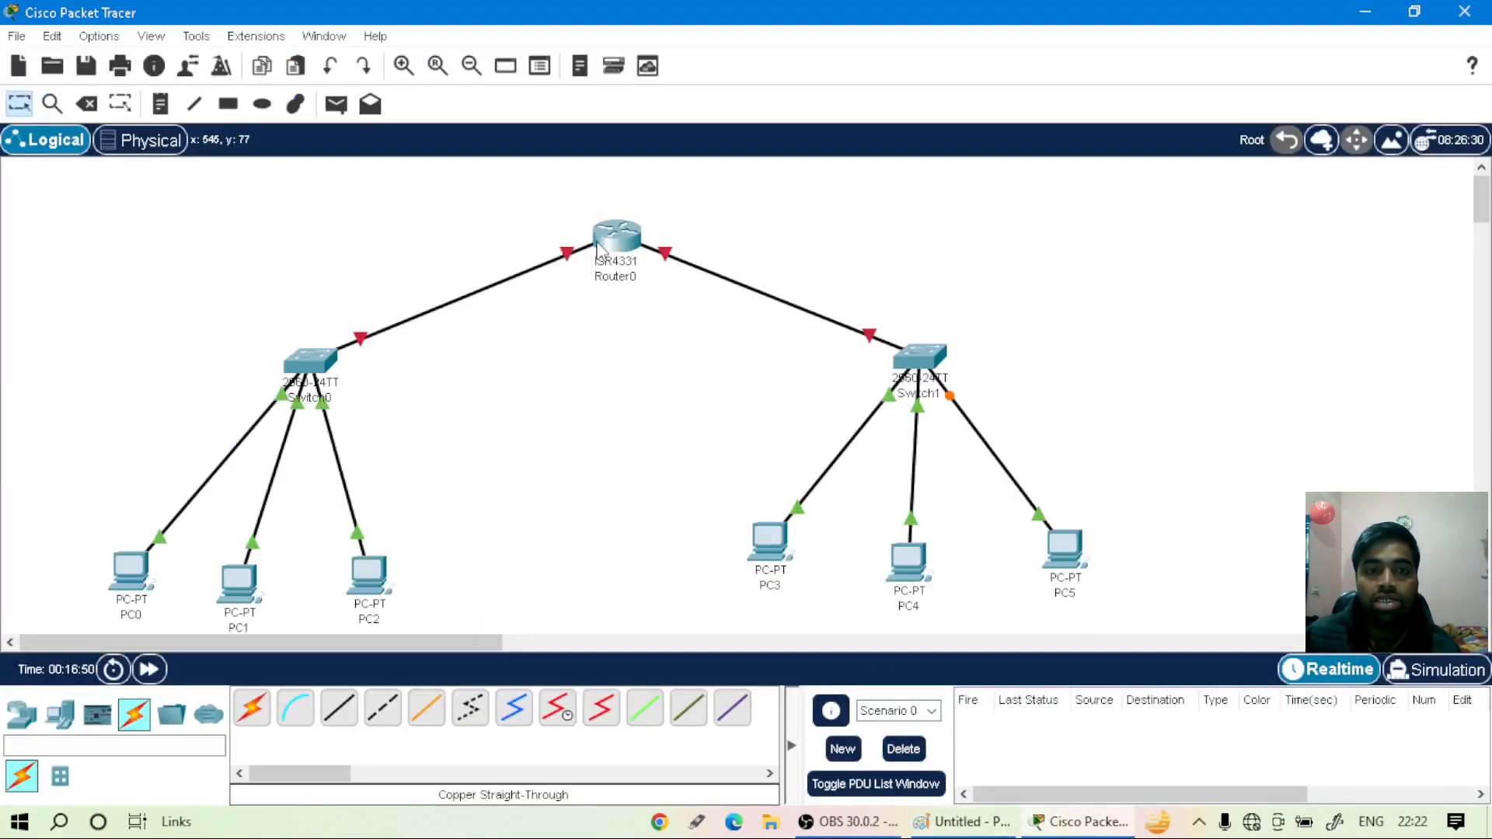
left_click(964, 822)
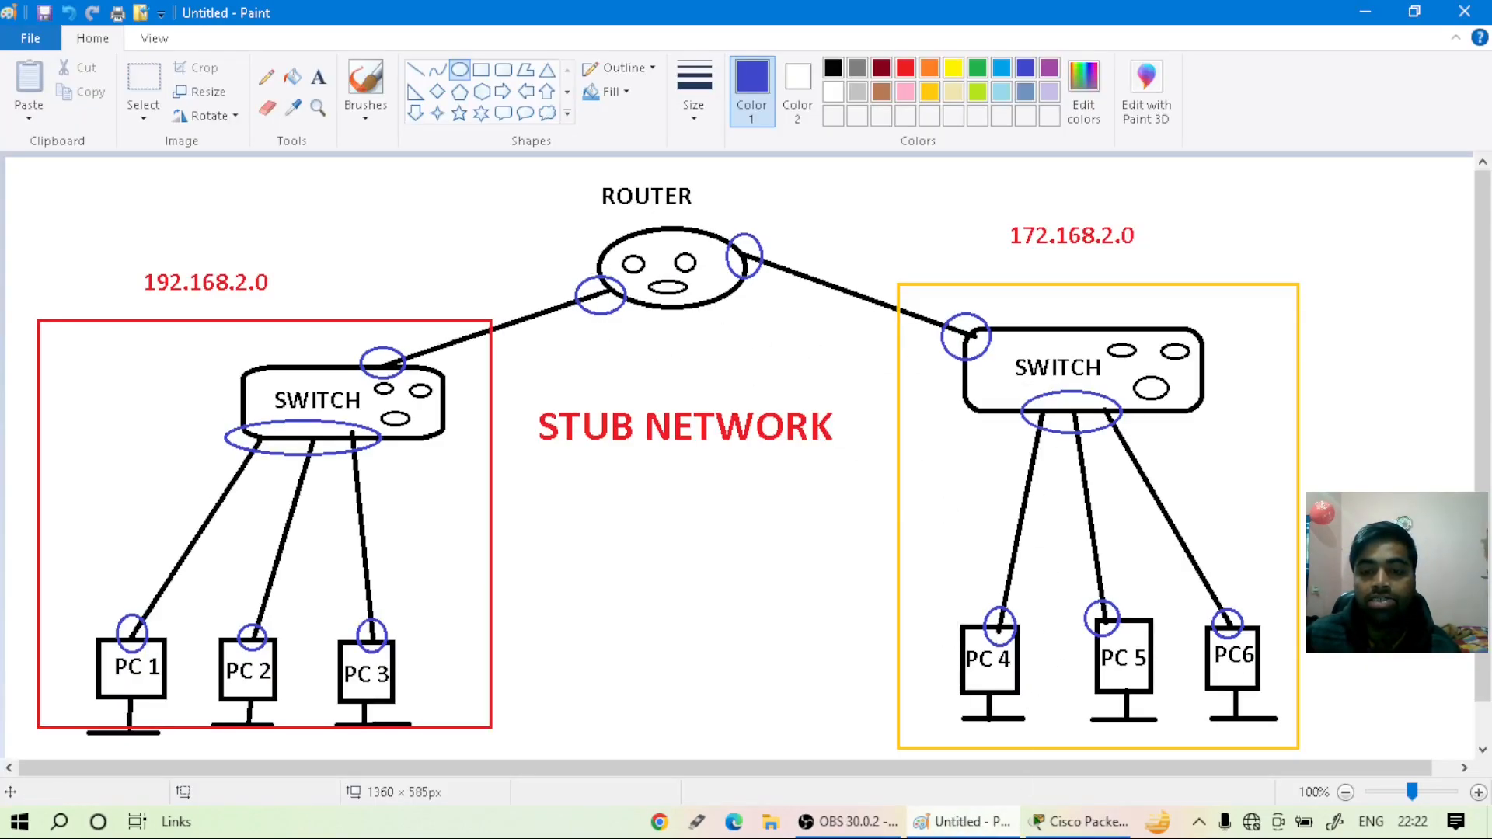
left_click(963, 822)
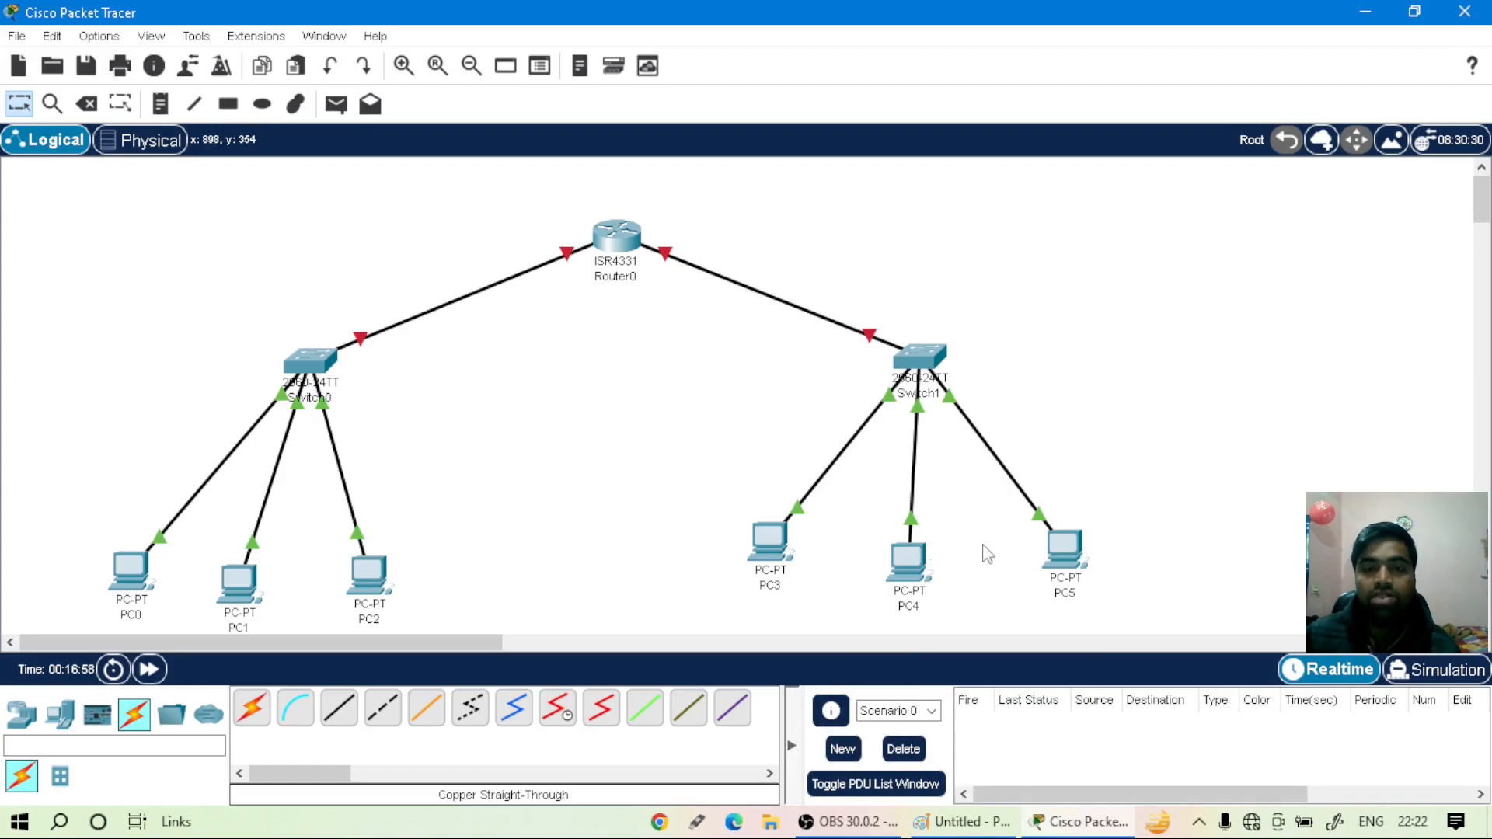
- Draw a rectangle with yellow fill (#ffff00) and black outline around Switch0, PC0, PC1 and PC2
left_click(229, 105)
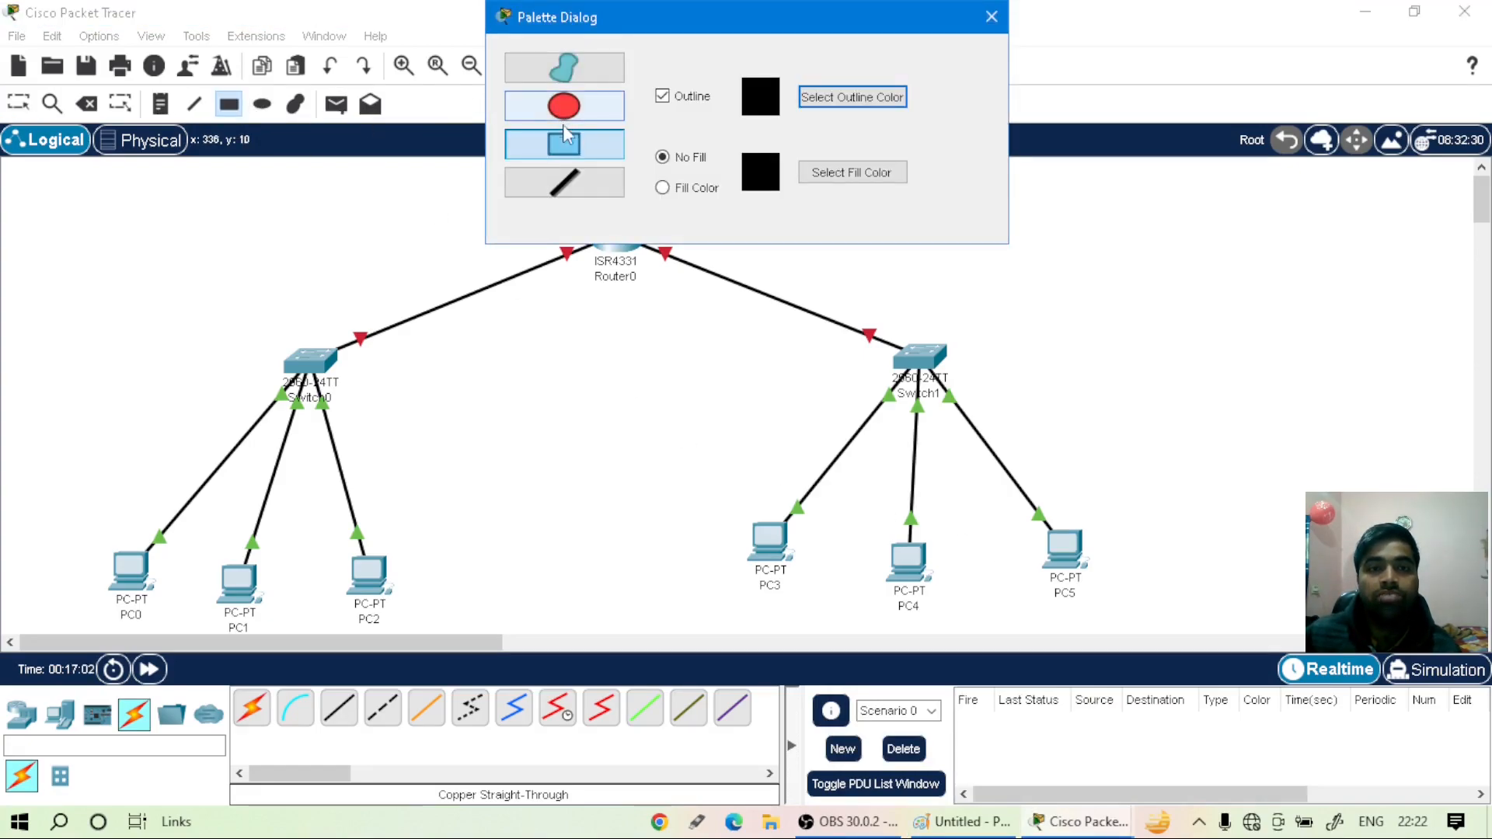
left_click(662, 188)
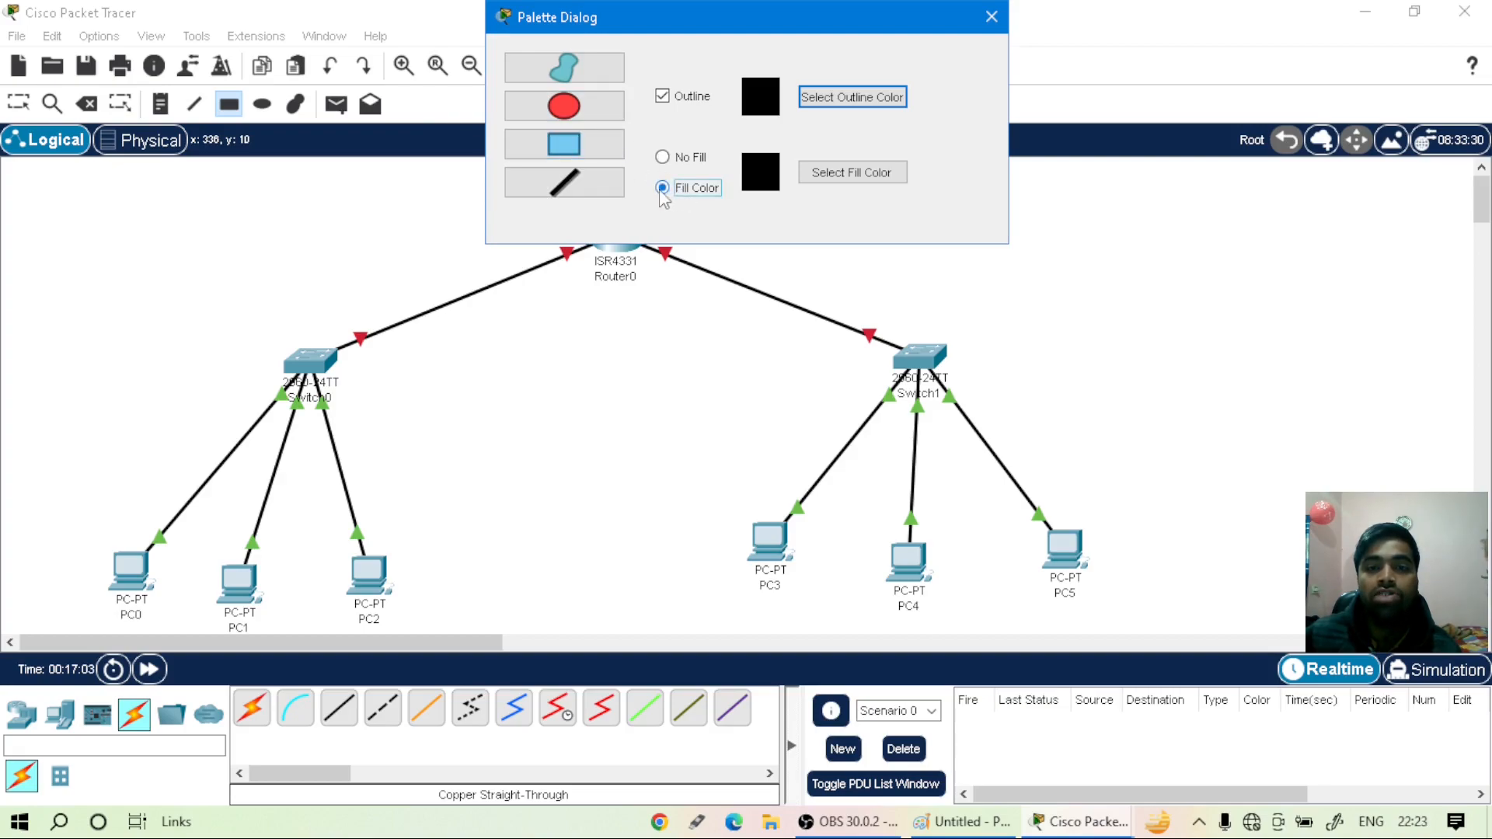
left_click(851, 175)
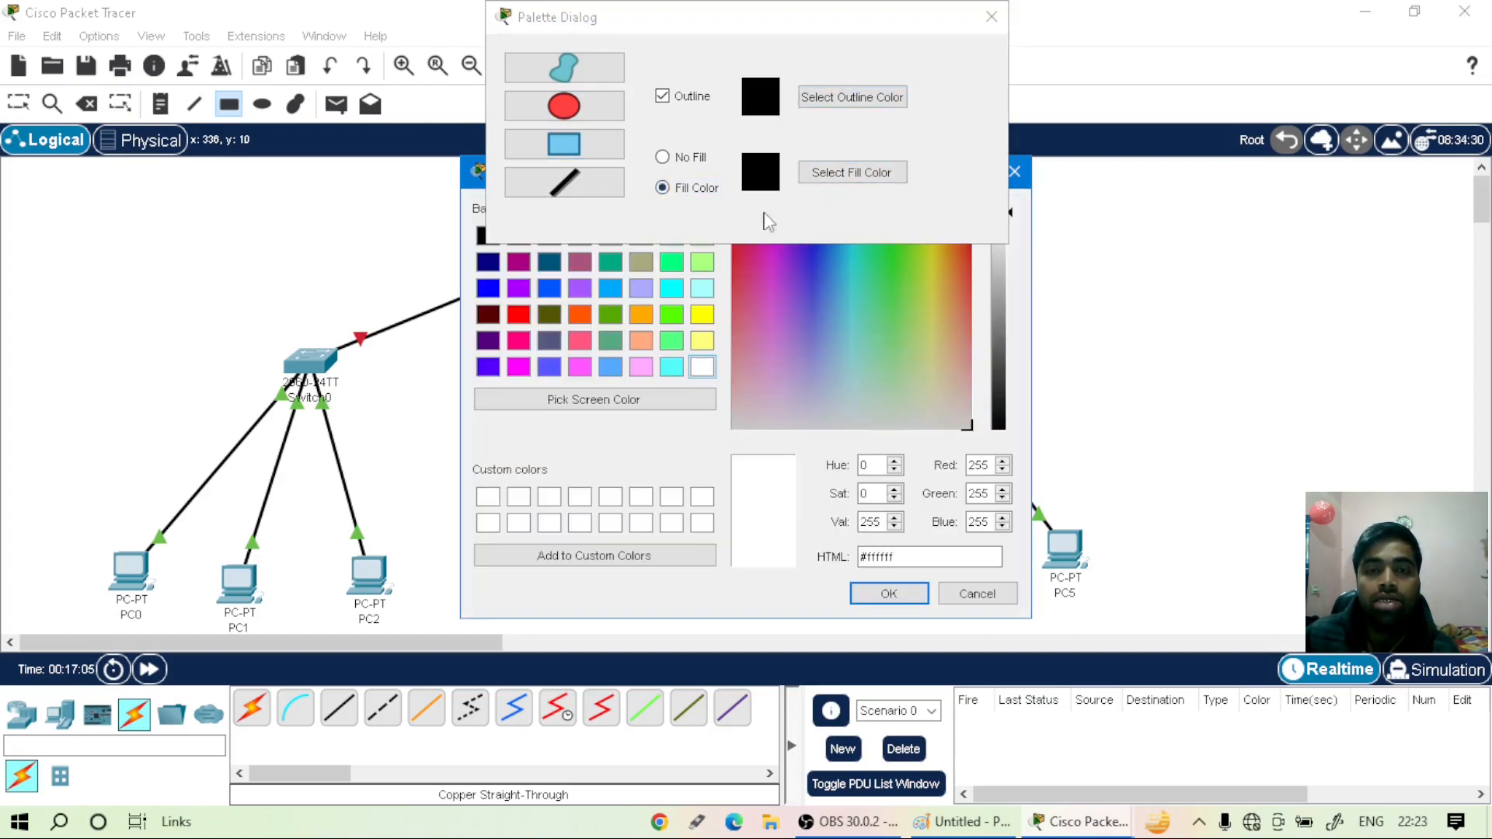
left_click(702, 262)
left_click(888, 594)
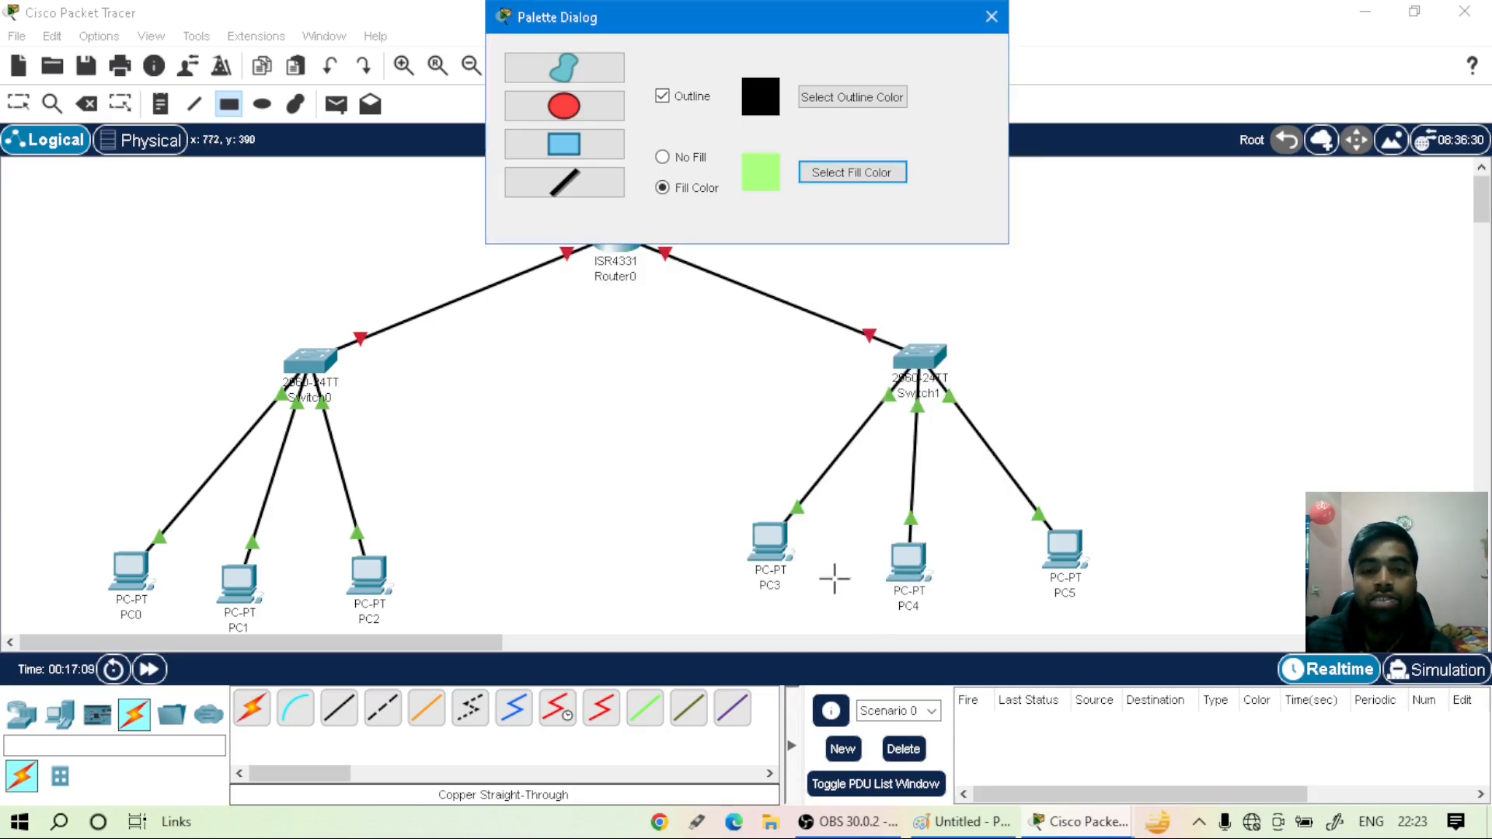
left_click(865, 179)
left_click(702, 317)
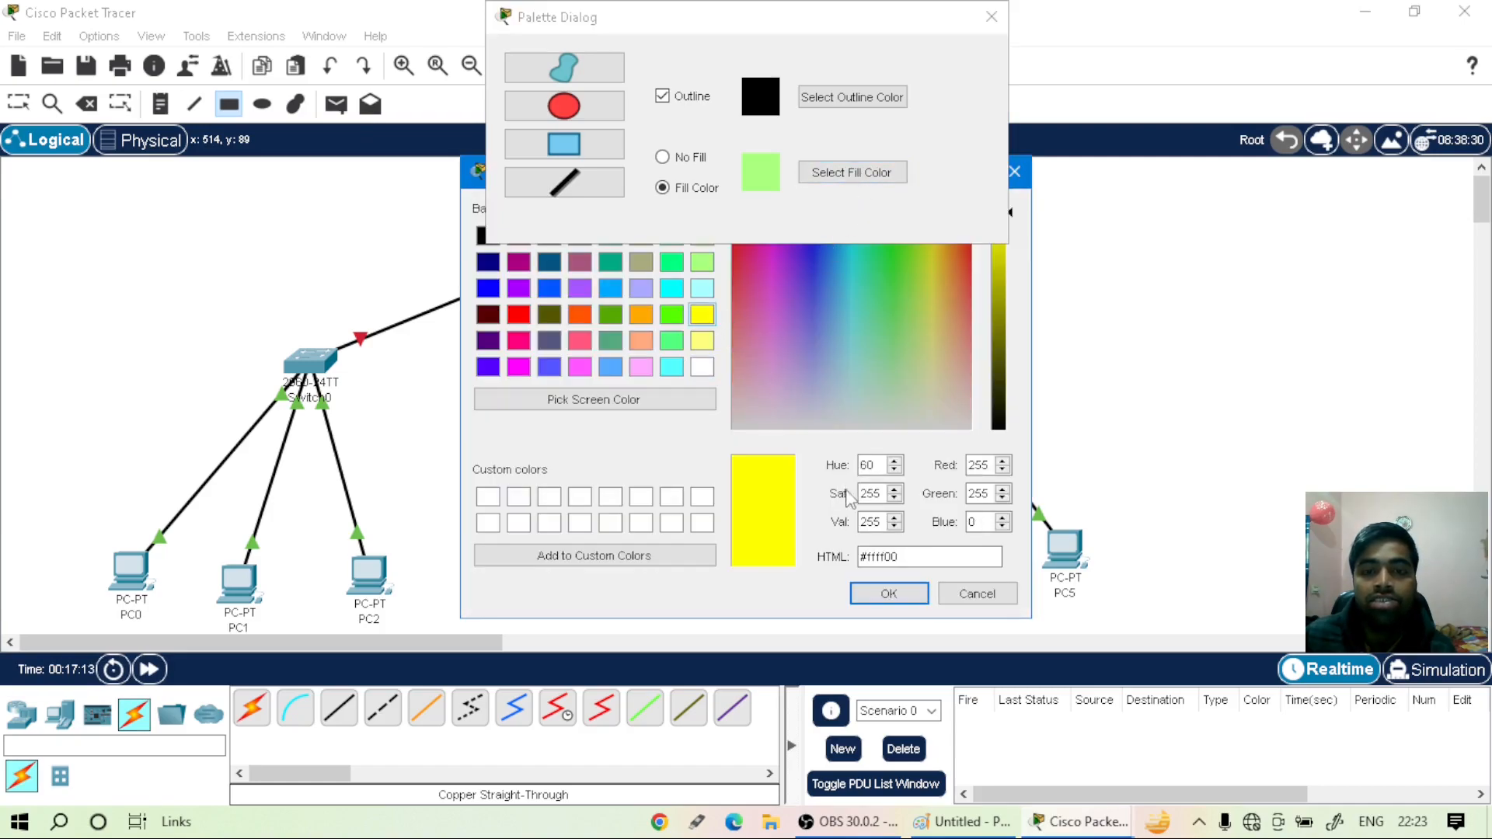
left_click(888, 594)
mouse_move(71, 279)
left_mouse_down()
mouse_move(259, 300)
mouse_move(419, 470)
mouse_move(424, 632)
left_mouse_up()
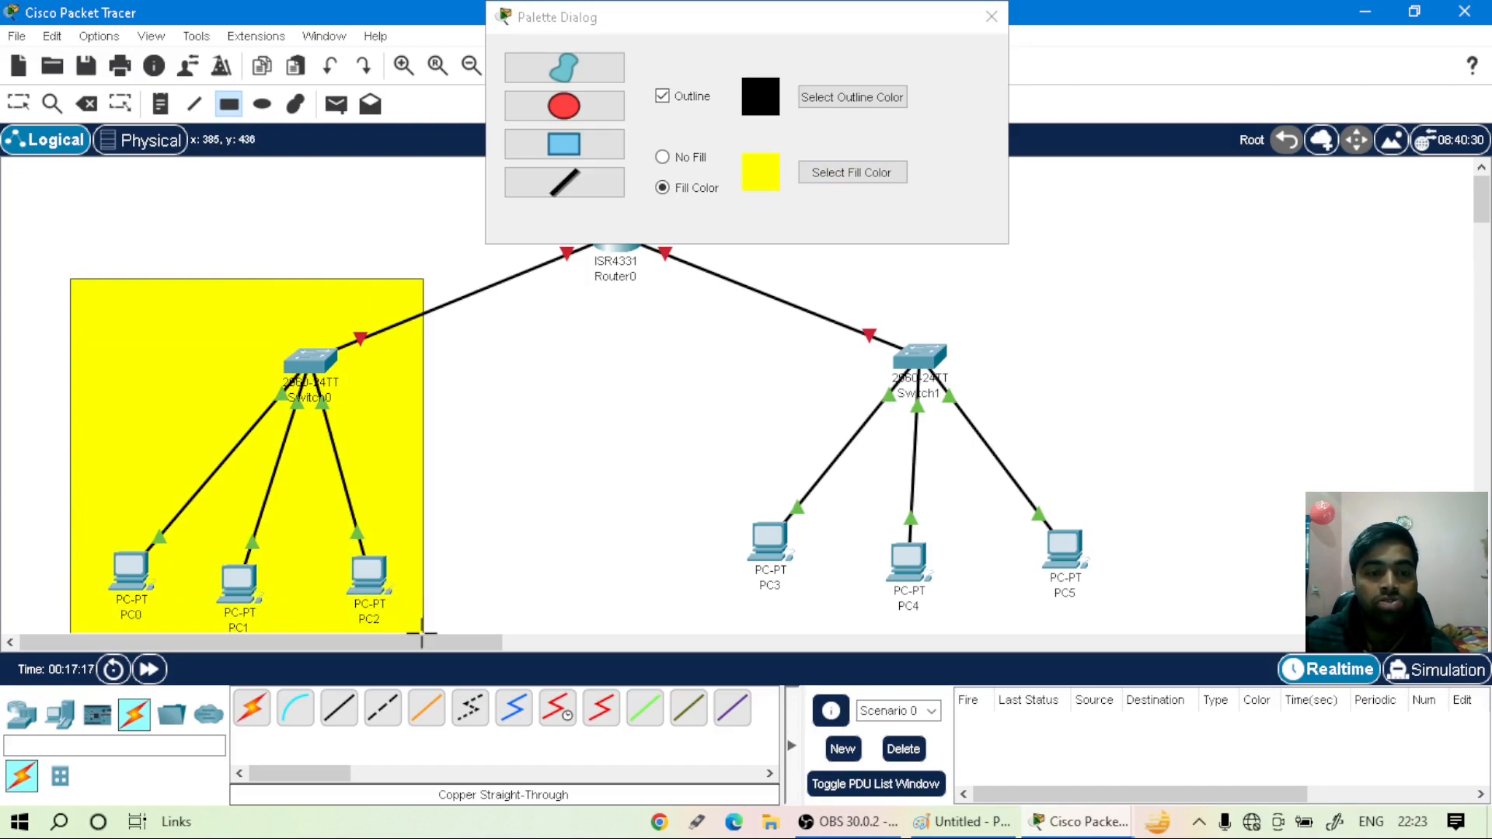
- Draw a rectangle with hot pink fill (#ff007f) around Switch1, PC3, PC4 and PC5
left_click(864, 178)
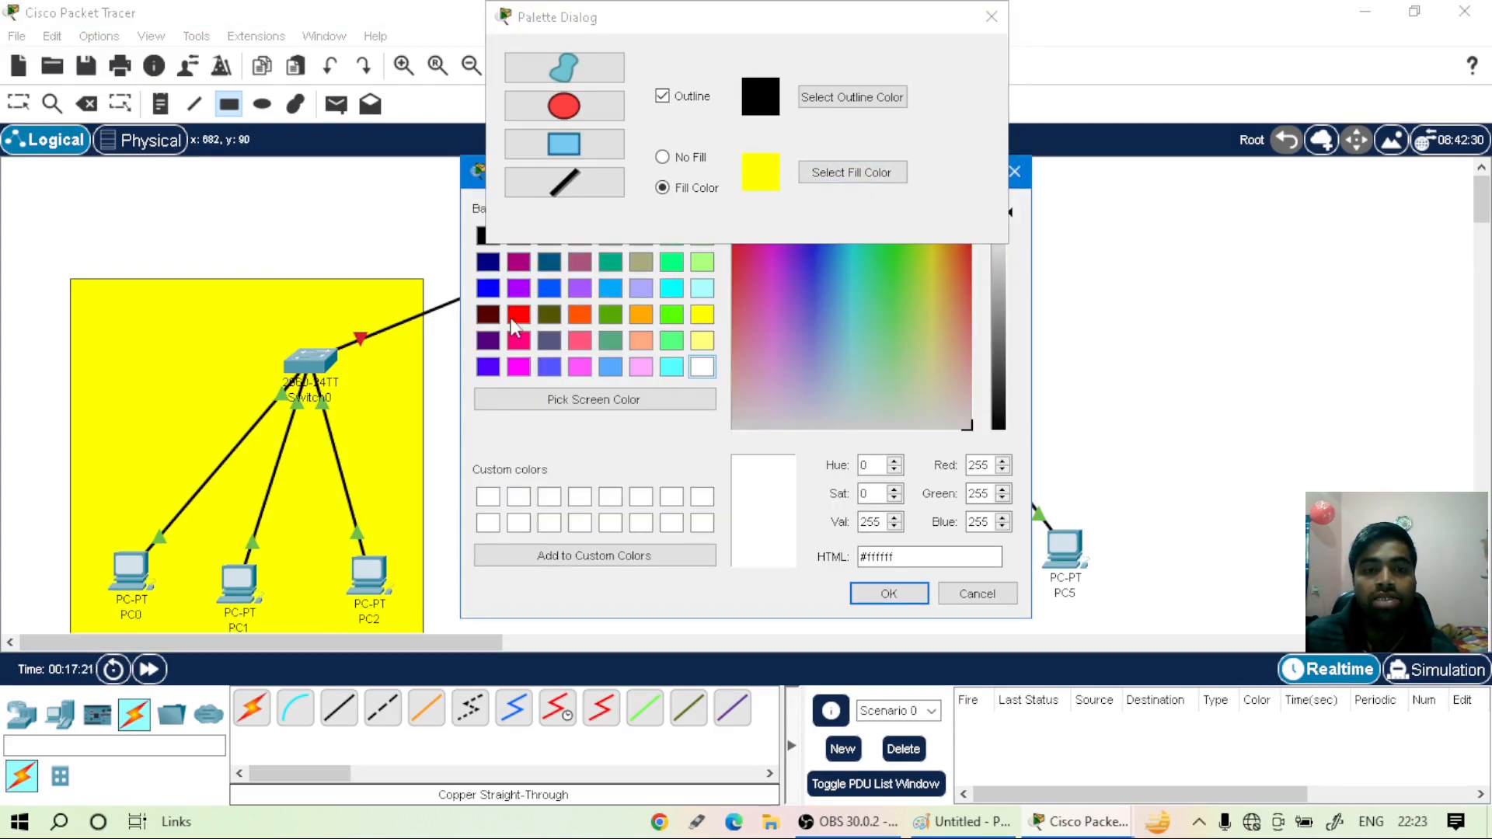
left_click(518, 342)
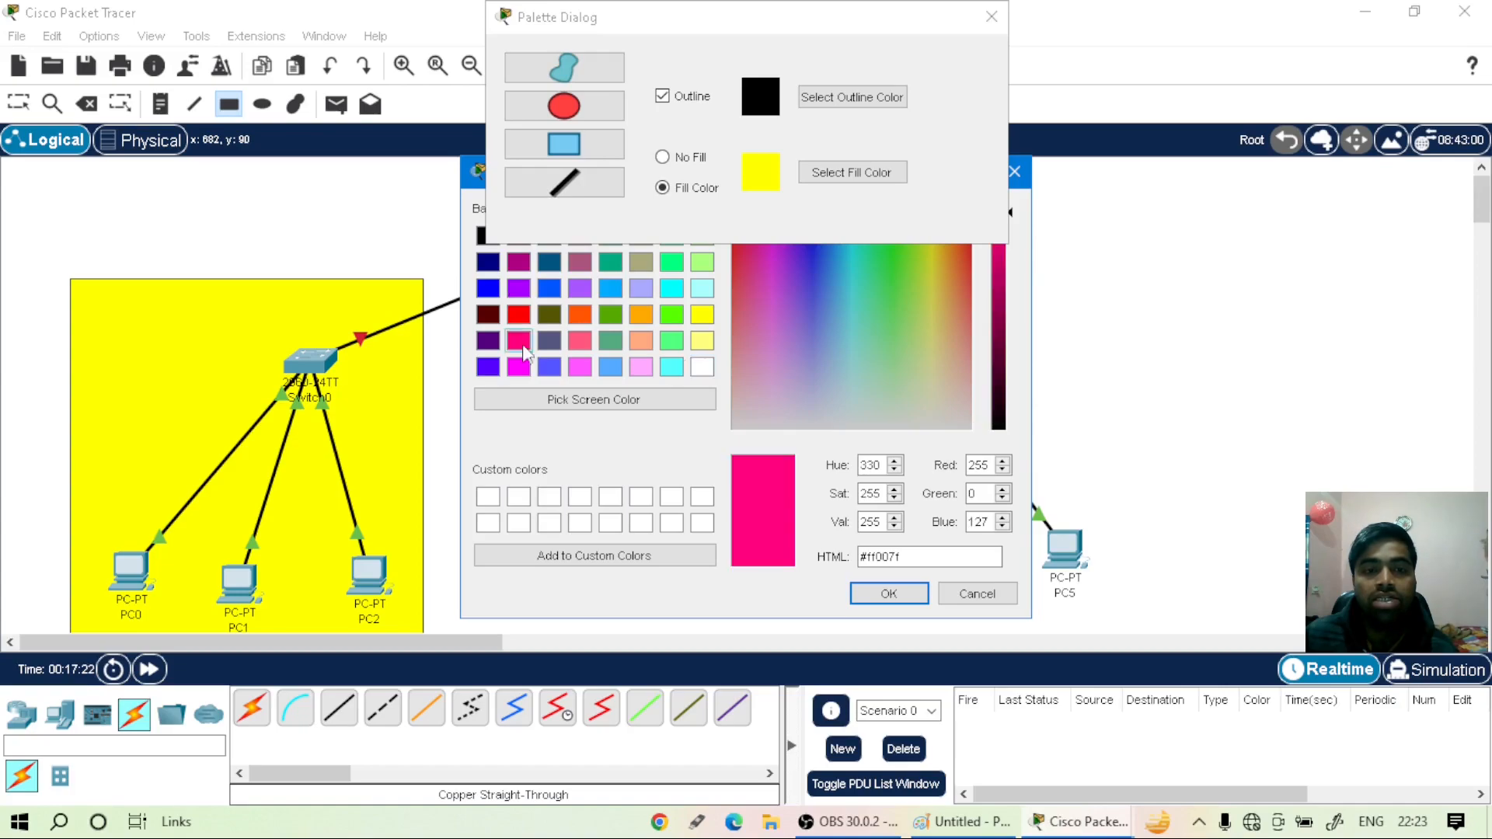
left_click(890, 593)
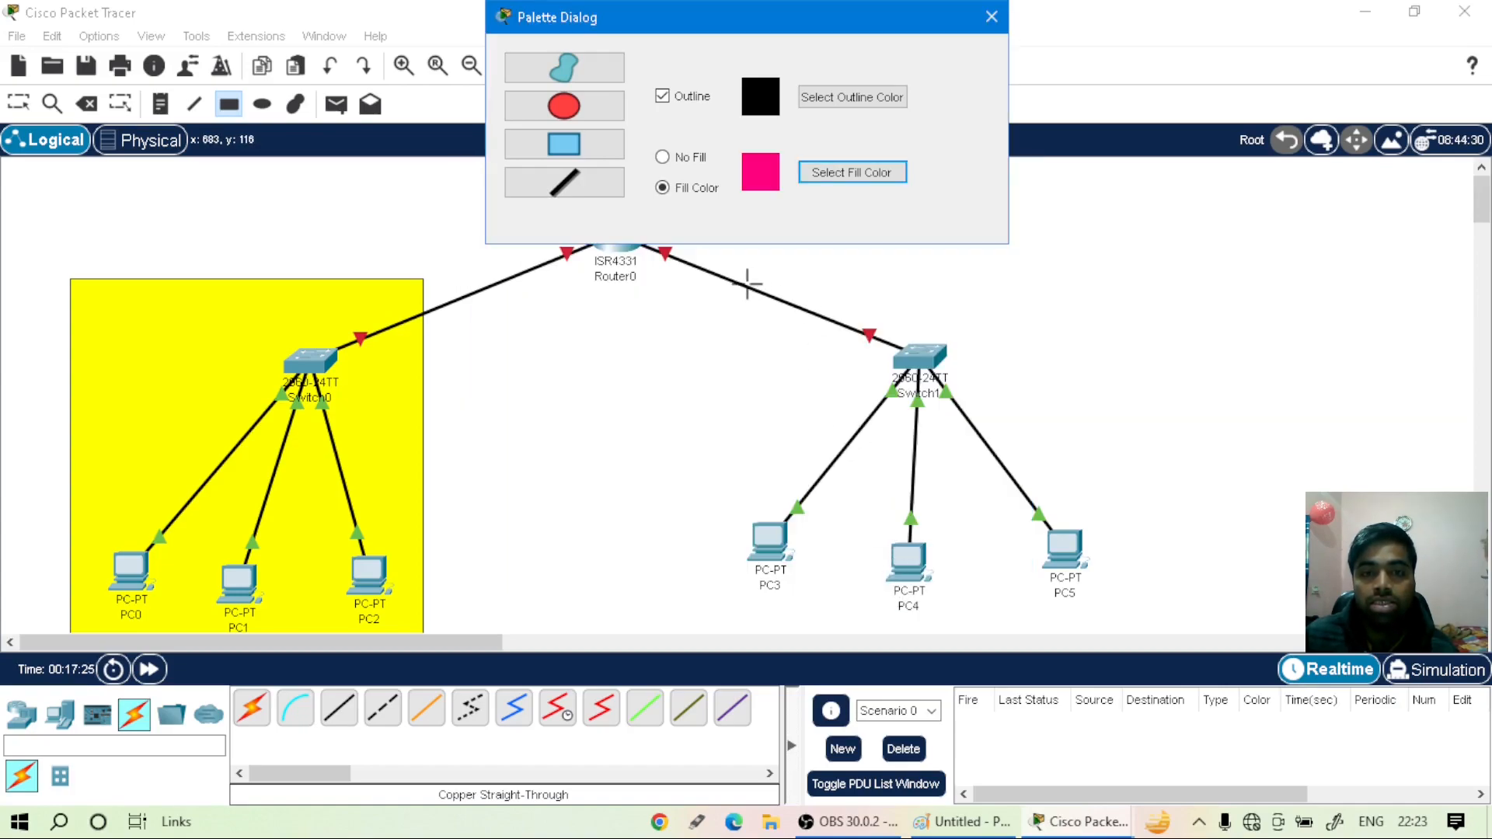
left_click_drag(746, 277, 1145, 624)
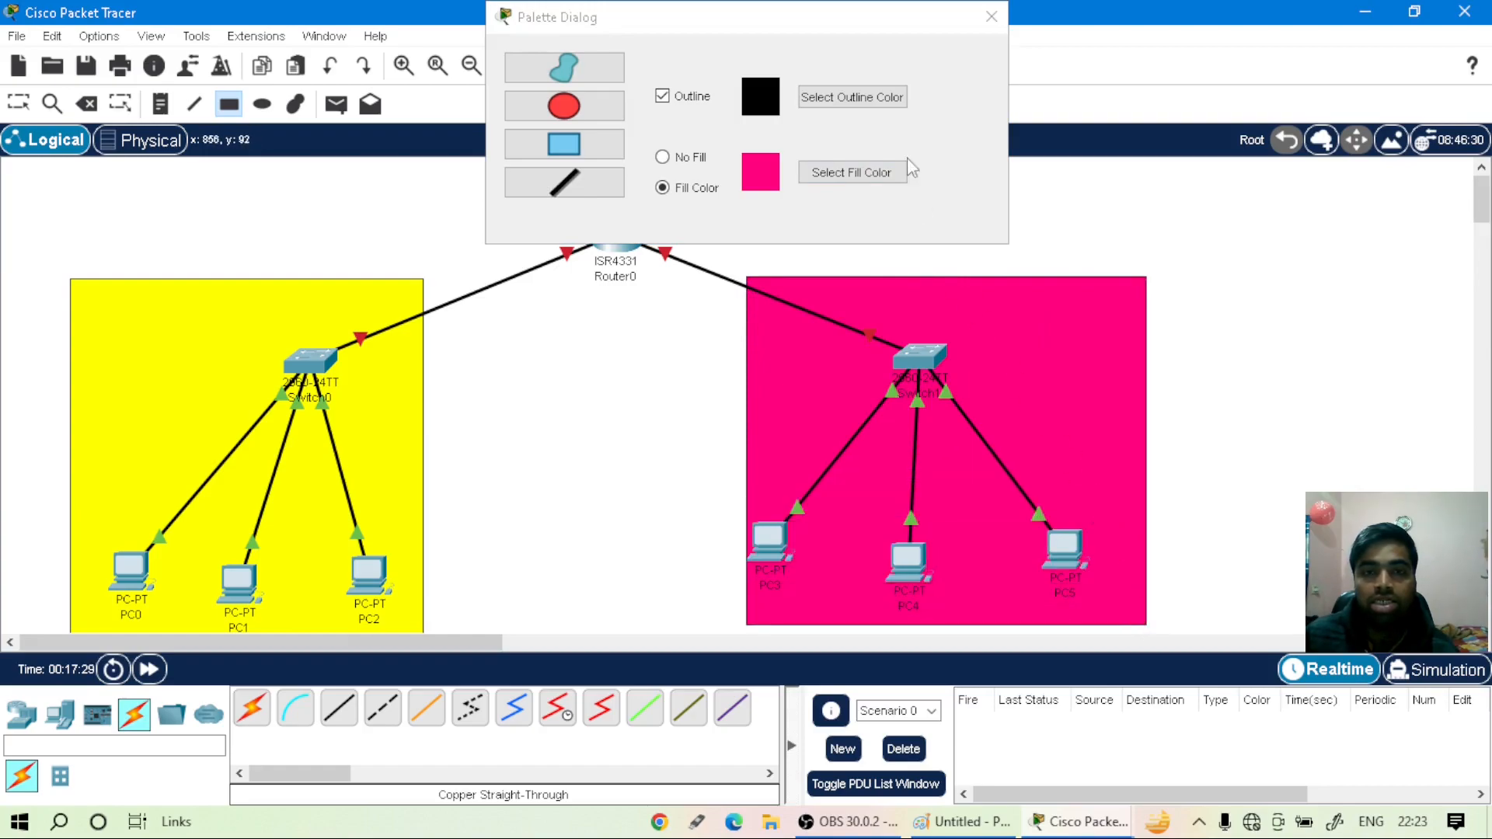
- Draw a rectangle with light pink fill around Router0 and close the drawing palette
left_click(575, 119)
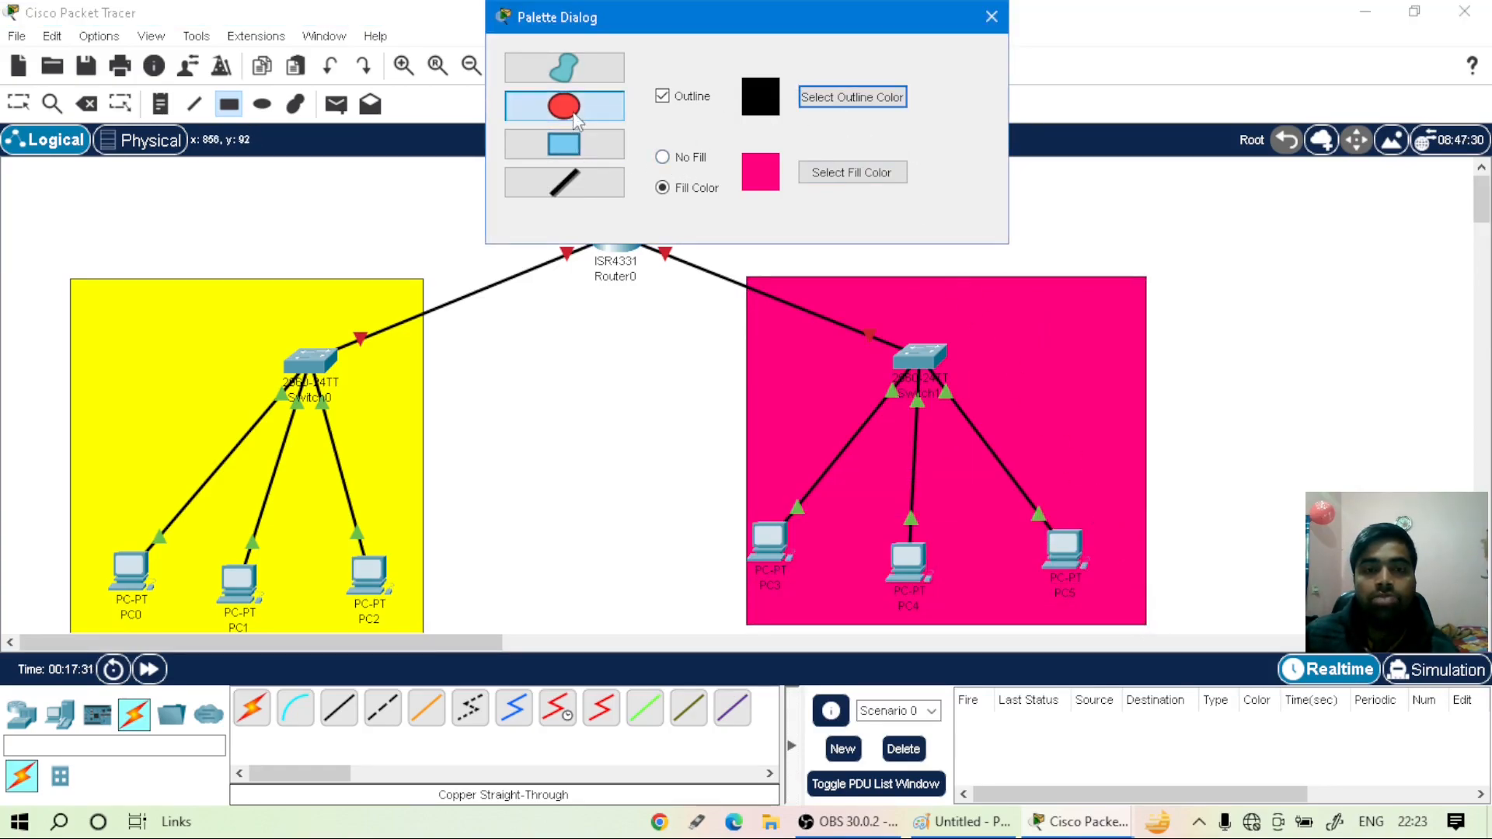
left_click(561, 143)
left_click(852, 173)
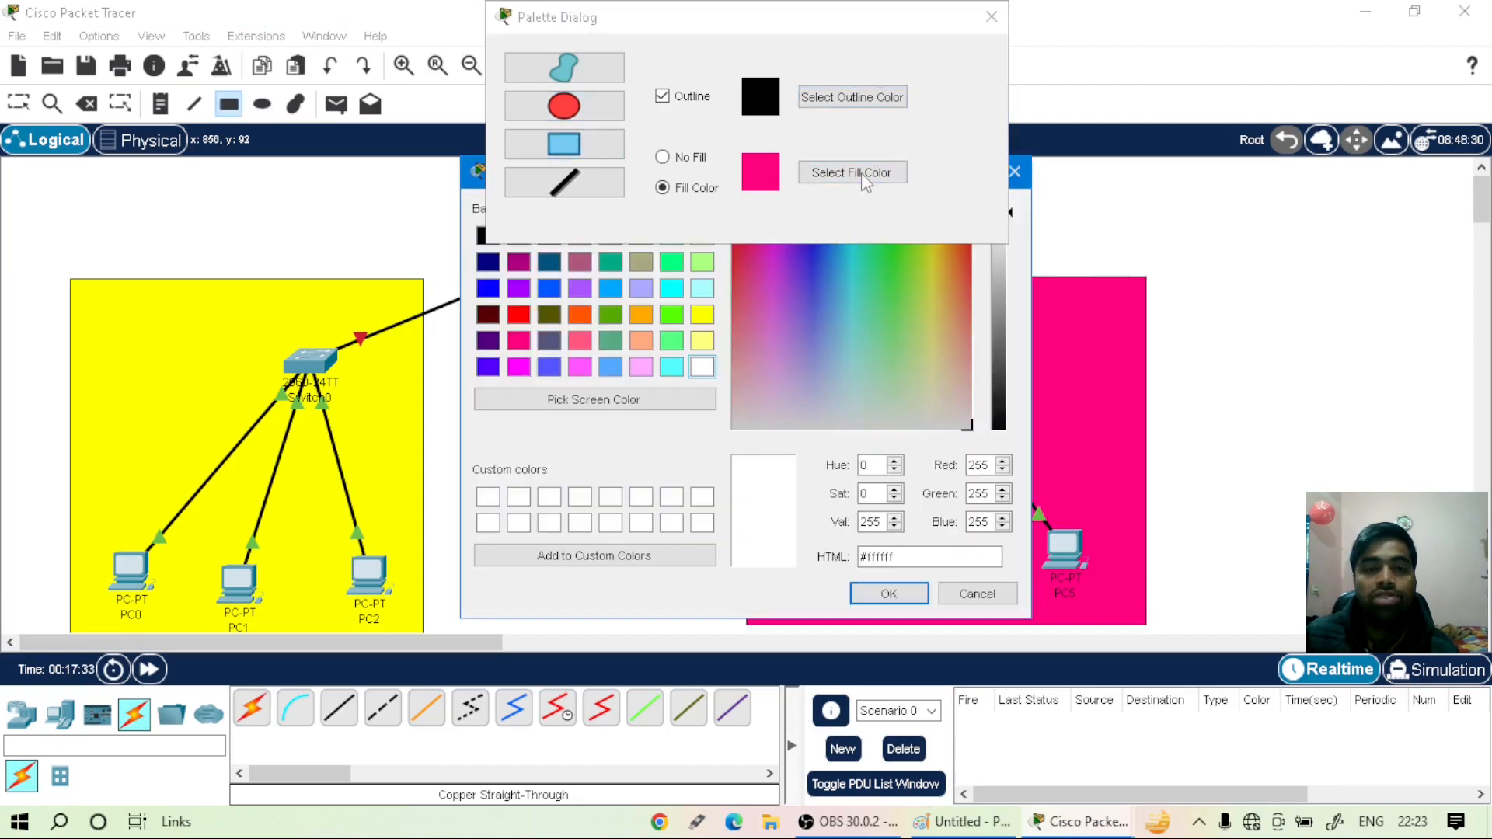
left_click(553, 368)
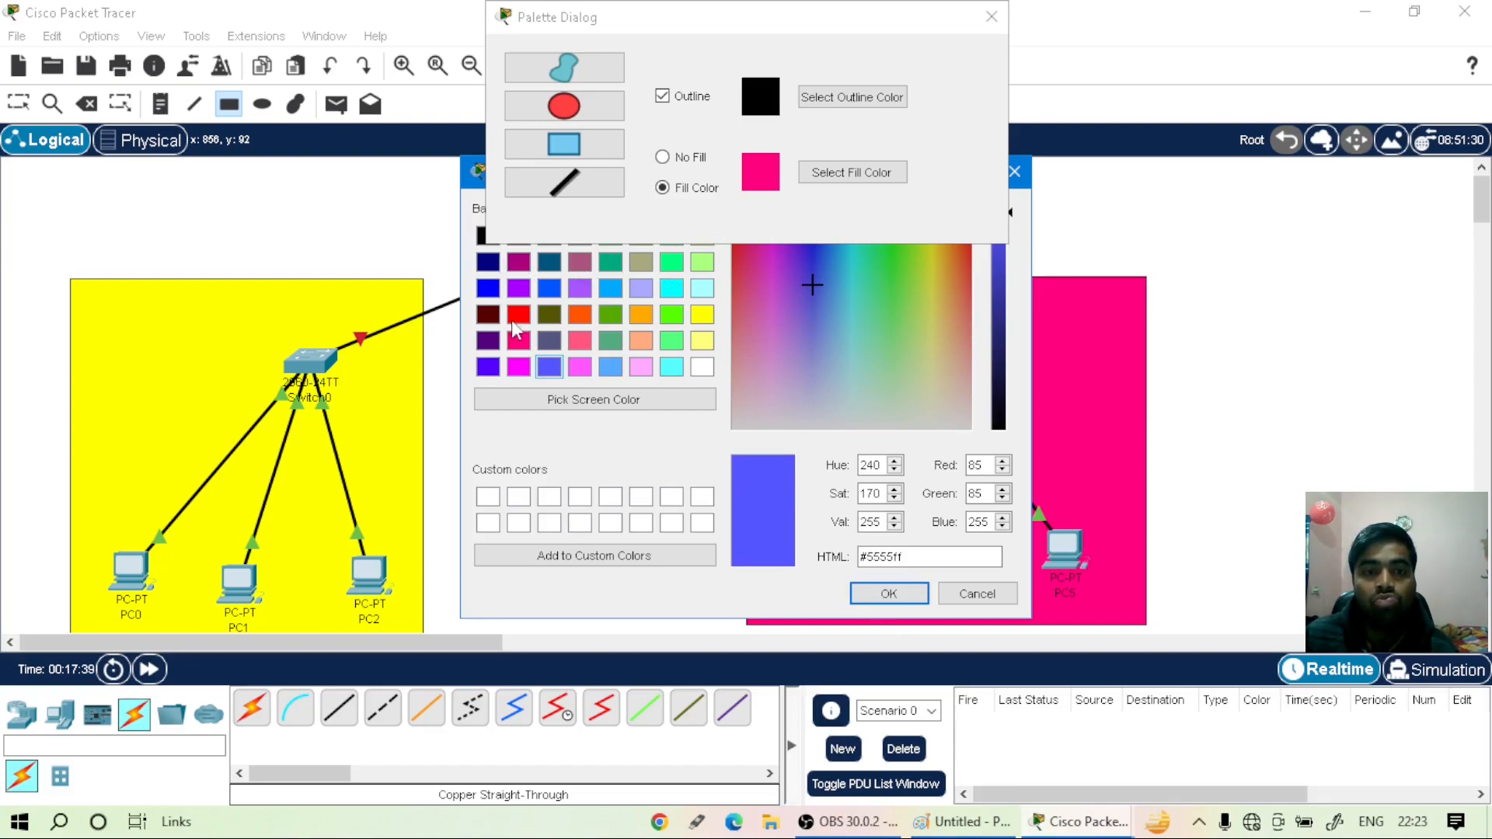
left_click(488, 341)
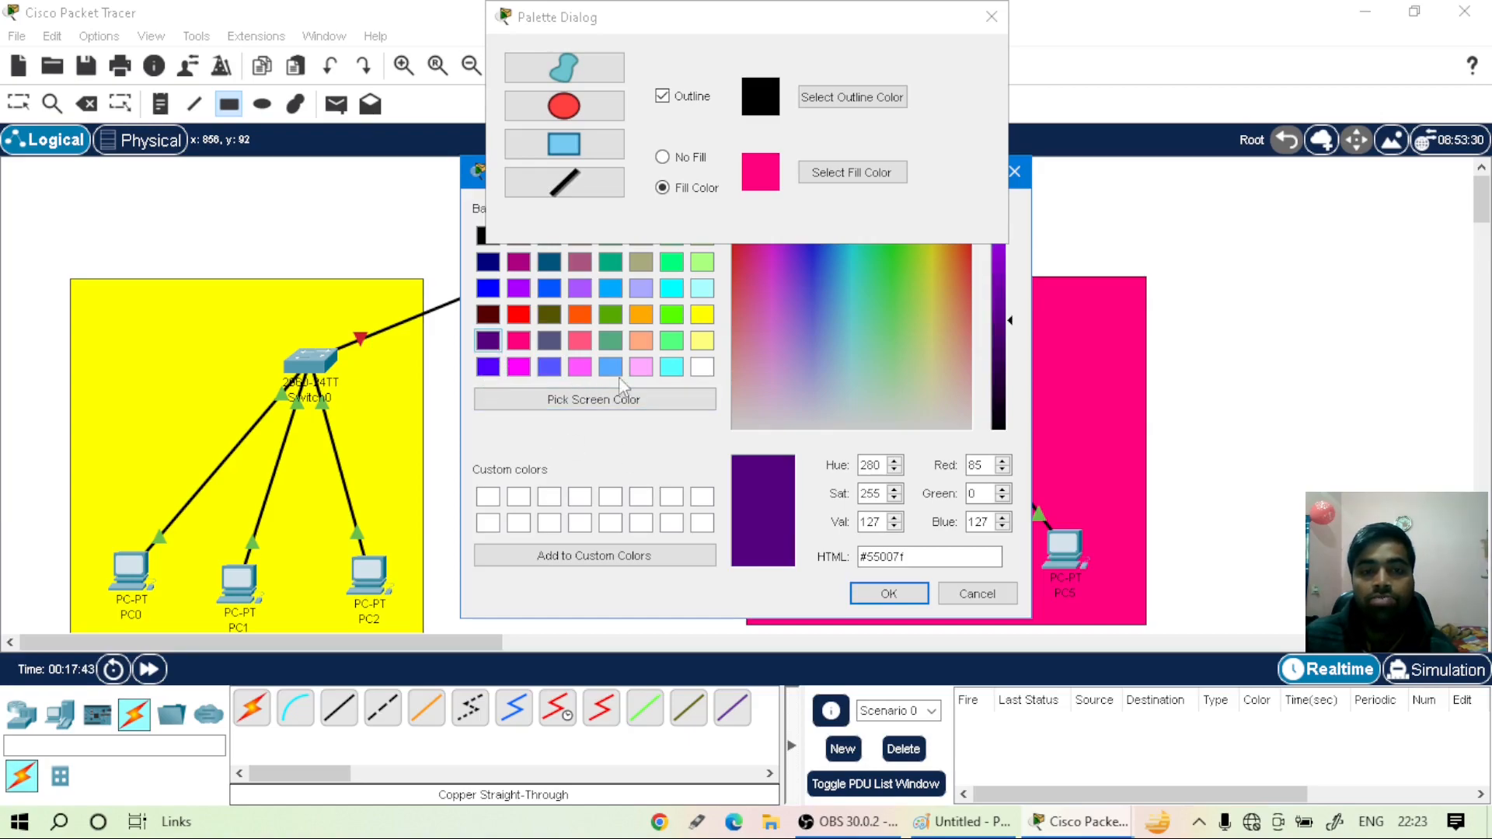
left_click(641, 366)
left_click(917, 594)
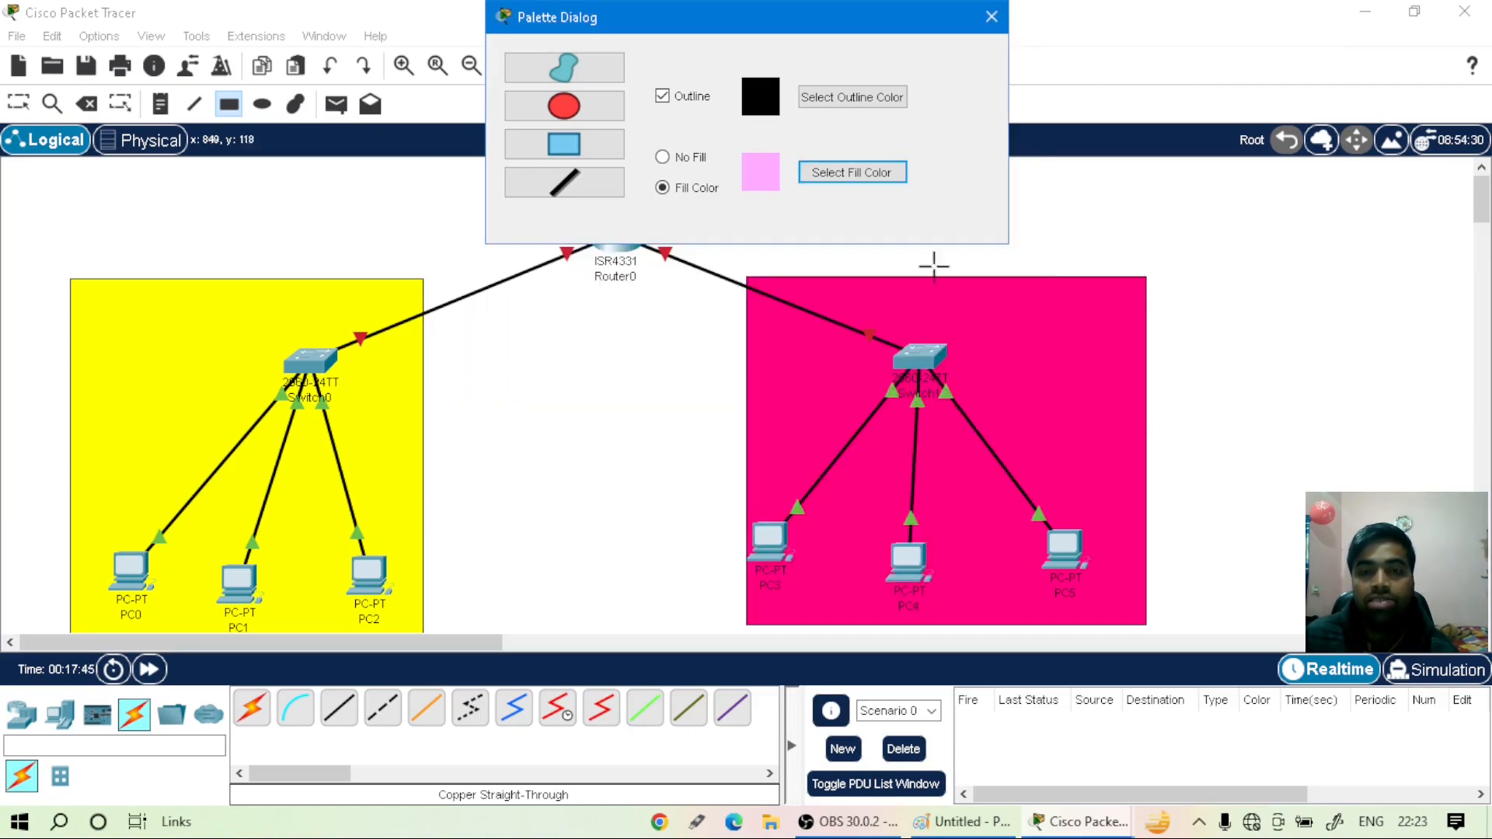
left_click(992, 16)
left_click_drag(511, 181, 714, 306)
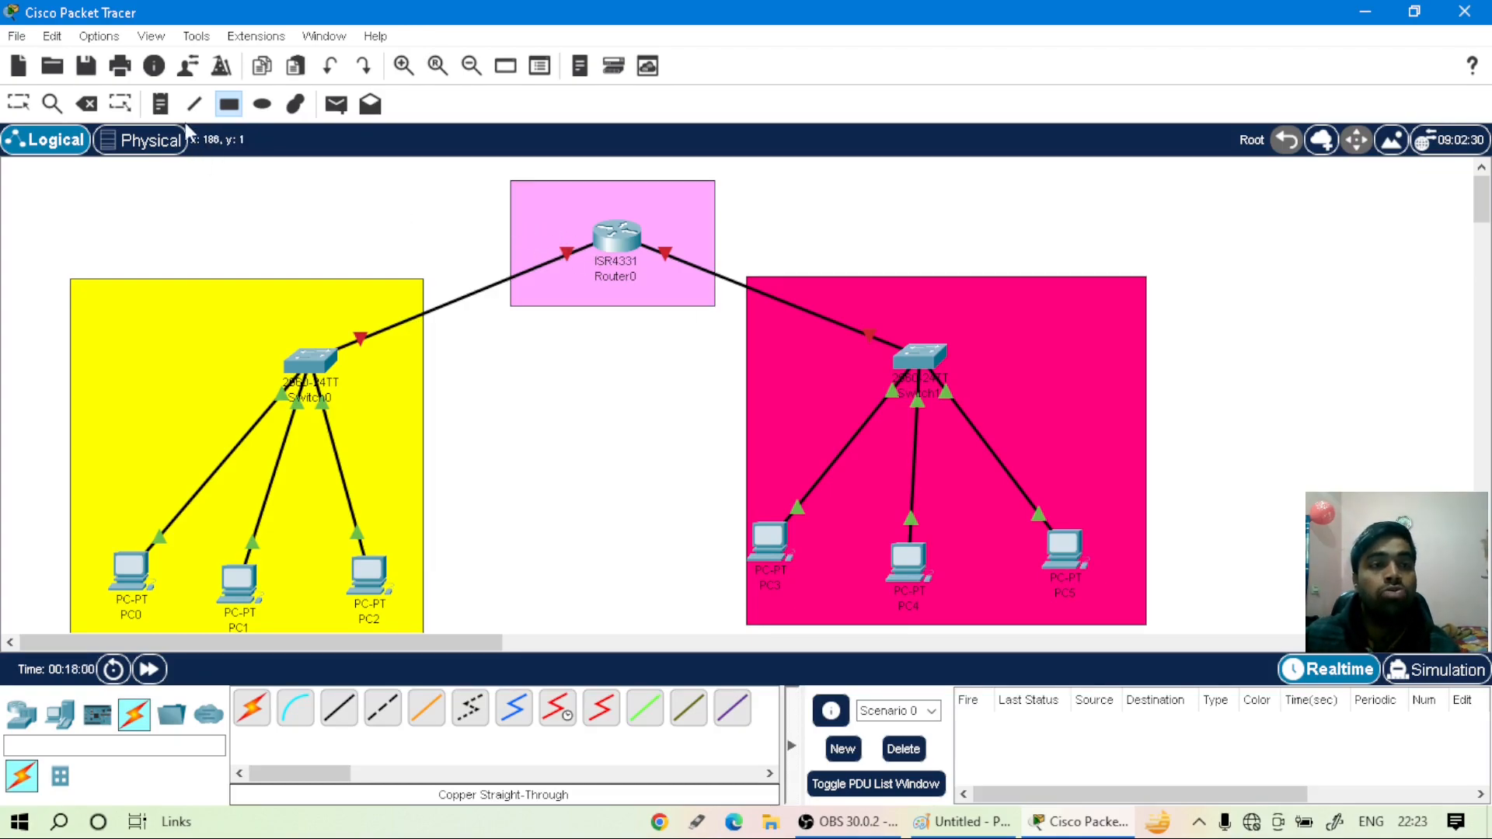
- Add the network address notes 192.168.2.0 above the yellow rectangle and 172.168.2.0 above the hot pink rectangle
left_click(160, 104)
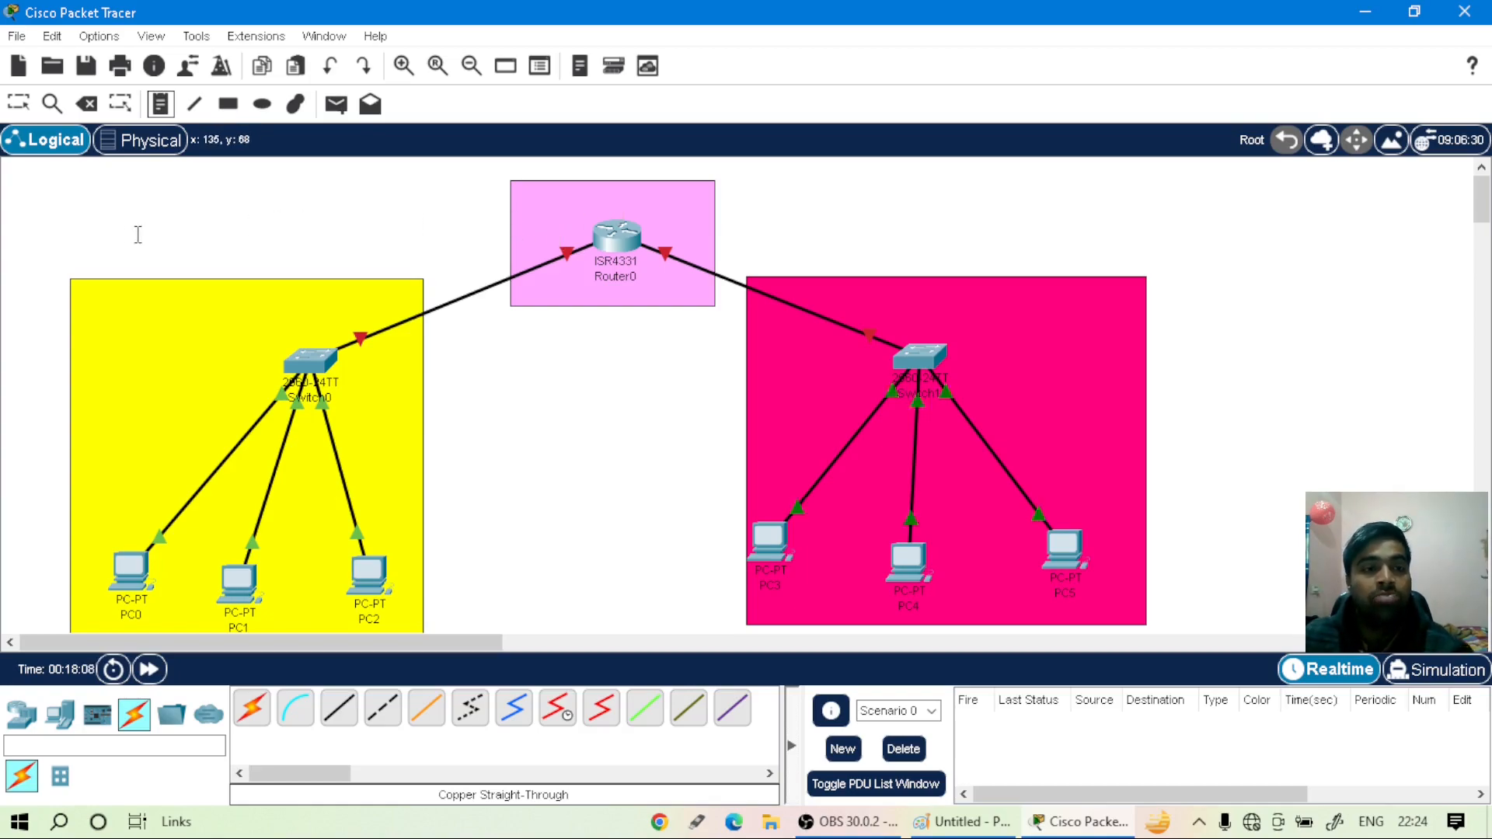
left_click(121, 233)
type("19")
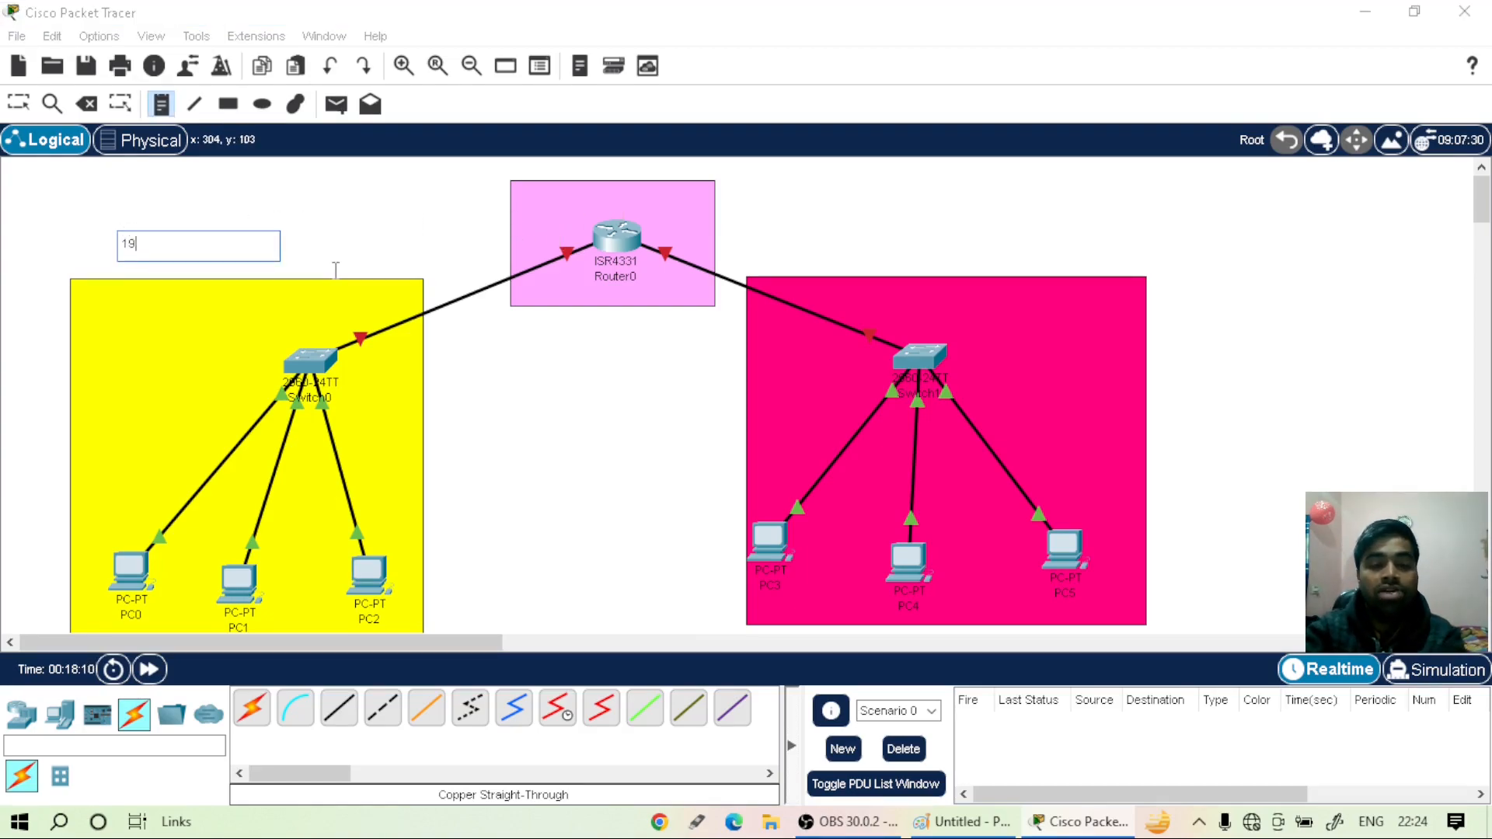
type("2.168.2.0")
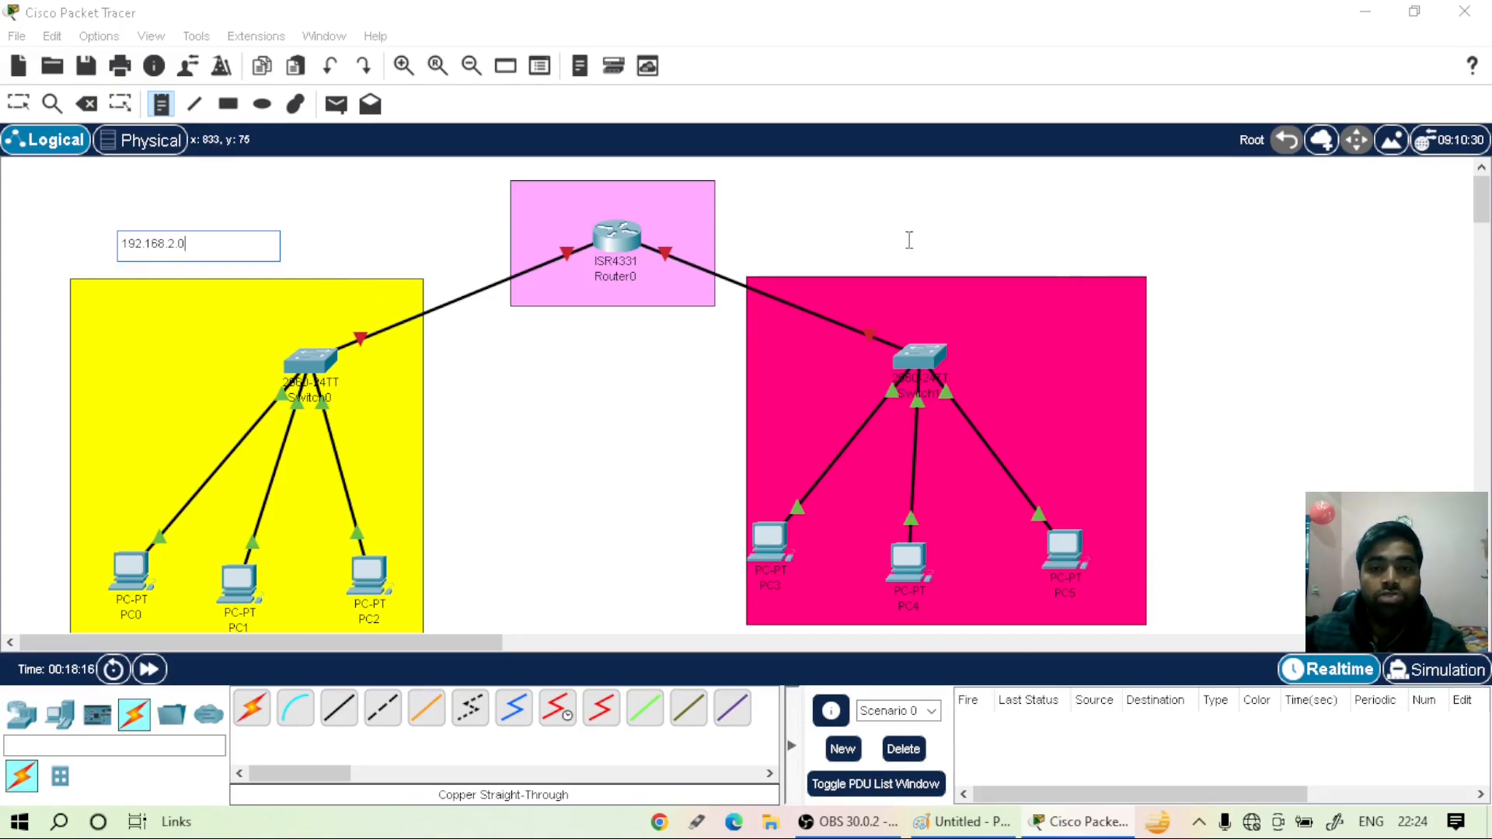
left_click(861, 233)
type("192.")
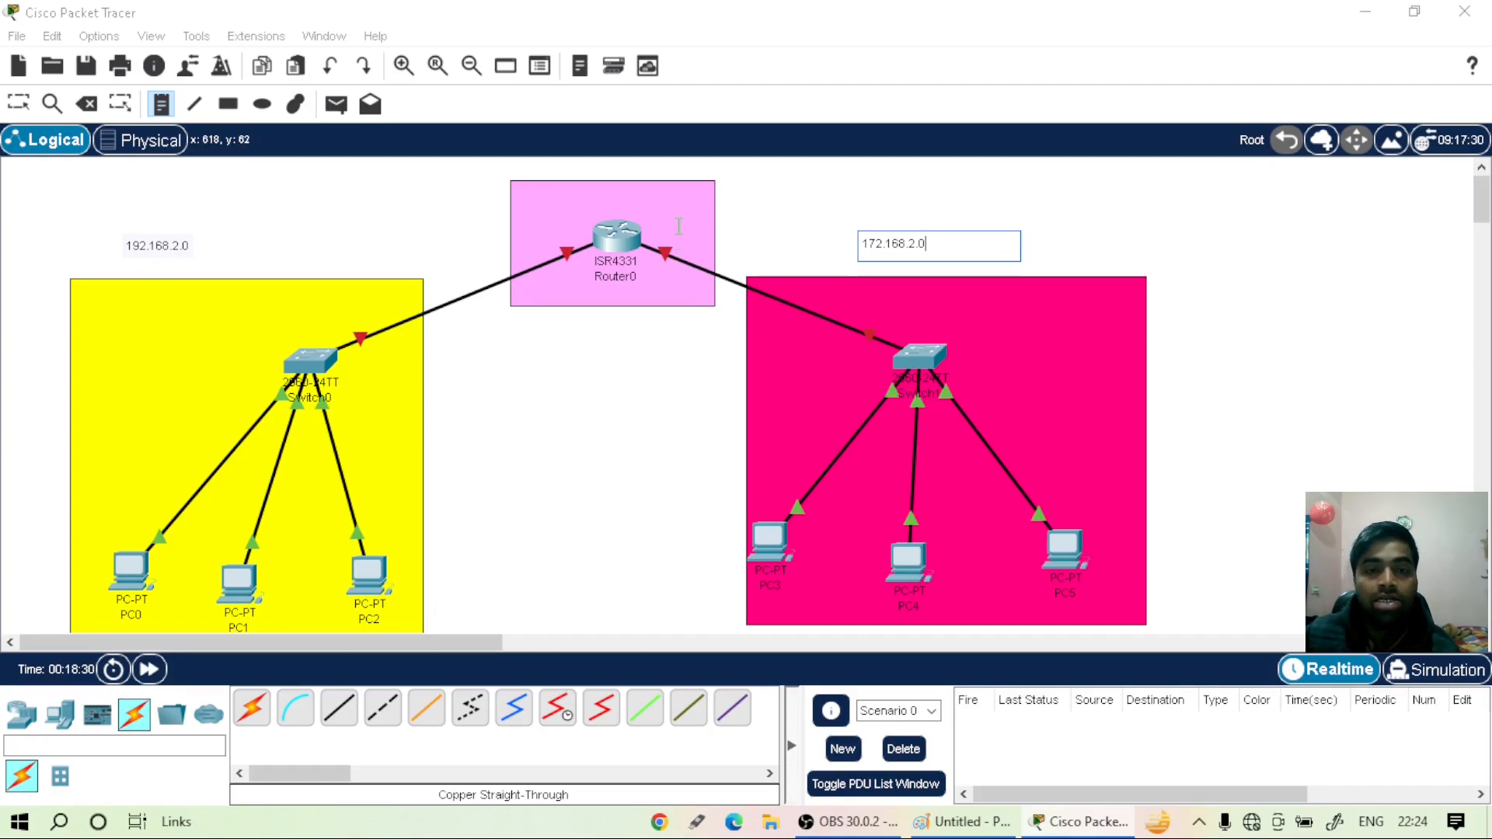
- Add the address notes 172.168.2.1 beside Router0 on its Switch1 side and 172.168.2.2 above Switch1
left_click(656, 220)
type("172.168.2.1")
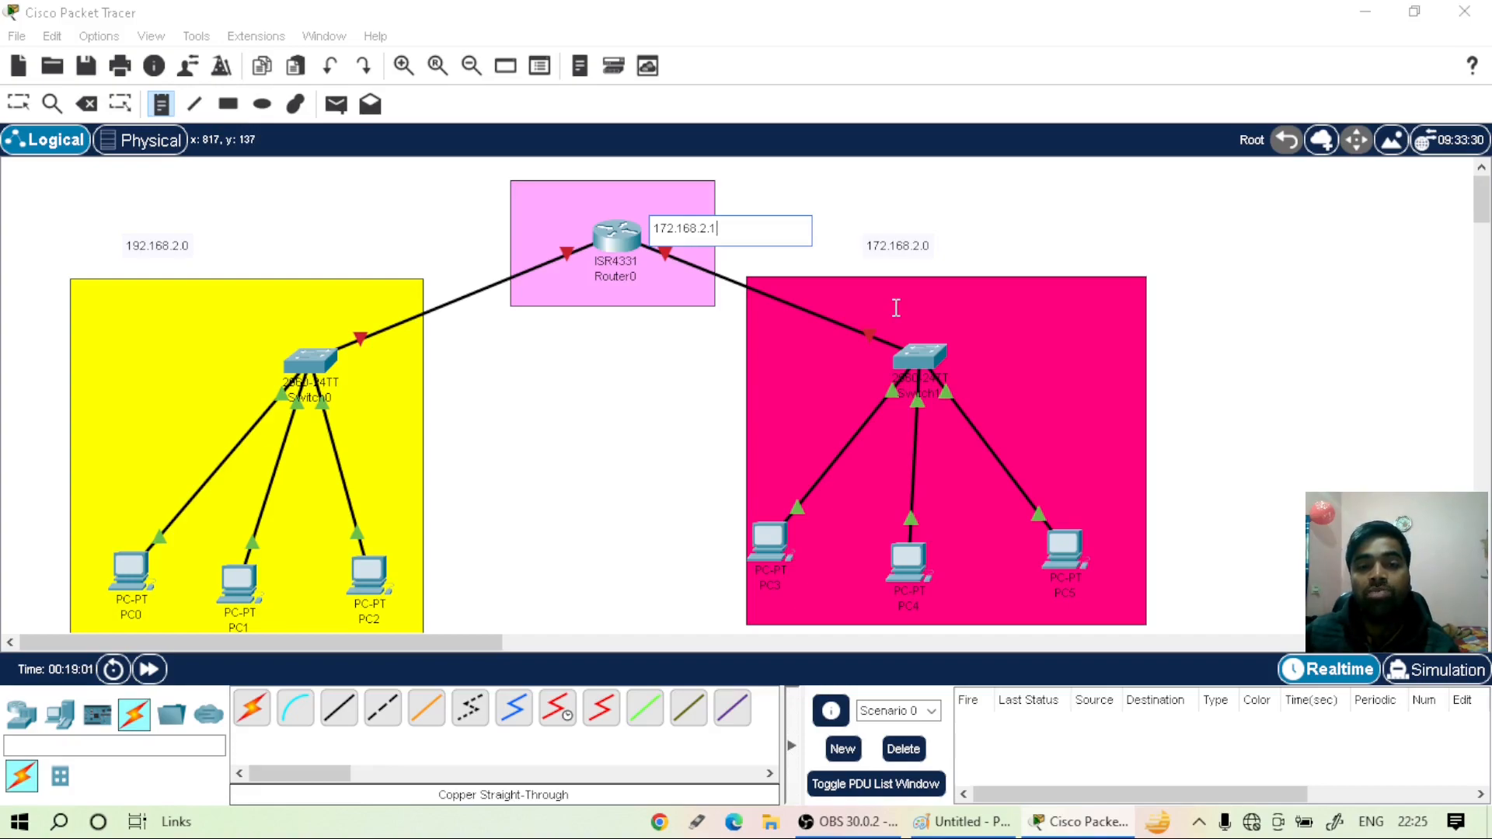
left_click(896, 311)
type("172.1")
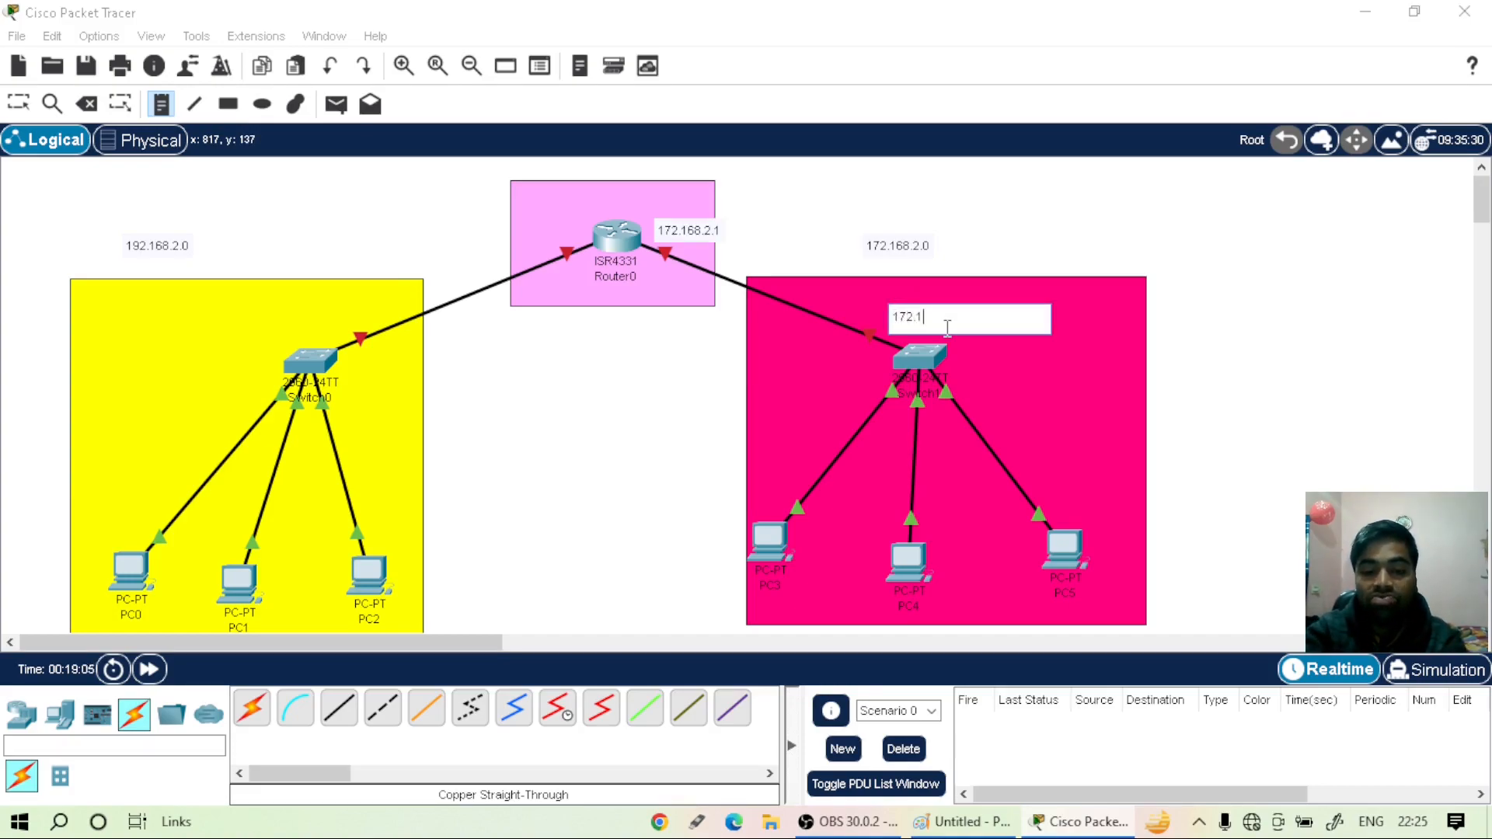
type("68.2.2")
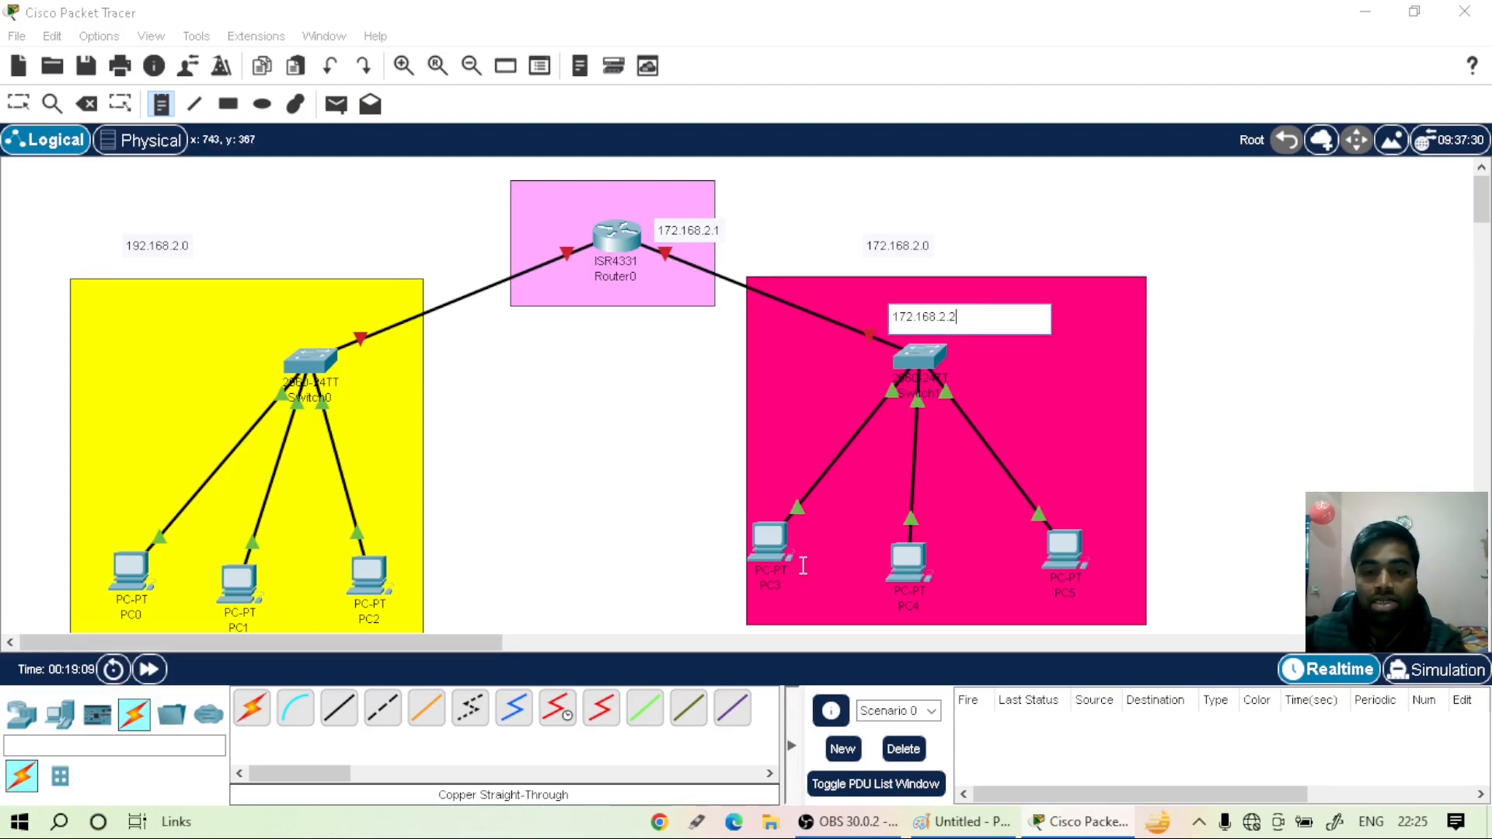
- Add the address notes 172.168.2.3 at PC3, 172.168.2.4 at PC4 and 172.168.2.5 at PC5
left_click(724, 603)
type("172.168.2.3")
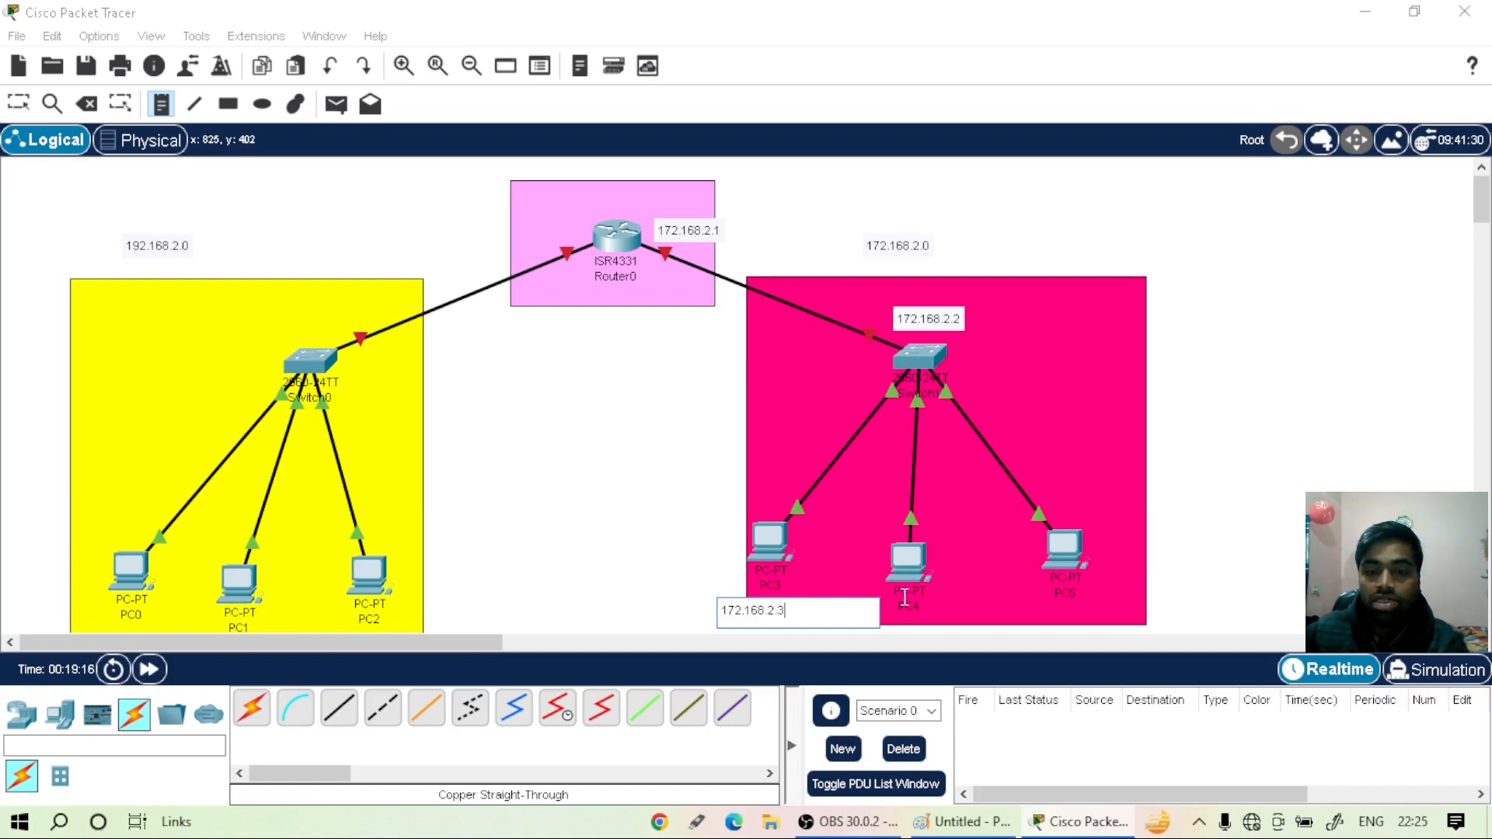
left_click(894, 619)
type("172.16")
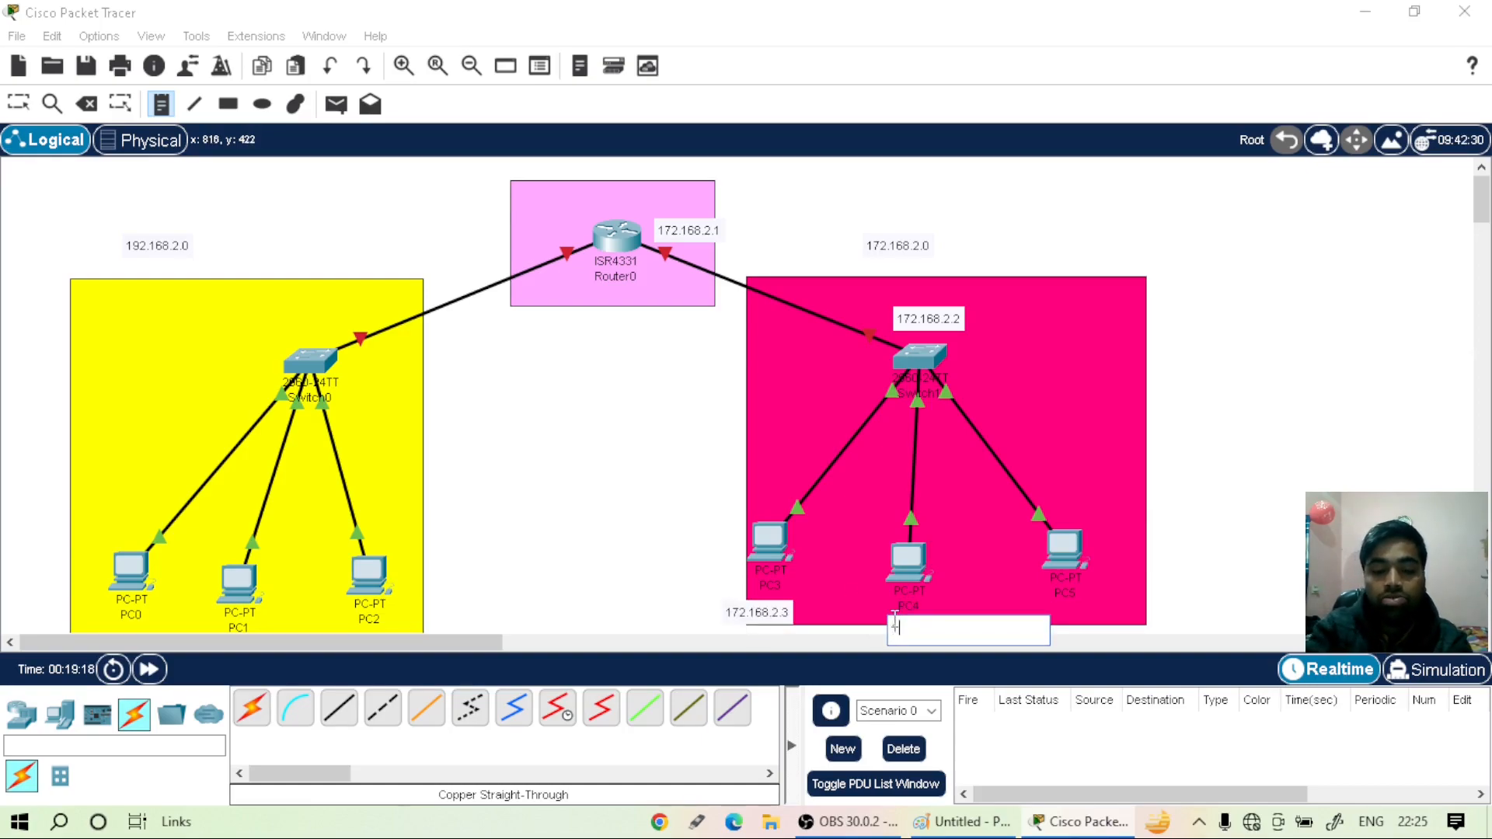
type("8.2.4")
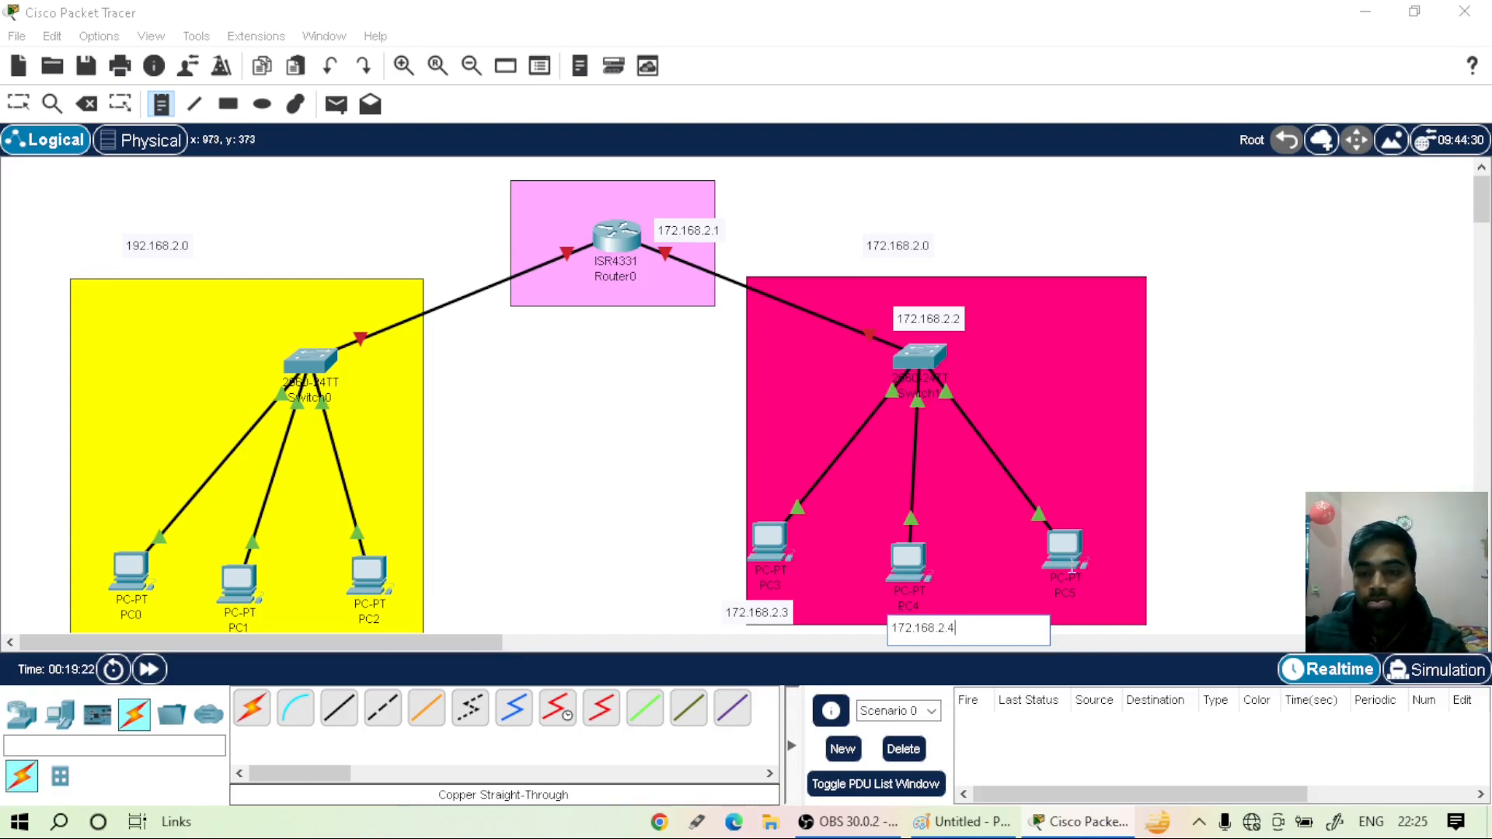
left_click(1070, 498)
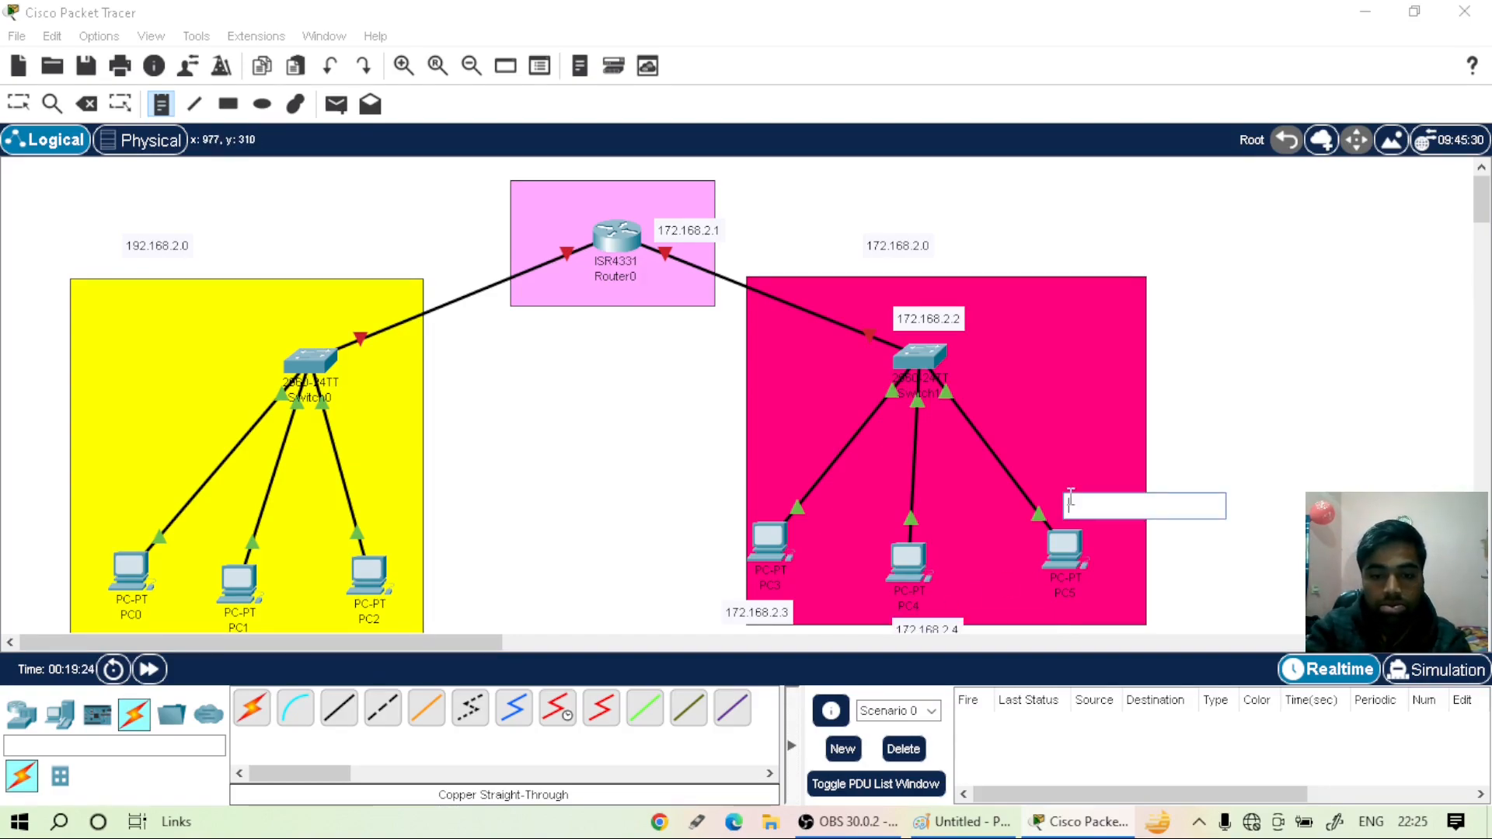
type("172")
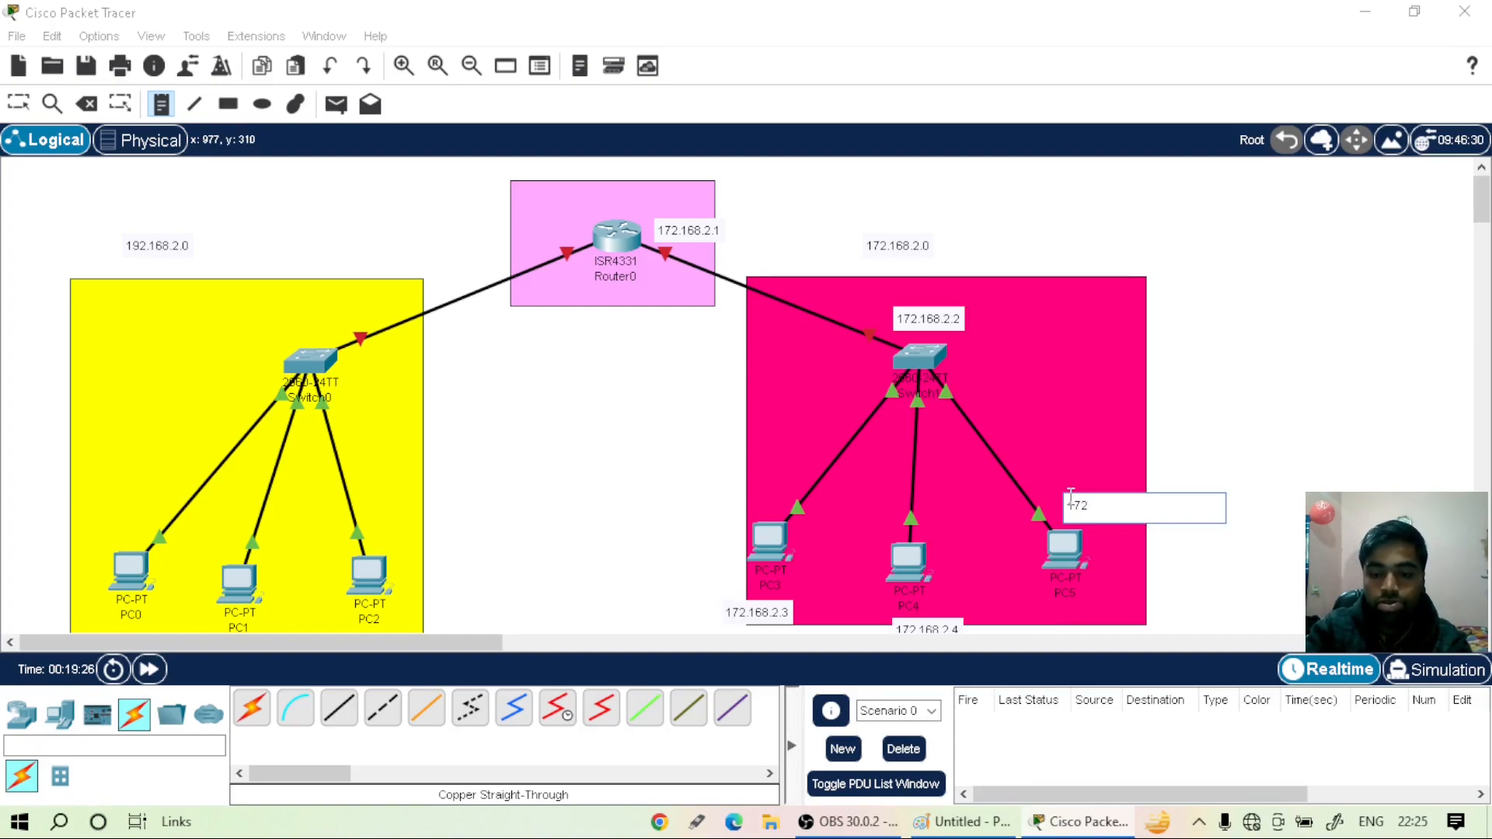
type(".168.2.5")
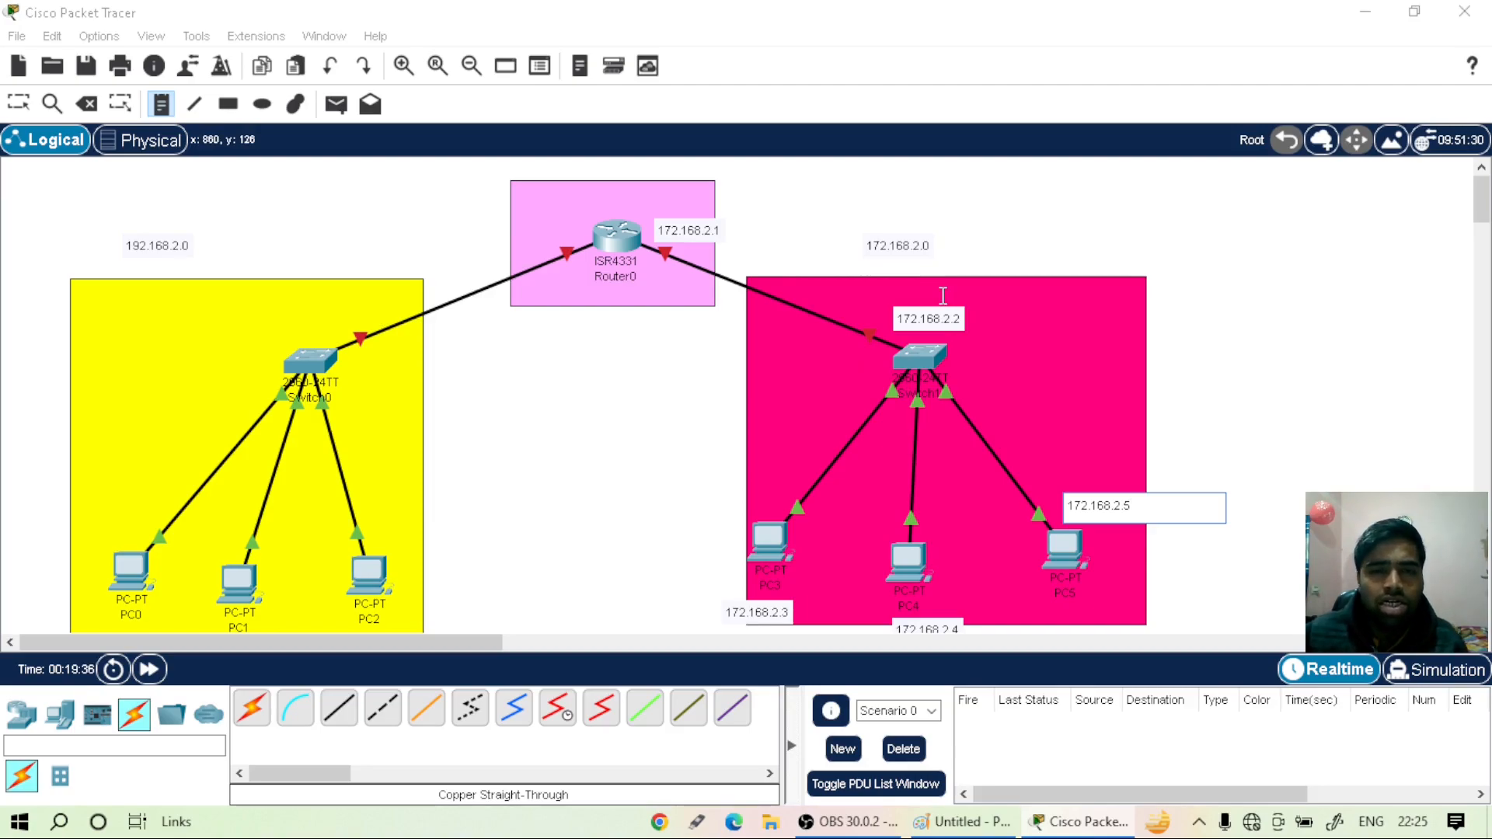
- Add the address note 192.168.2.1 beside Router0 on its Switch0 side
left_click(474, 225)
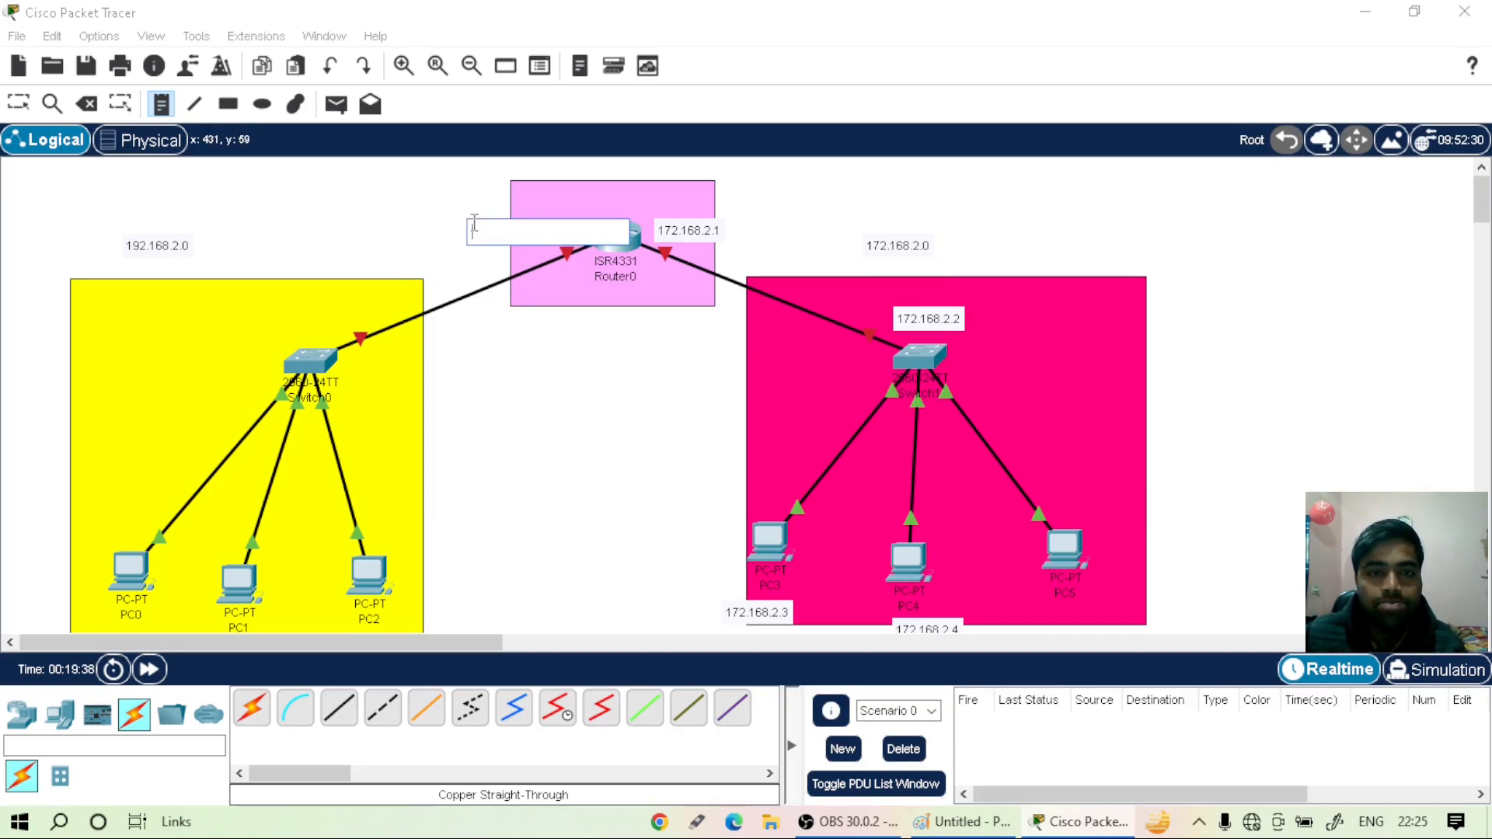
type("192.")
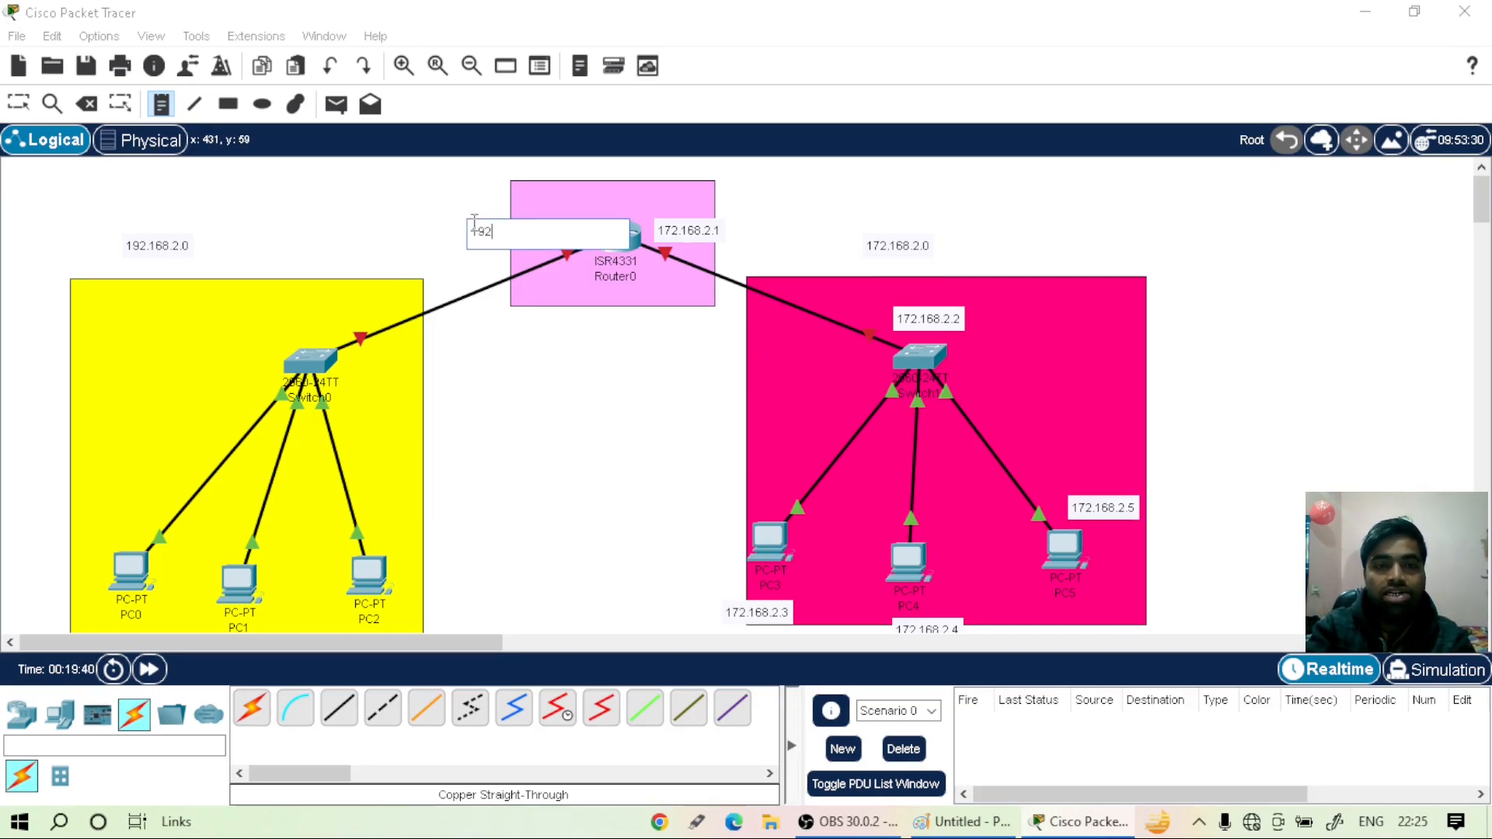
type("168")
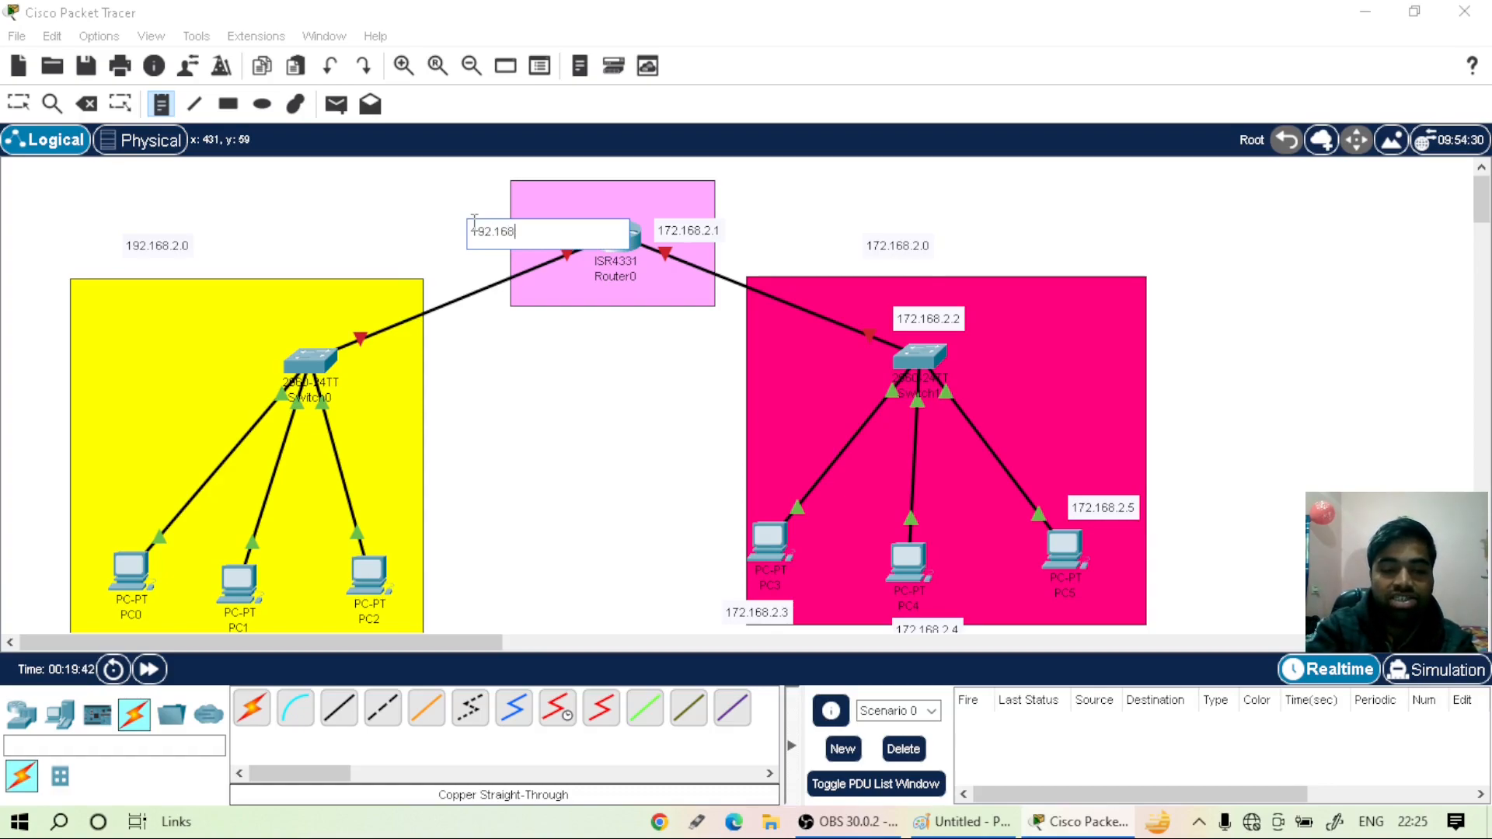
type(".2.1")
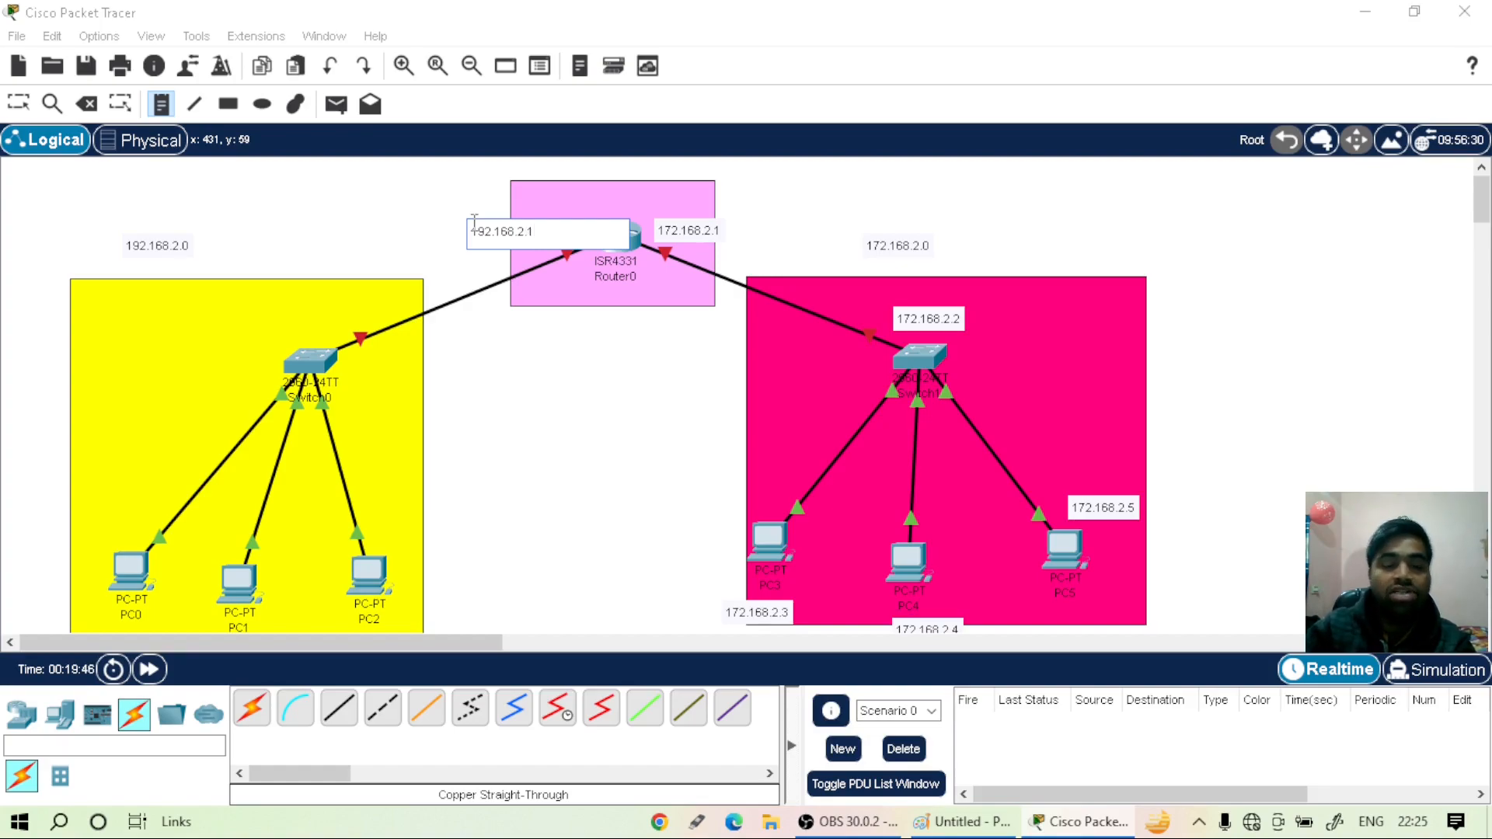
- Add the address notes 192.168.2.2 above Switch0 and 192.168.2.3 above PC0
left_click(245, 315)
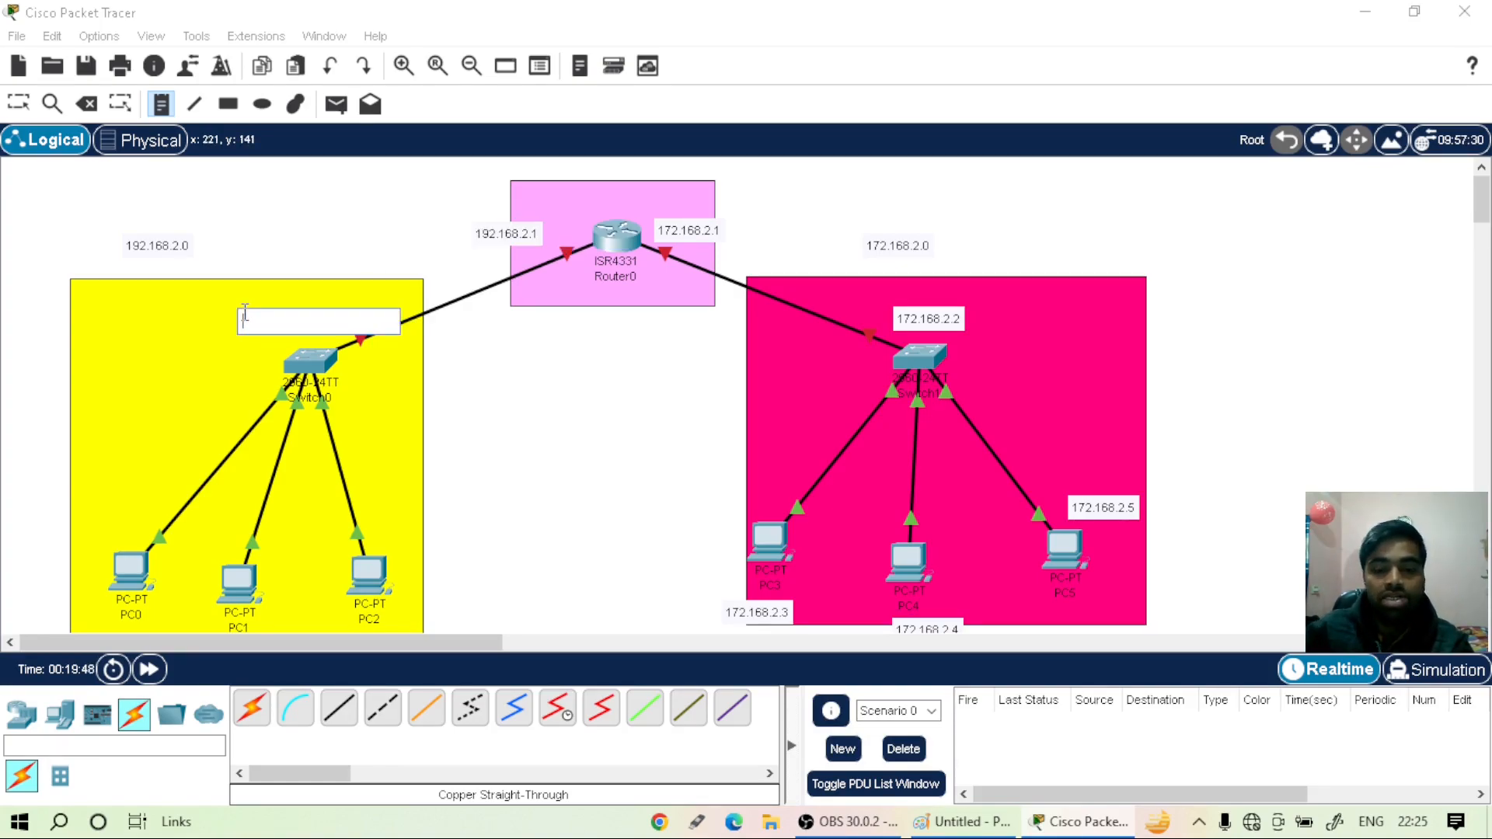
type("192.")
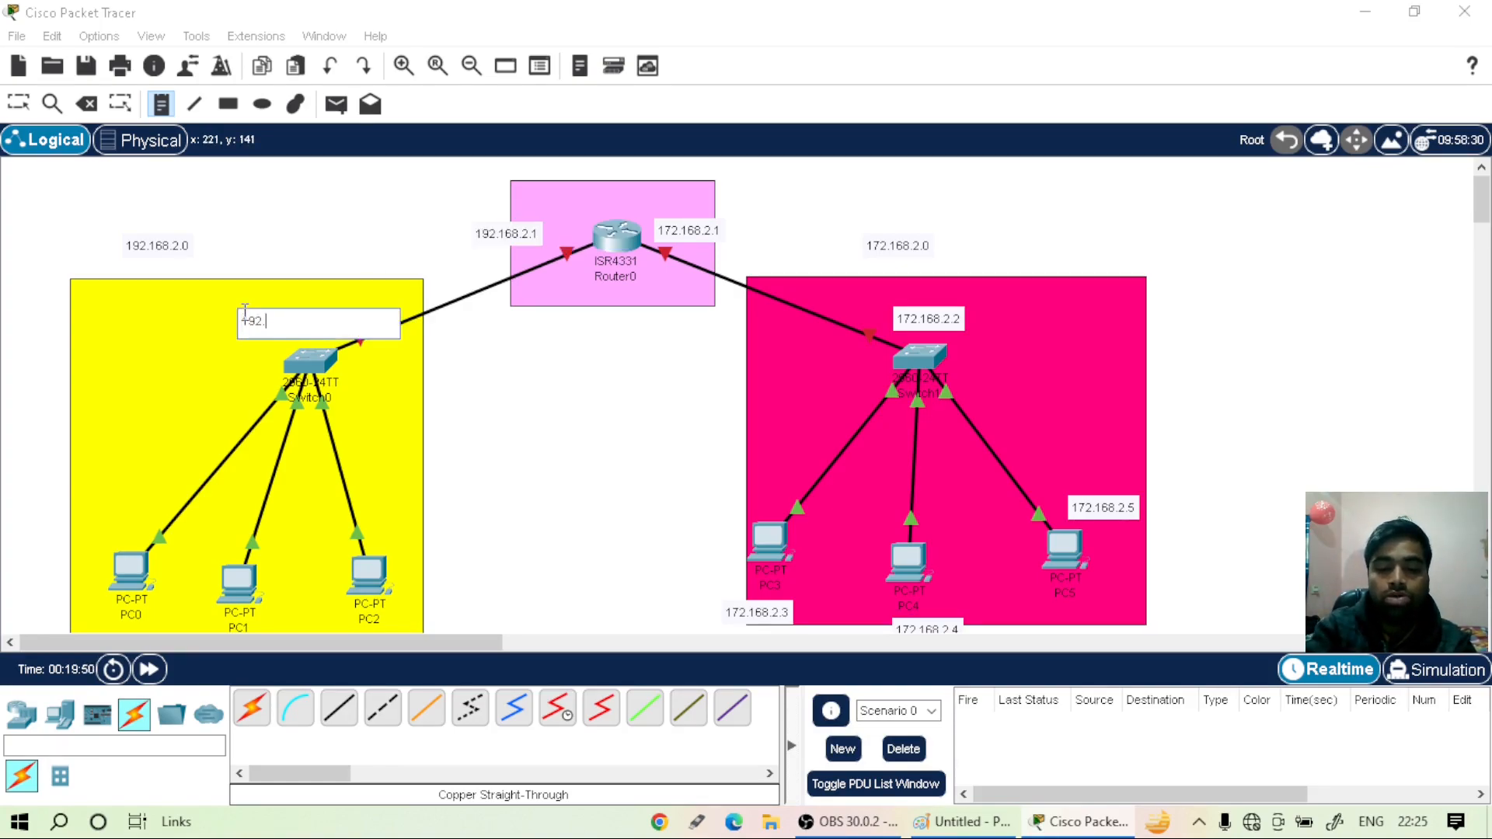
type("168.2.2")
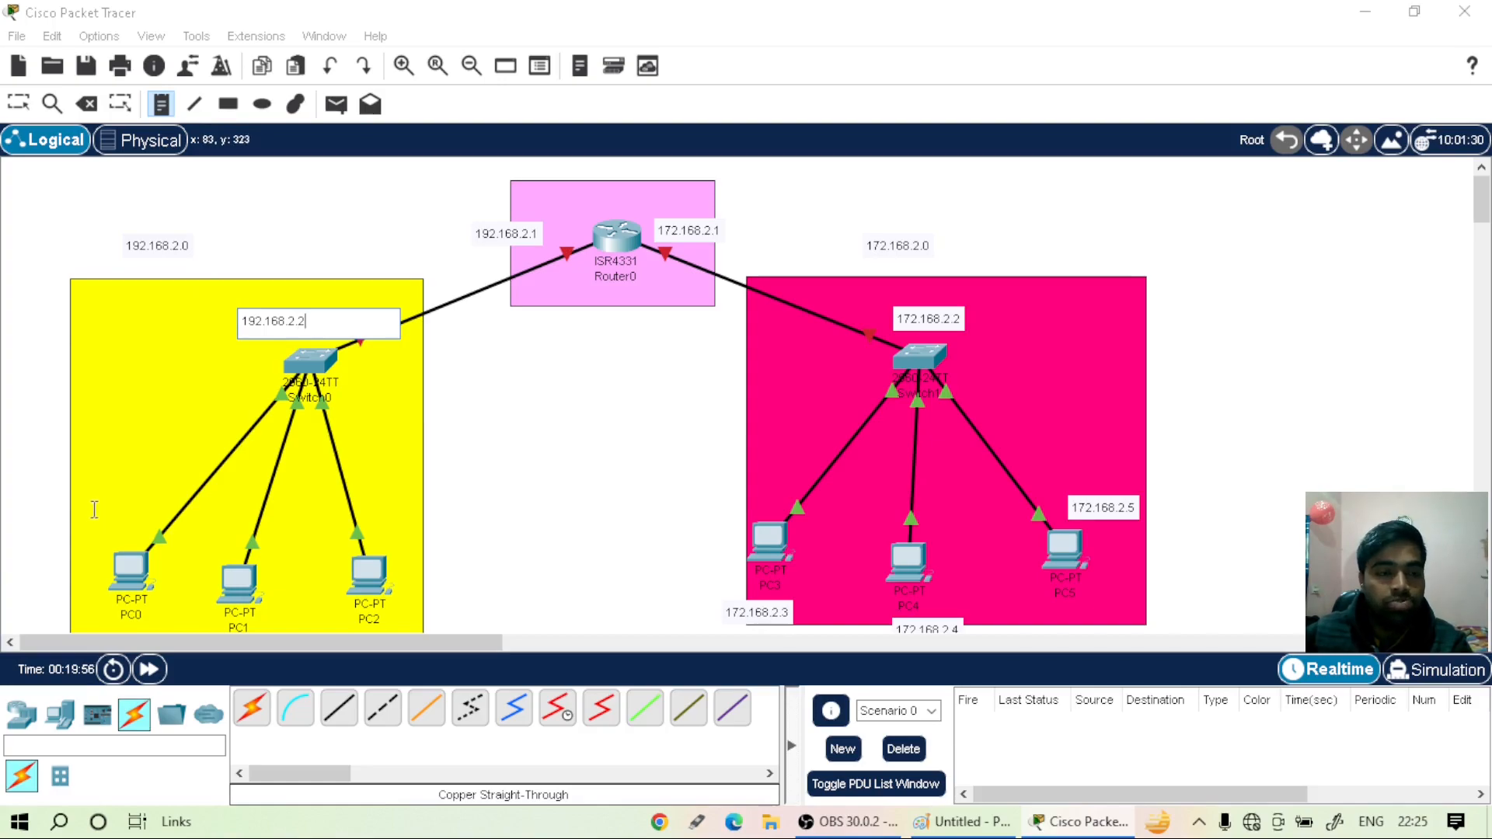
left_click(89, 503)
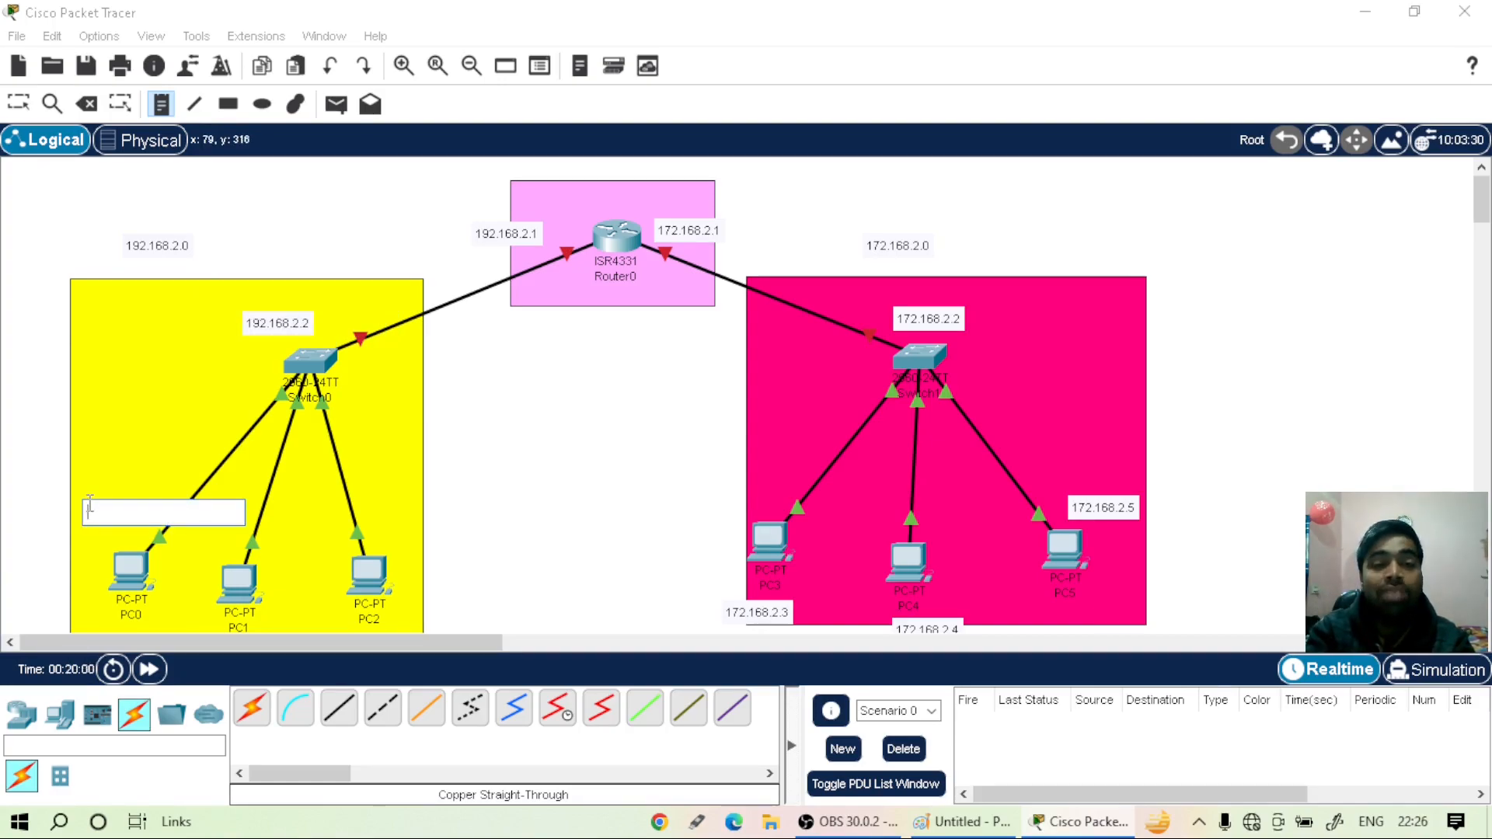
type("1")
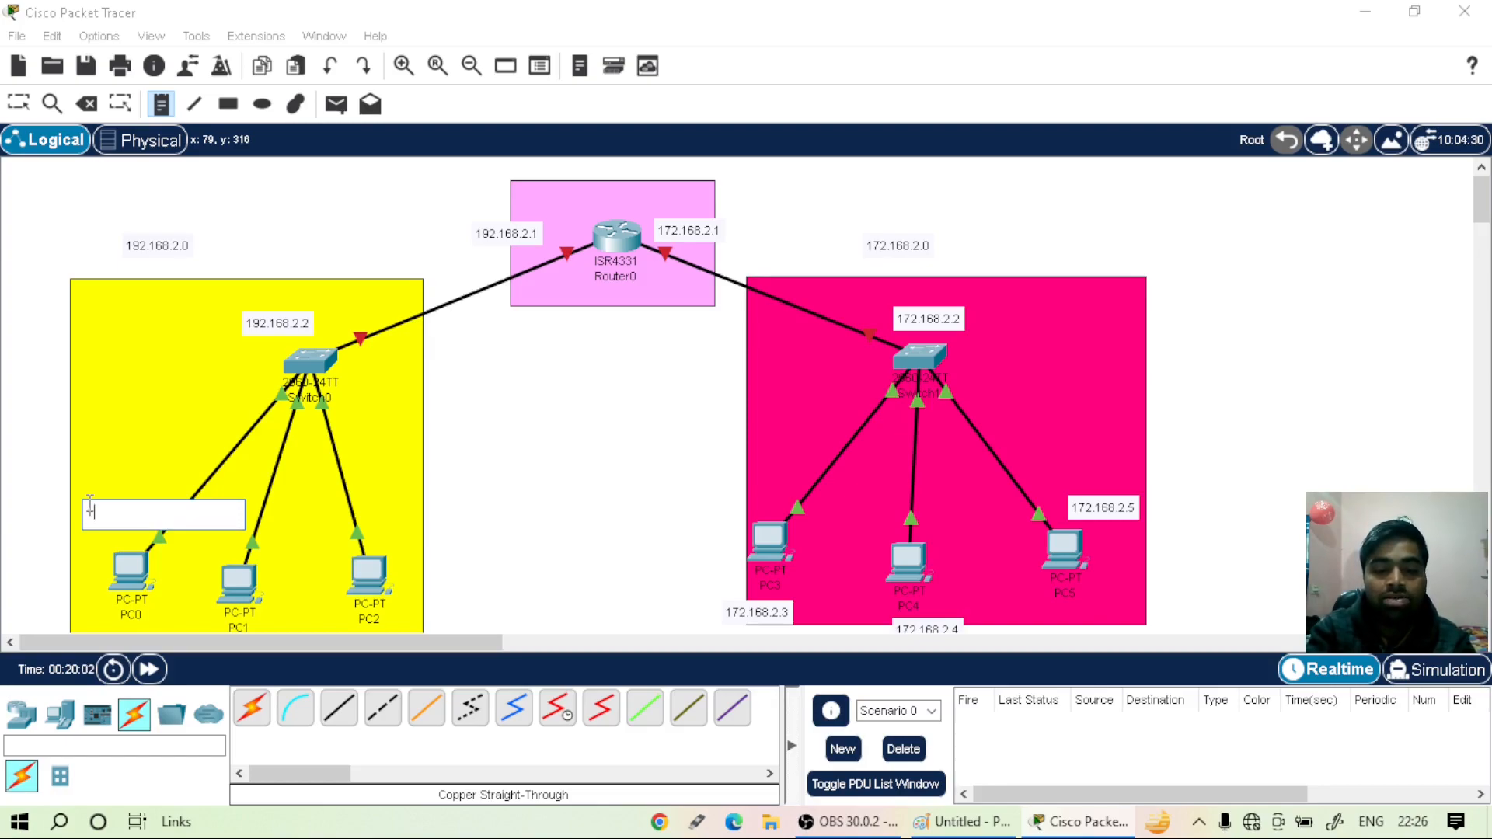
type("92.168")
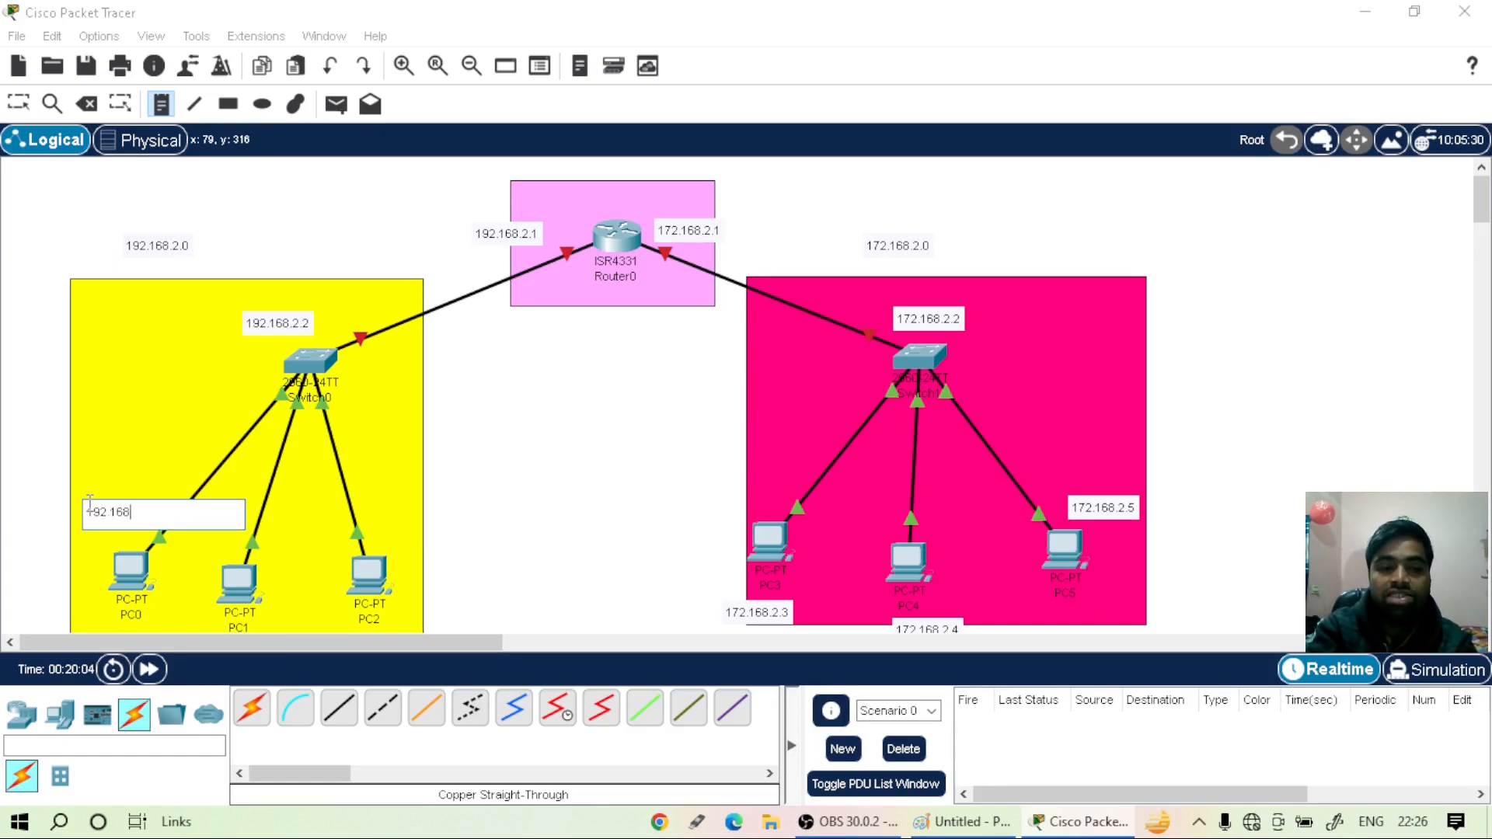
type(".2.0")
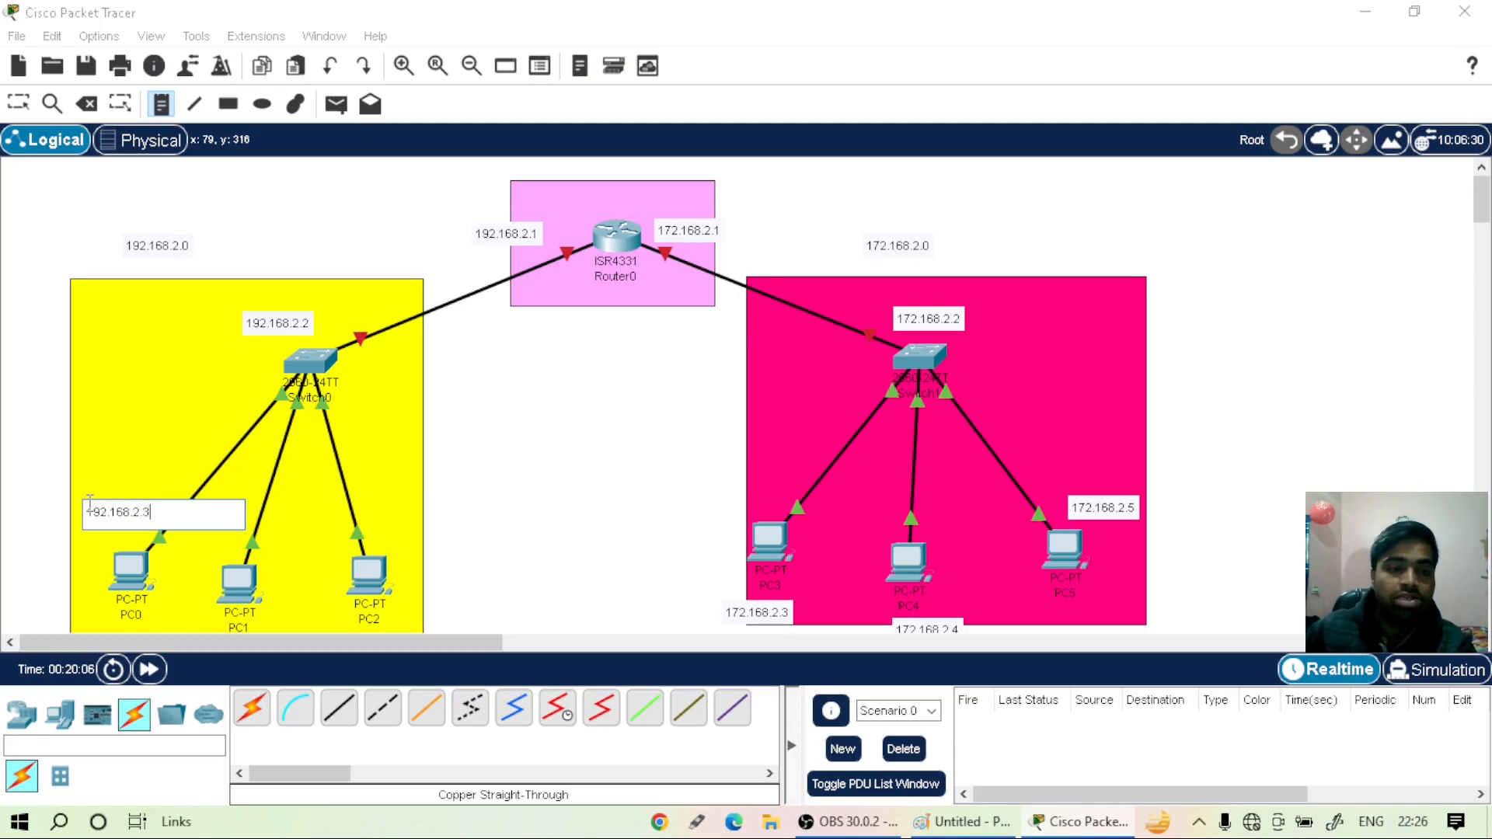
- Add the address notes 192.168.2.4 above PC1 and 192.168.2.5 near PC2
left_click(247, 485)
left_click(247, 485)
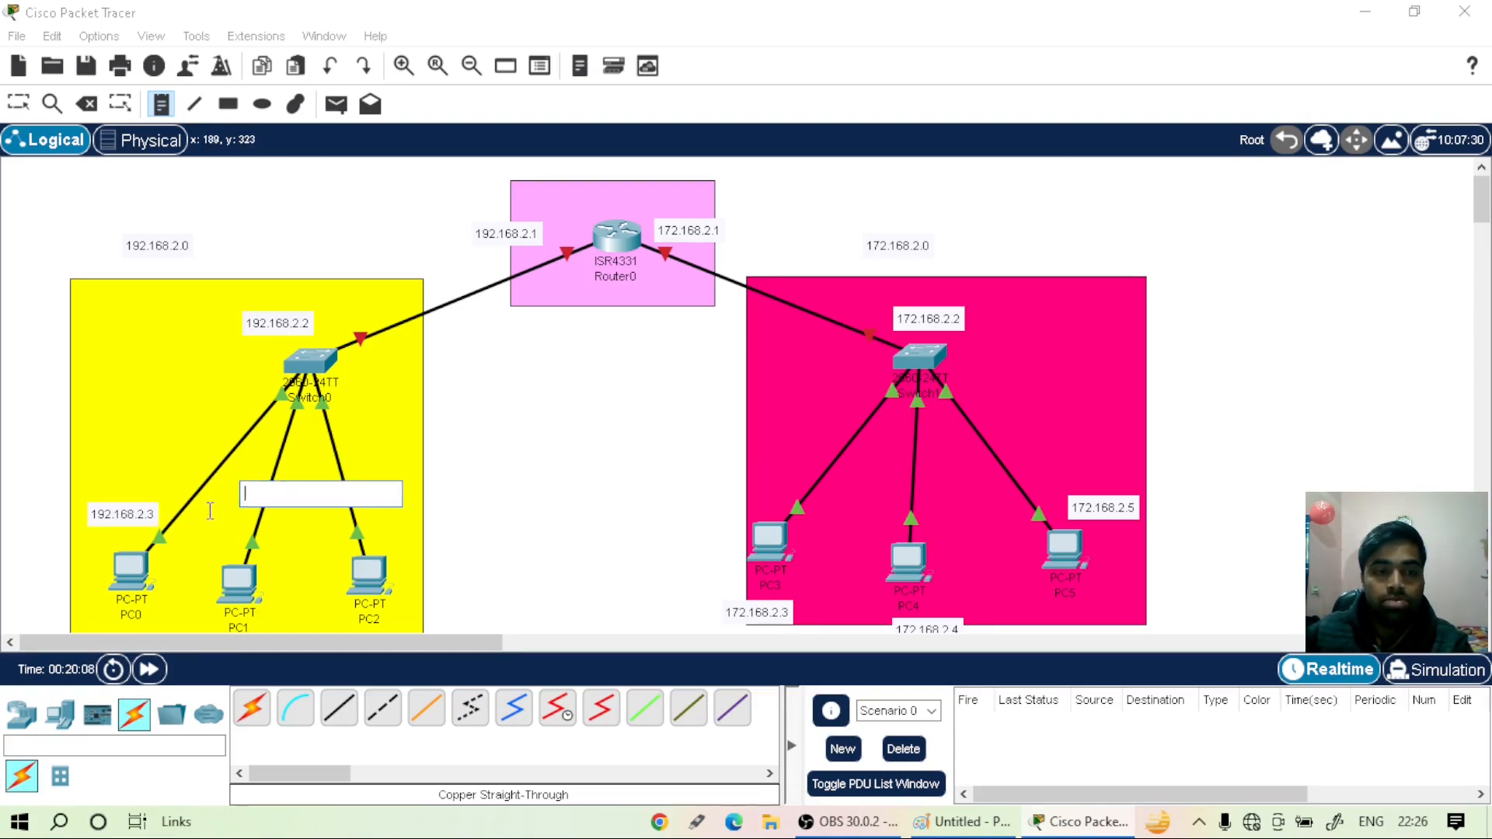
left_click(210, 514)
type("192.168.2")
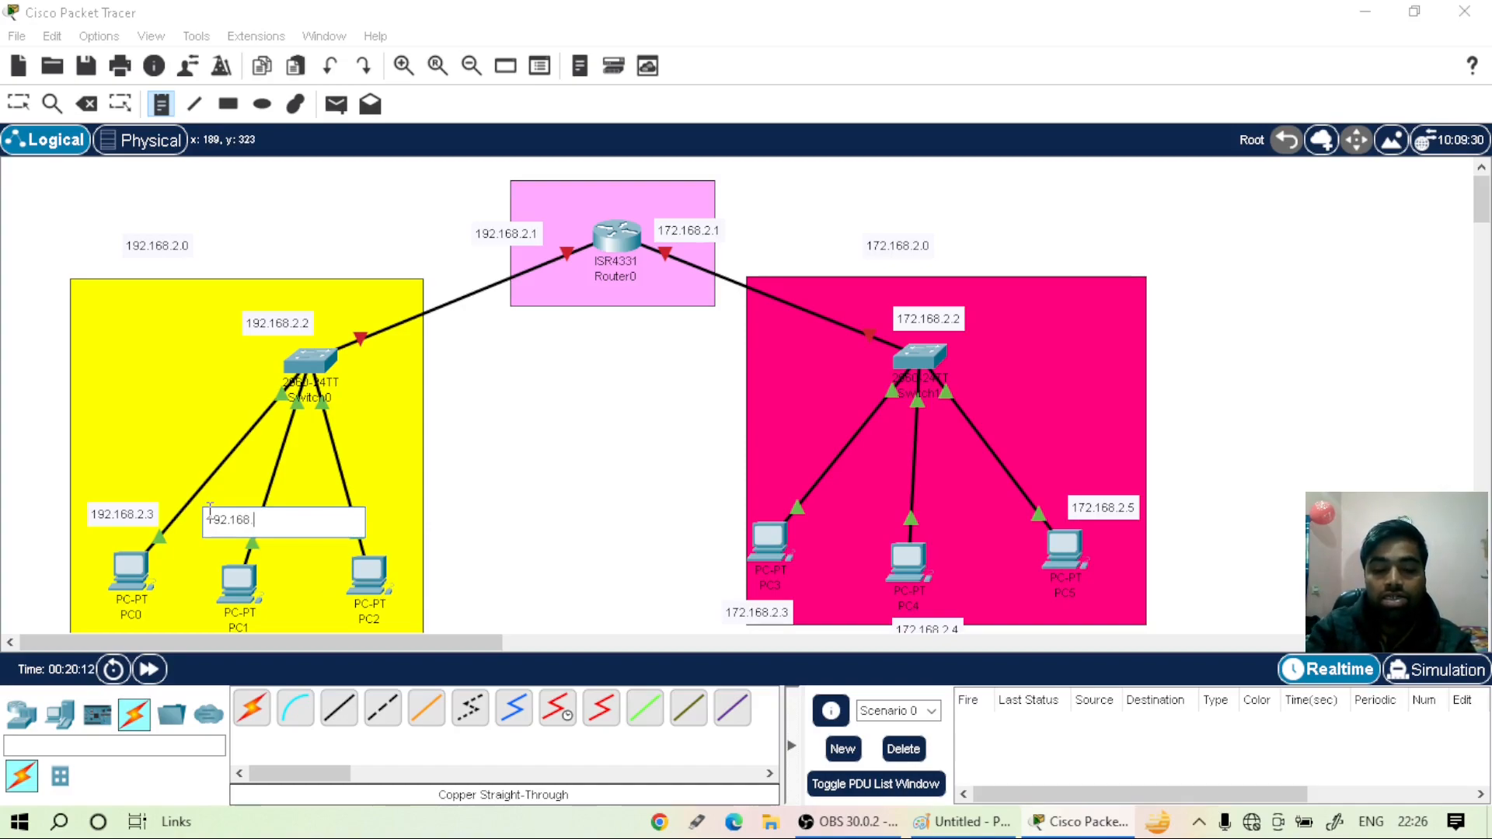
type(".4")
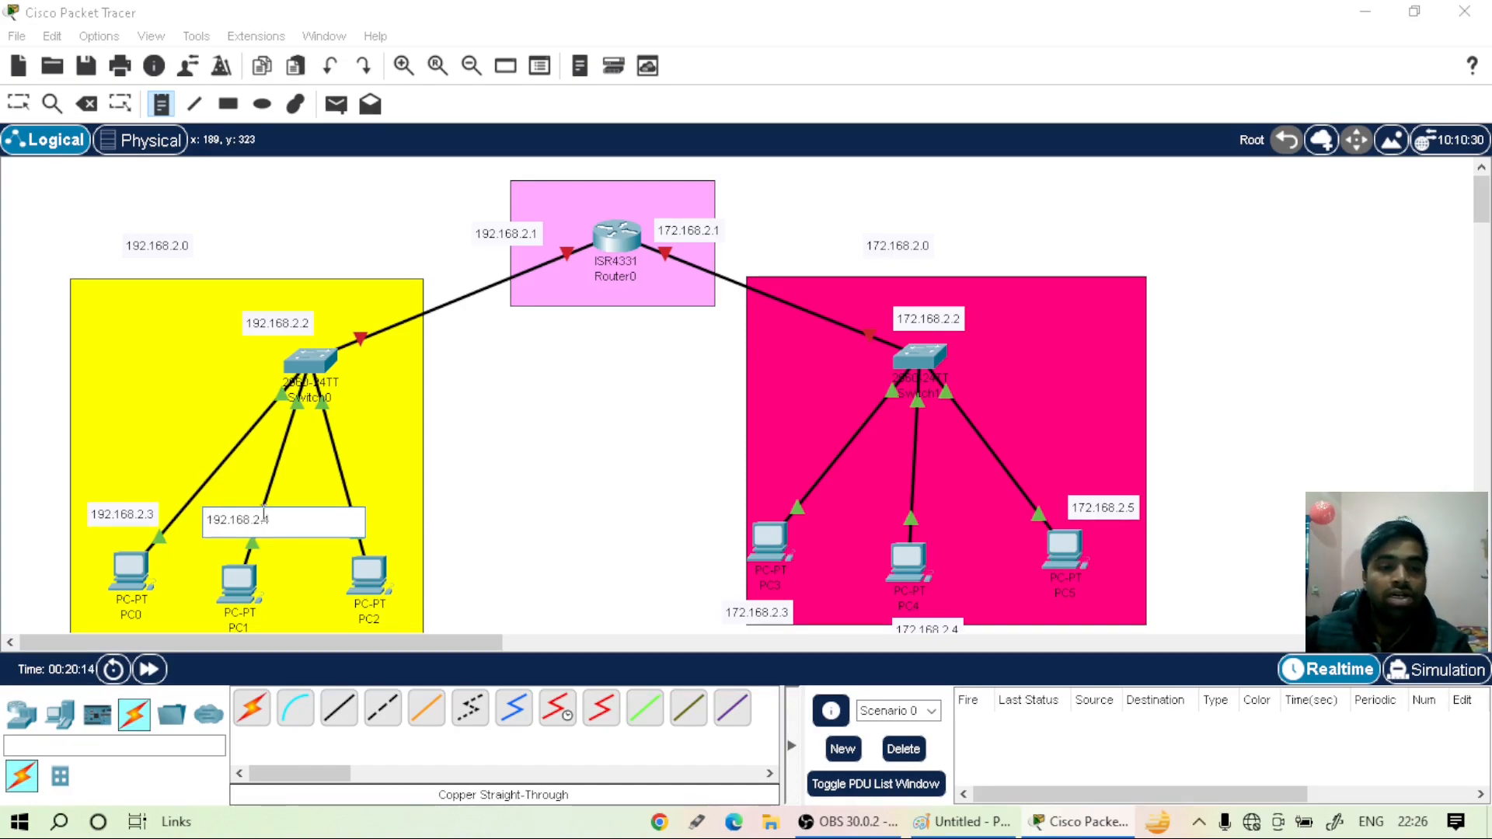
left_click(392, 487)
left_click(306, 513)
type("192.1")
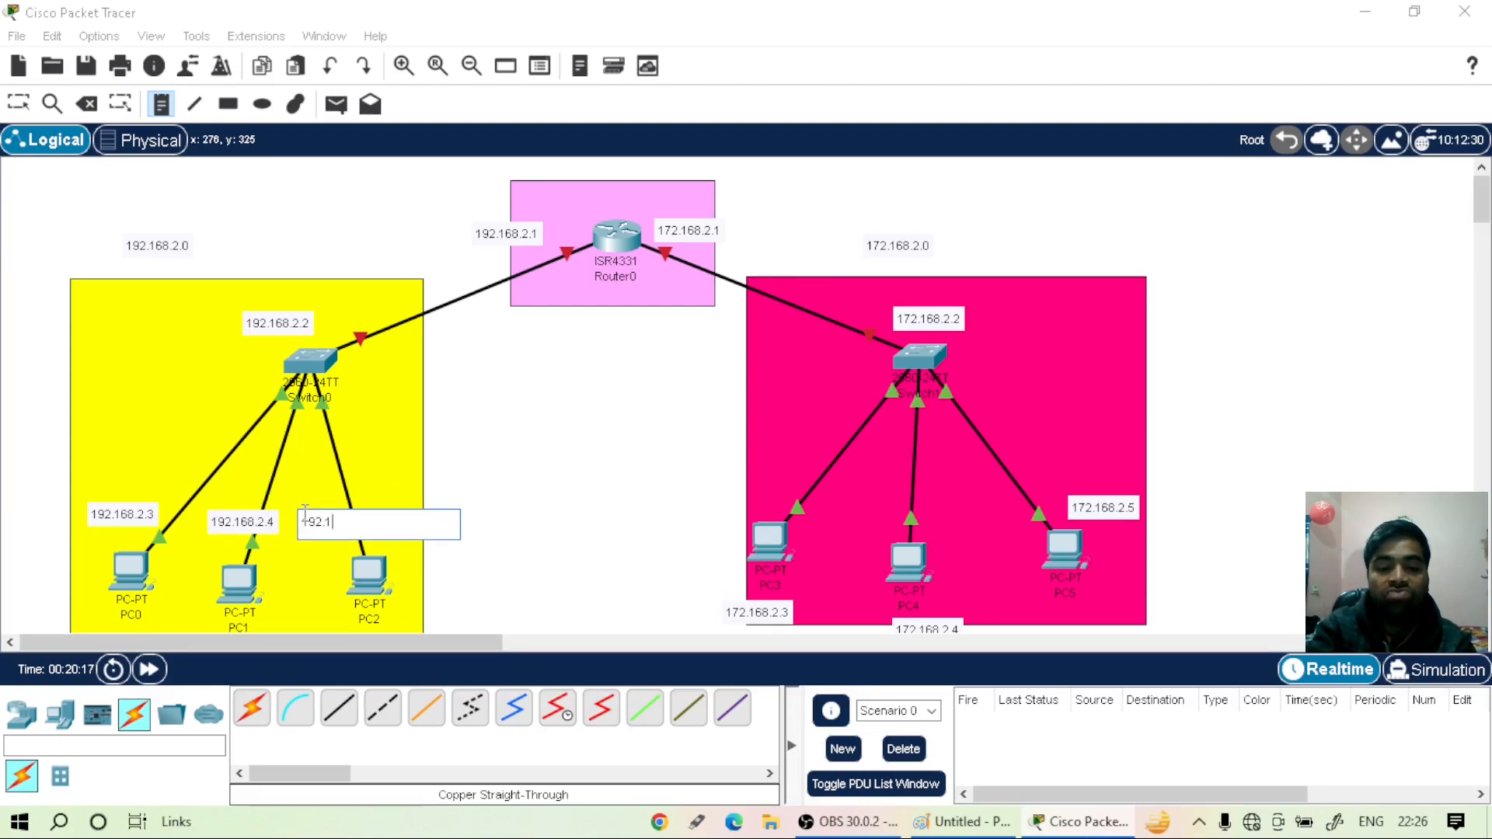
type("68.2.5")
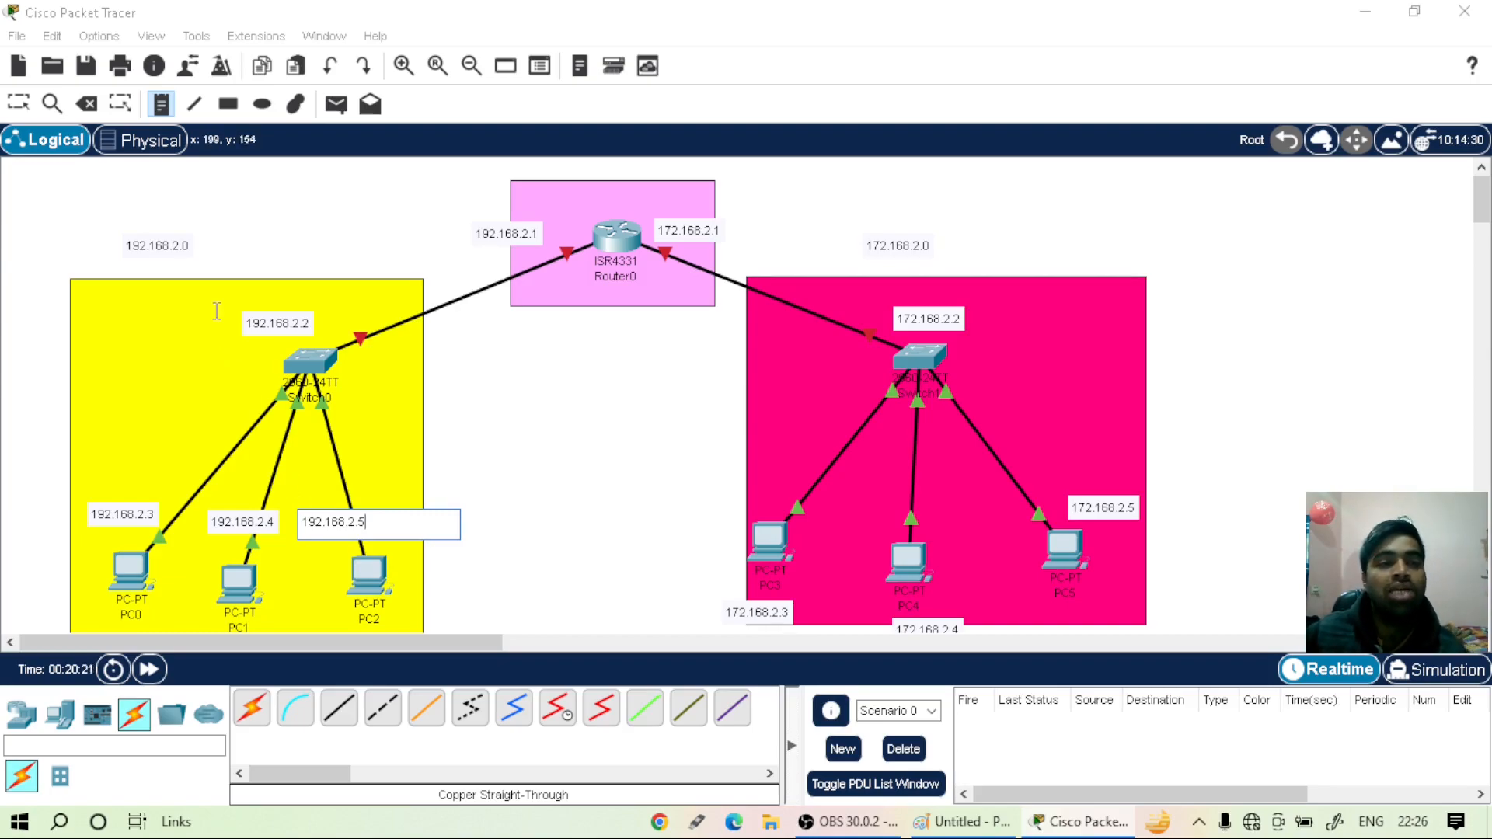
- Move the notes 192.168.2.5, 172.168.2.4 and 172.168.2.3 so they sit directly above PC2, PC4 and PC3 respectively
left_click(18, 103)
left_click_drag(351, 535, 376, 516)
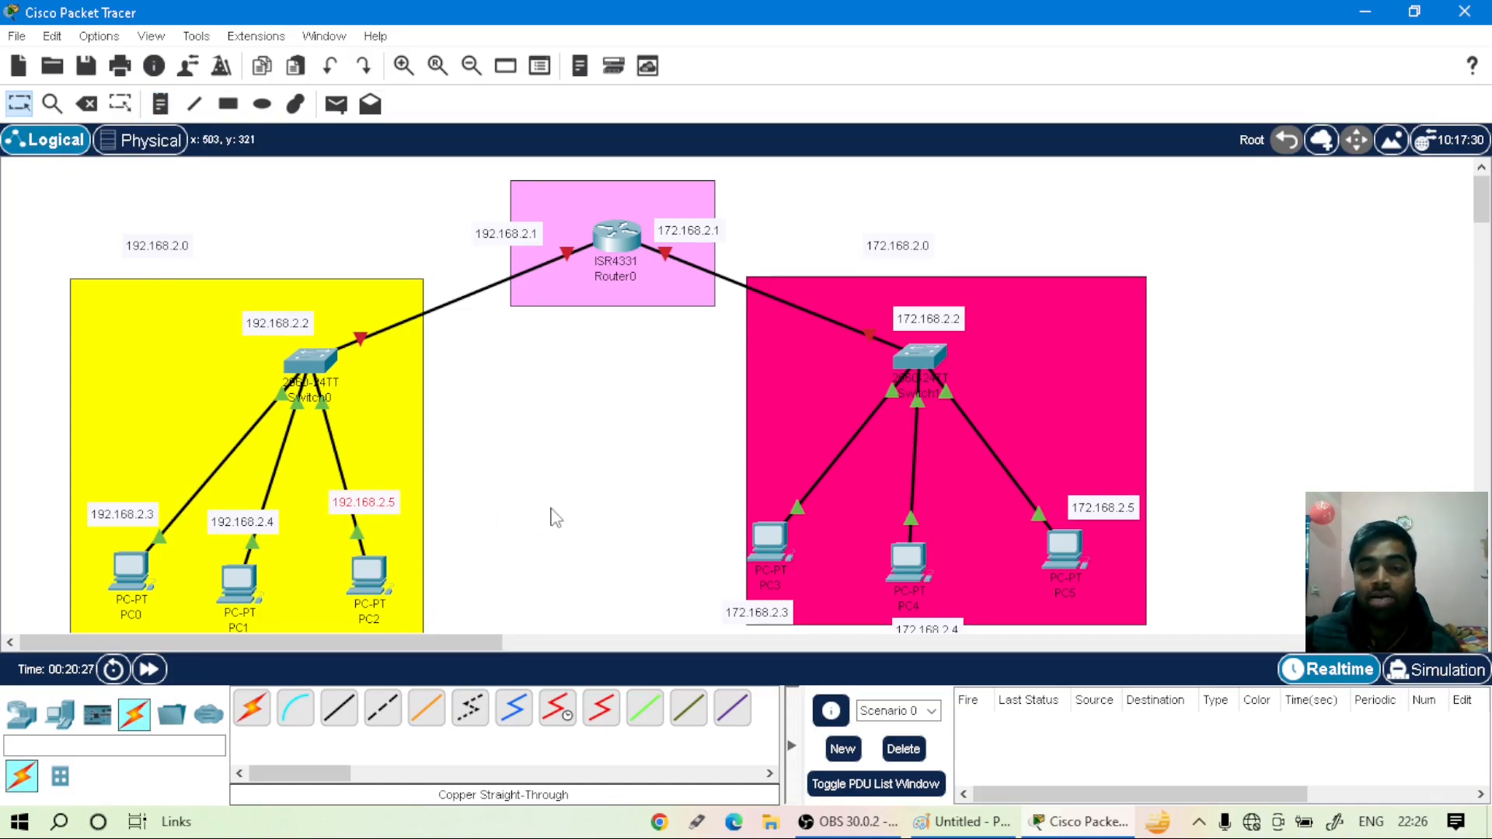
left_click_drag(947, 631, 941, 477)
left_click(961, 528)
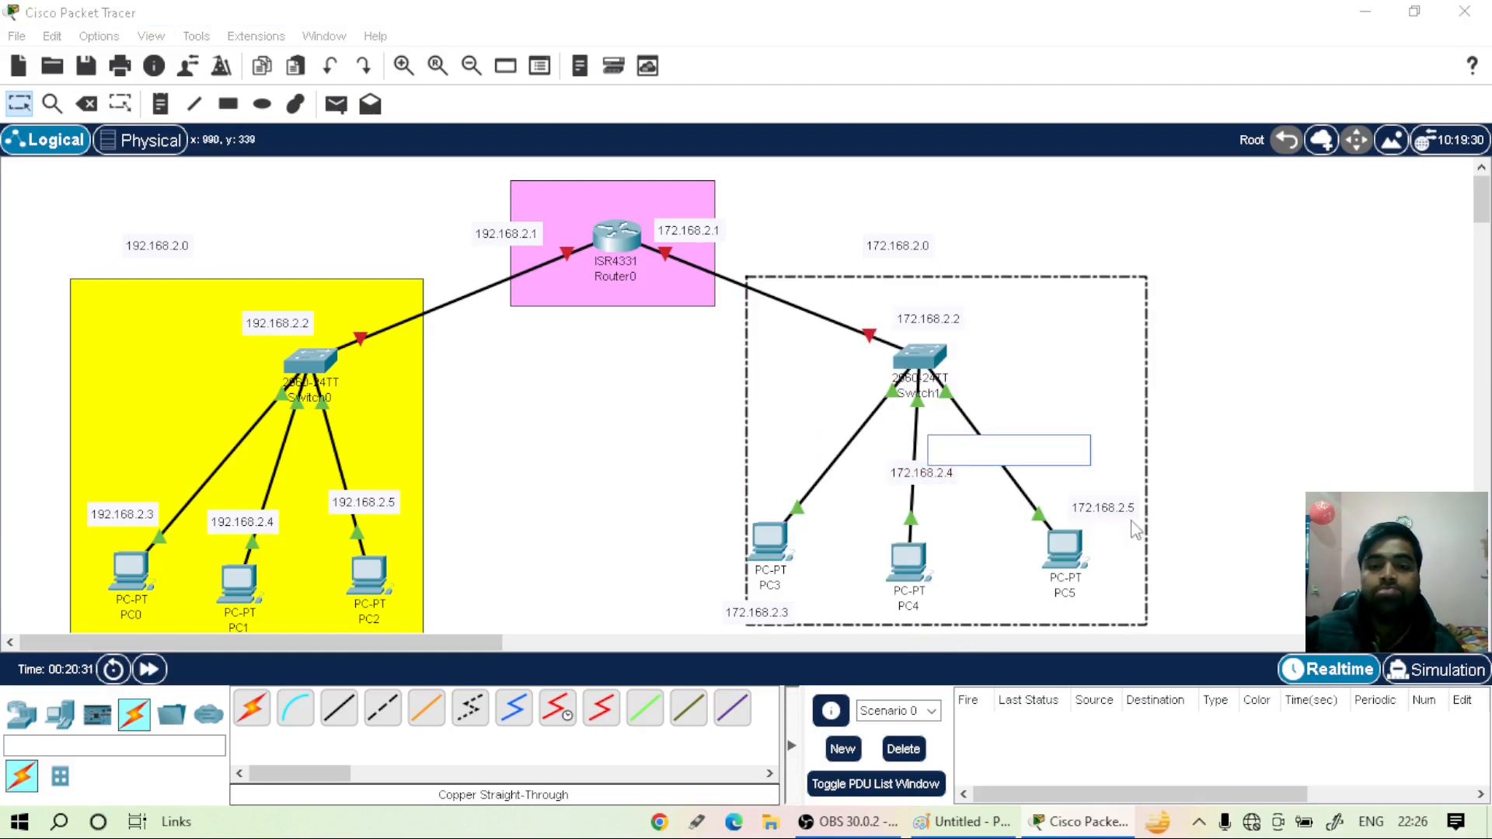
left_click(1267, 457)
left_click_drag(757, 618, 773, 480)
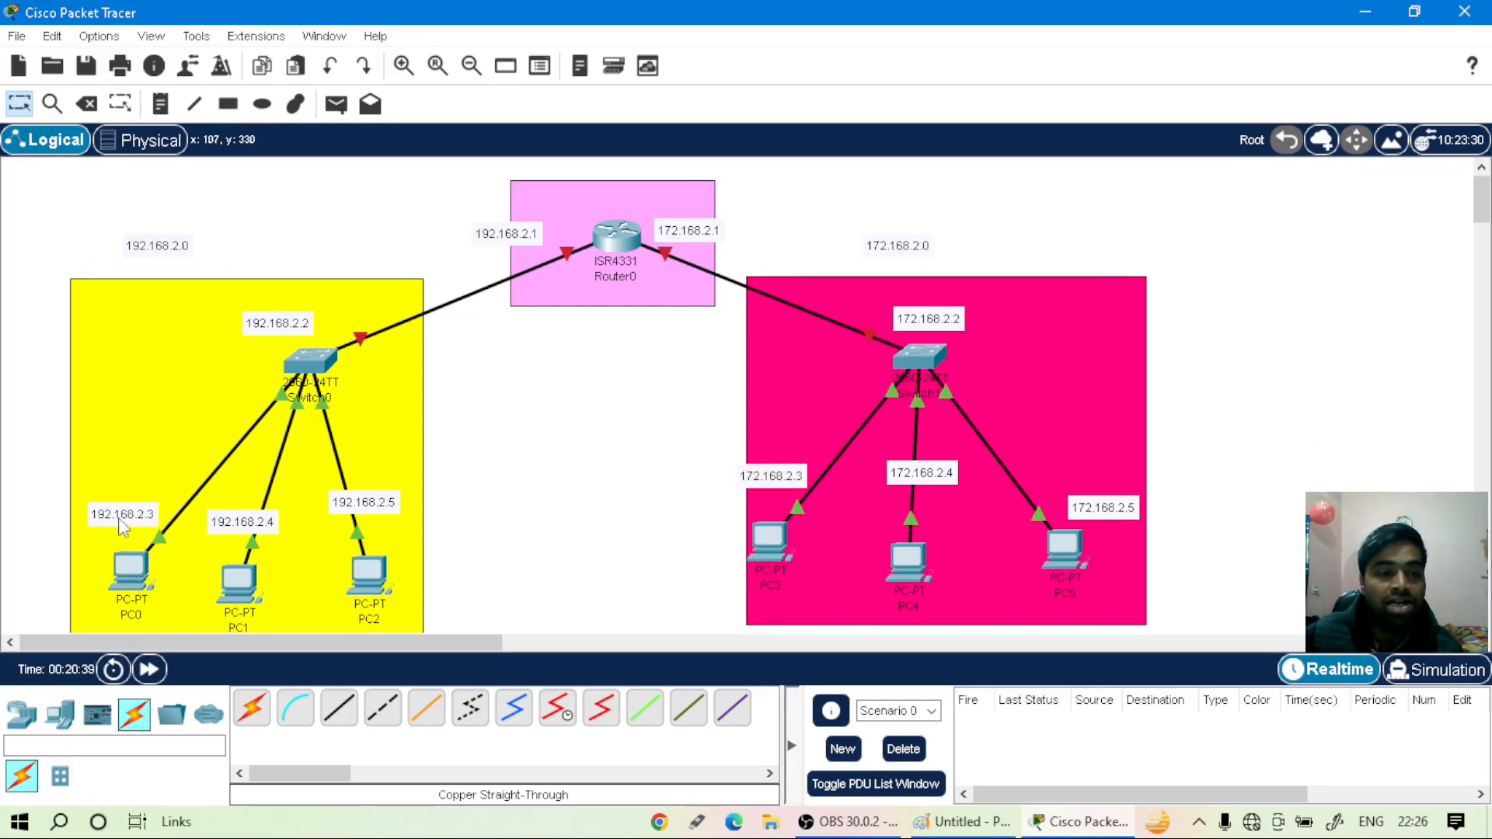
- Give PC0 the static IPv4 address 192.168.2.3 with subnet mask 255.255.255.0, and move its window aside to uncover the topology
left_click(132, 571)
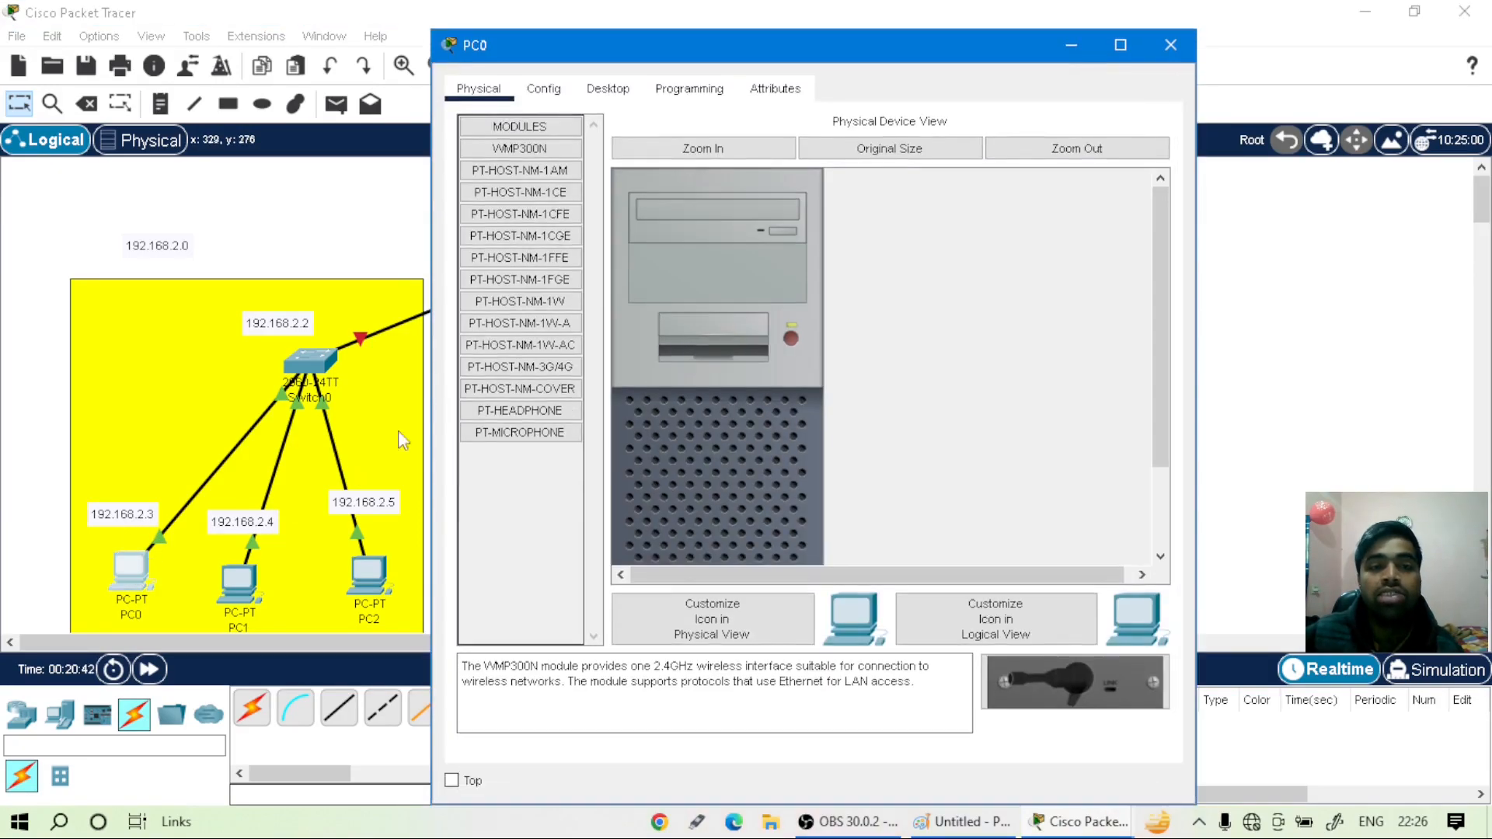
left_click(608, 88)
left_click(514, 175)
left_click(729, 242)
type("19")
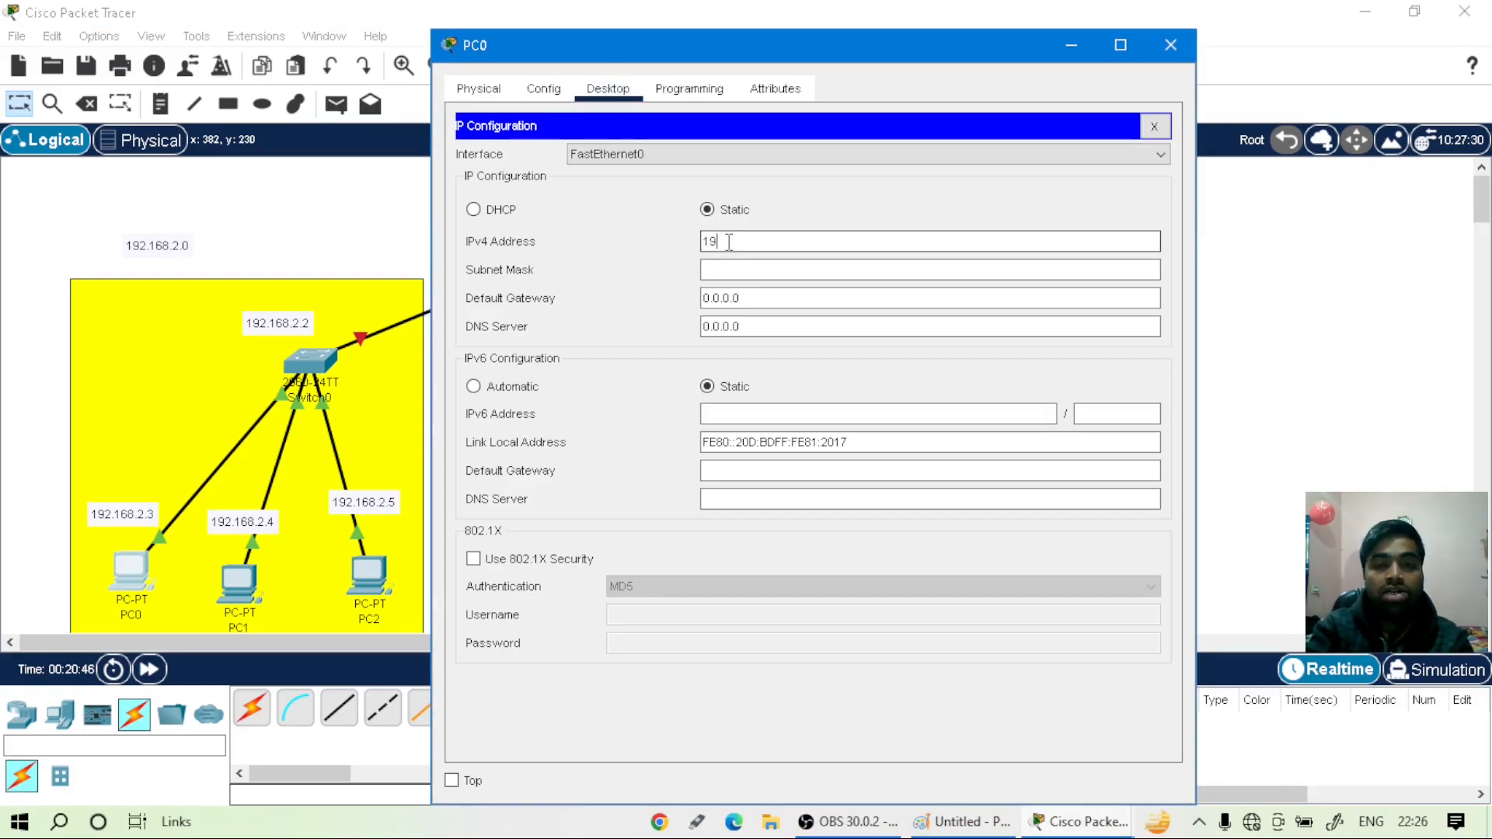
type("2.168.2.3")
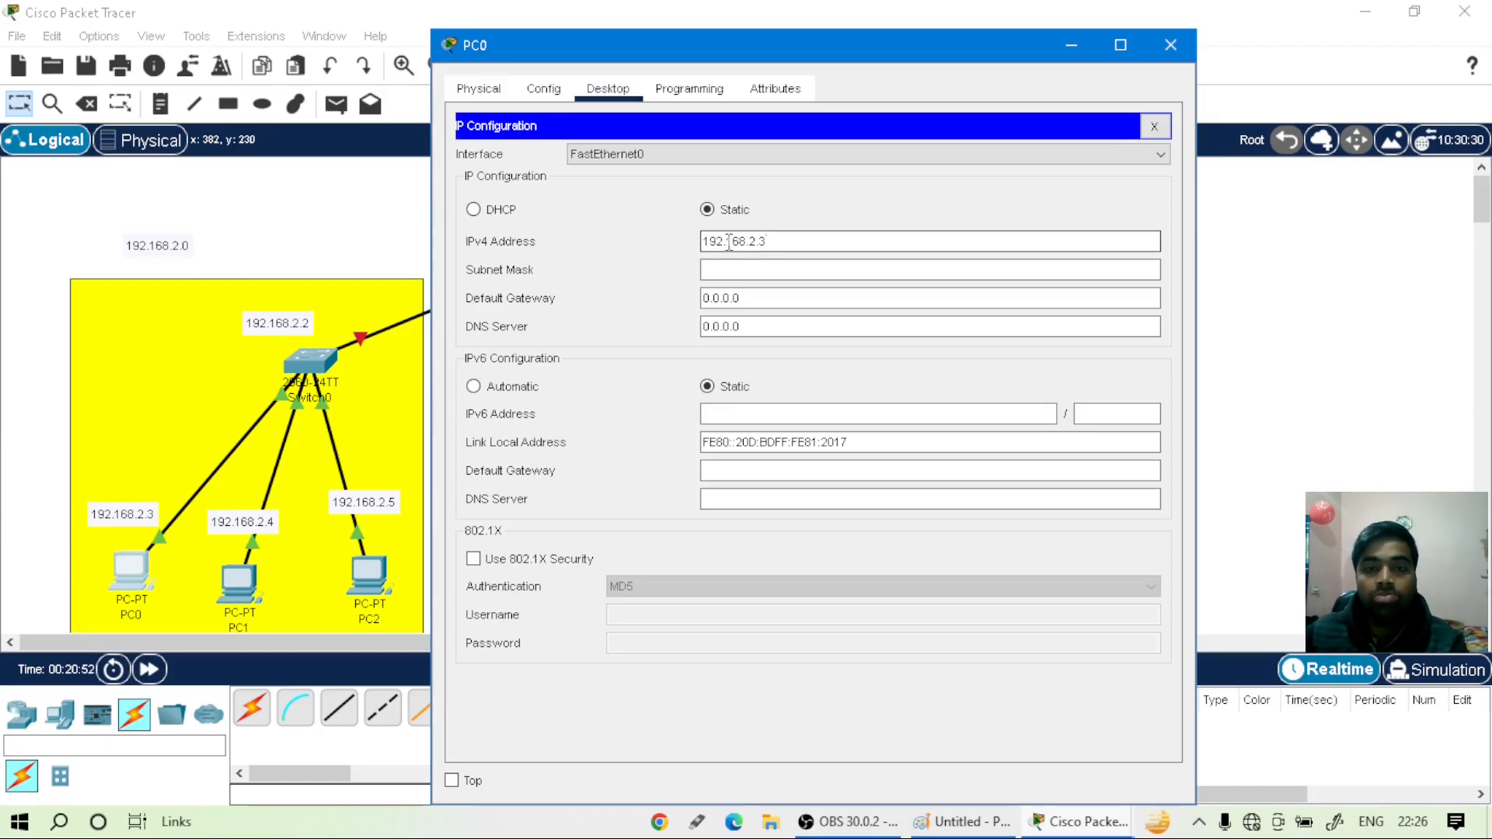
left_click_drag(768, 242, 701, 242)
key("ctrl+c")
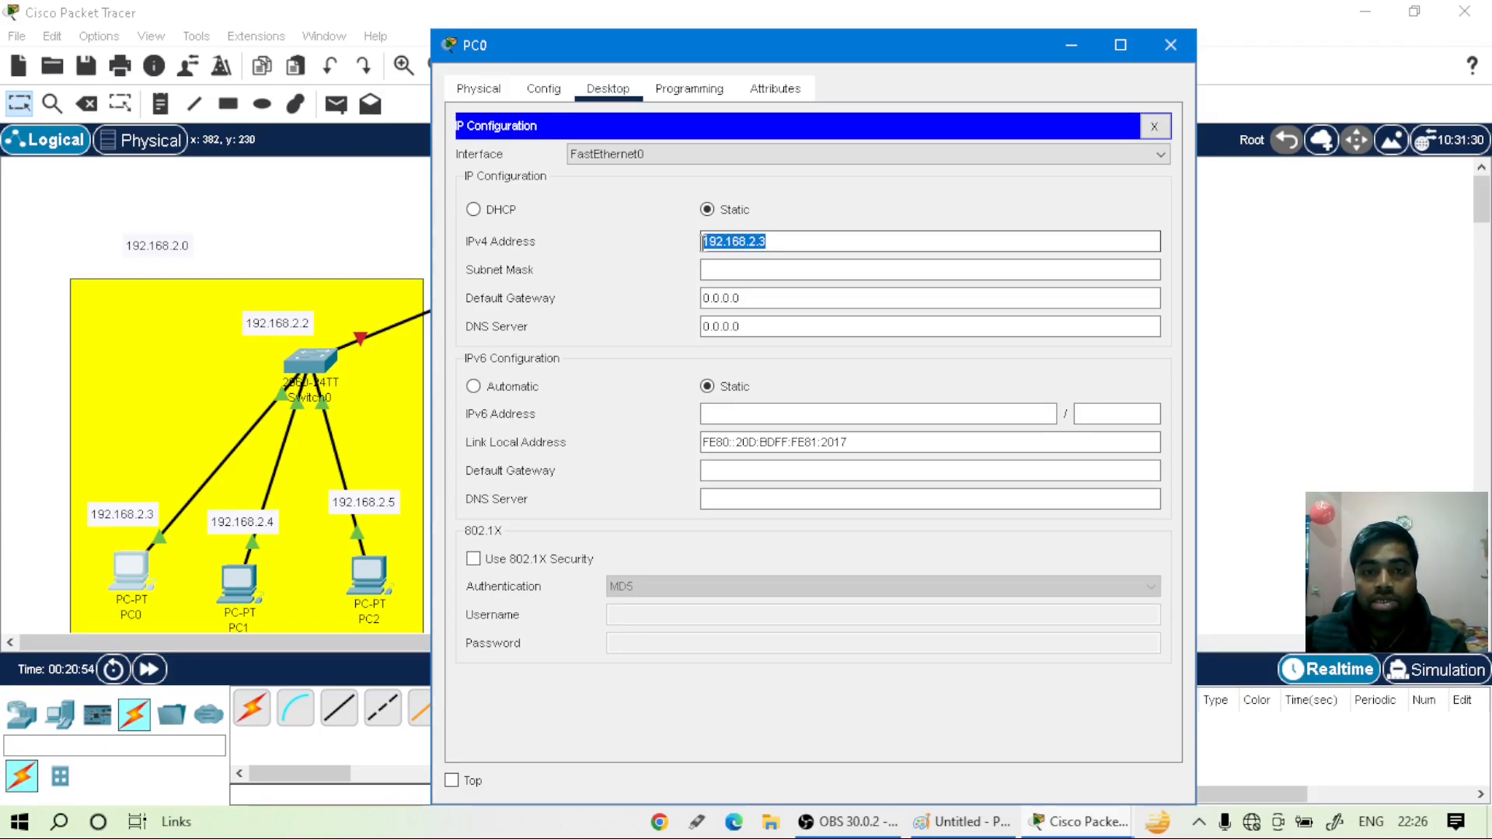
left_click(811, 242)
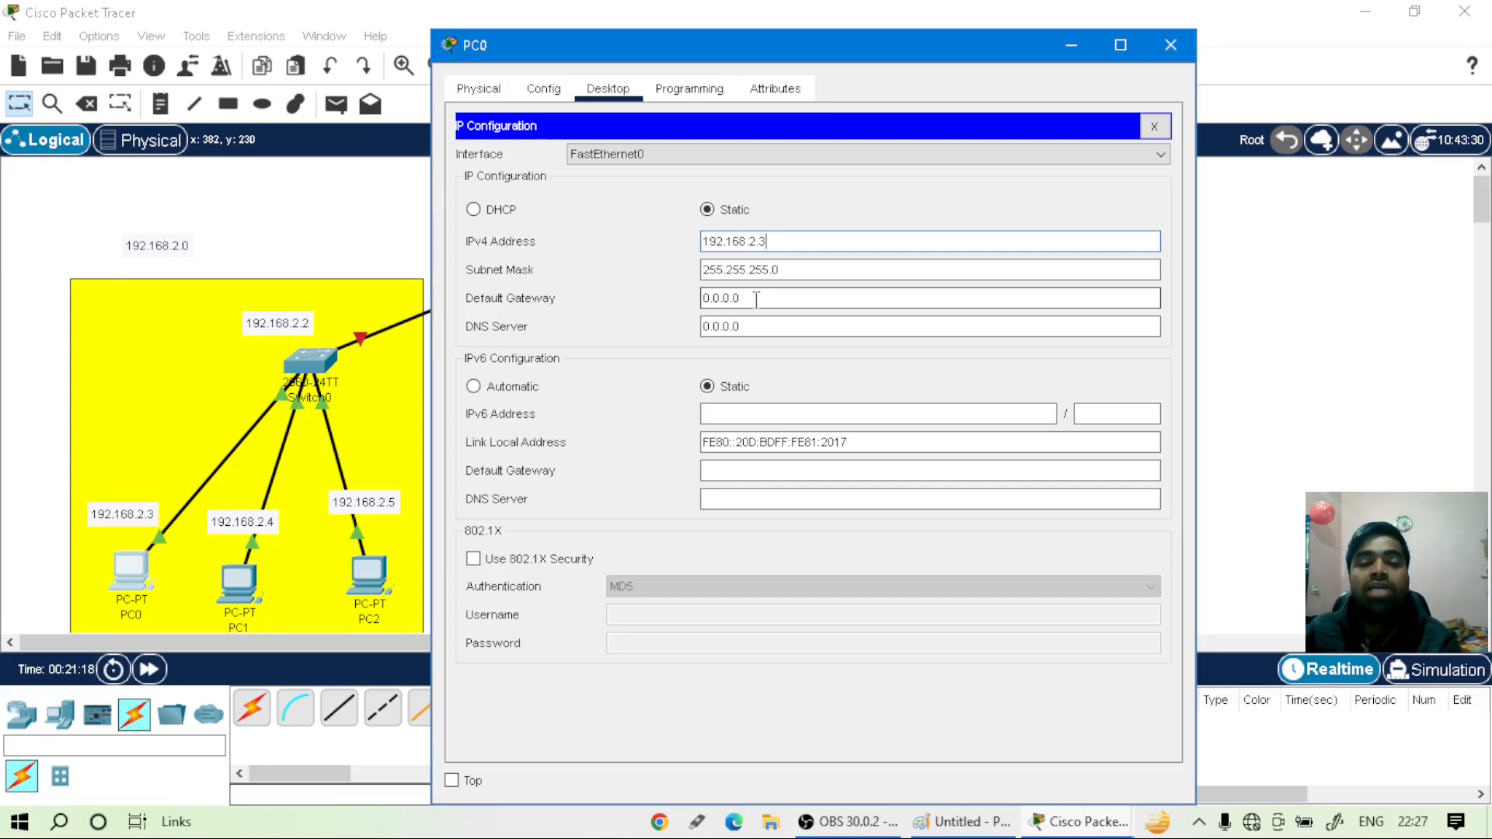
left_click_drag(726, 62, 1080, 90)
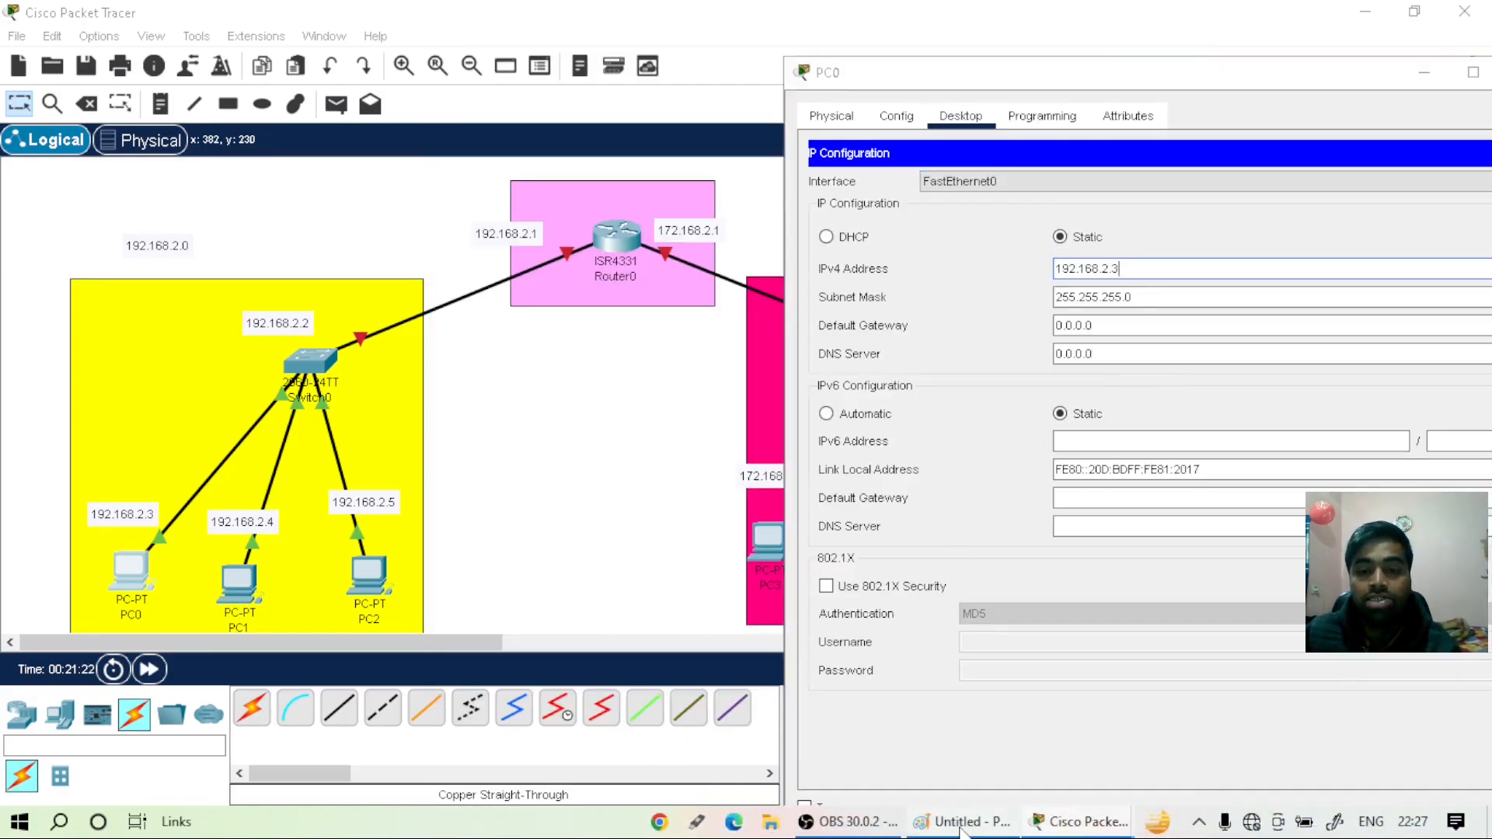
- Switch to Paint and draw blue ellipses around PC 4 to PC 6, about 319 × 175 px, and the router's 172.168.2.0 link end, about 112 × 82 px
left_click(961, 825)
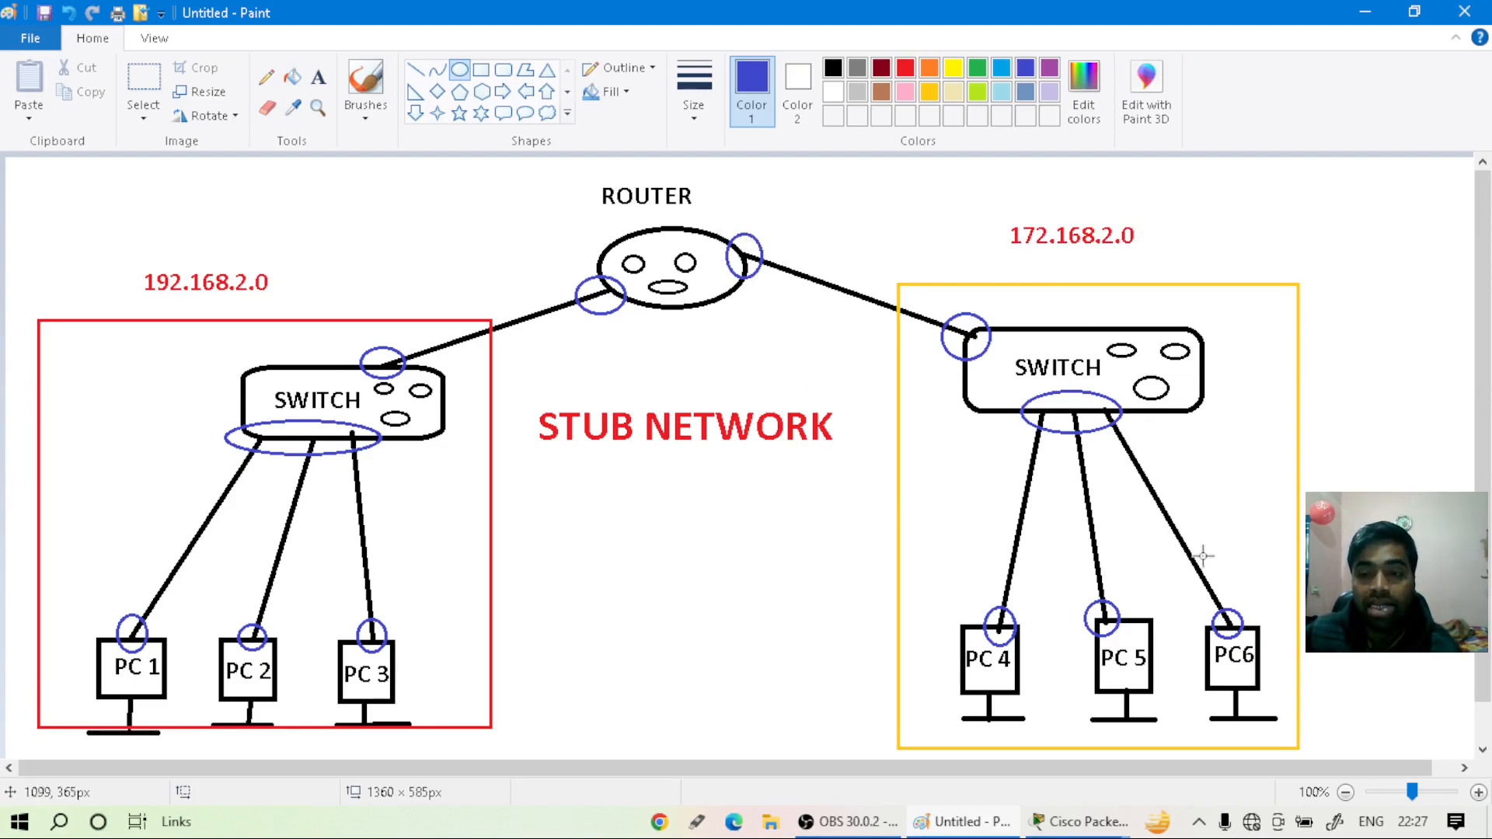
left_click(944, 561)
left_click_drag(1258, 585, 1292, 751)
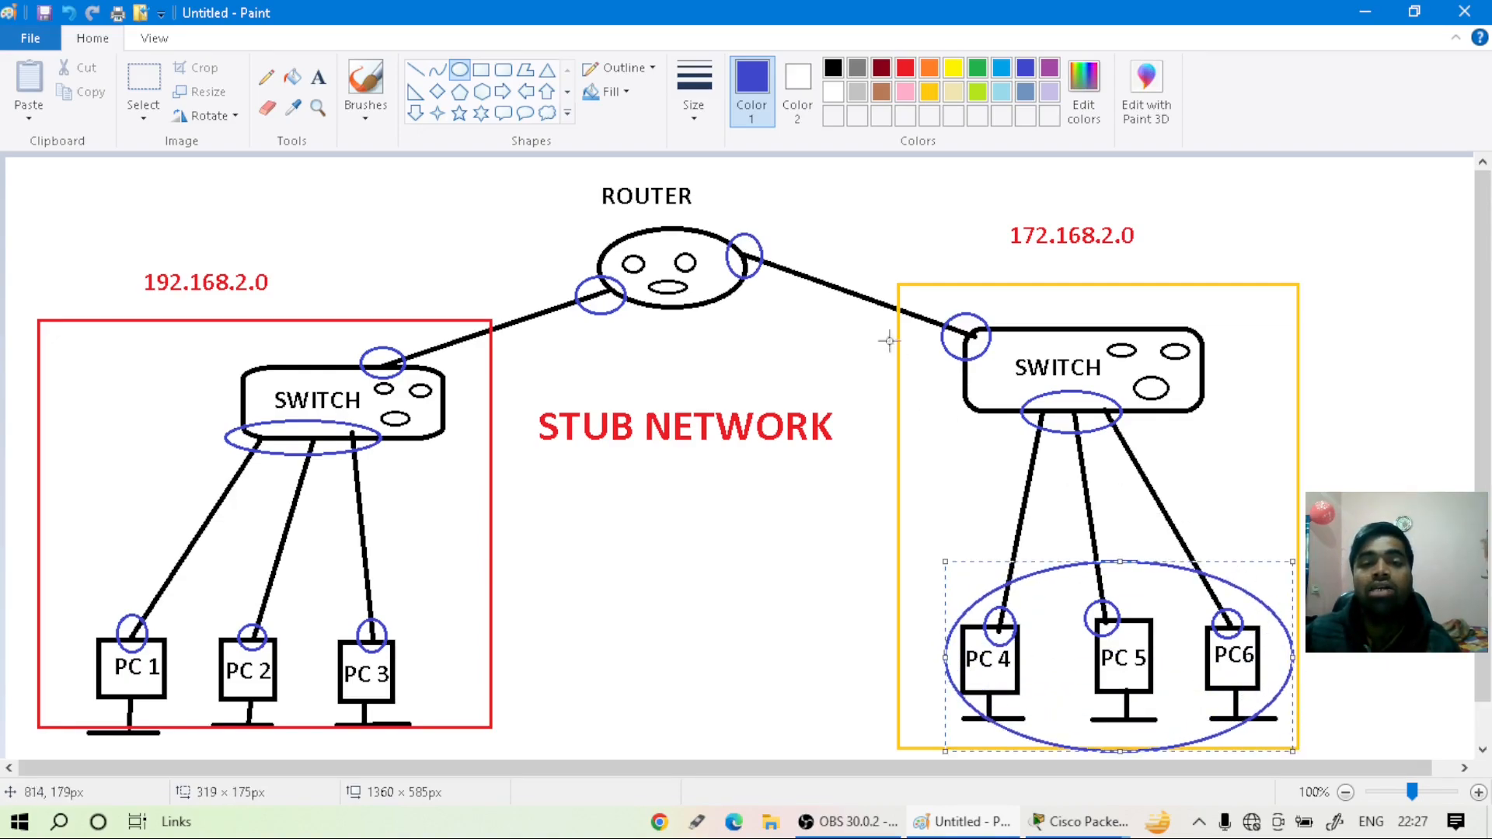
left_click_drag(799, 226, 677, 312)
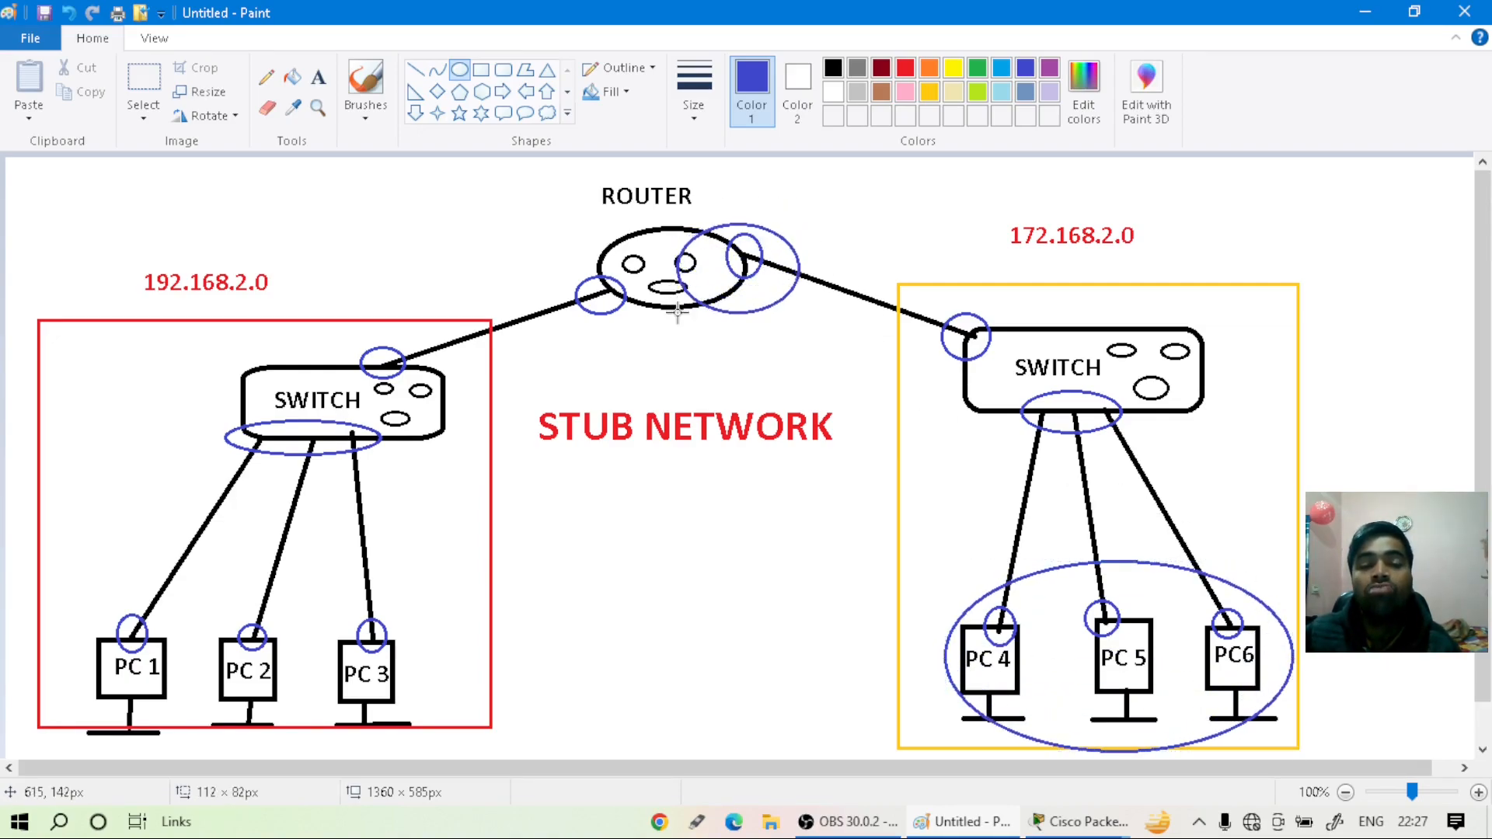
- Draw blue ellipses around PC 1 to PC 3 and around the router's 192.168.2.0 link end, the latter about 60 × 79 px
left_click_drag(388, 574, 56, 751)
left_click(632, 261)
left_click_drag(620, 258, 562, 346)
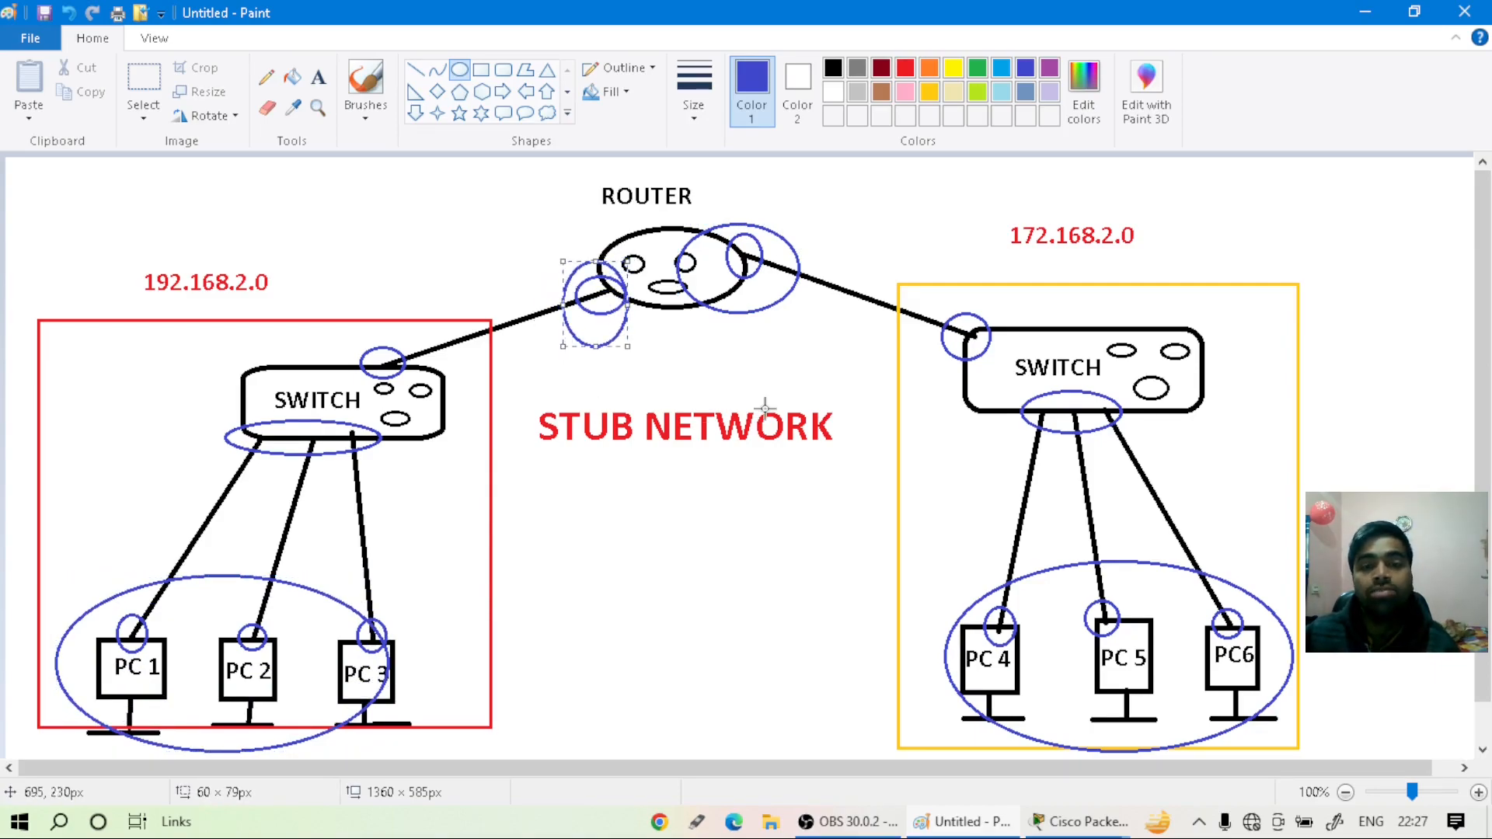
- Switch back to Packet Tracer, set PC0's default gateway to 192.168.2.1 and close its configuration window
left_click(1081, 821)
left_click(979, 723)
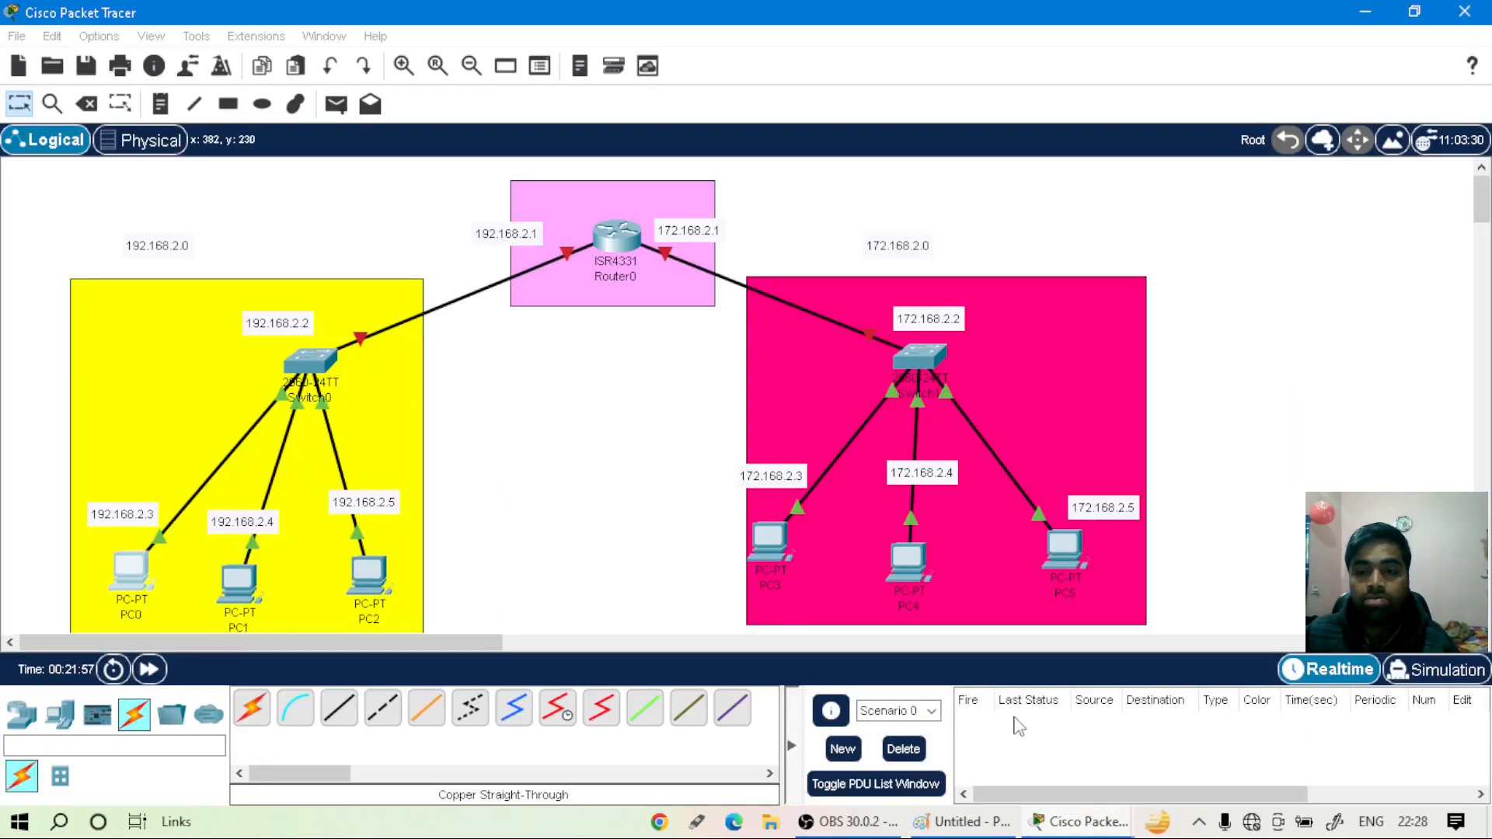
left_click(1084, 831)
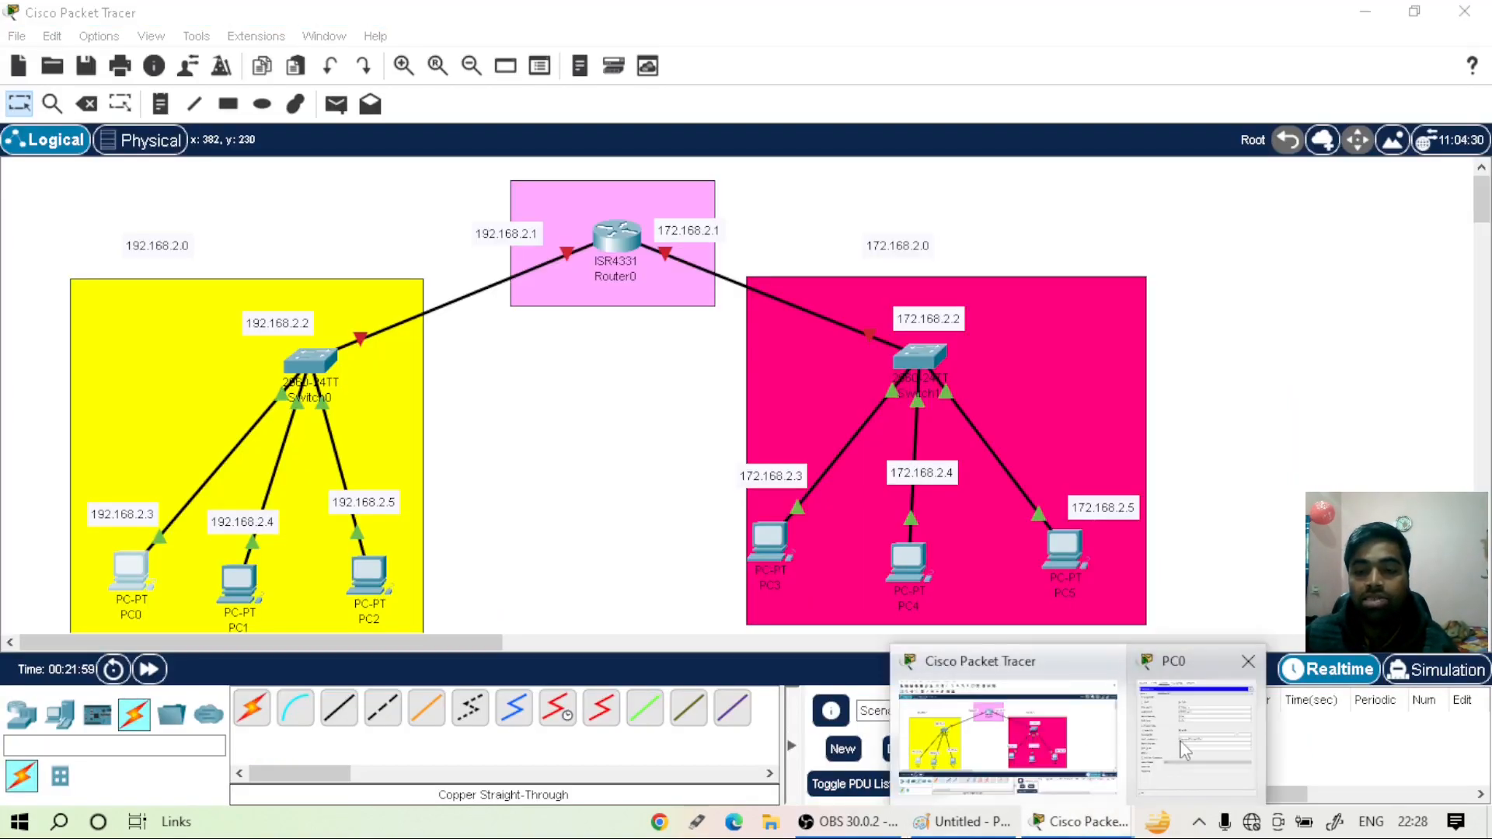
left_click(1184, 746)
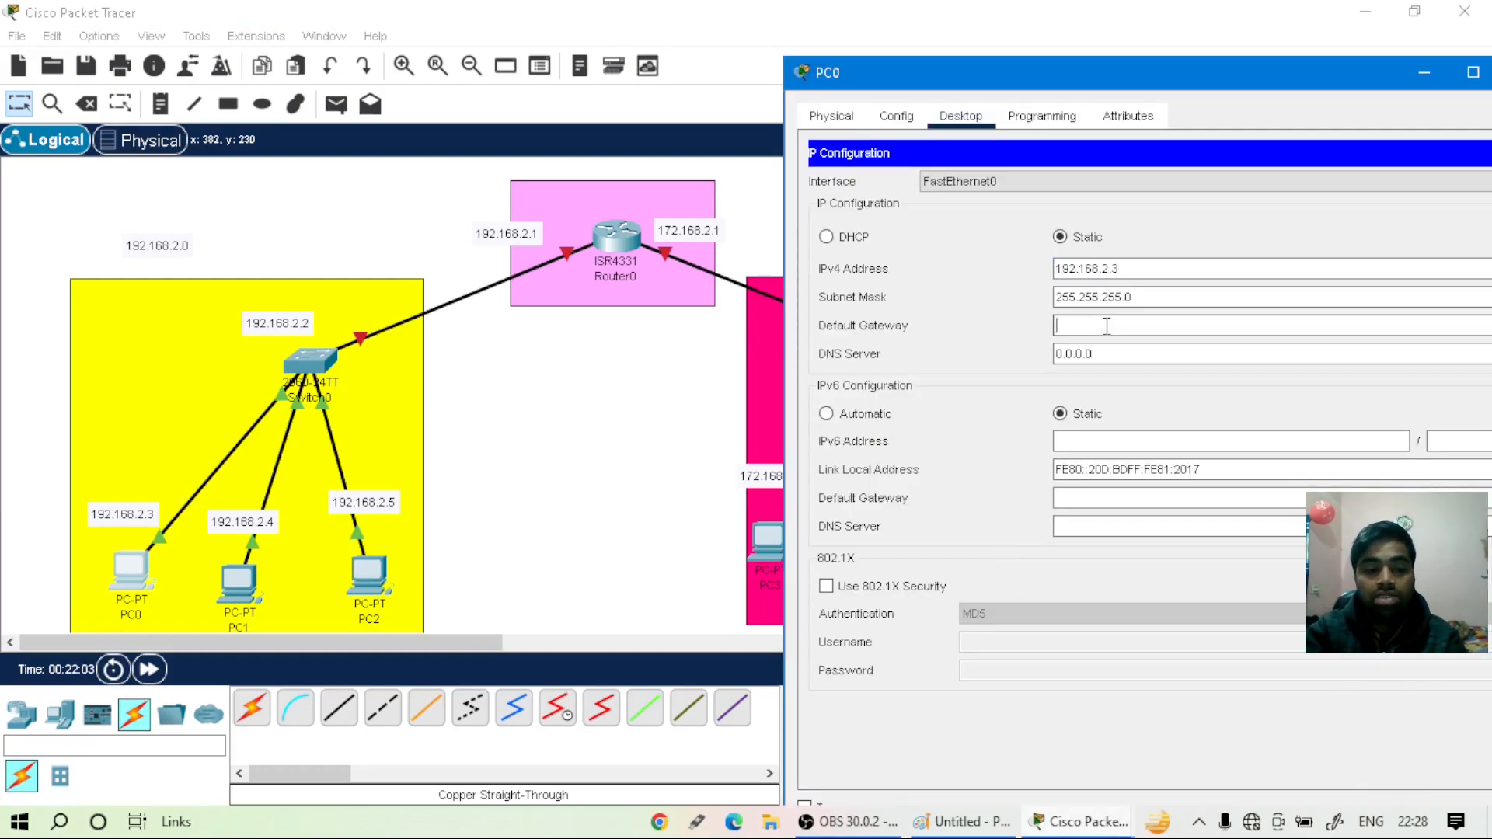
key("ctrl+v")
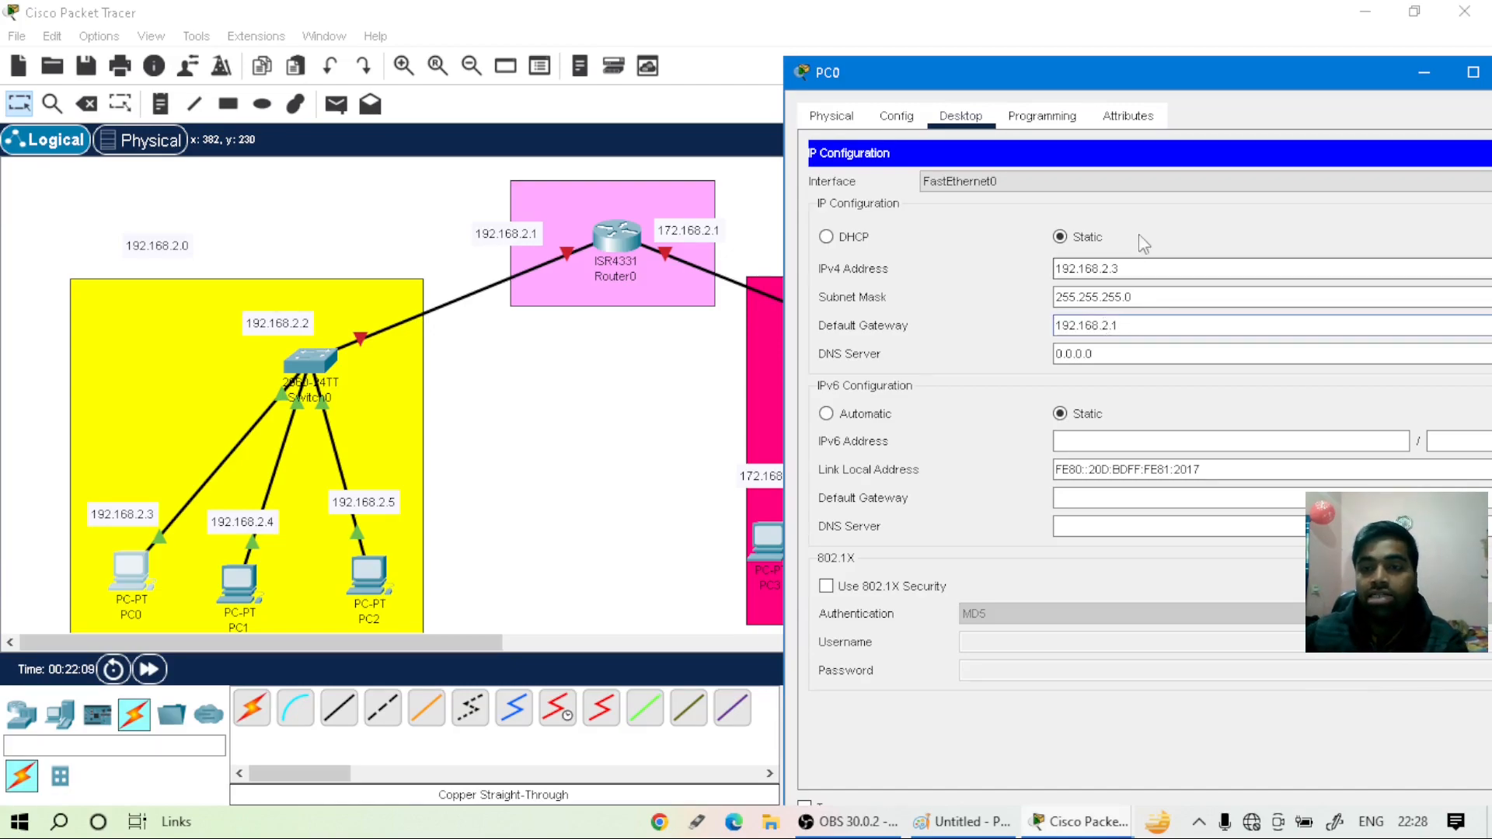
left_click_drag(1196, 83, 993, 76)
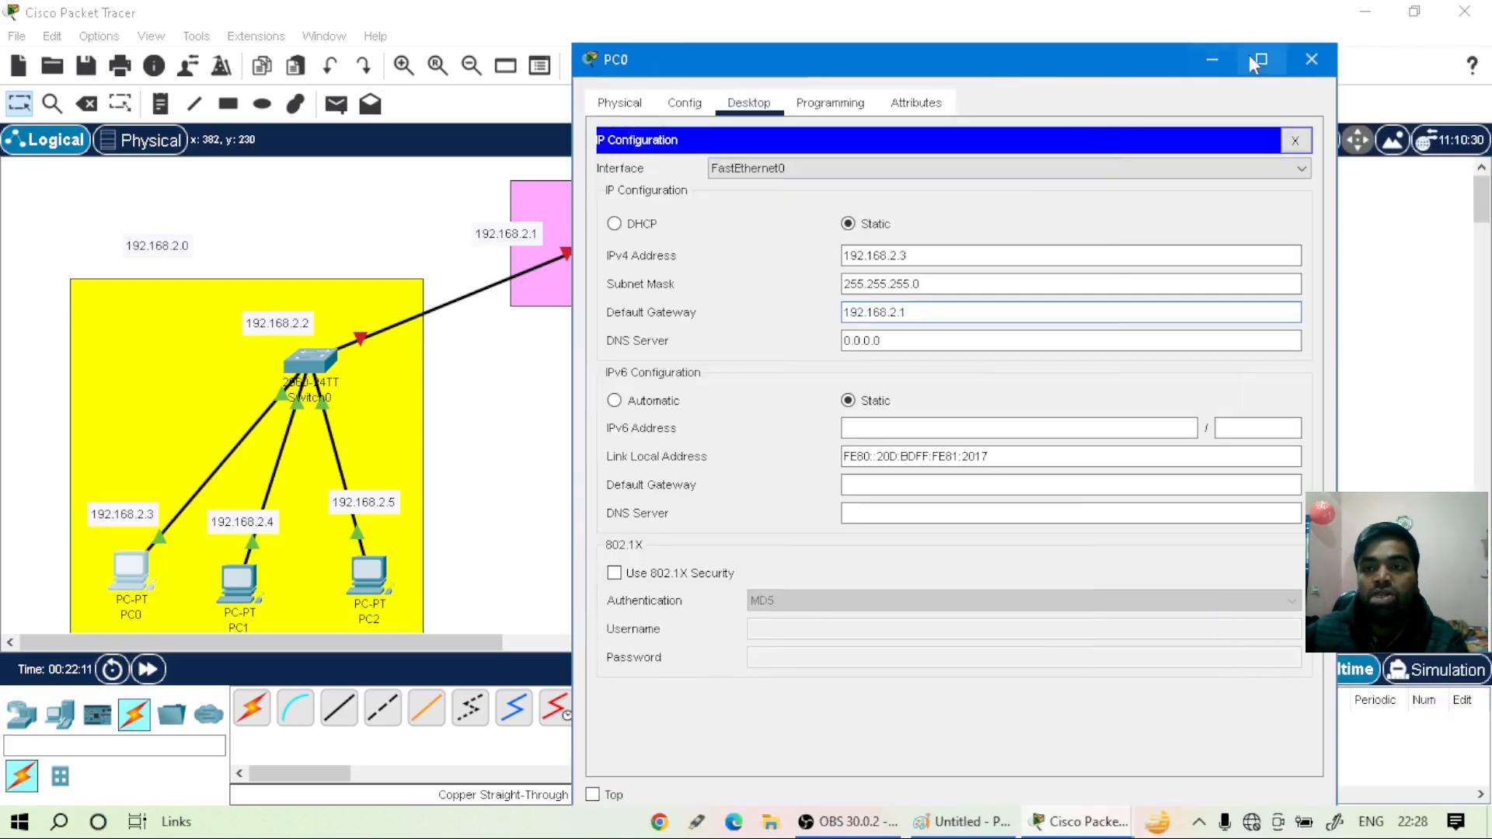
left_click(1307, 59)
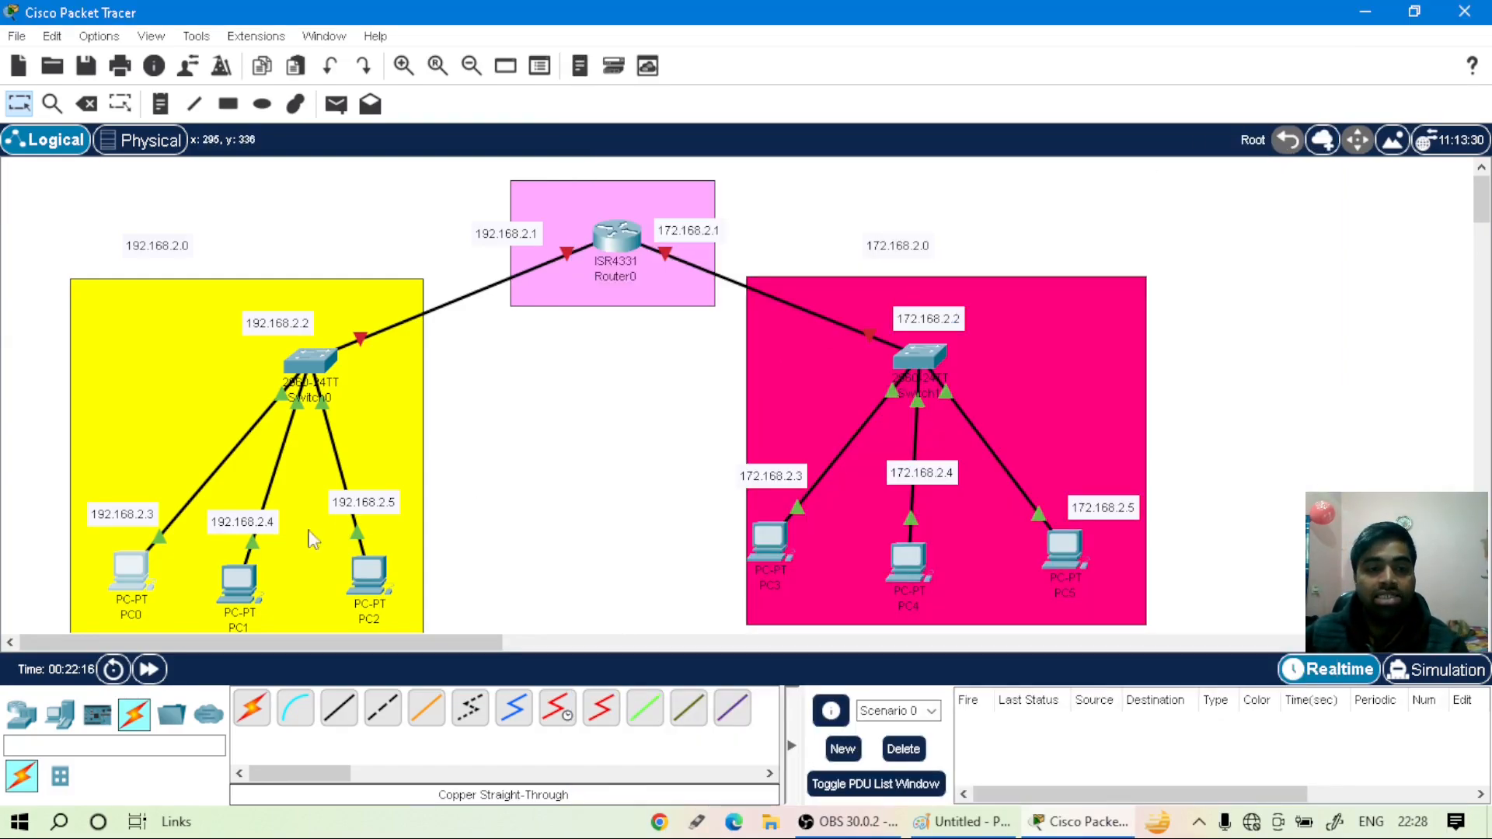
- Configure PC1 with the static IPv4 address 192.168.2.4, subnet mask 255.255.255.0 and default gateway 192.168.2.1
left_click(242, 588)
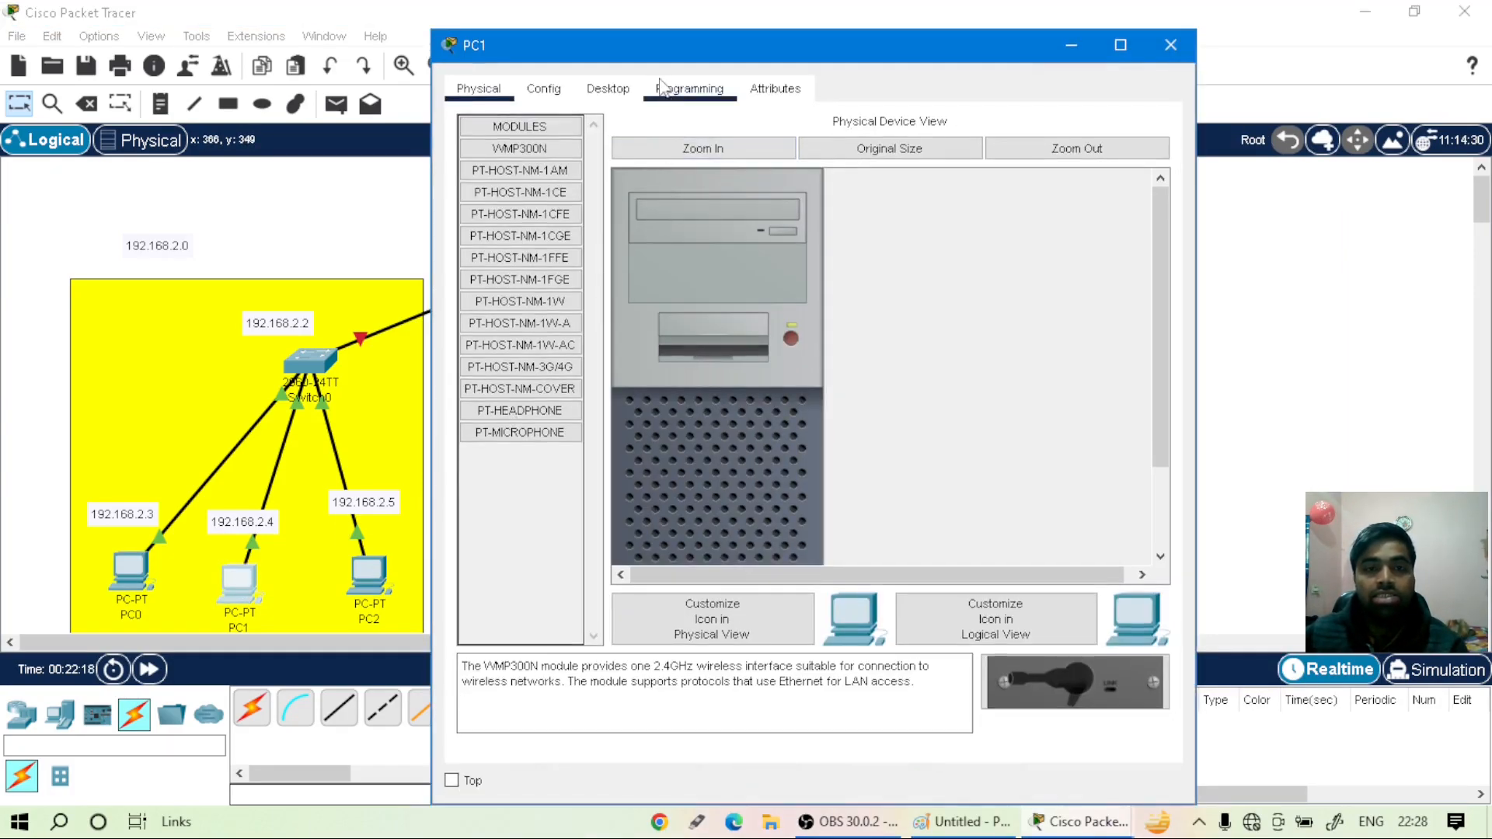
left_click(616, 93)
left_click(533, 170)
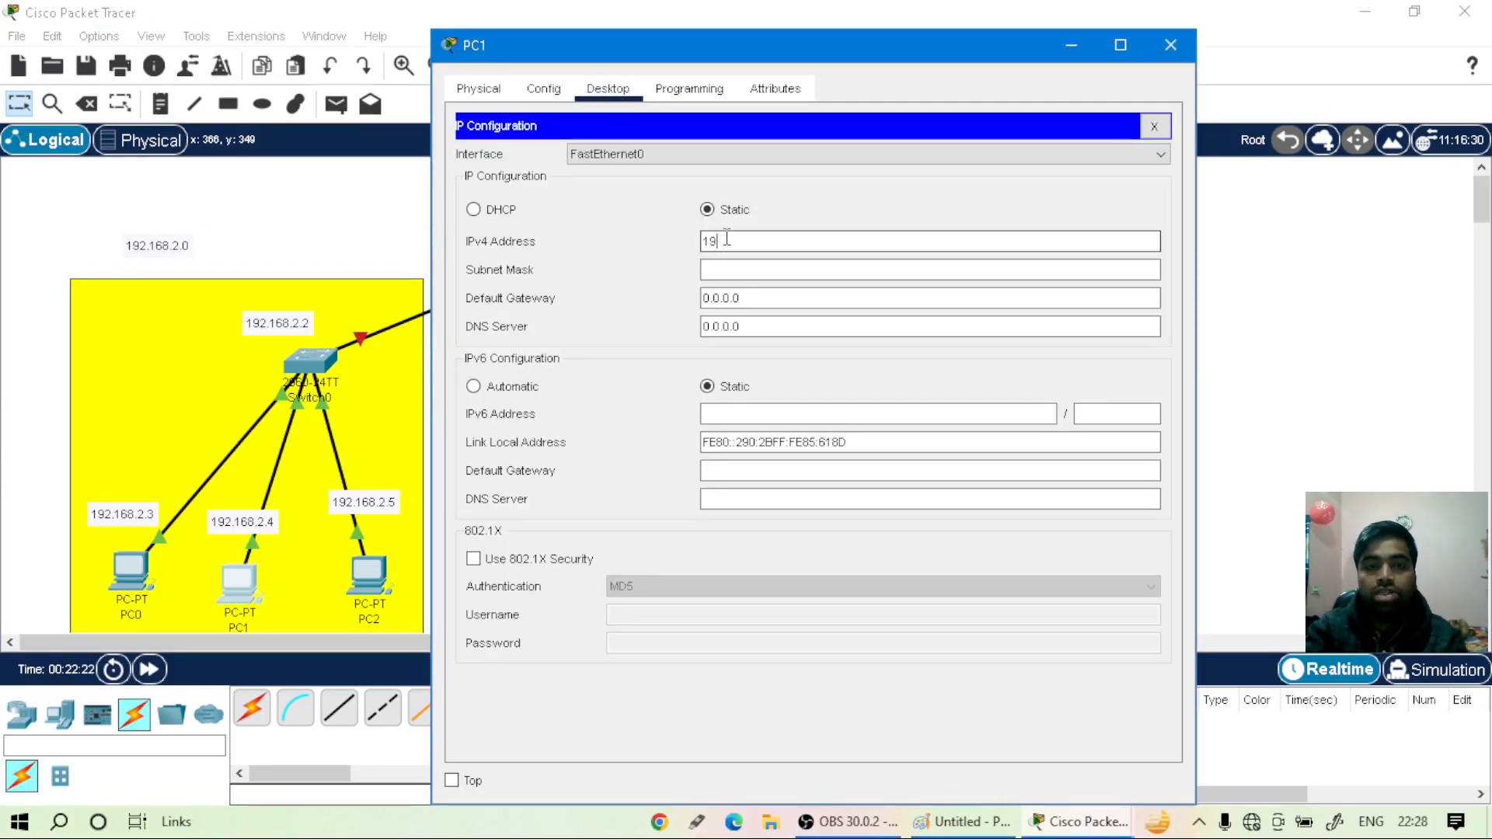
type("192.168.2.3")
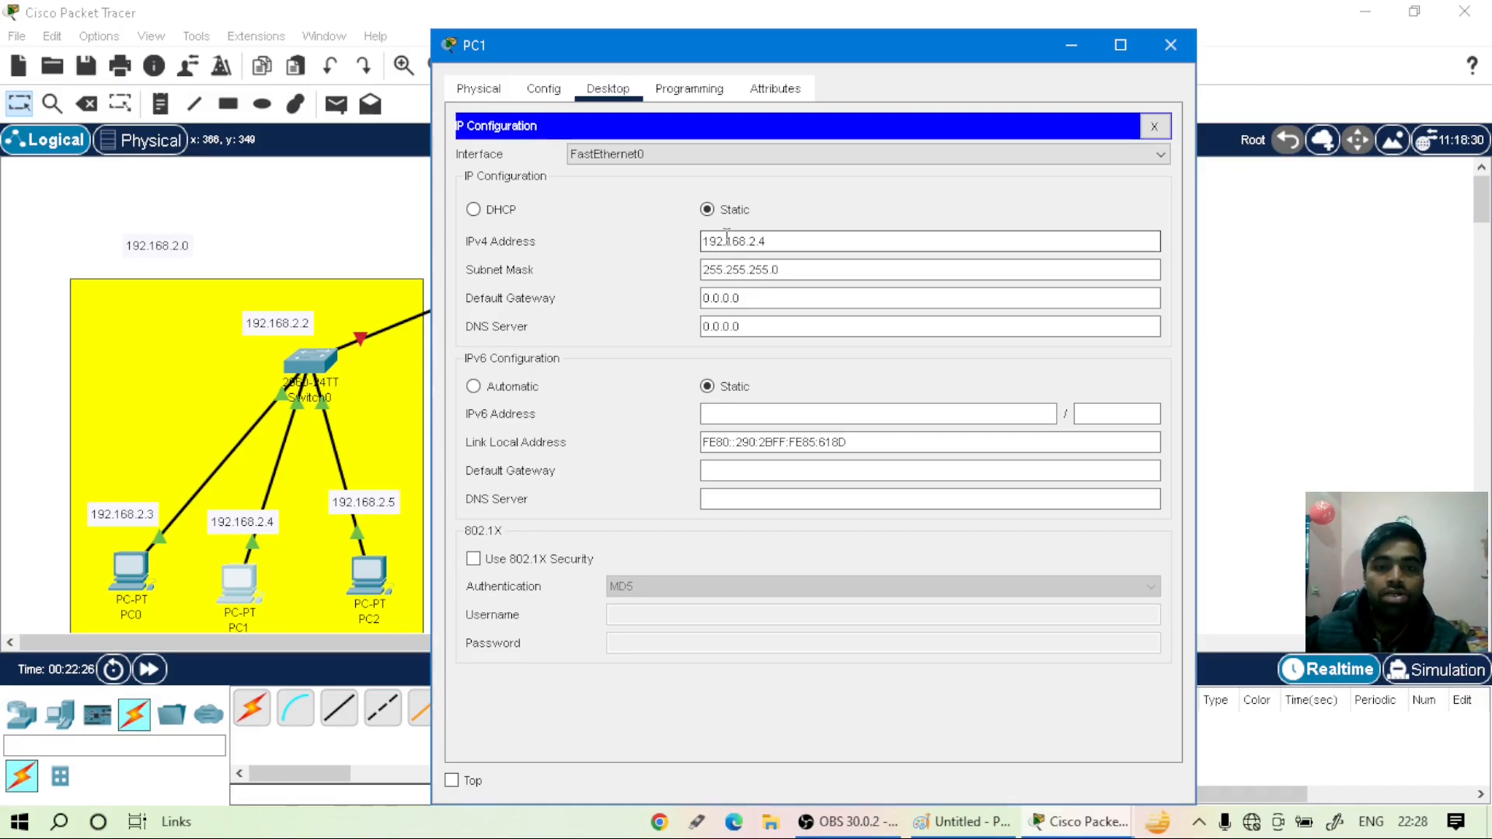
left_click(742, 299)
left_click_drag(723, 303, 703, 309)
type("192.168.2.3")
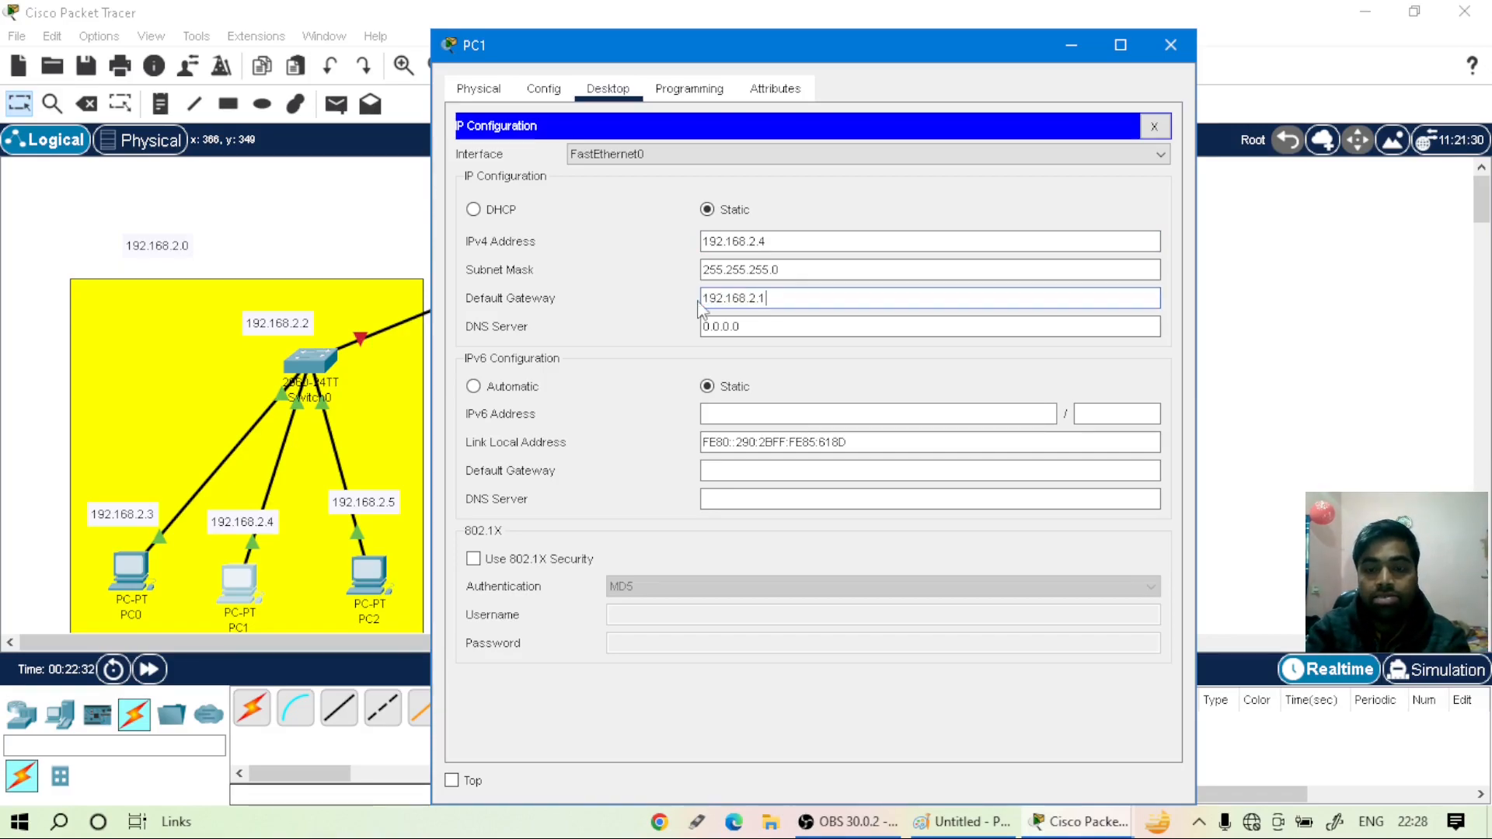
- Bring PC1's configuration window back to the front and close it
left_click(1285, 247)
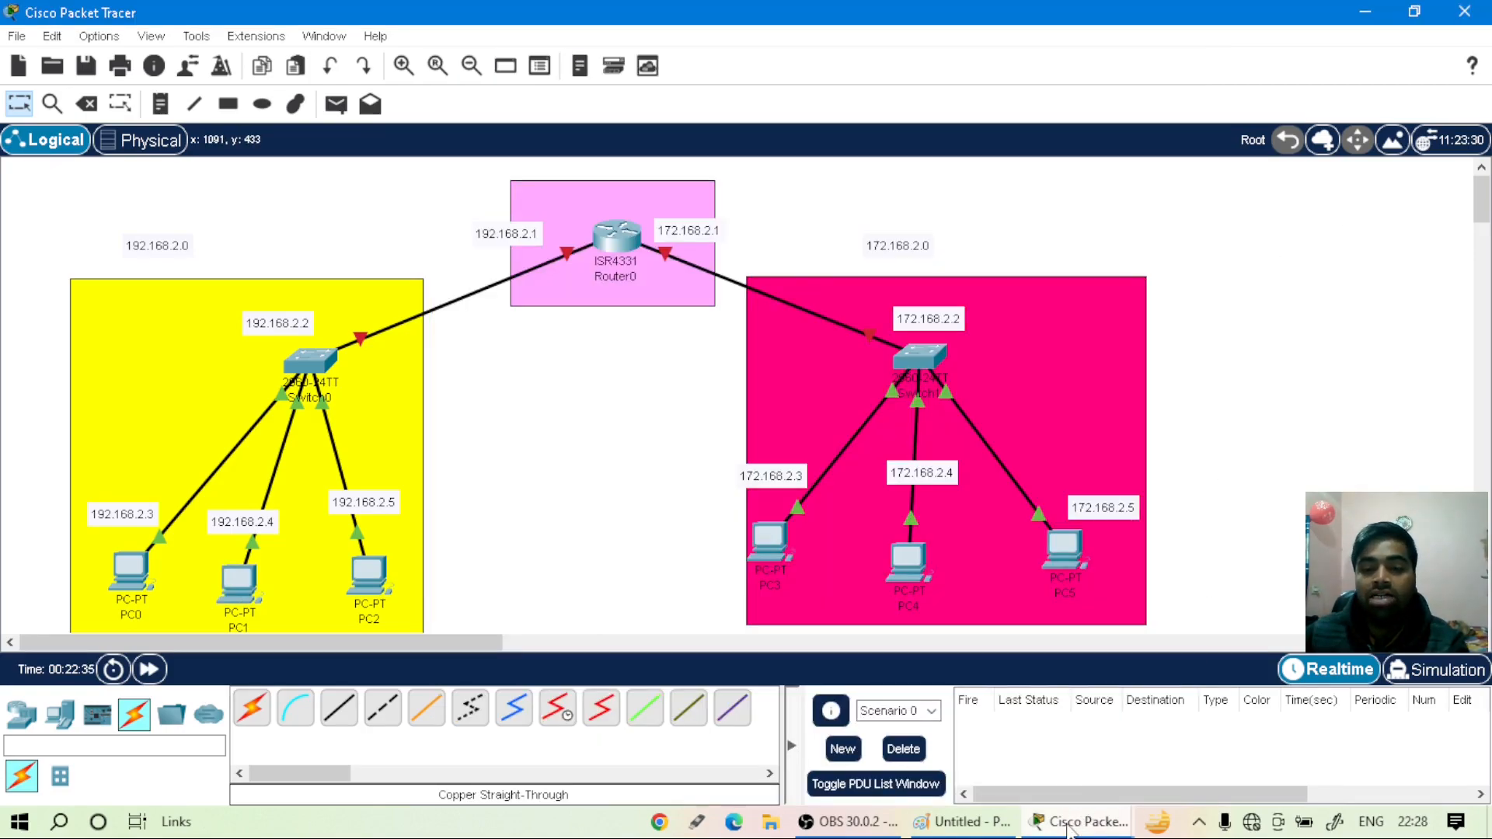
left_click(1076, 823)
left_click(1194, 712)
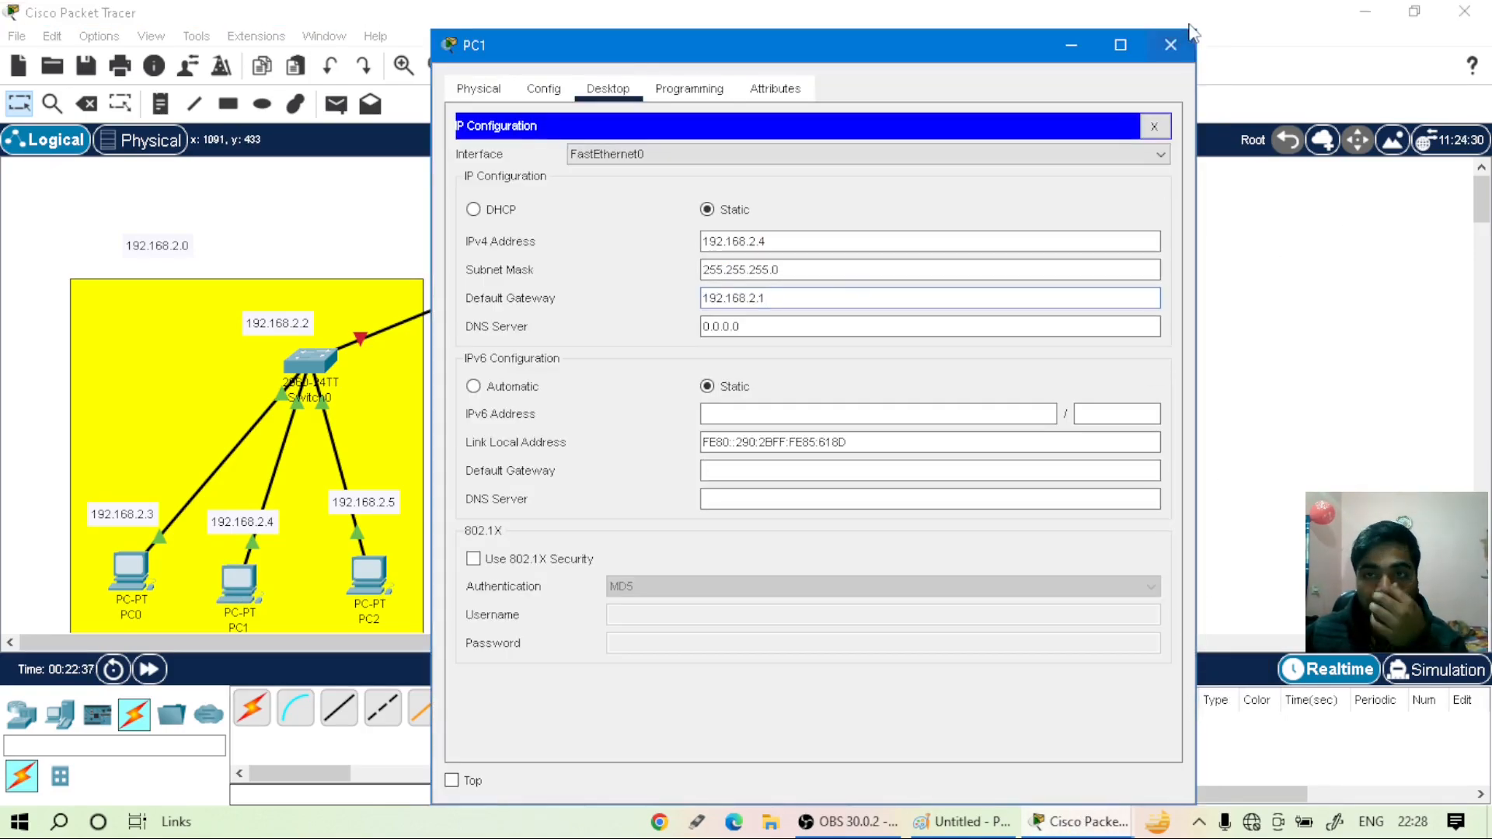
left_click(1171, 49)
- Switch to Paint and add the blue text label 192.168.2.1 beside the router's link end for the 192.168.2.0 network
left_click(994, 822)
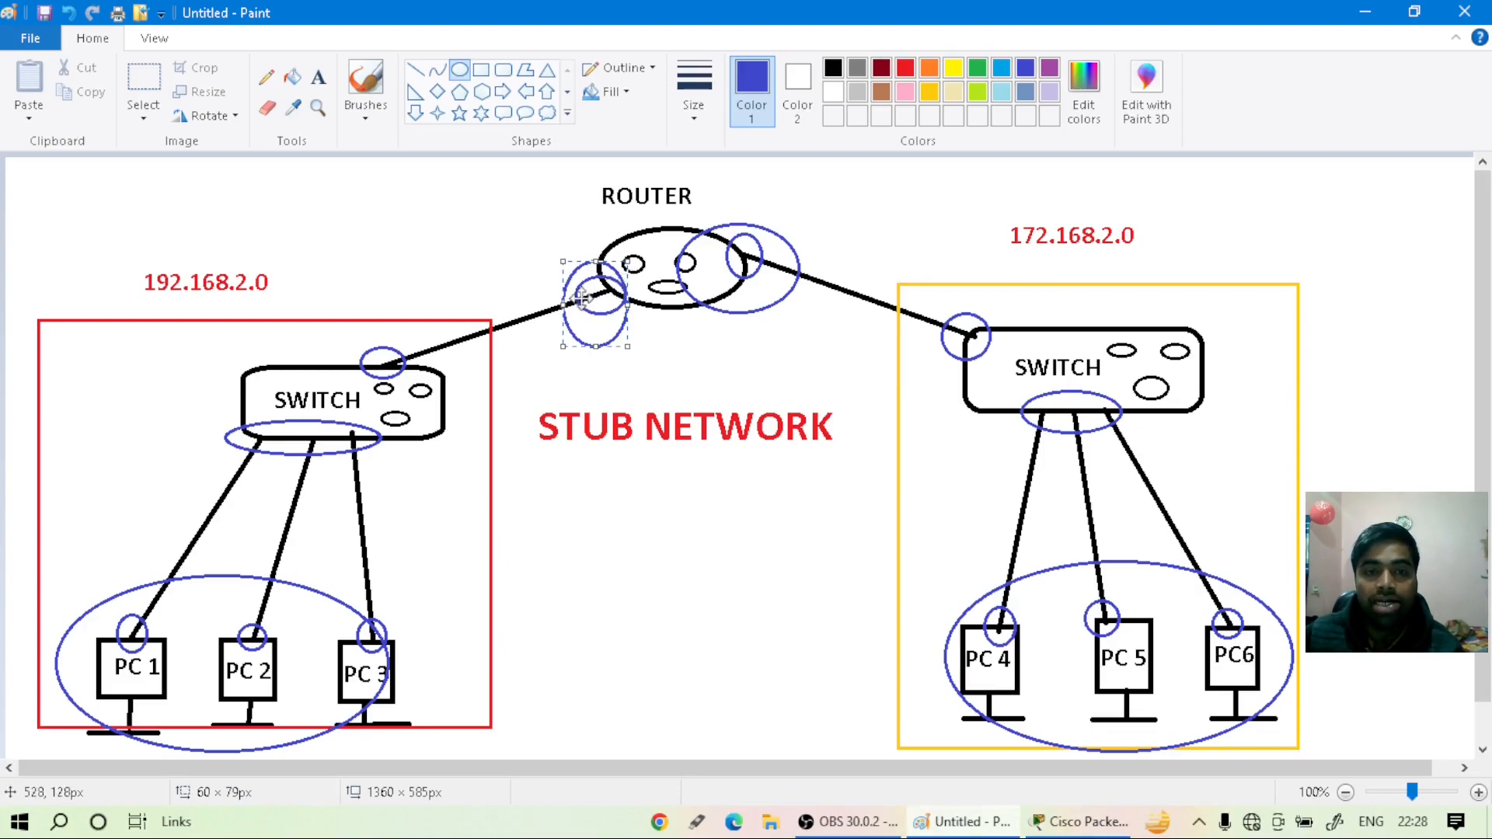
left_click(318, 77)
left_click(487, 229)
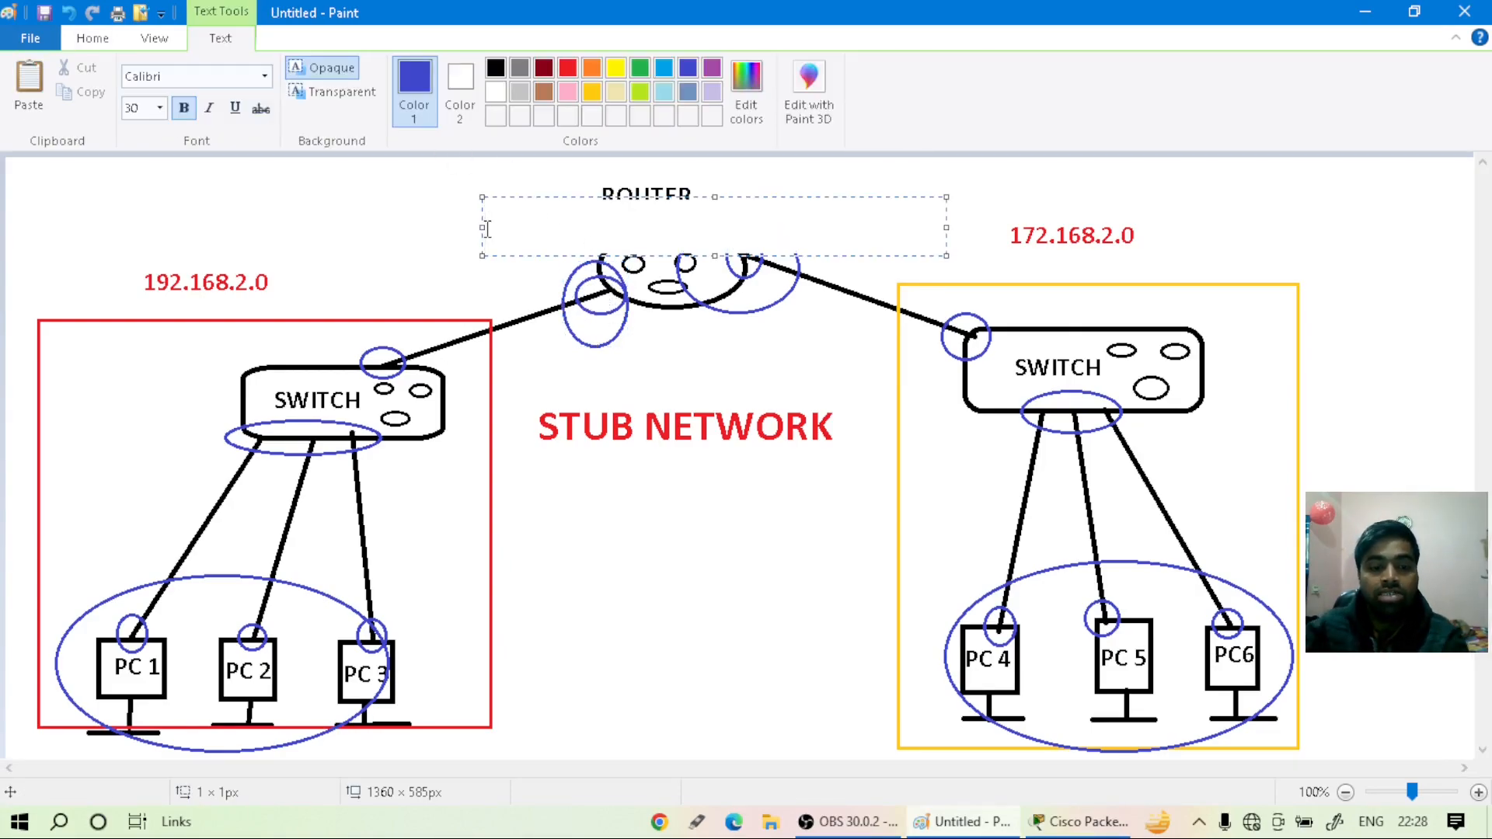
type("192.")
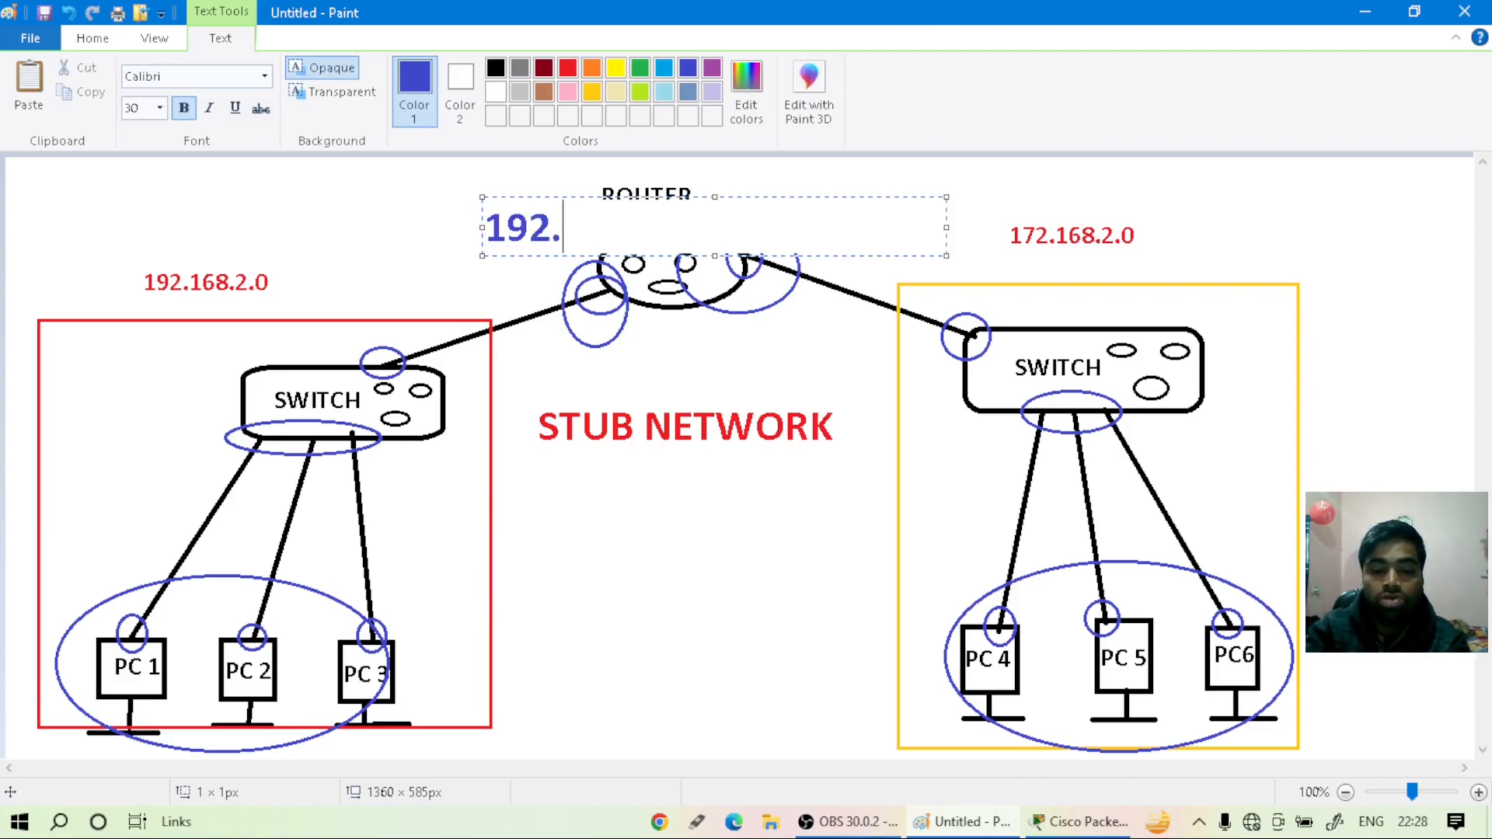
type("168.2.1")
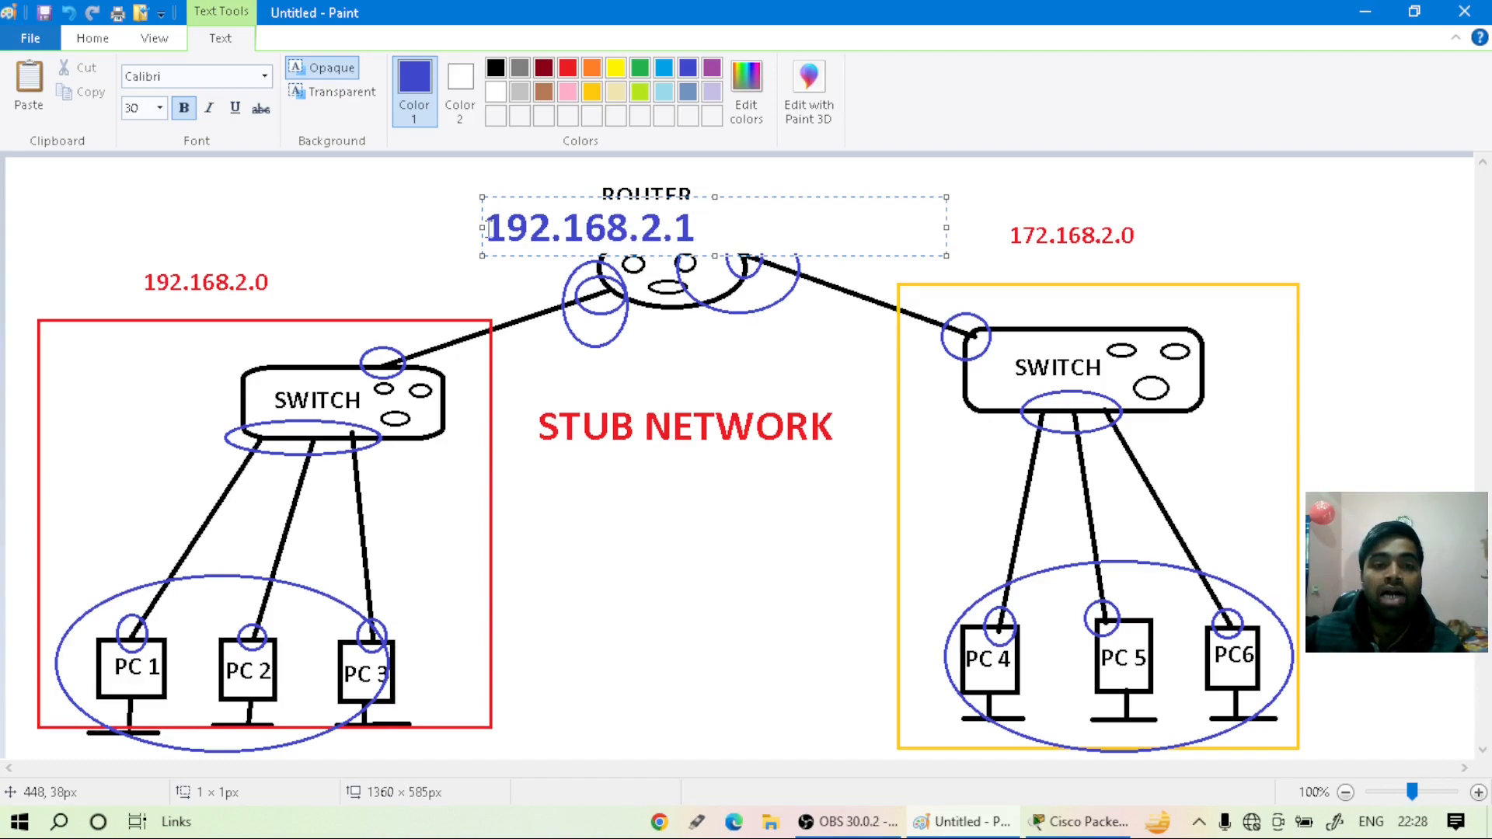
left_click_drag(476, 228, 424, 228)
left_click(530, 253)
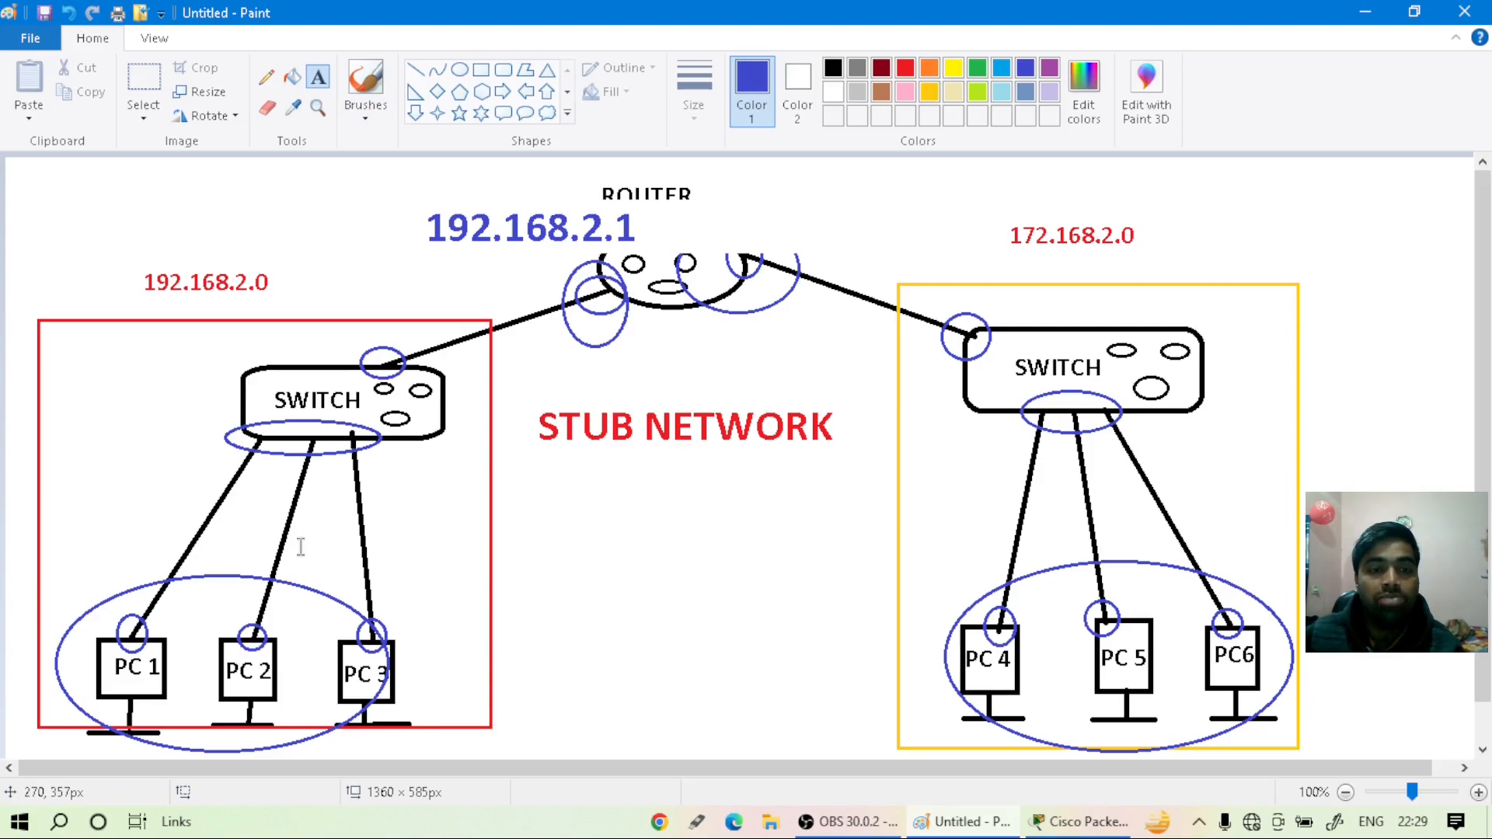
- Draw red ellipses around the 192.168.2.1 label, about 255 × 44 px, and around PC 1 to PC 3, about 334 × 140 px
left_click(459, 69)
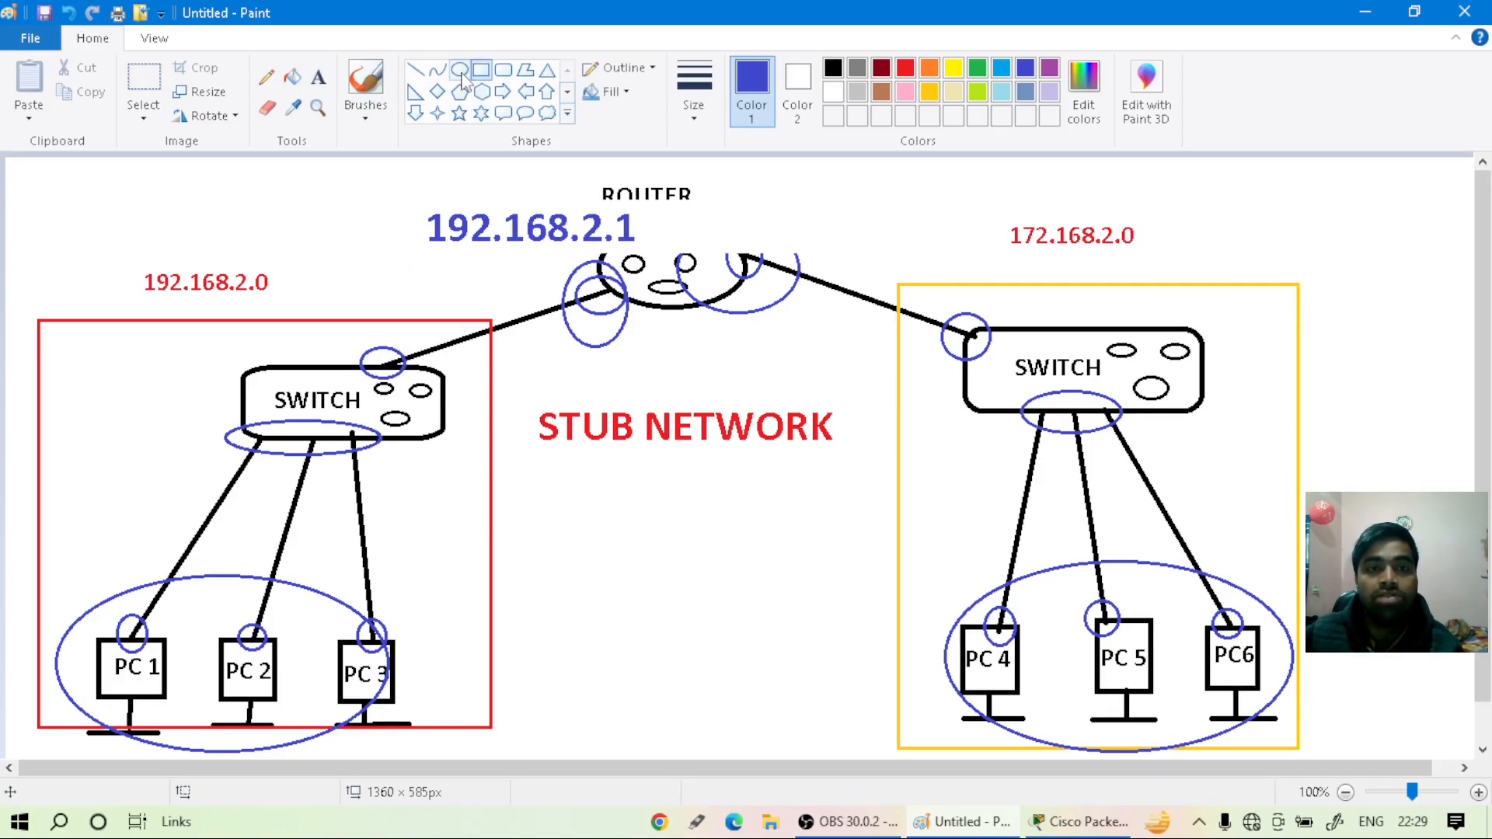
left_click(905, 69)
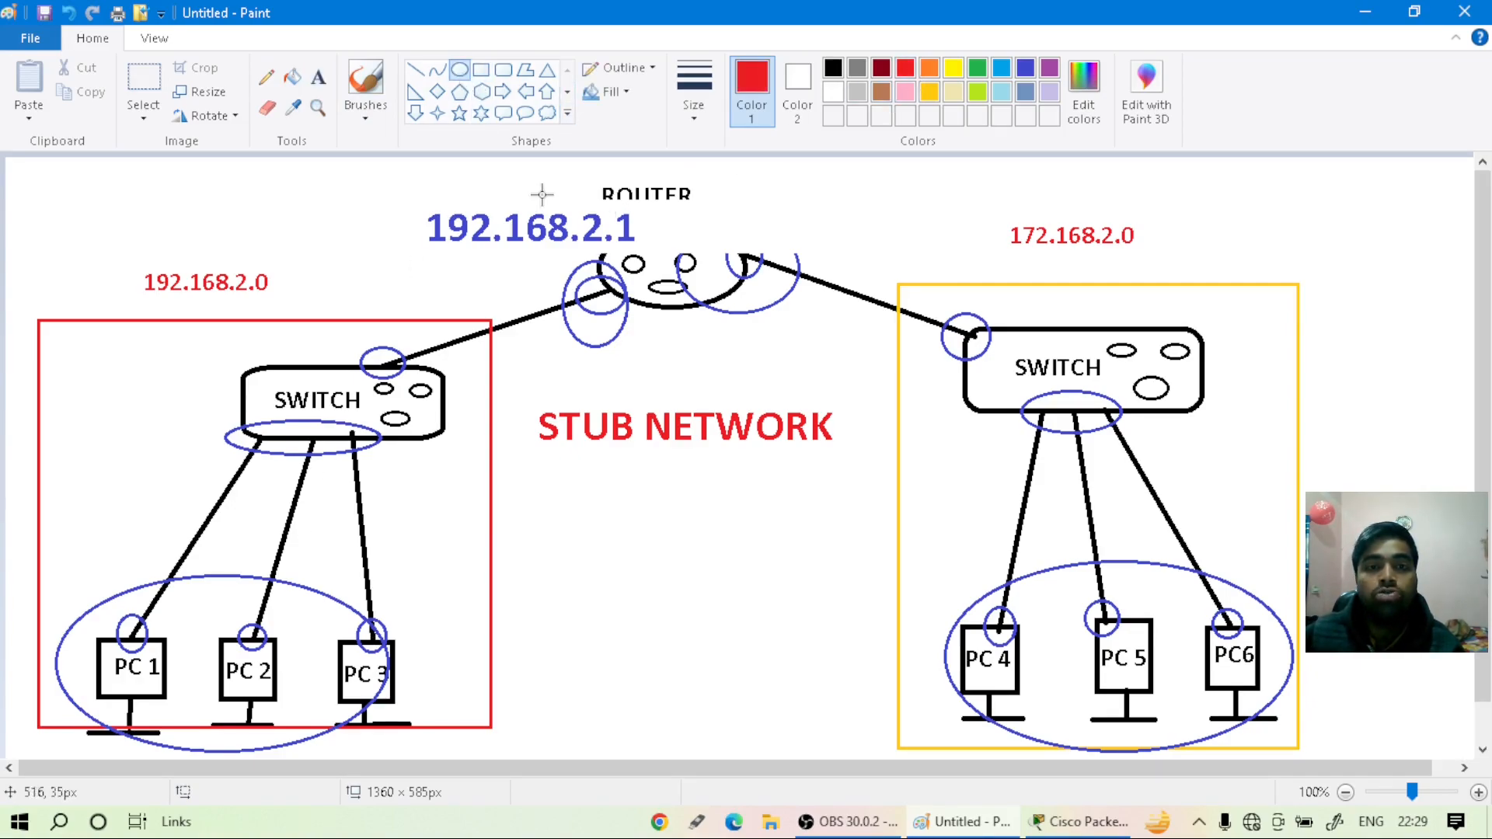
left_click_drag(657, 207, 382, 256)
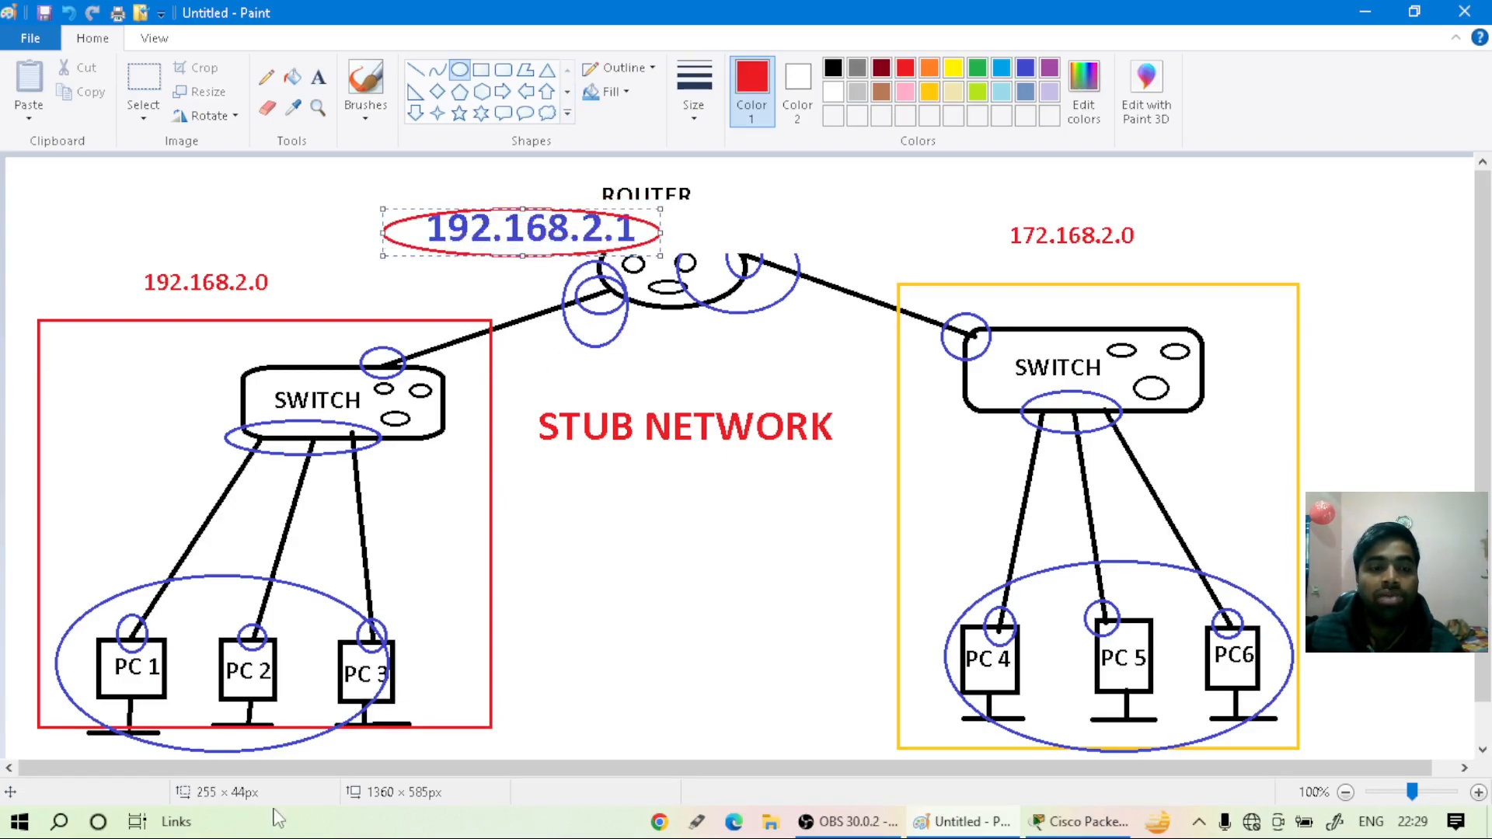
left_click_drag(393, 596, 29, 745)
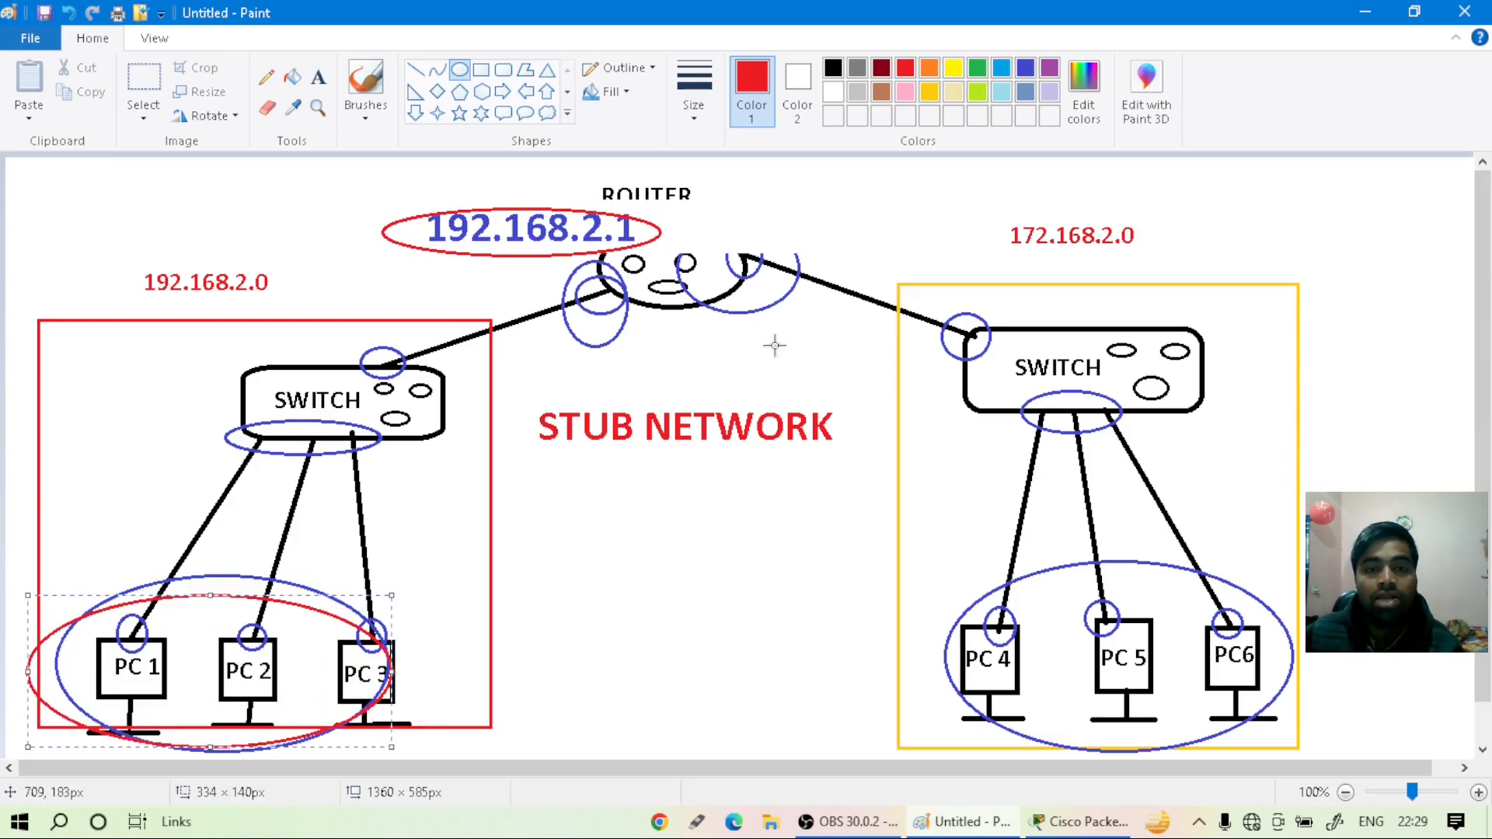
- Add the red text label 172.168.2.1 above the router's link to the 172.168.2.0 network
left_click(317, 77)
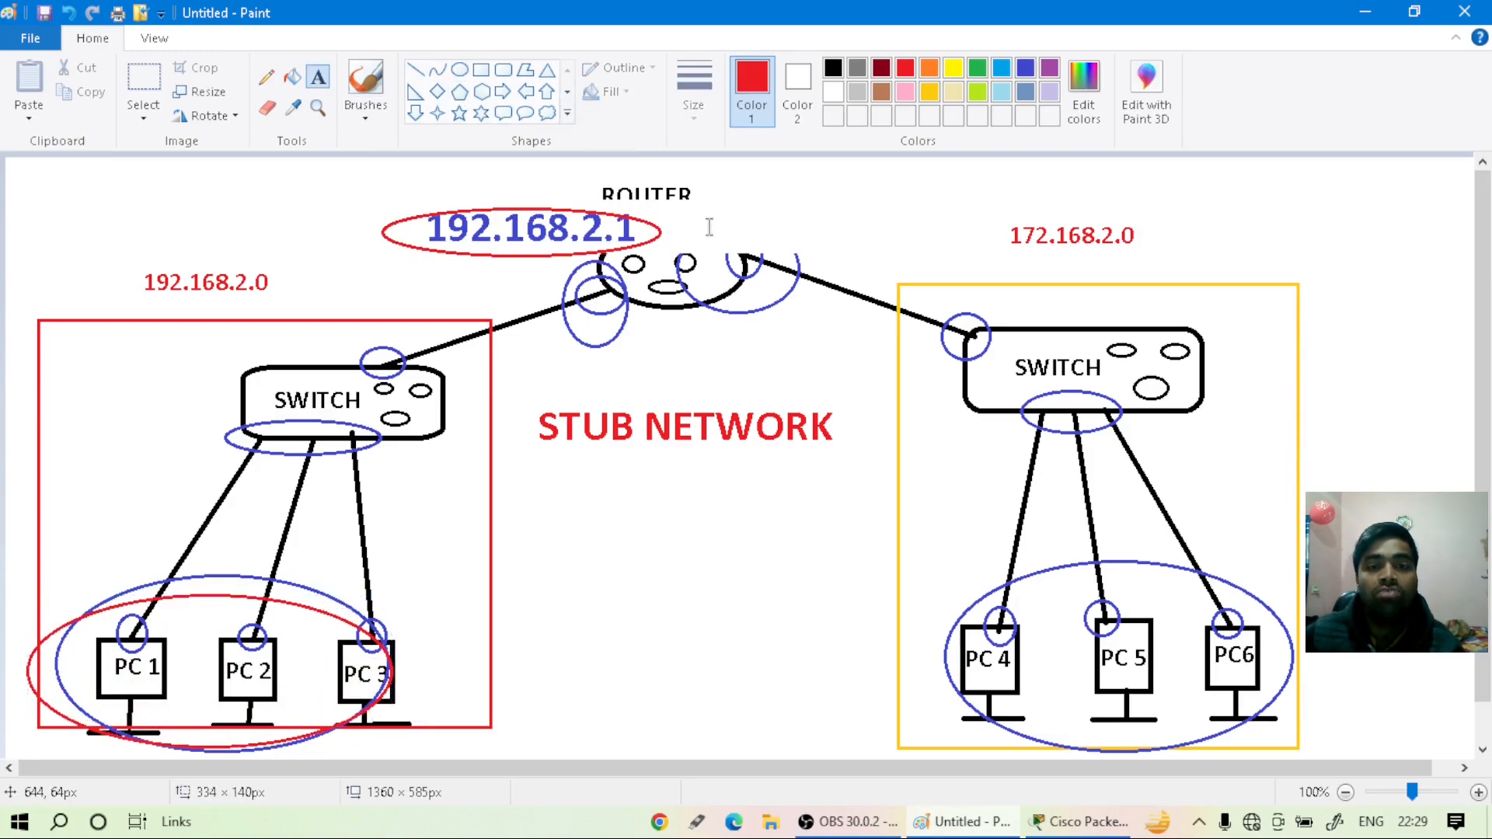
left_click(737, 215)
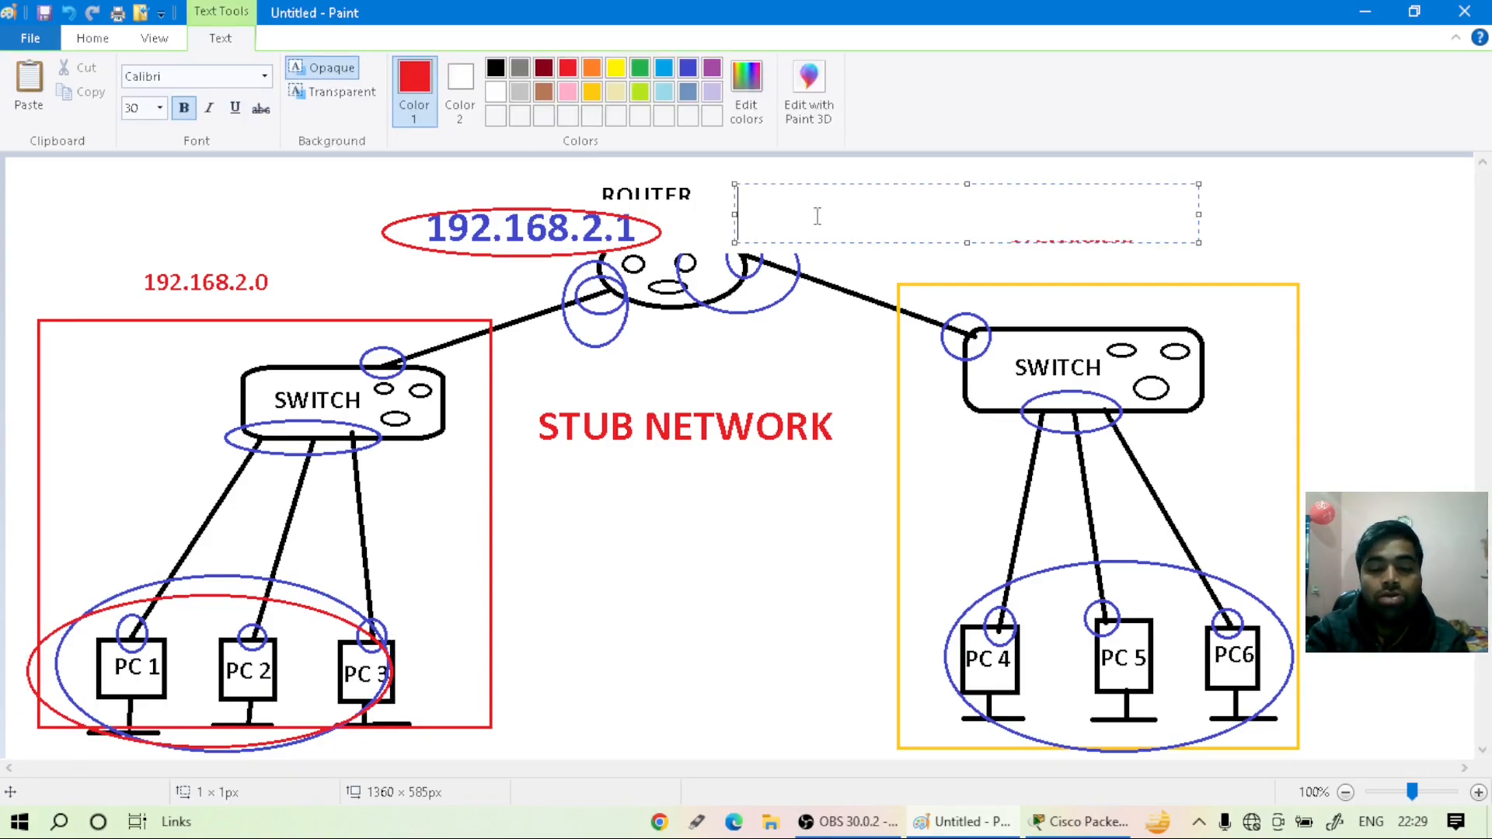
type("17")
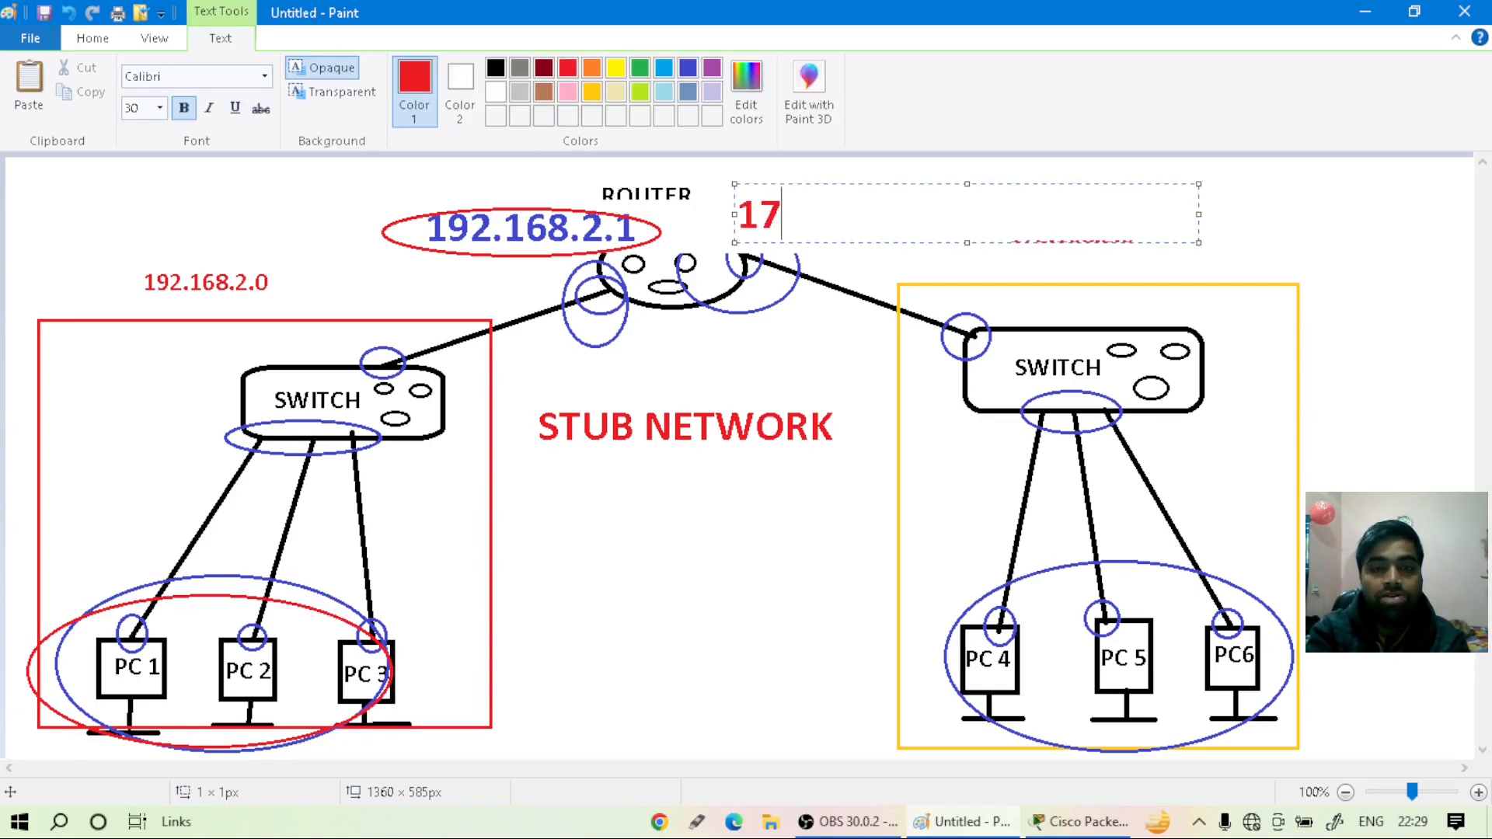
type("2.16")
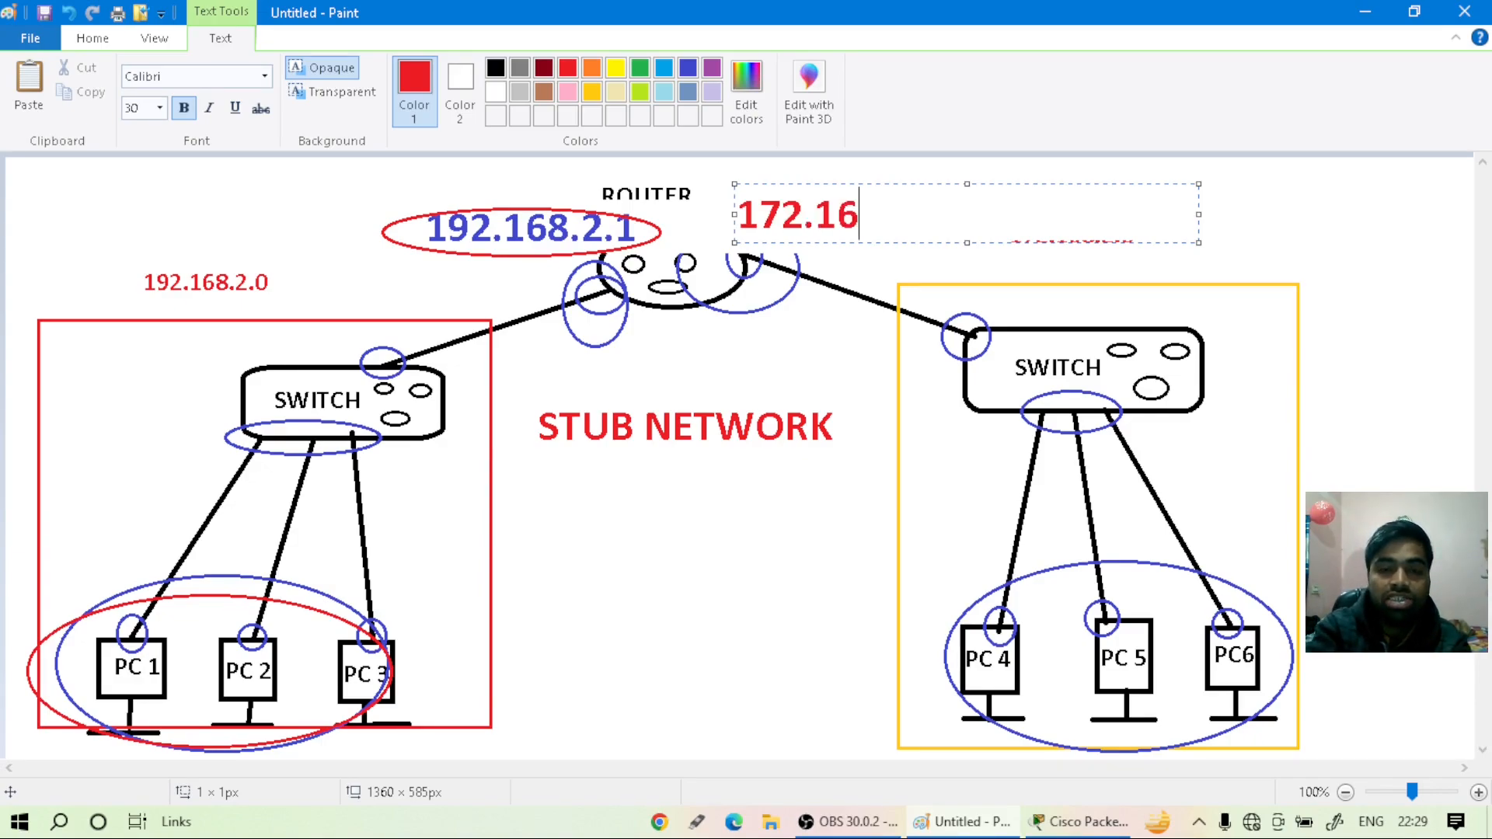
type("8.2.")
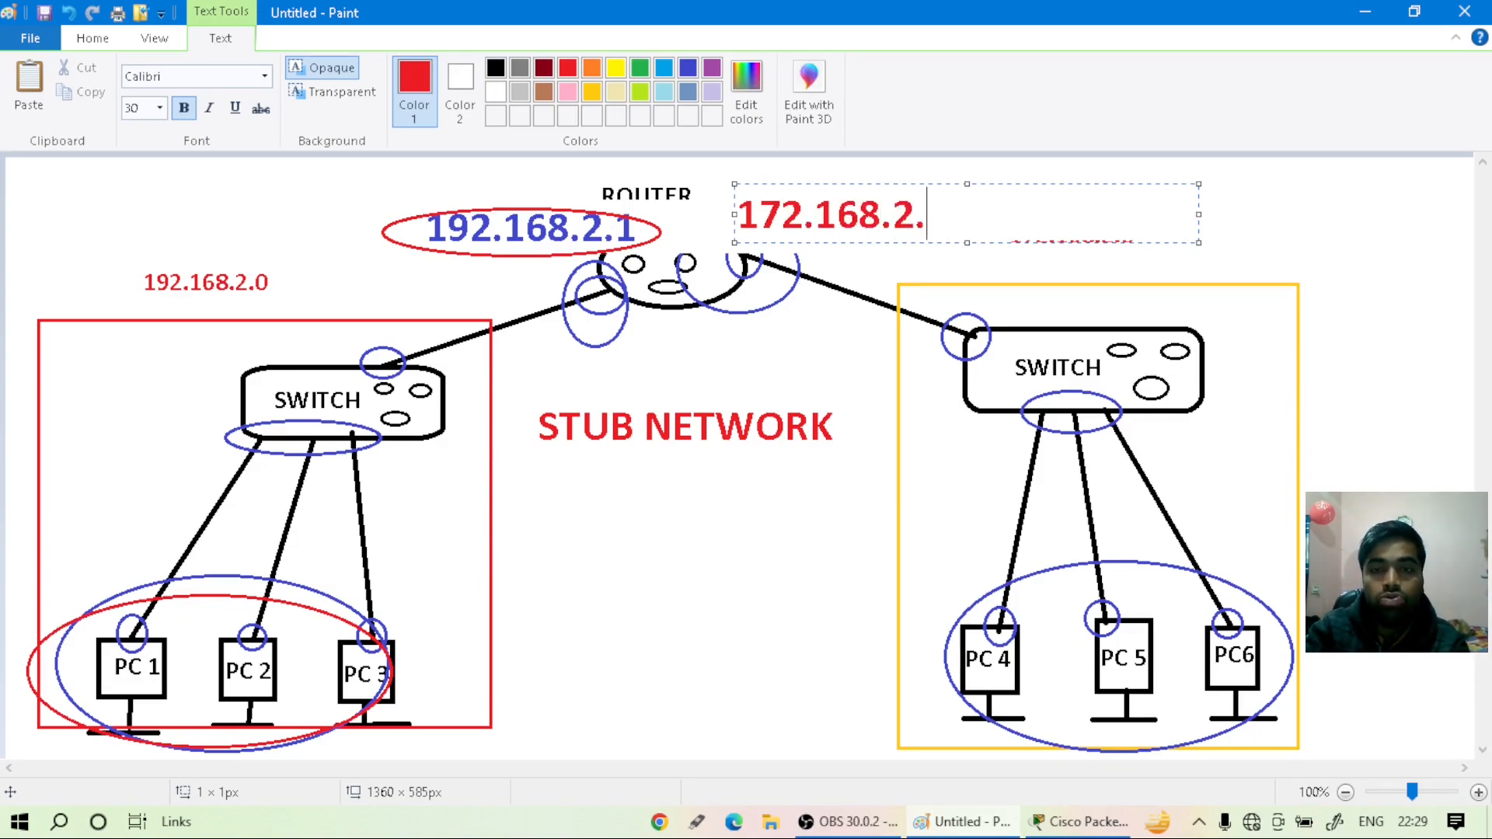
type("1")
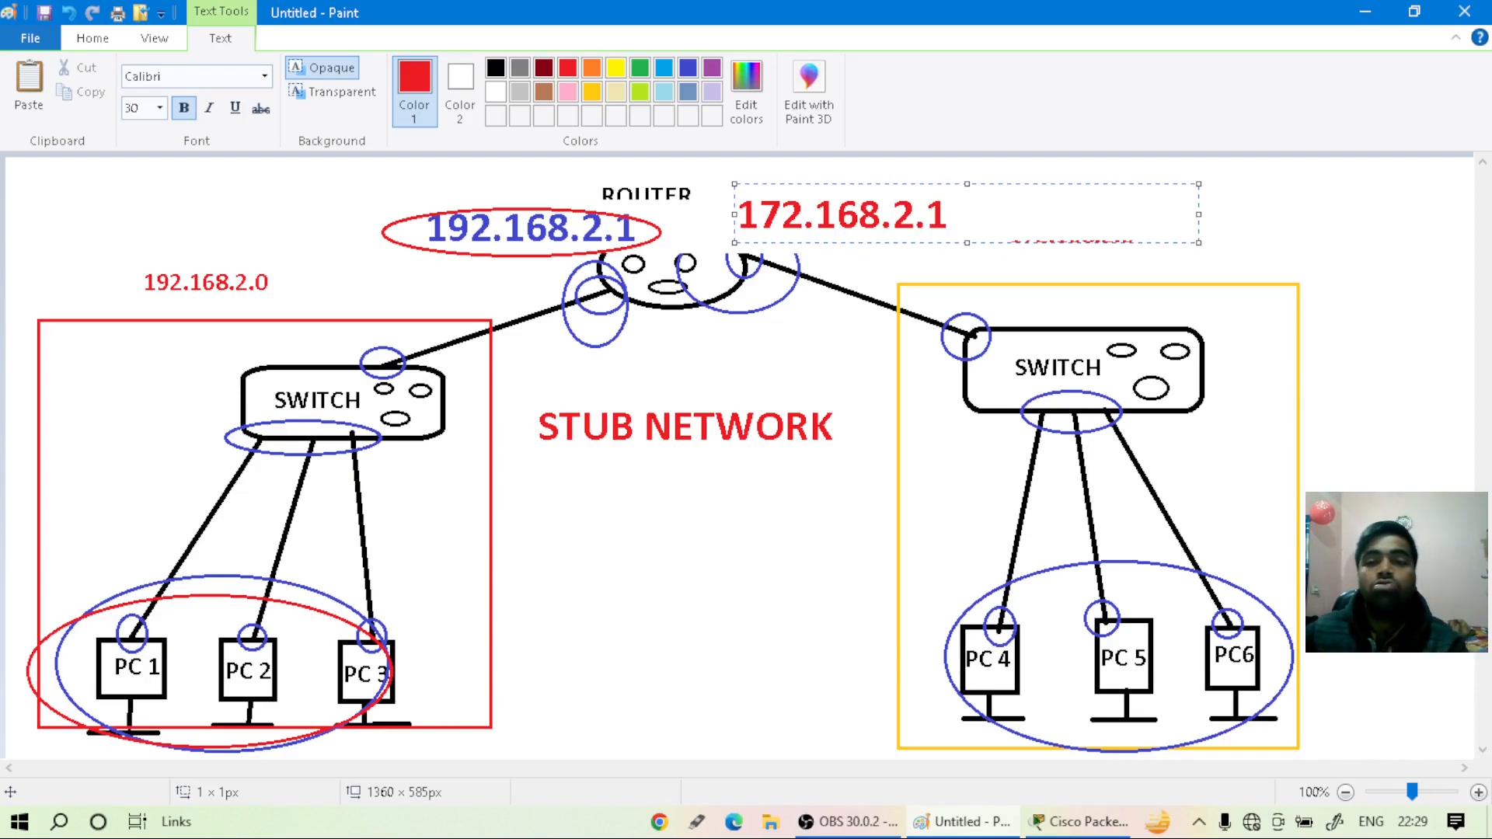
left_click(1391, 206)
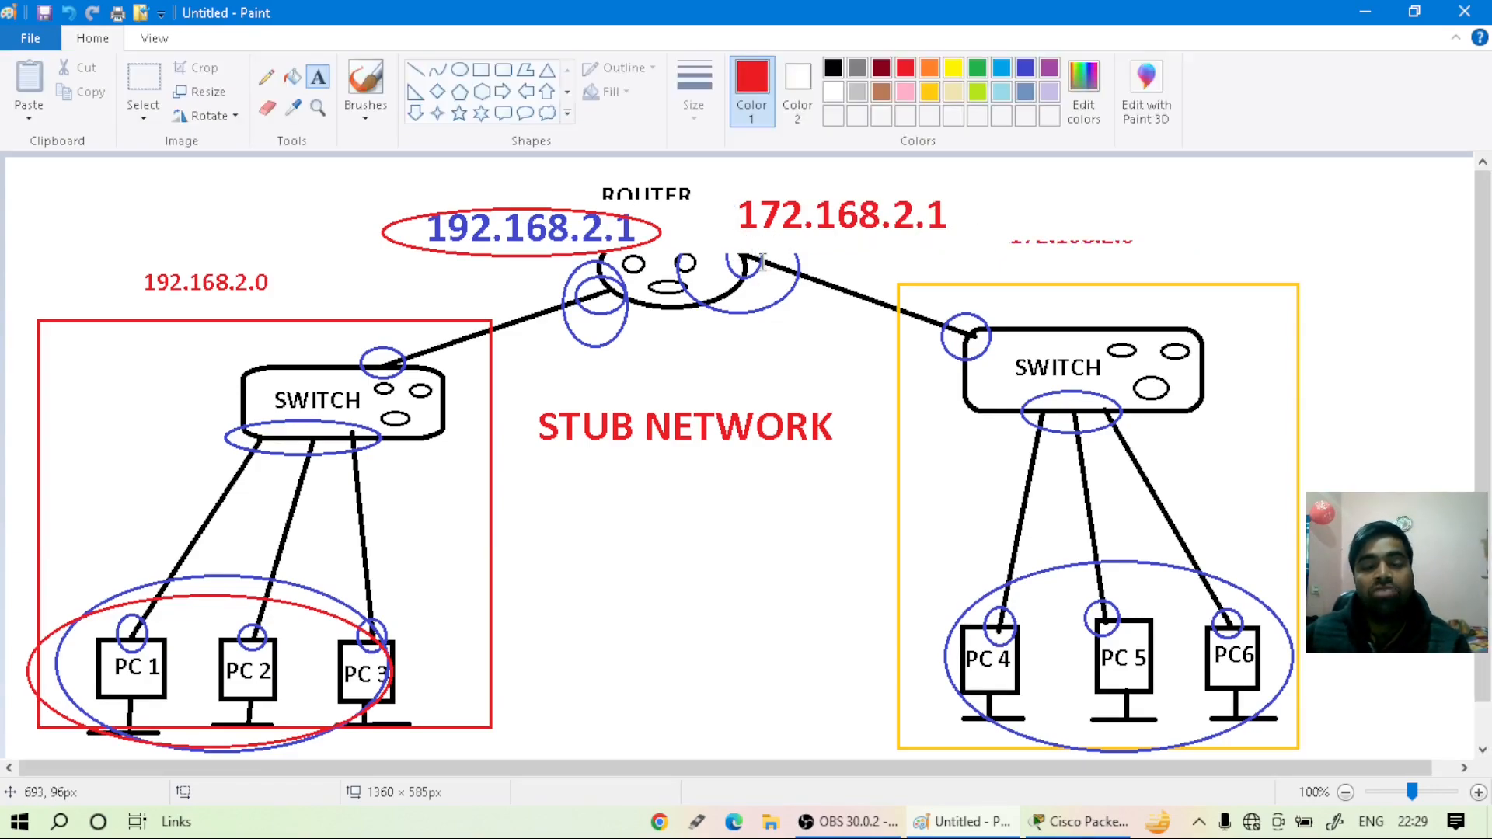
- Draw an orange ellipse around PC 4 to PC 6, about 341 × 222 px
left_click(461, 72)
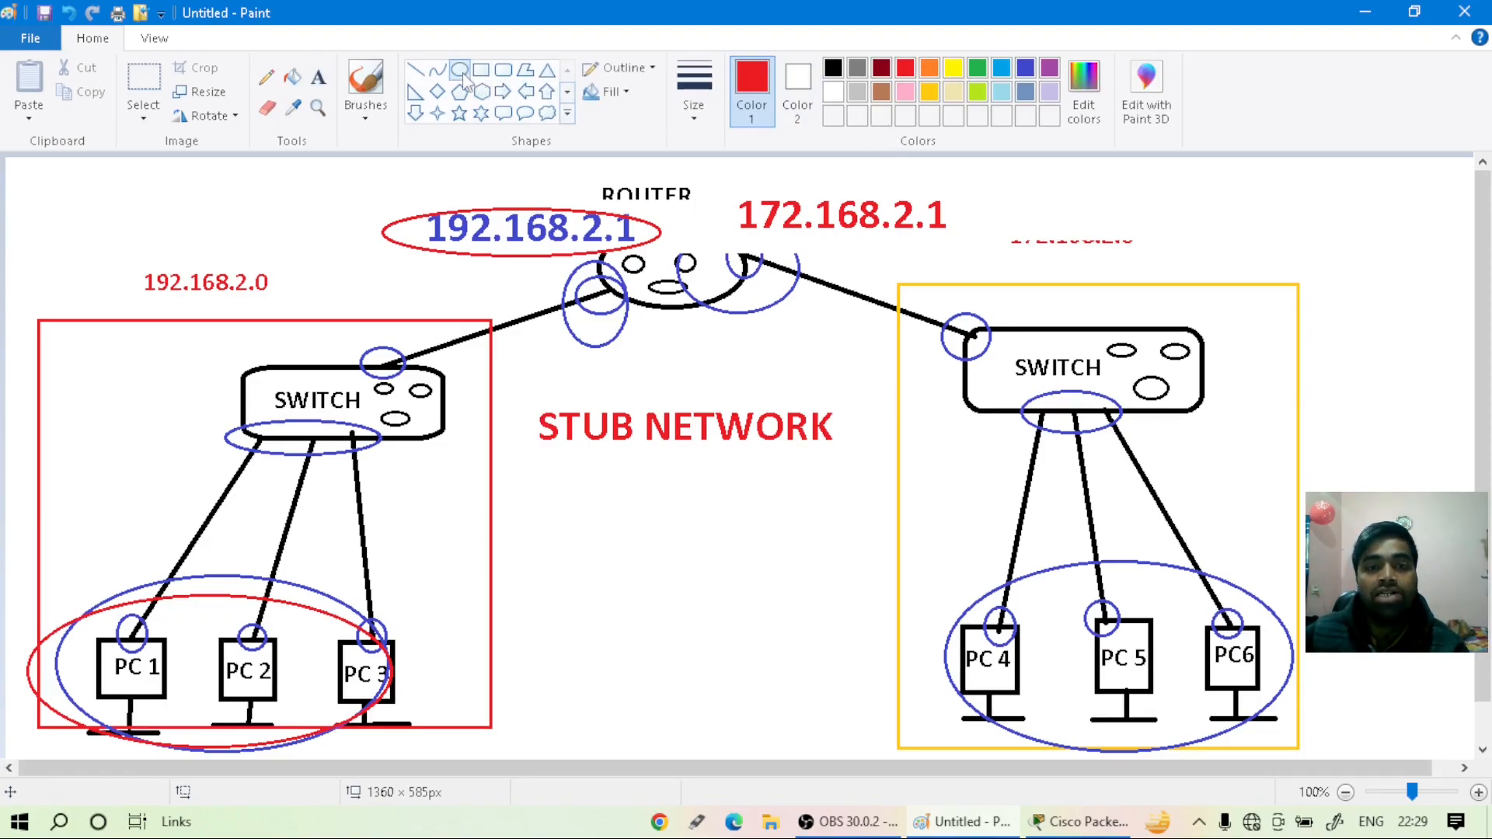
left_click(929, 68)
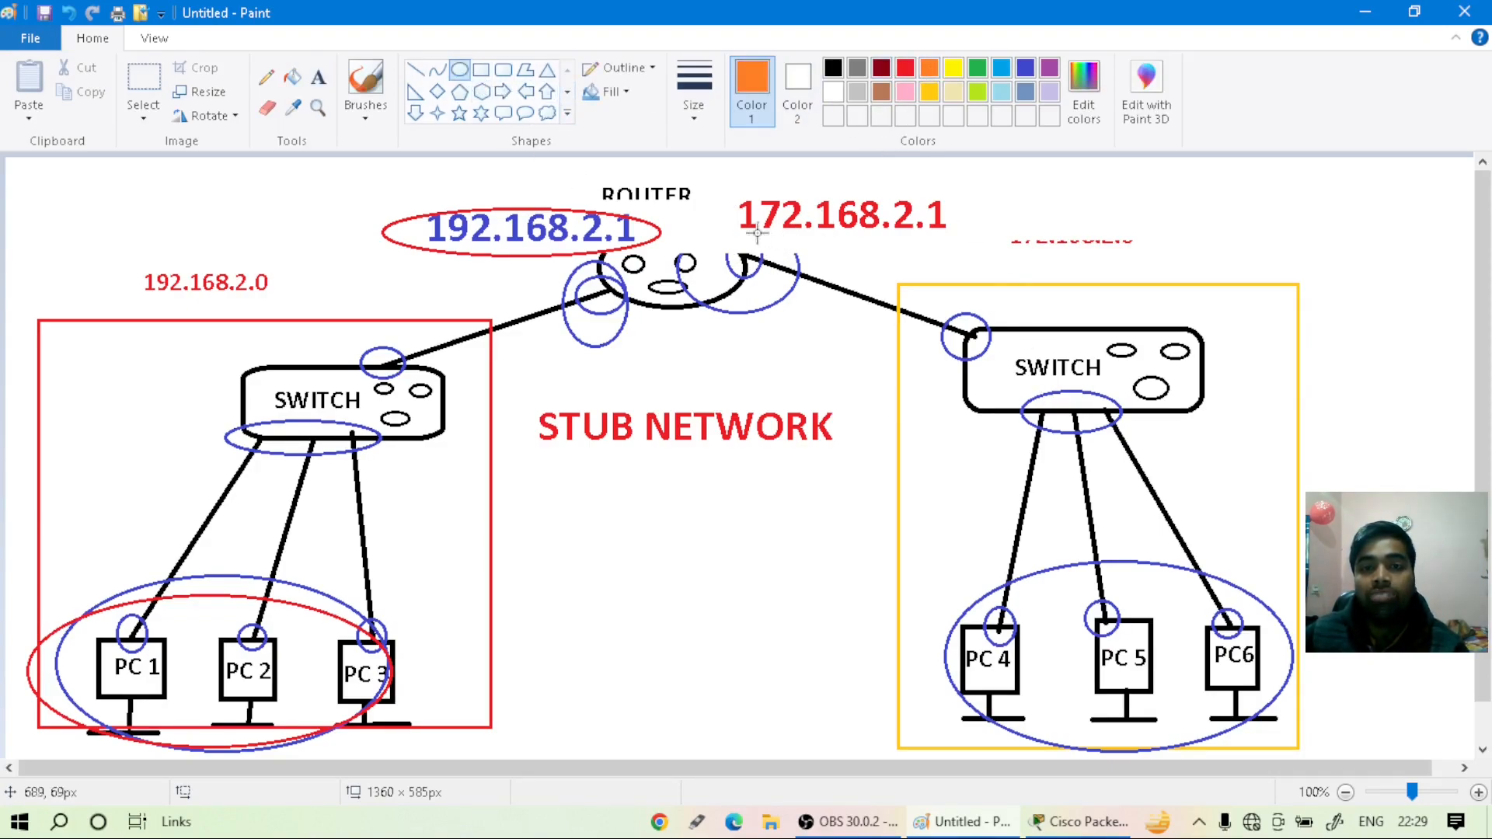
mouse_move(1291, 535)
left_mouse_down()
mouse_move(1020, 575)
mouse_move(922, 756)
left_mouse_up()
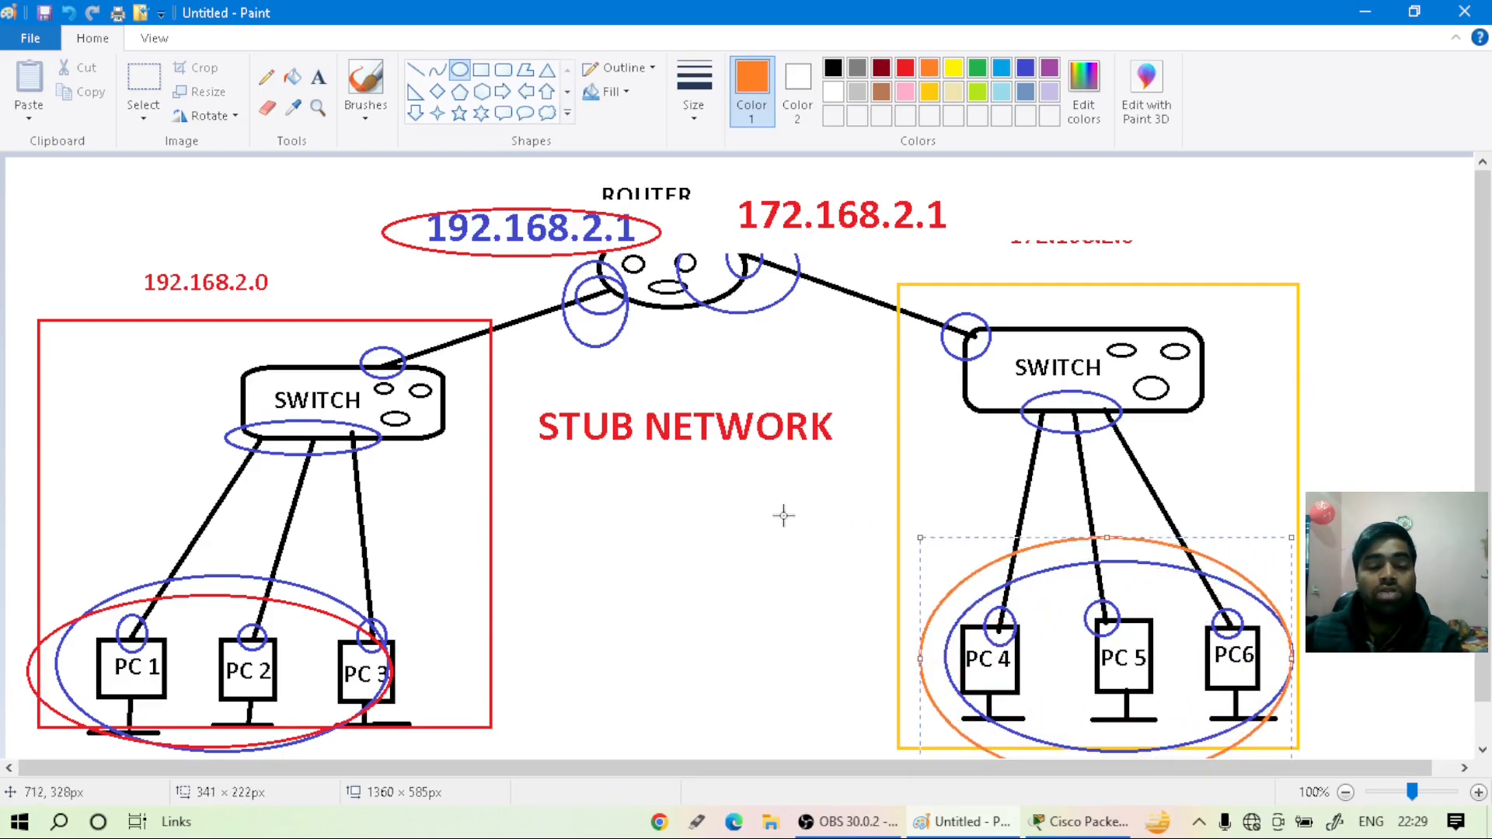
- Switch to Packet Tracer and configure PC2 with static IPv4 address 192.168.2.5, subnet mask 255.255.255.0 and default gateway 192.168.2.1, closing its window
left_click(1088, 822)
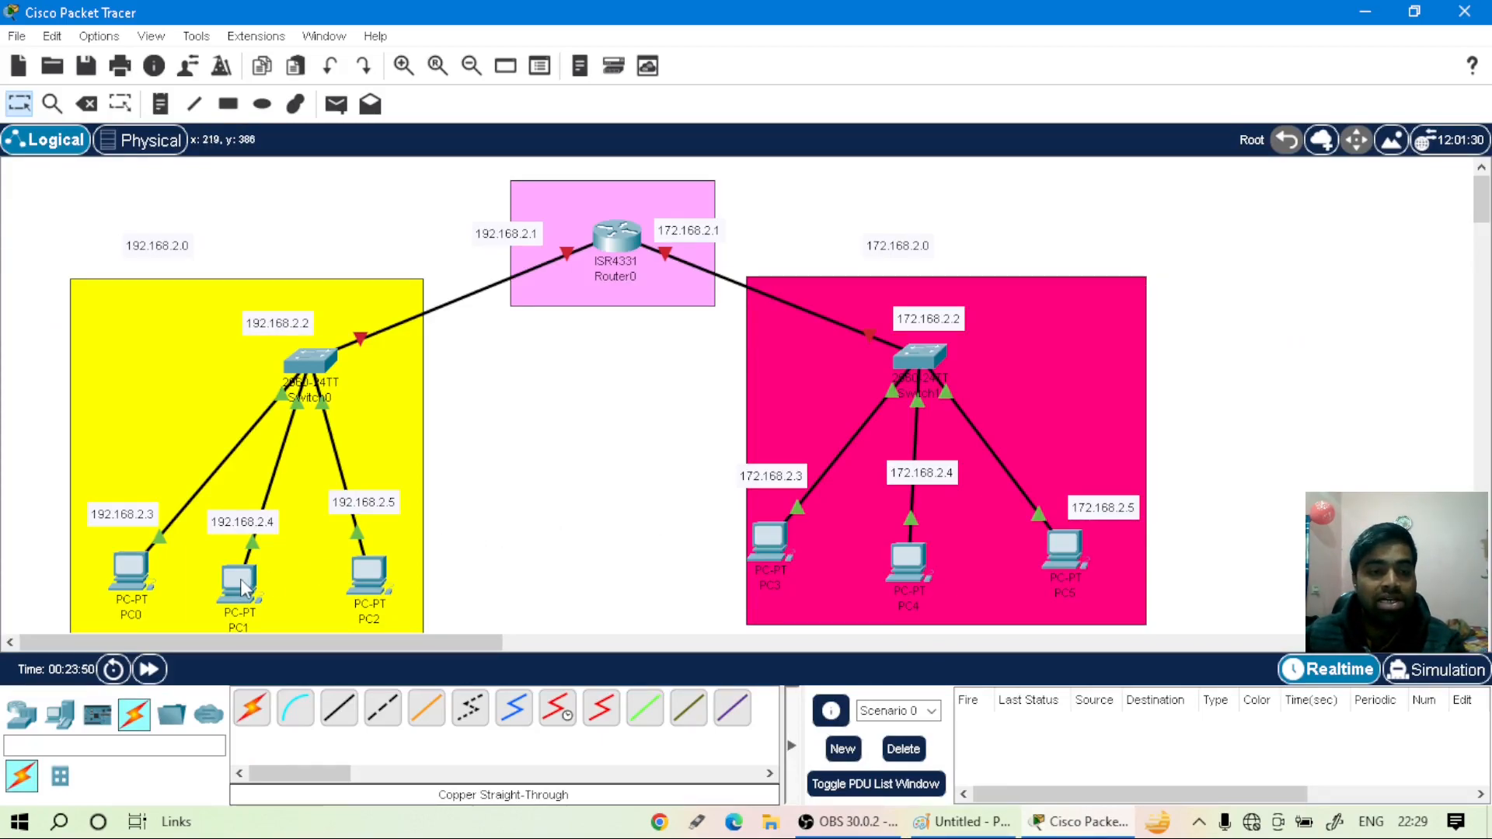
left_click(368, 575)
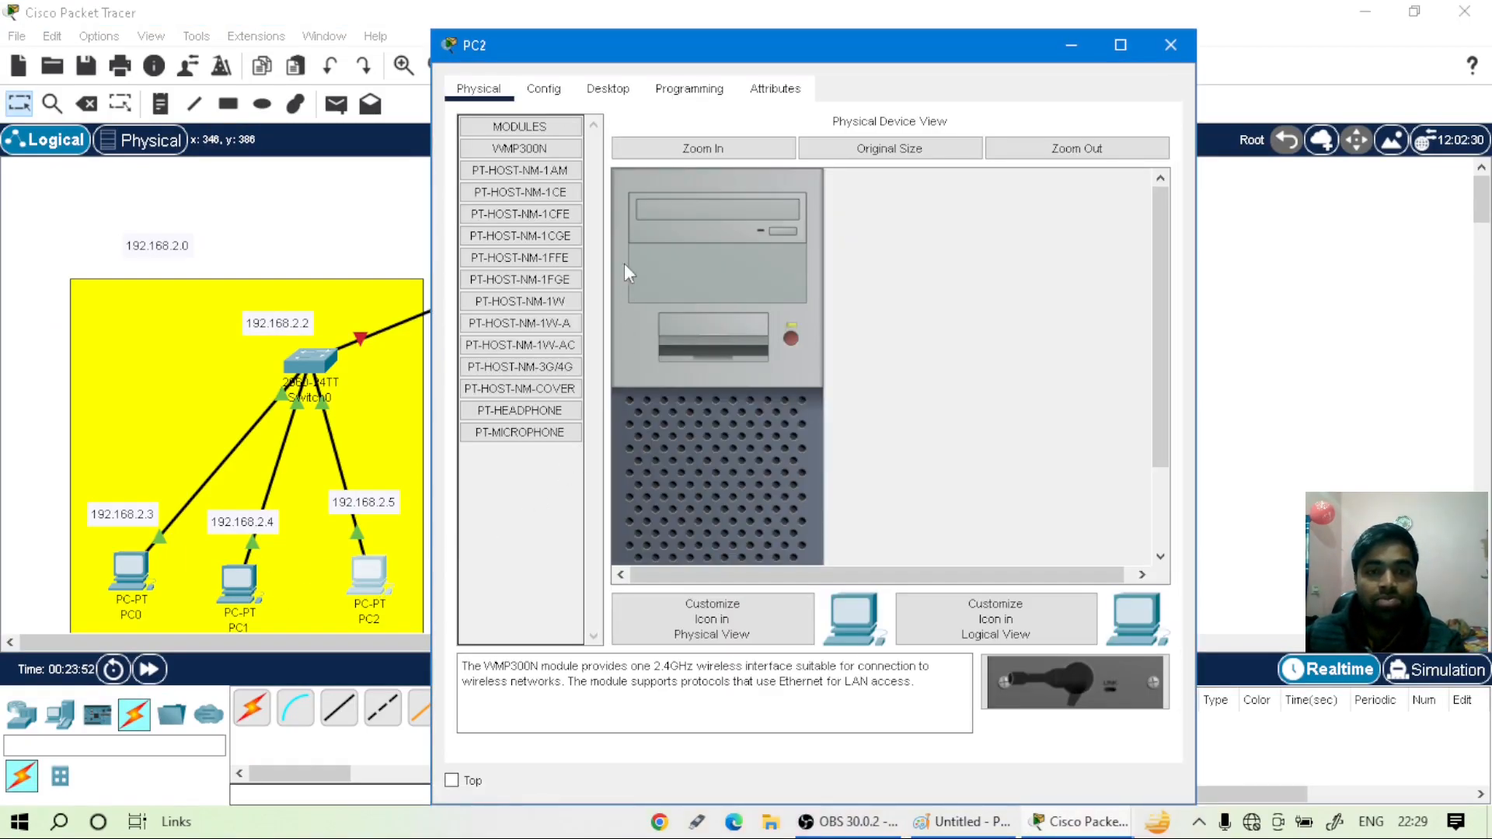
left_click(613, 89)
left_click(546, 182)
left_click(735, 241)
type("192.168.2.3")
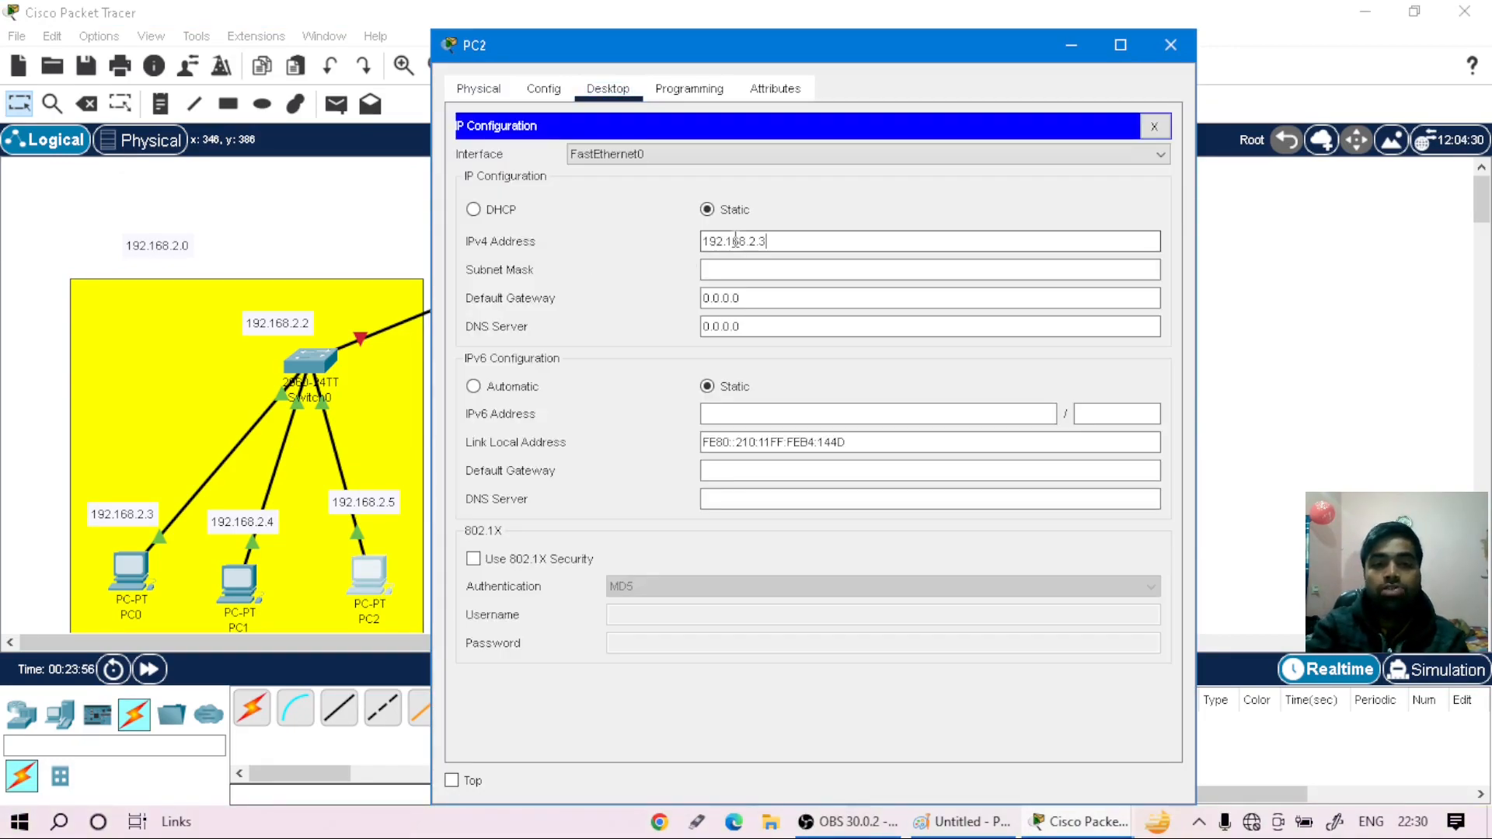
type("5")
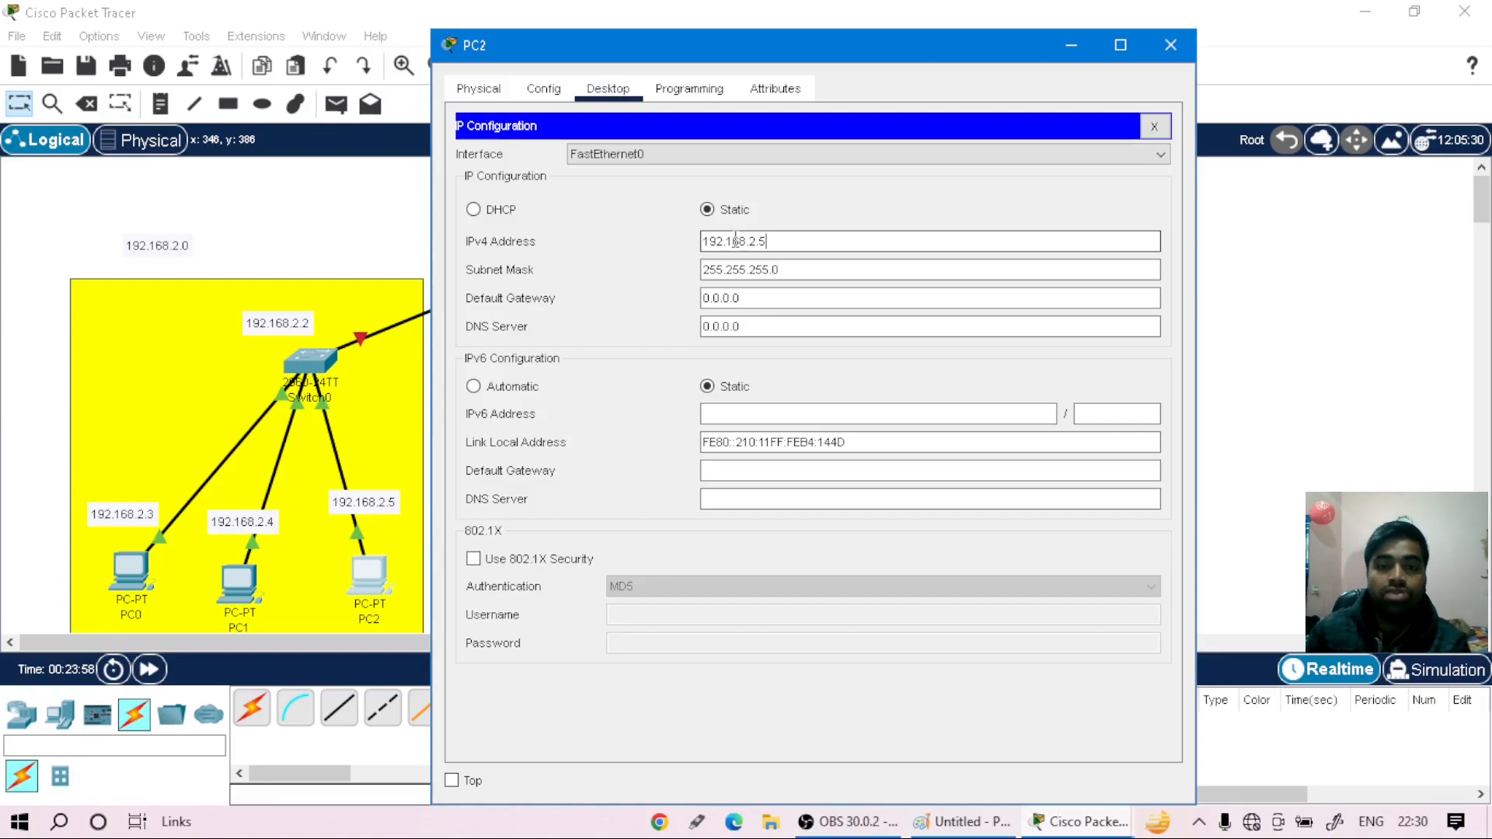
left_click_drag(751, 297, 688, 310)
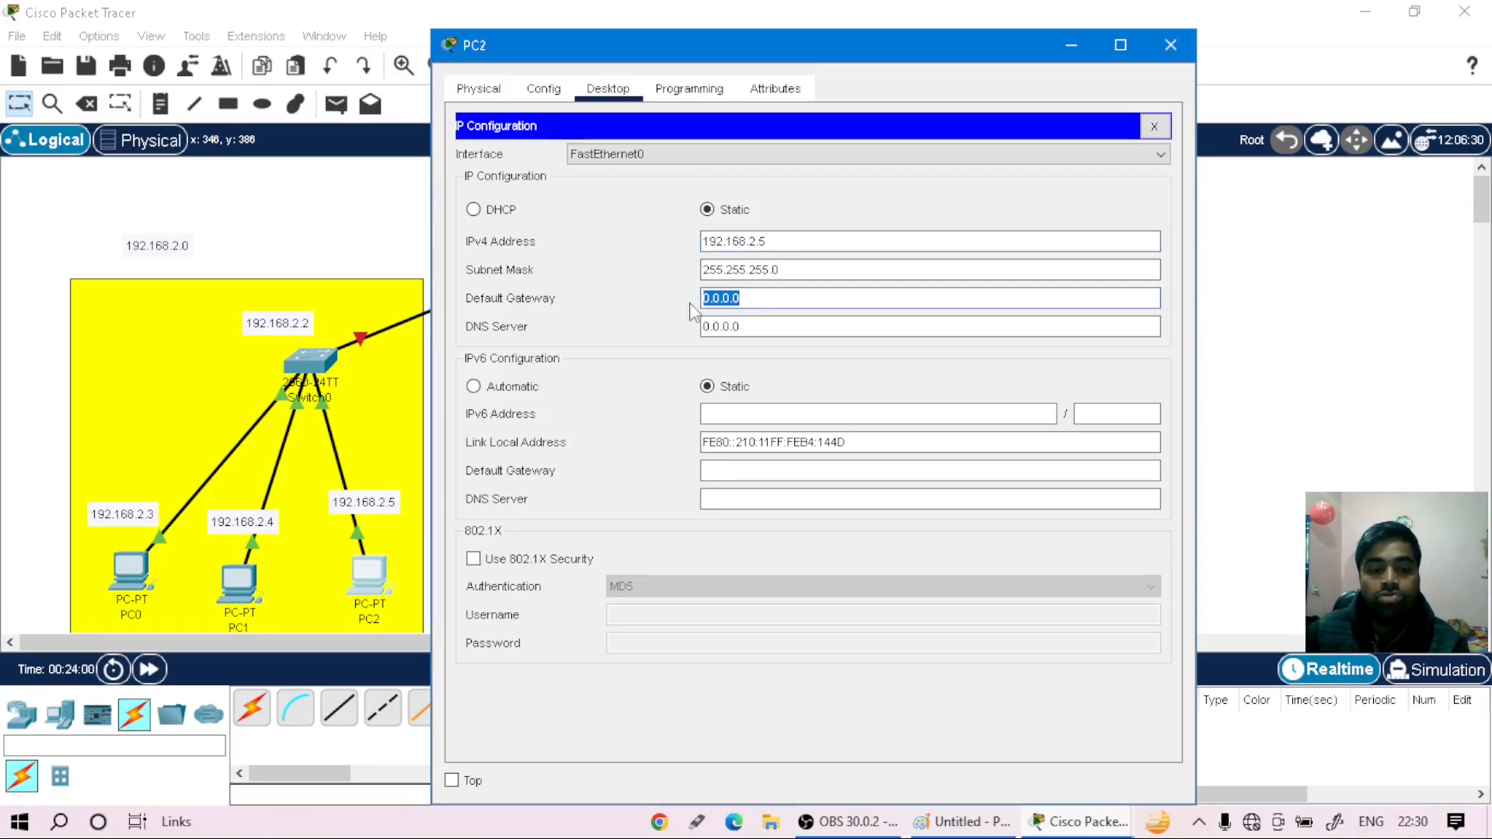
type("192.168.2.1")
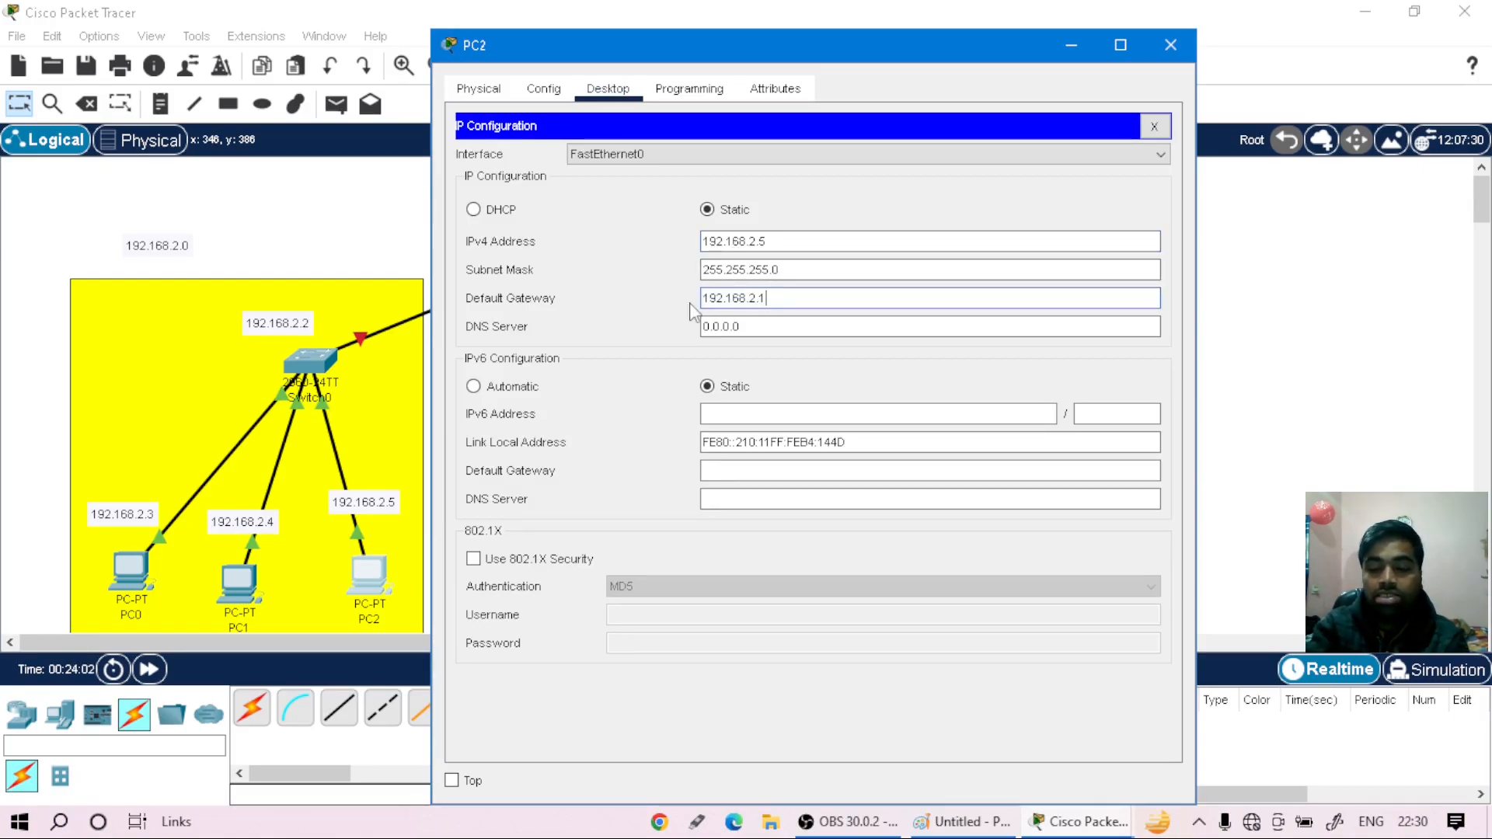
left_click(1172, 40)
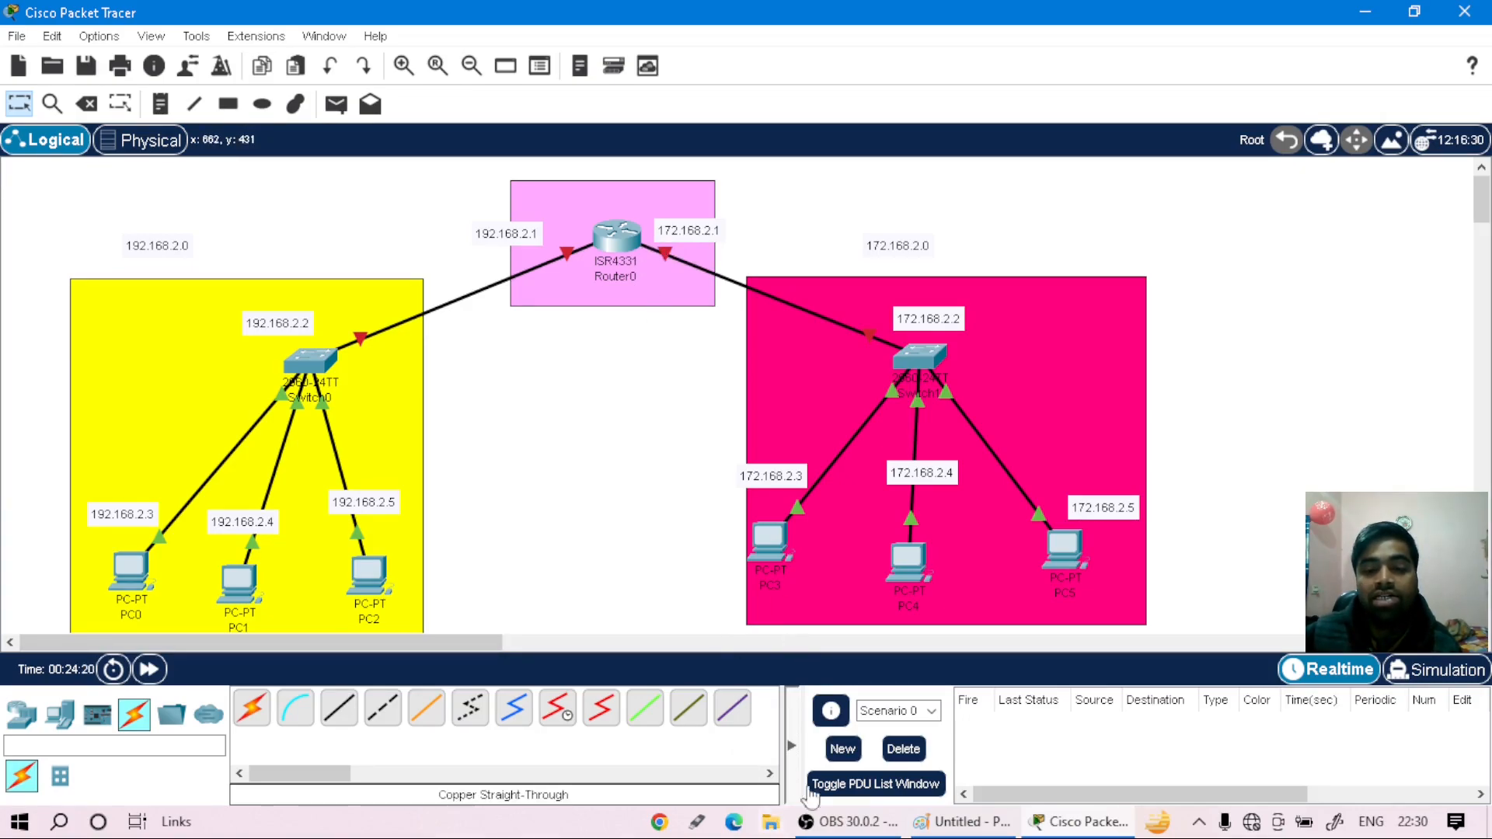
- Configure PC3 with static IPv4 address 172.168.2.3, subnet mask 255.255.0.0 and default gateway 172.168.2.1, and close its window
left_click(760, 548)
left_click(608, 88)
left_click(544, 135)
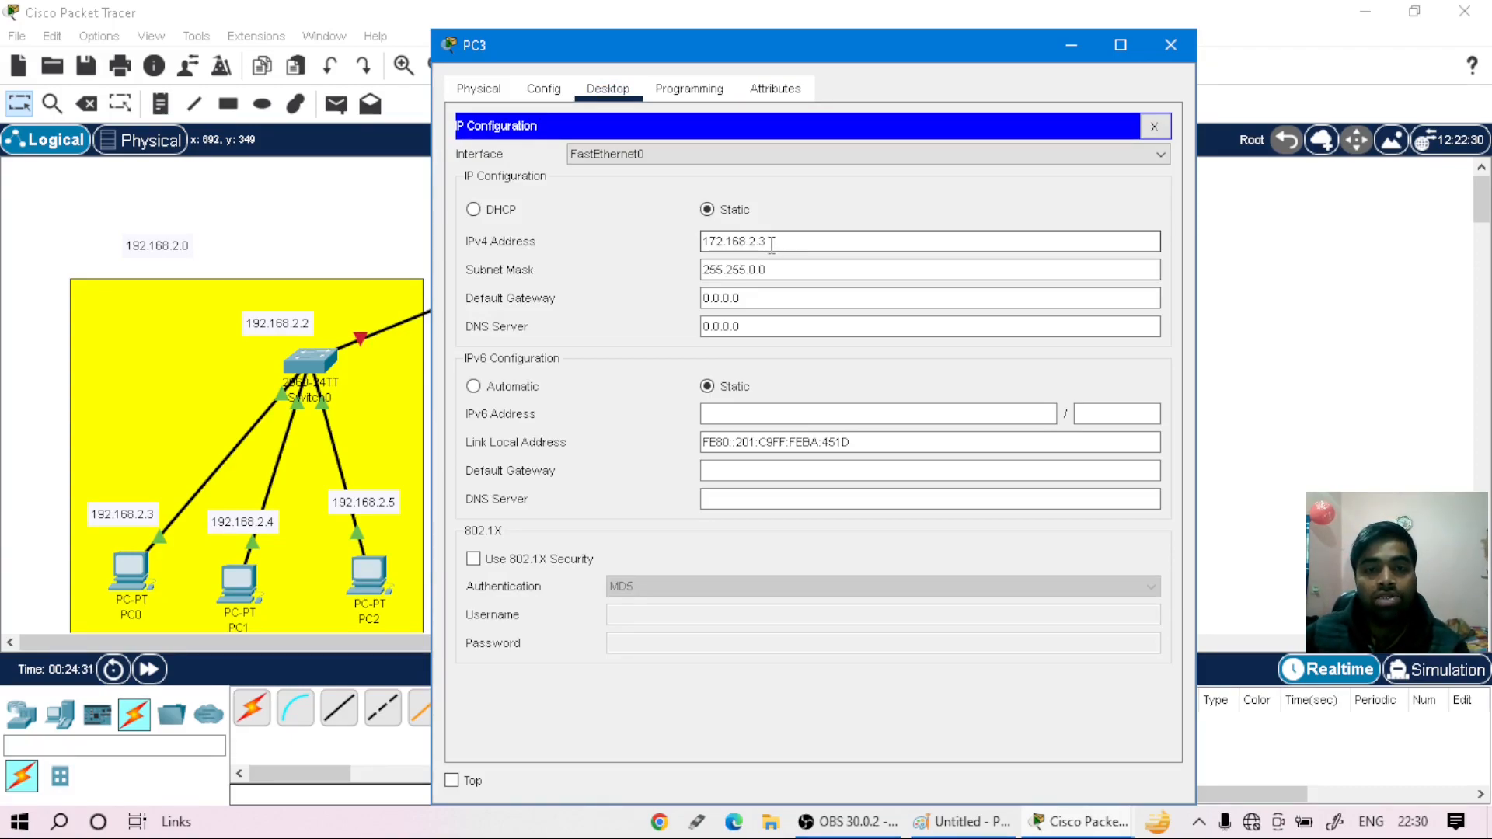
left_click_drag(772, 244, 694, 241)
key("ctrl+c")
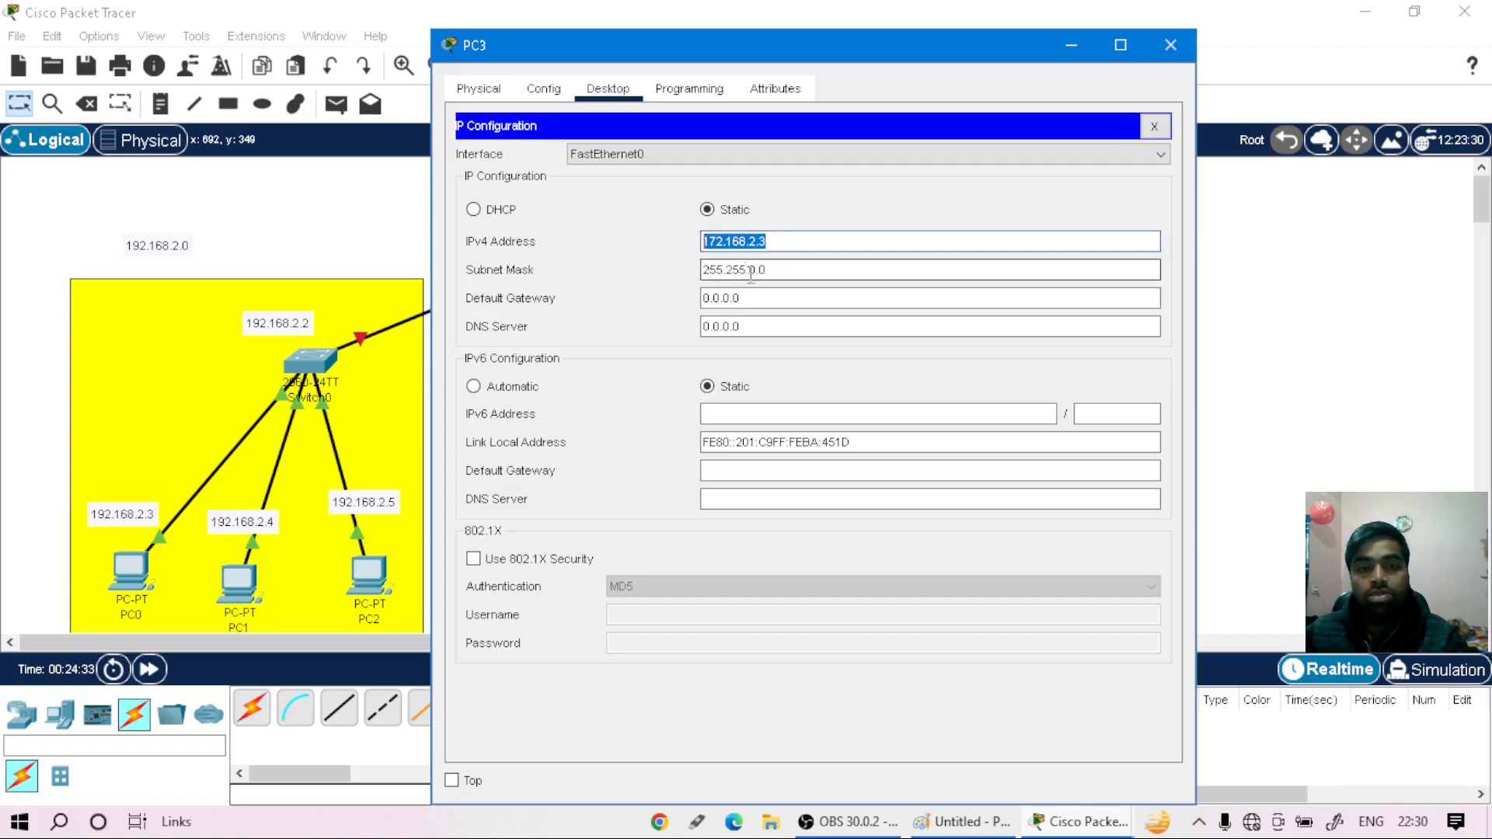
left_click(734, 297)
left_click_drag(748, 299, 697, 307)
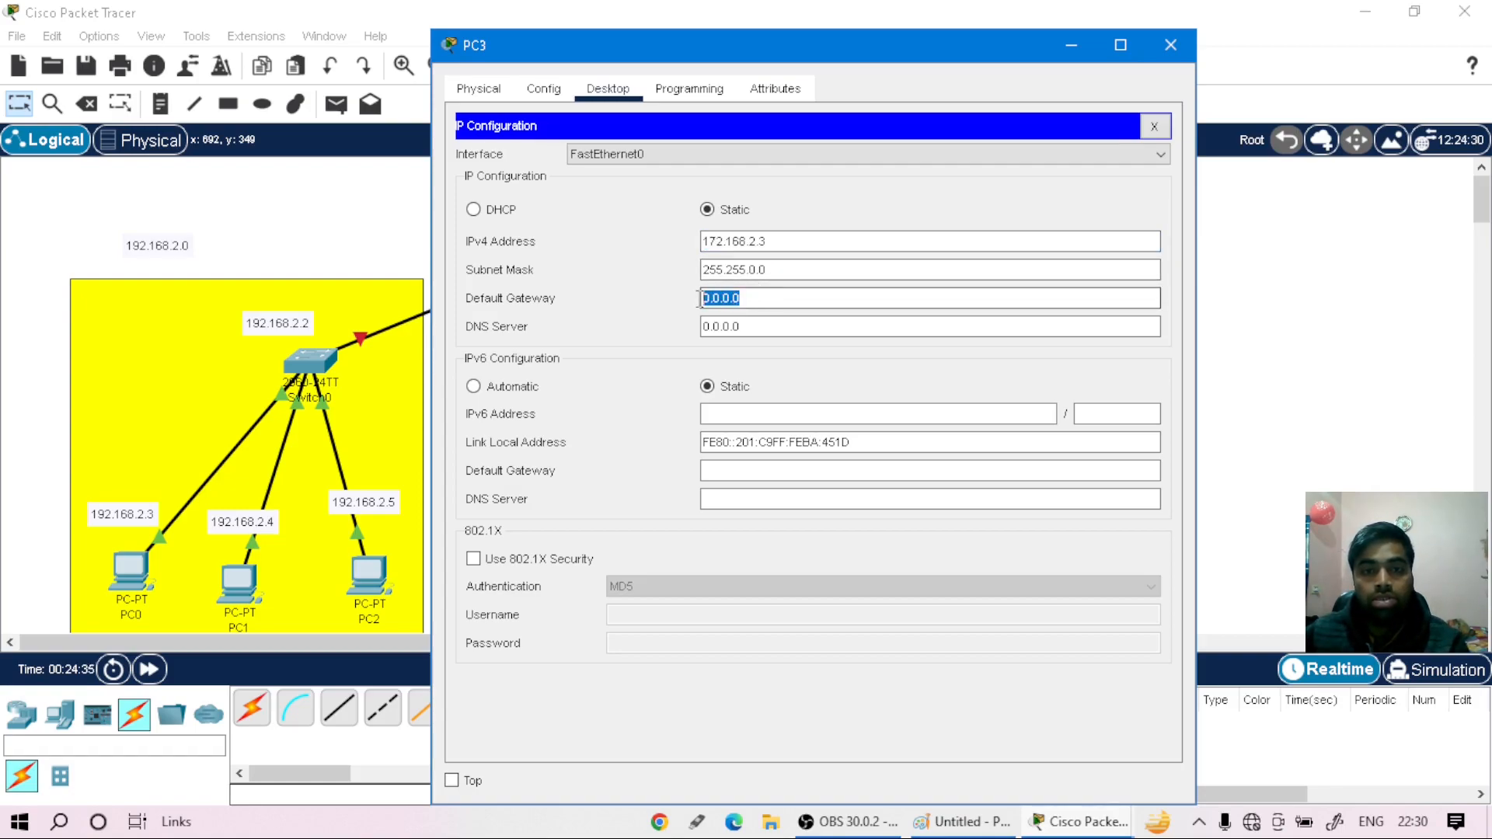
key("ctrl+v")
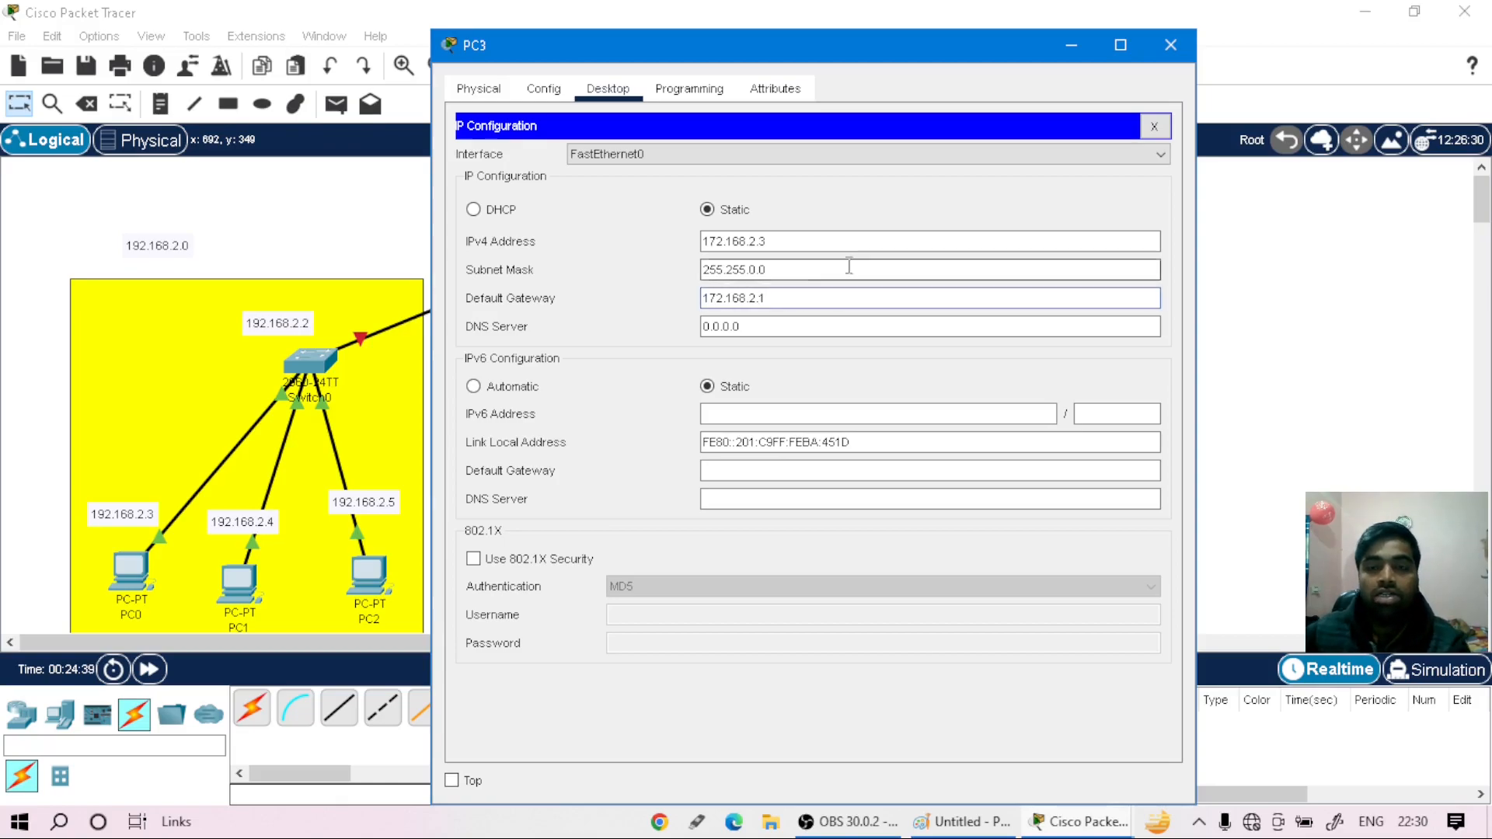
left_click(1170, 45)
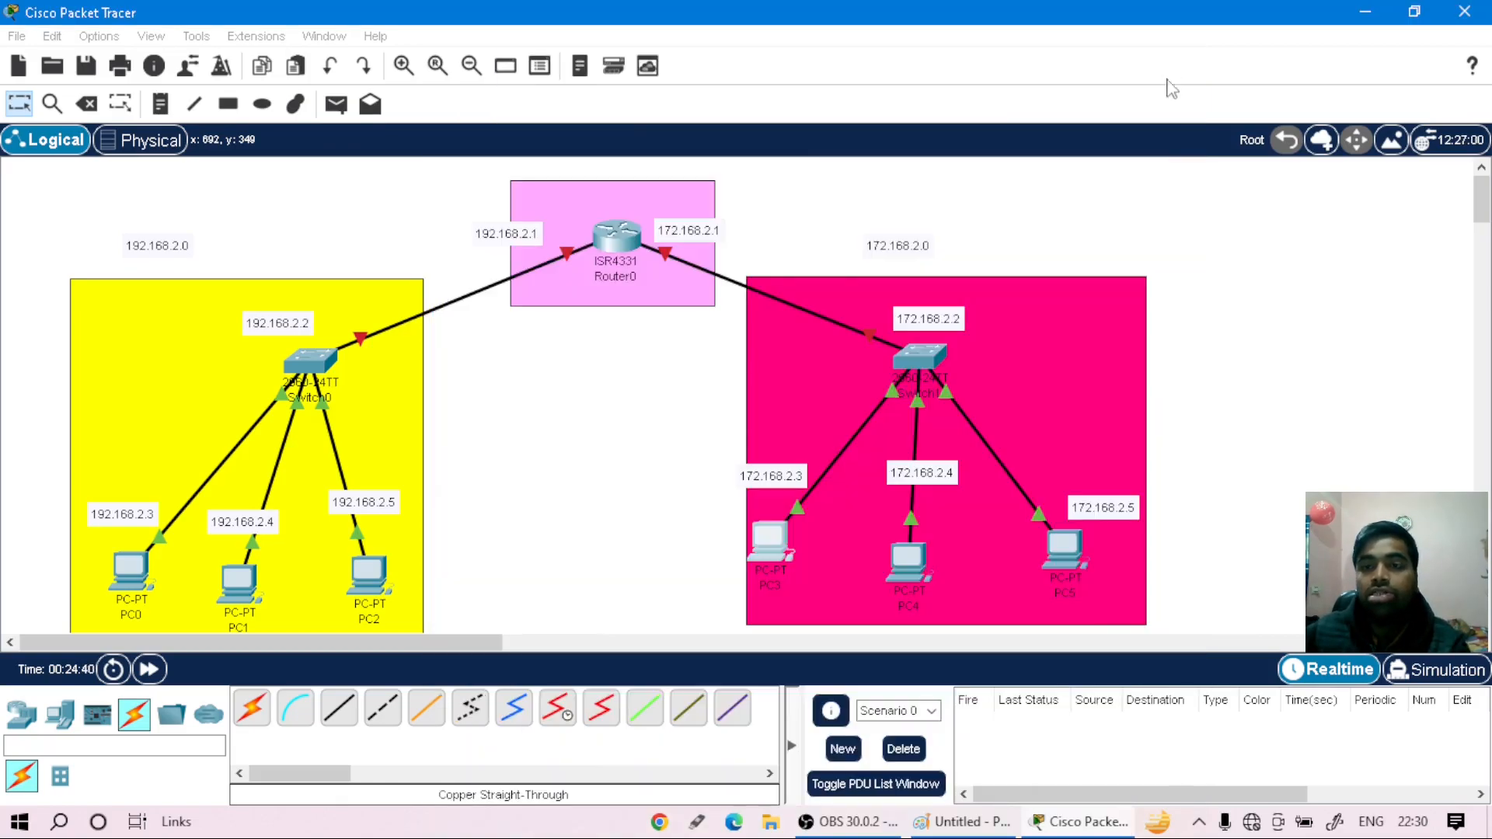
- Configure PC4 with static IPv4 address 172.168.2.4, subnet mask 255.255.0.0 and default gateway 172.168.2.1, and close its window
left_click(907, 561)
left_click(608, 89)
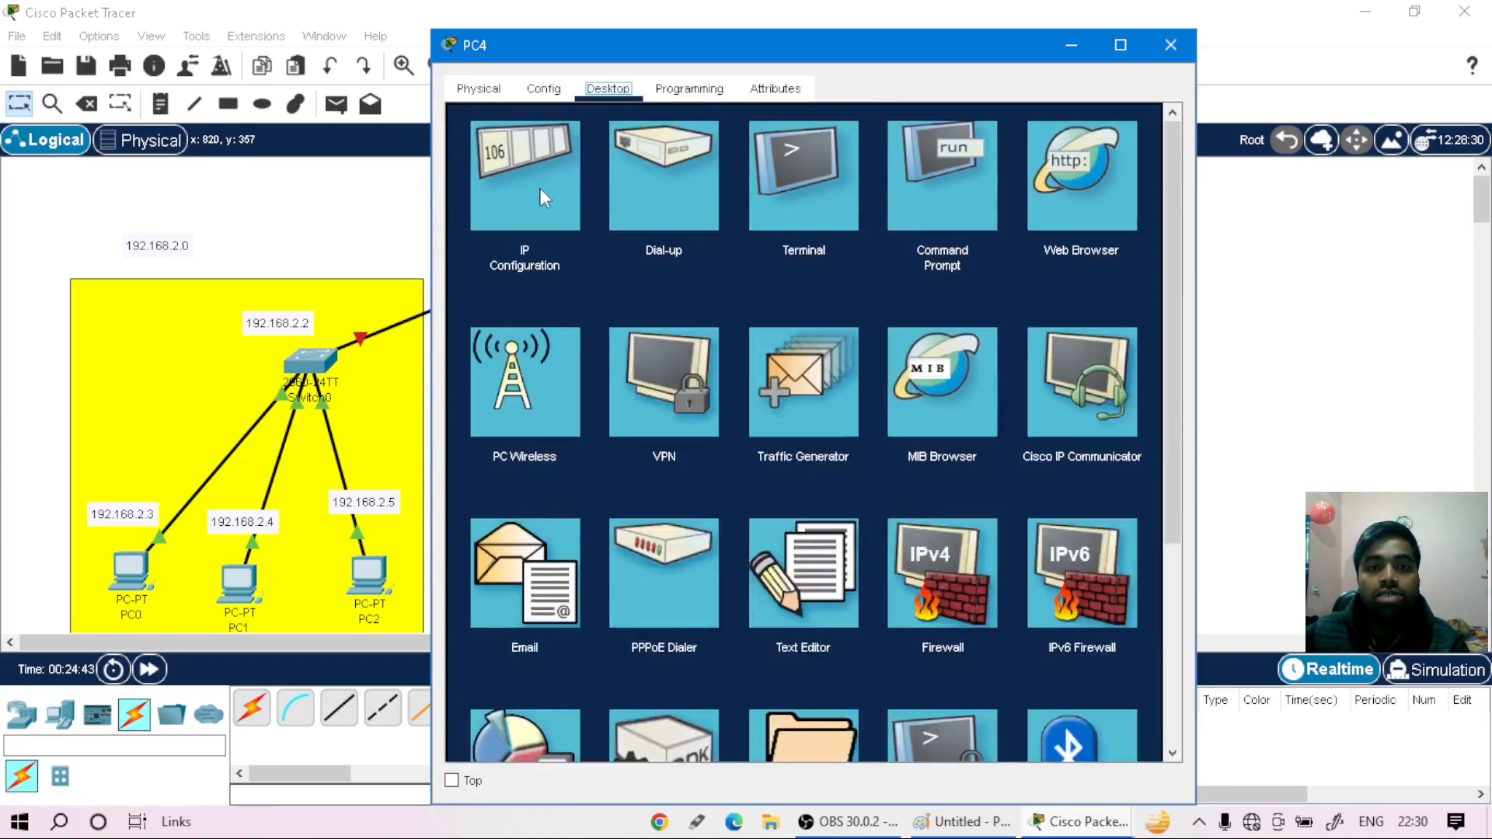
left_click(545, 196)
left_click(753, 241)
type("172.168.2.3")
key("Return")
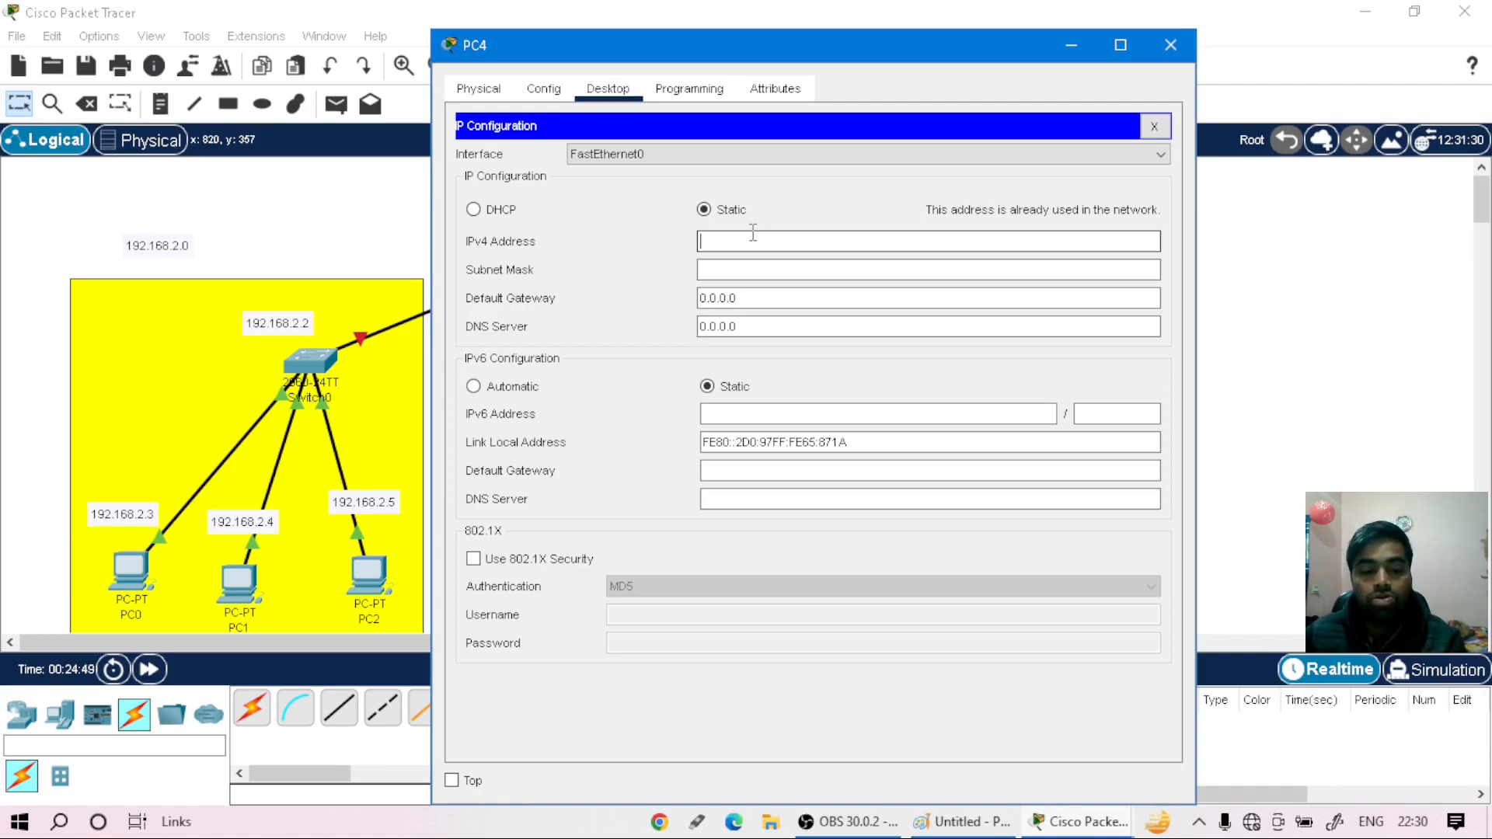
type("172.168.2.3")
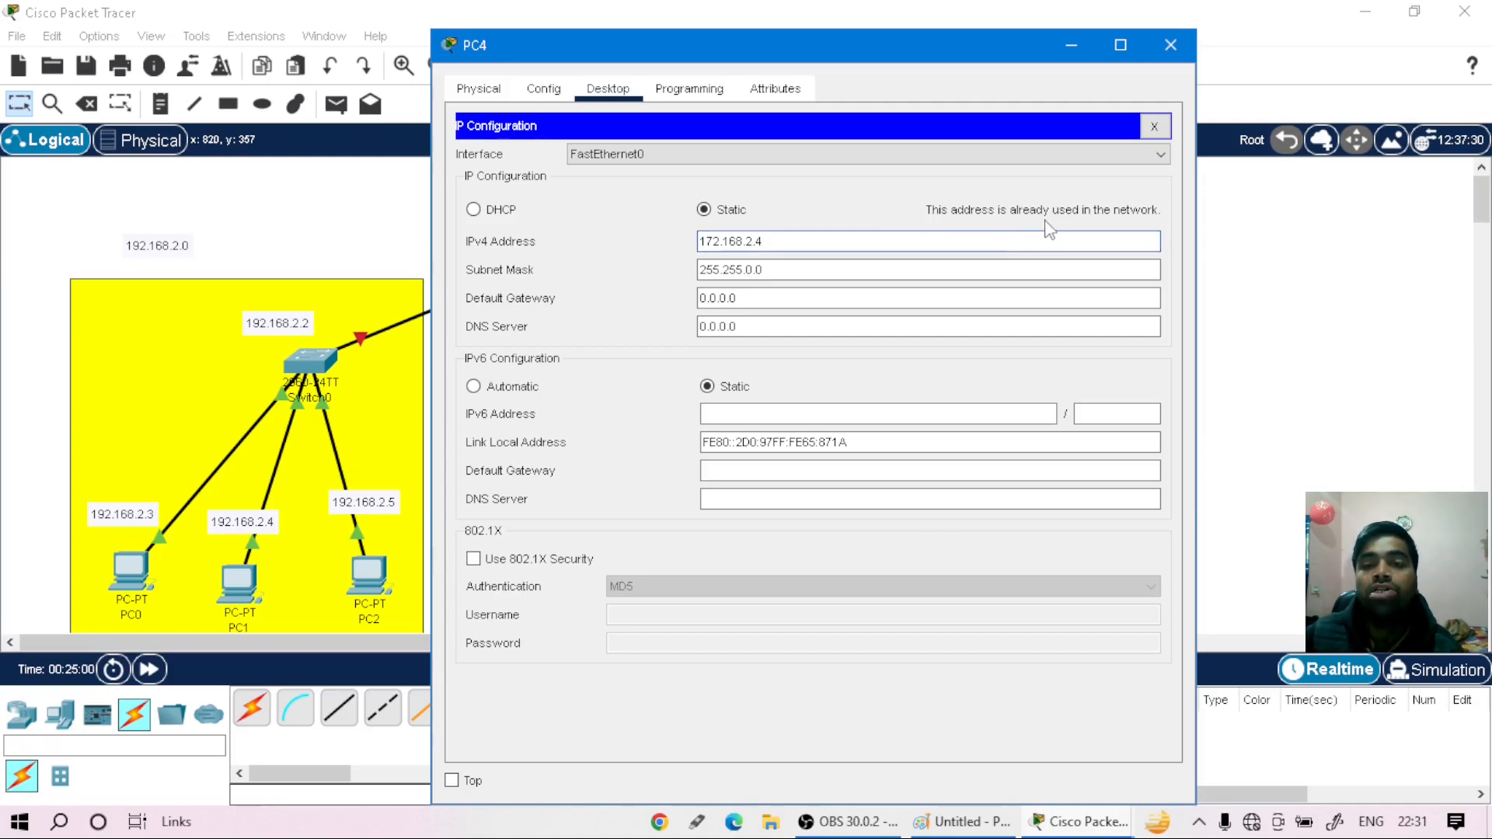
left_click_drag(738, 299, 703, 303)
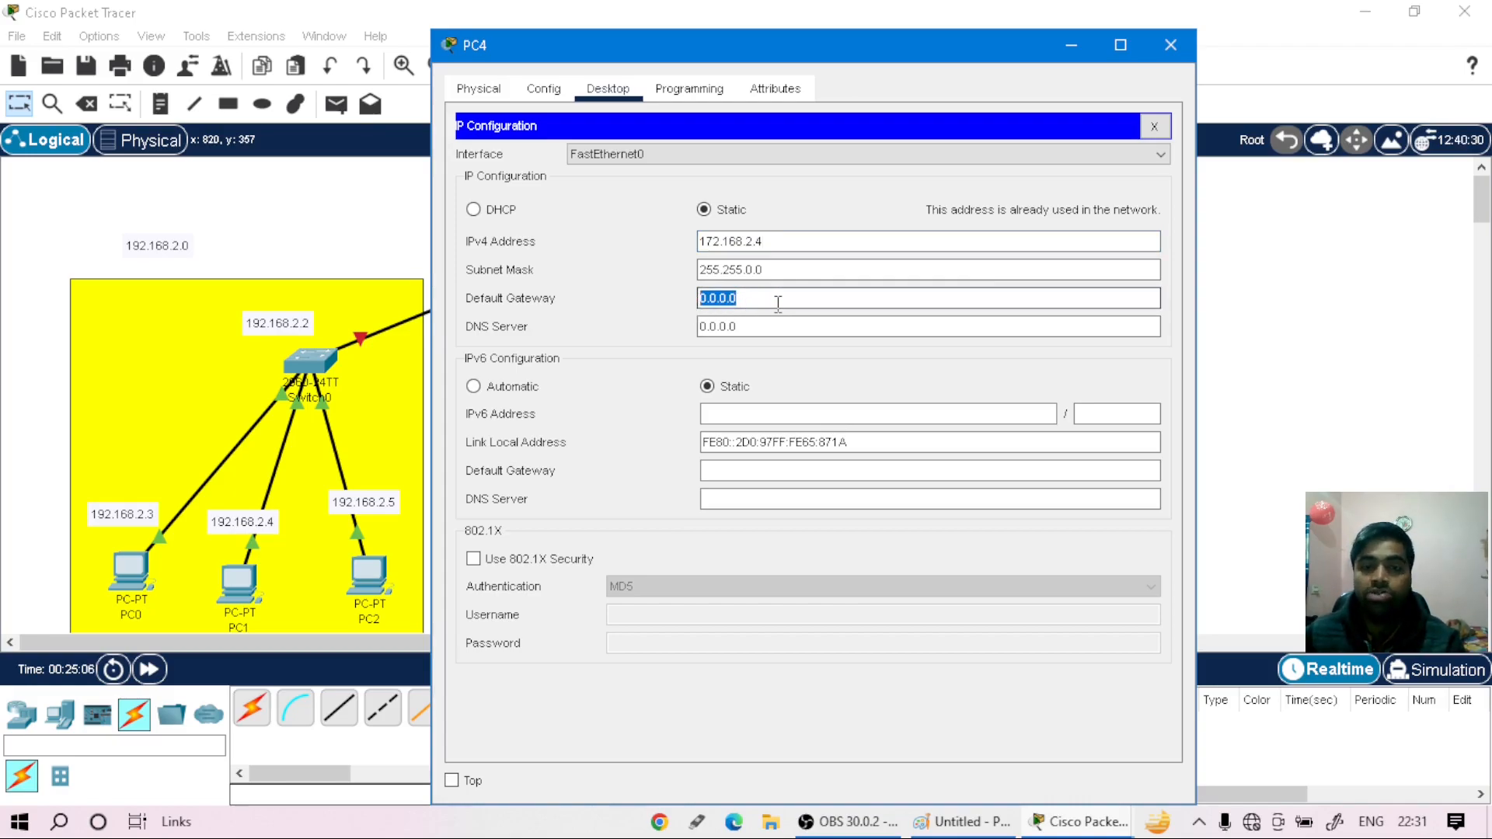
type("172.168.2.3")
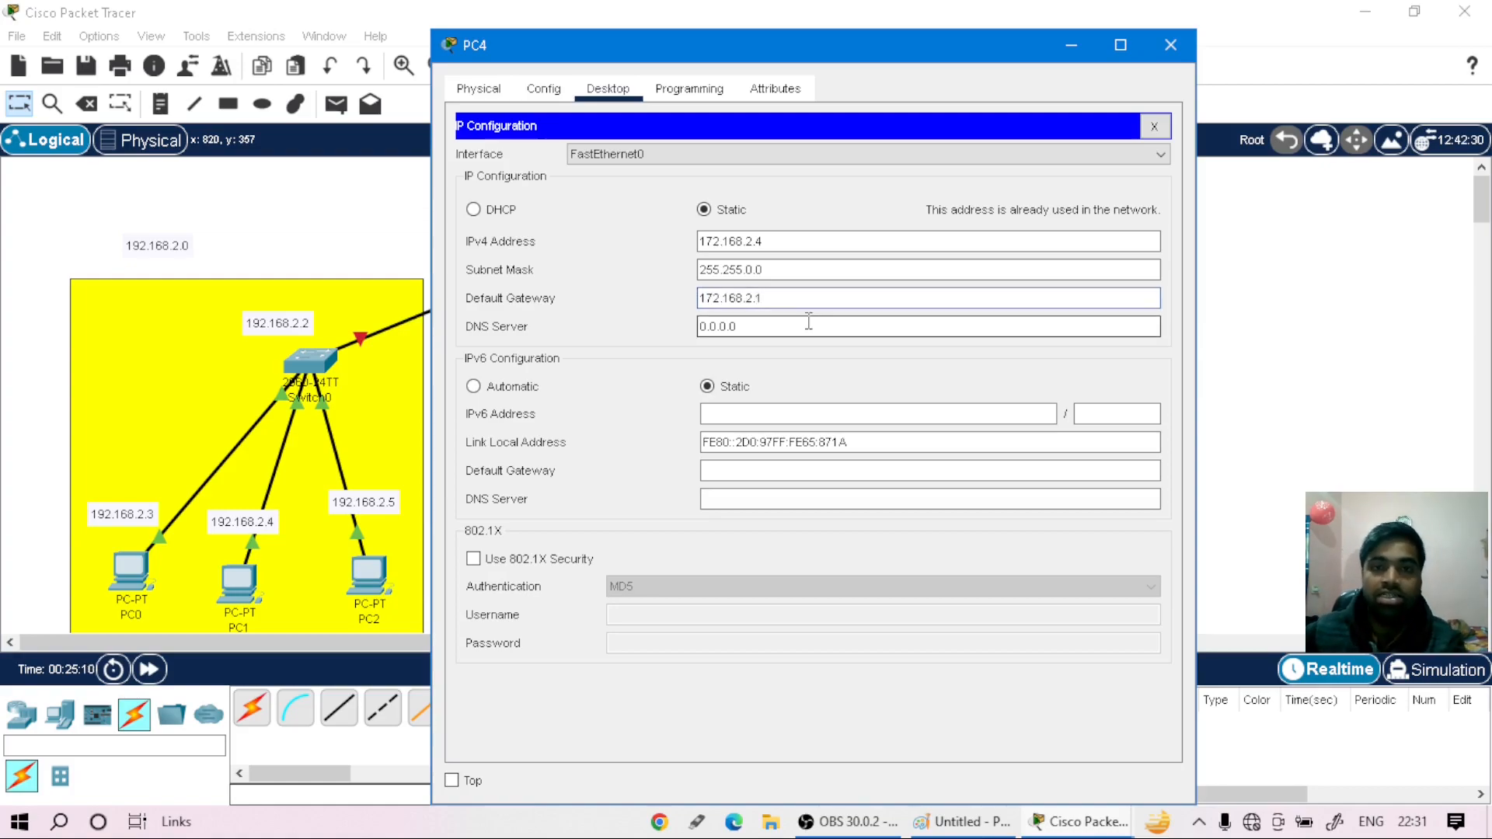
left_click(1170, 44)
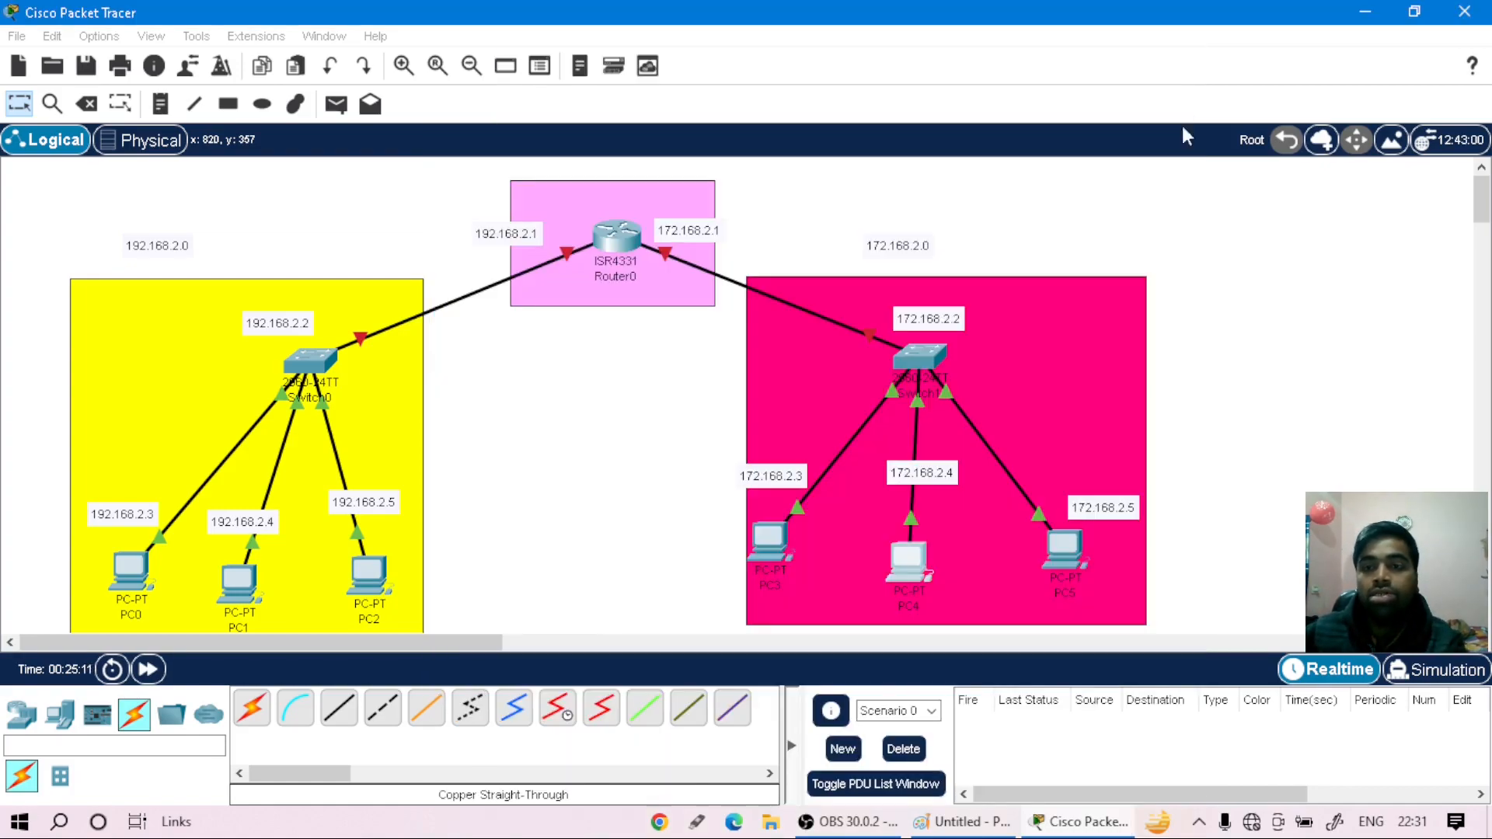
- Configure PC5 with static IPv4 address 172.168.2.5, subnet mask 255.255.0.0 and default gateway 172.168.2.1, and close its window
left_click(1065, 555)
left_click(609, 91)
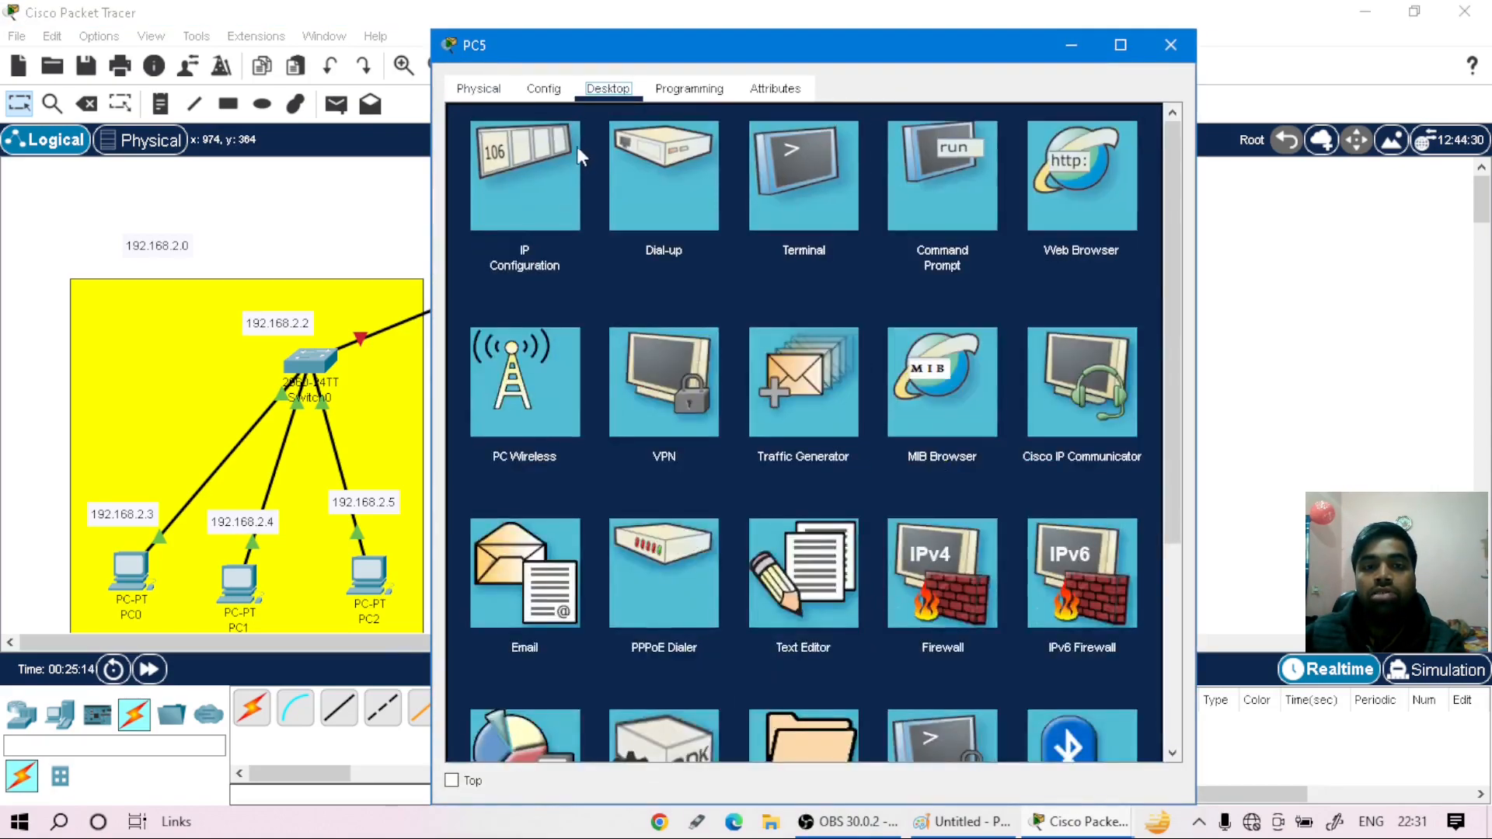
left_click(580, 146)
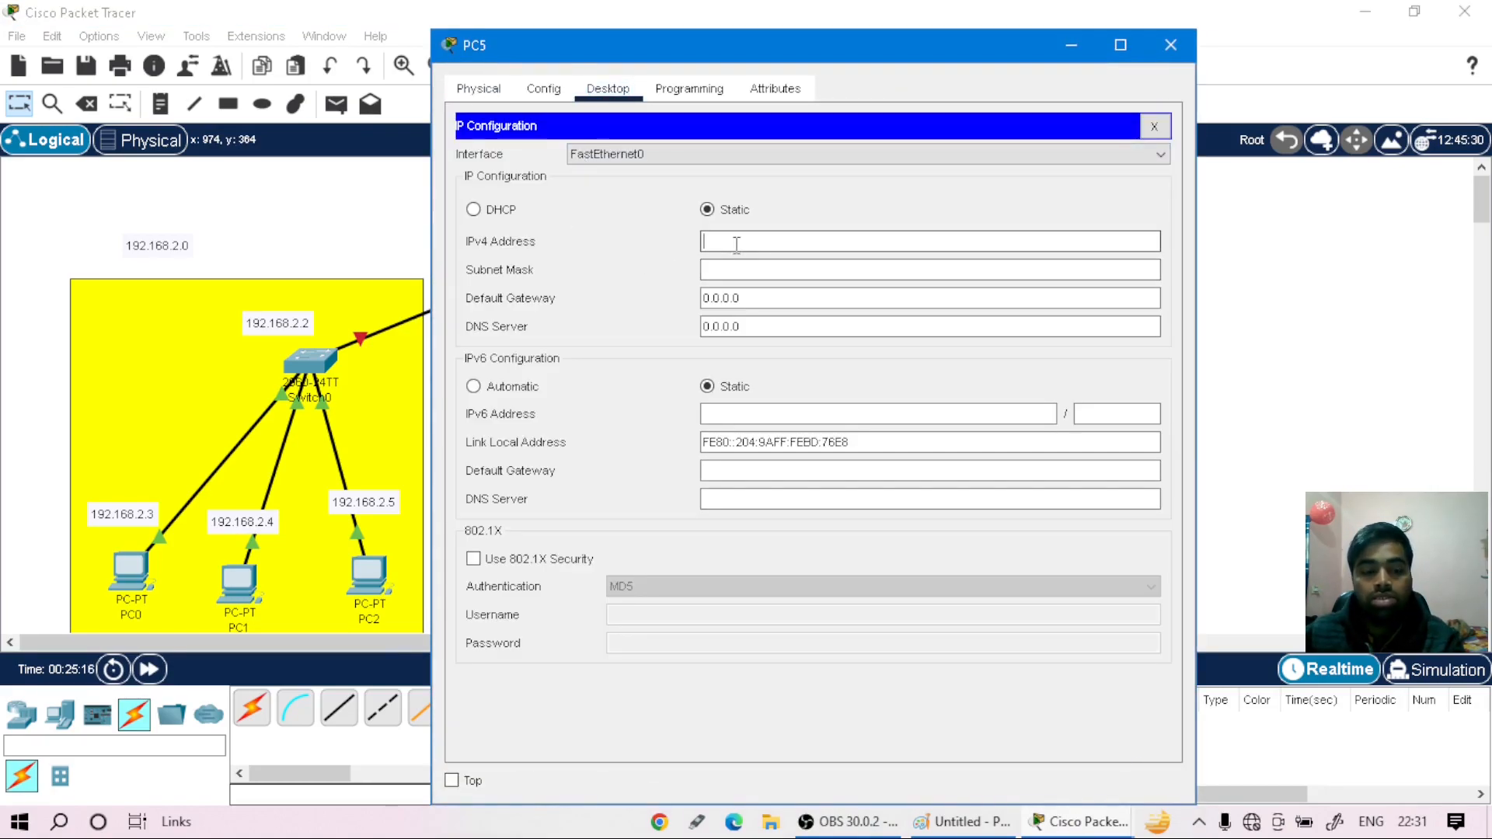
type("172.168.2.3")
key("BackSpace")
type("5")
left_click(736, 300)
left_click_drag(732, 300, 704, 301)
type("172.168.2.1")
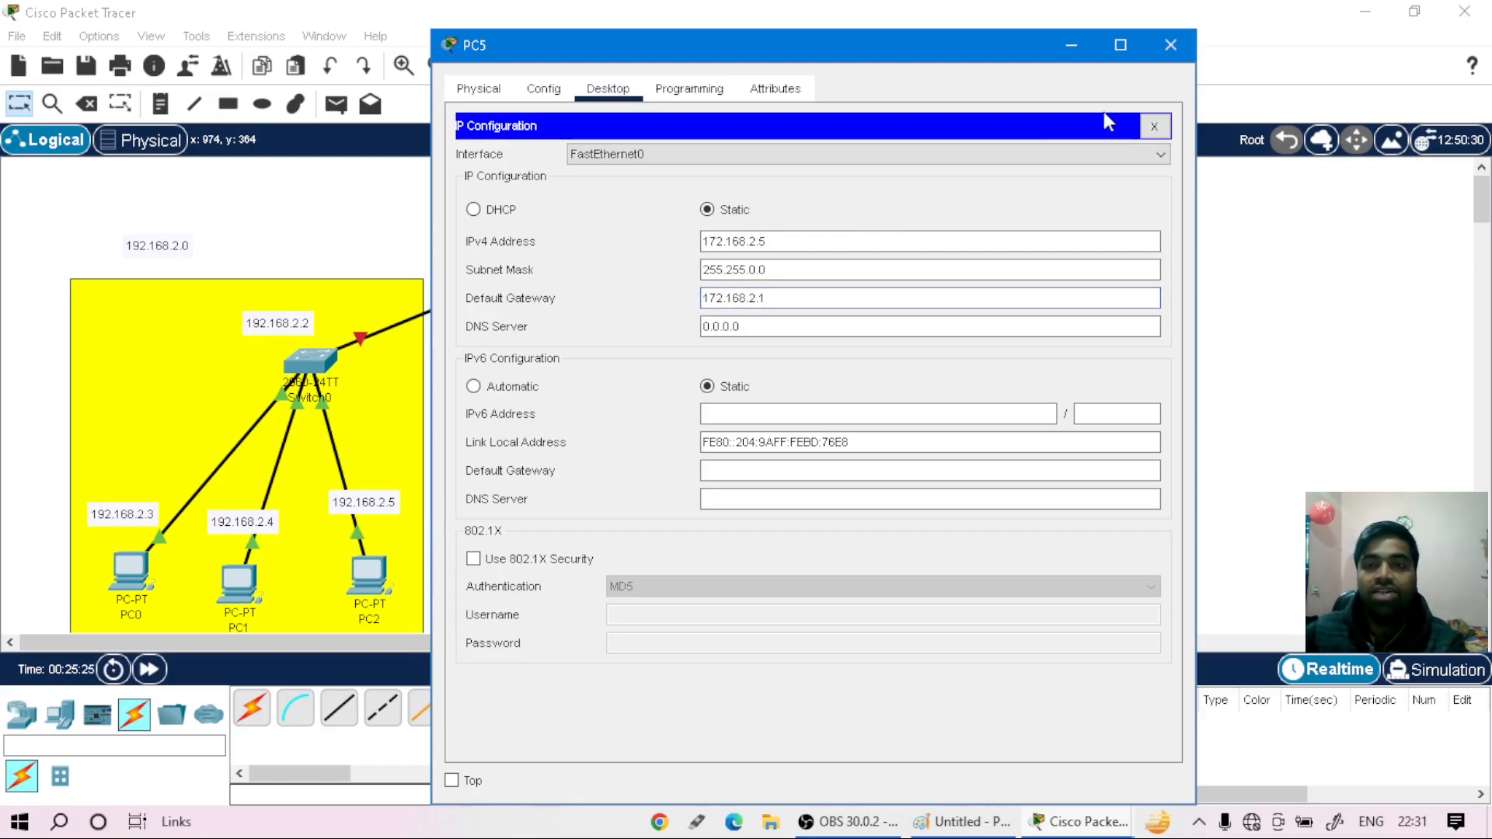
left_click(1170, 44)
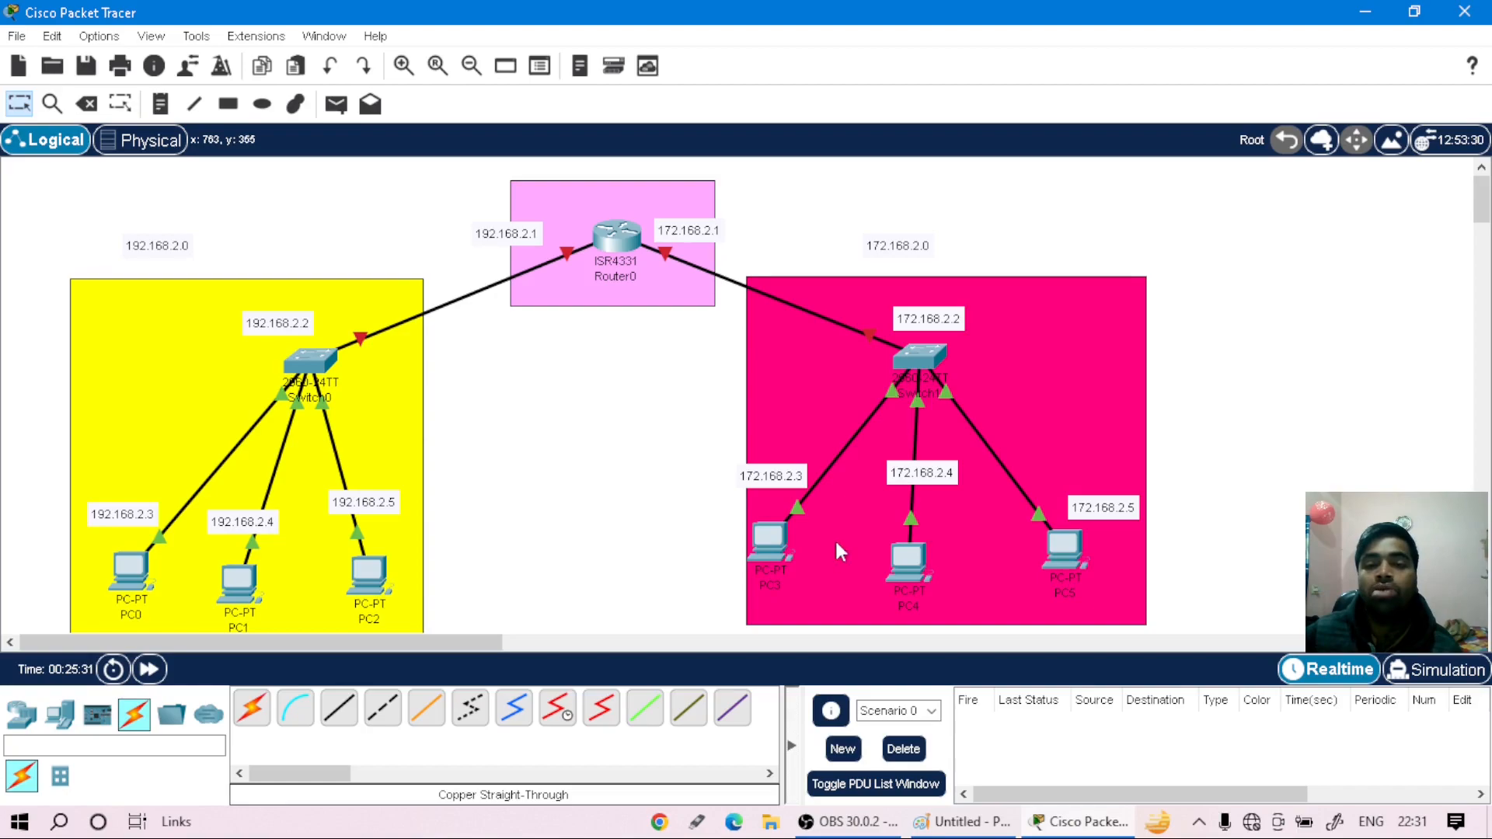
- Add a Laptop-PT end device to the workspace and place it beyond the pink 172.168.2.0 area, on the side away from the router
mouse_move(933, 359)
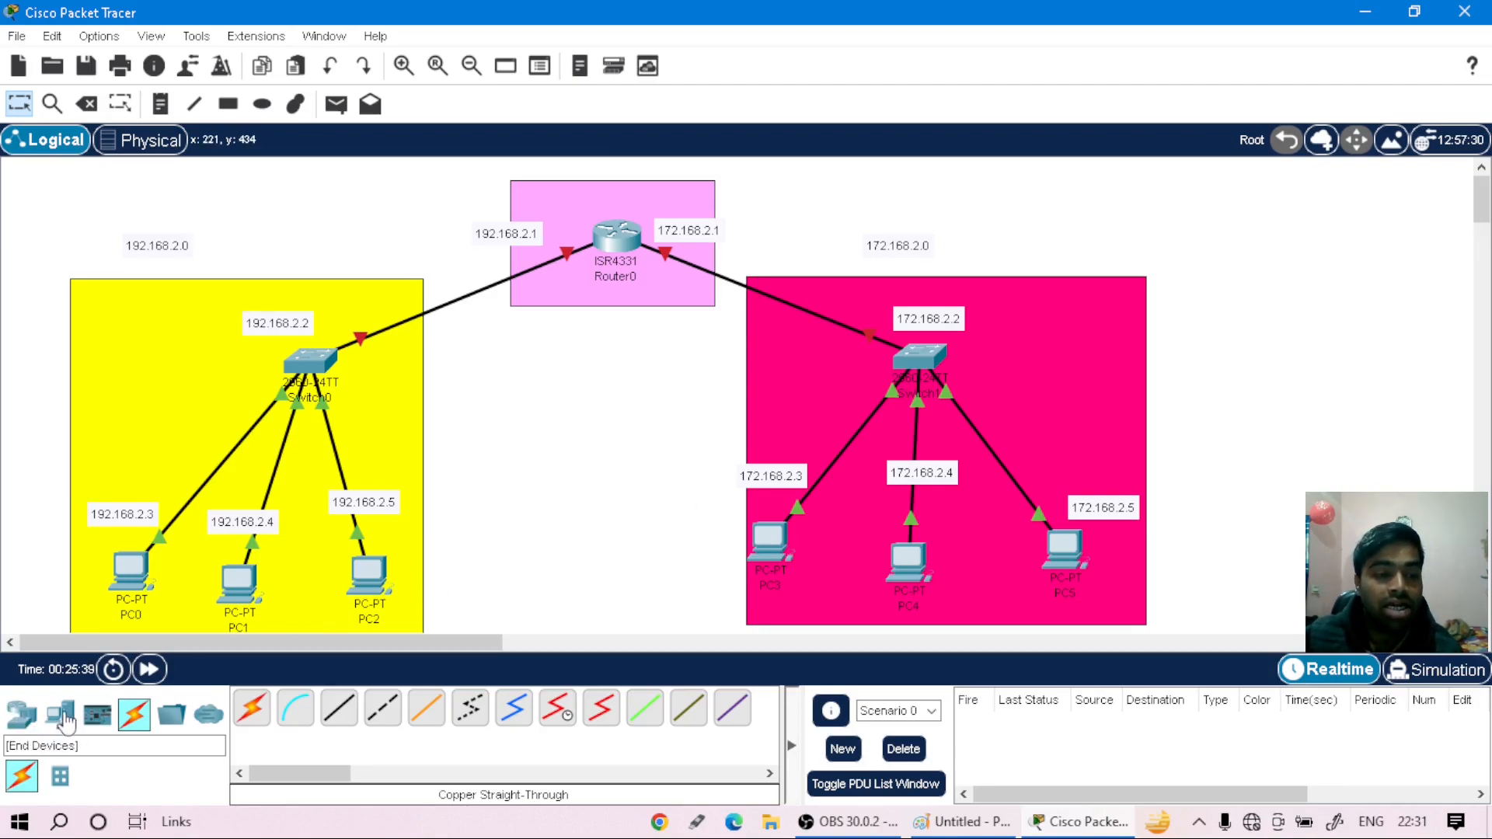
left_click(59, 713)
left_click(292, 721)
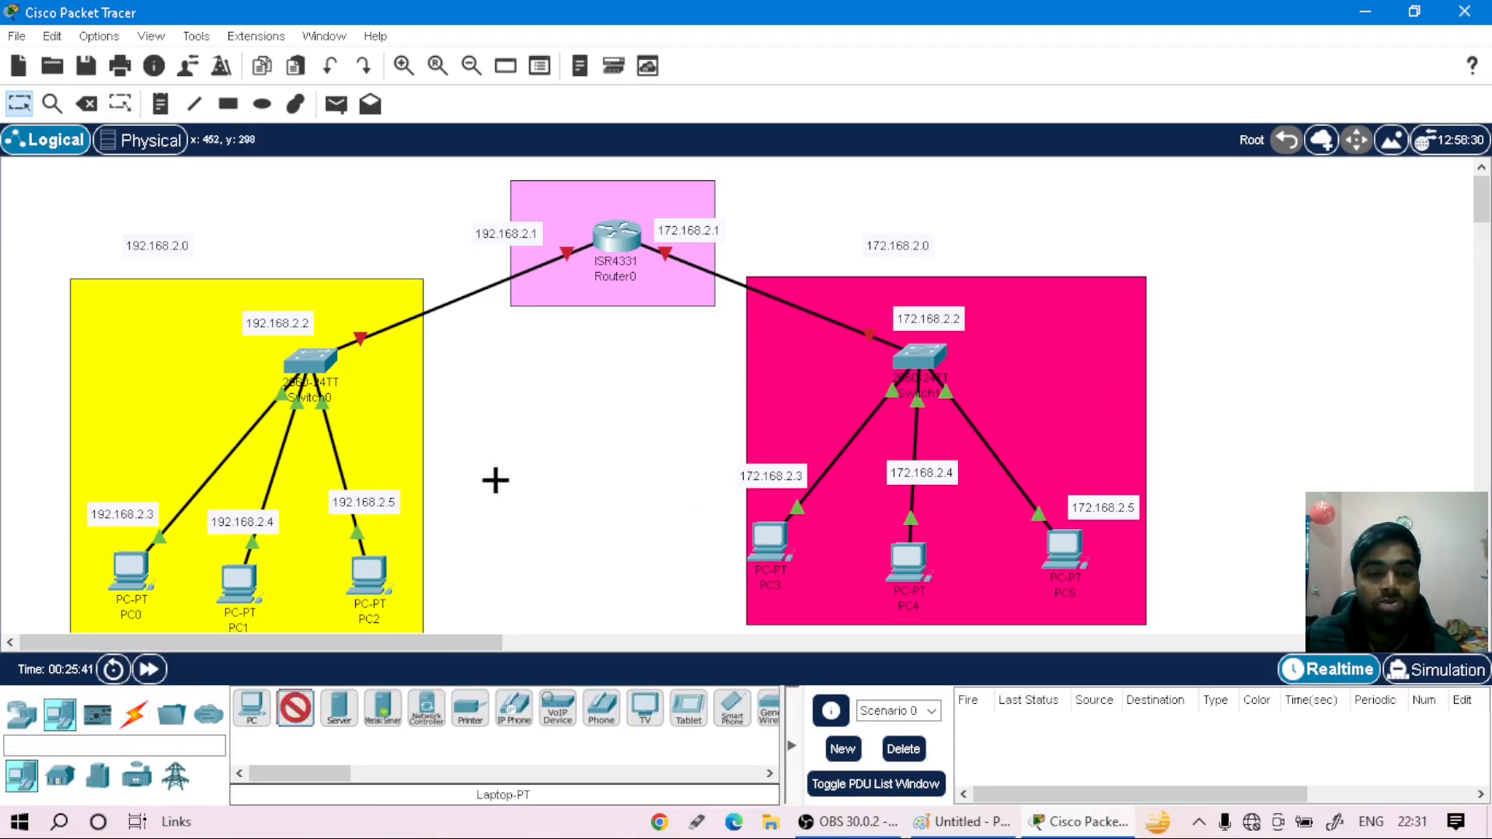
left_click(561, 452)
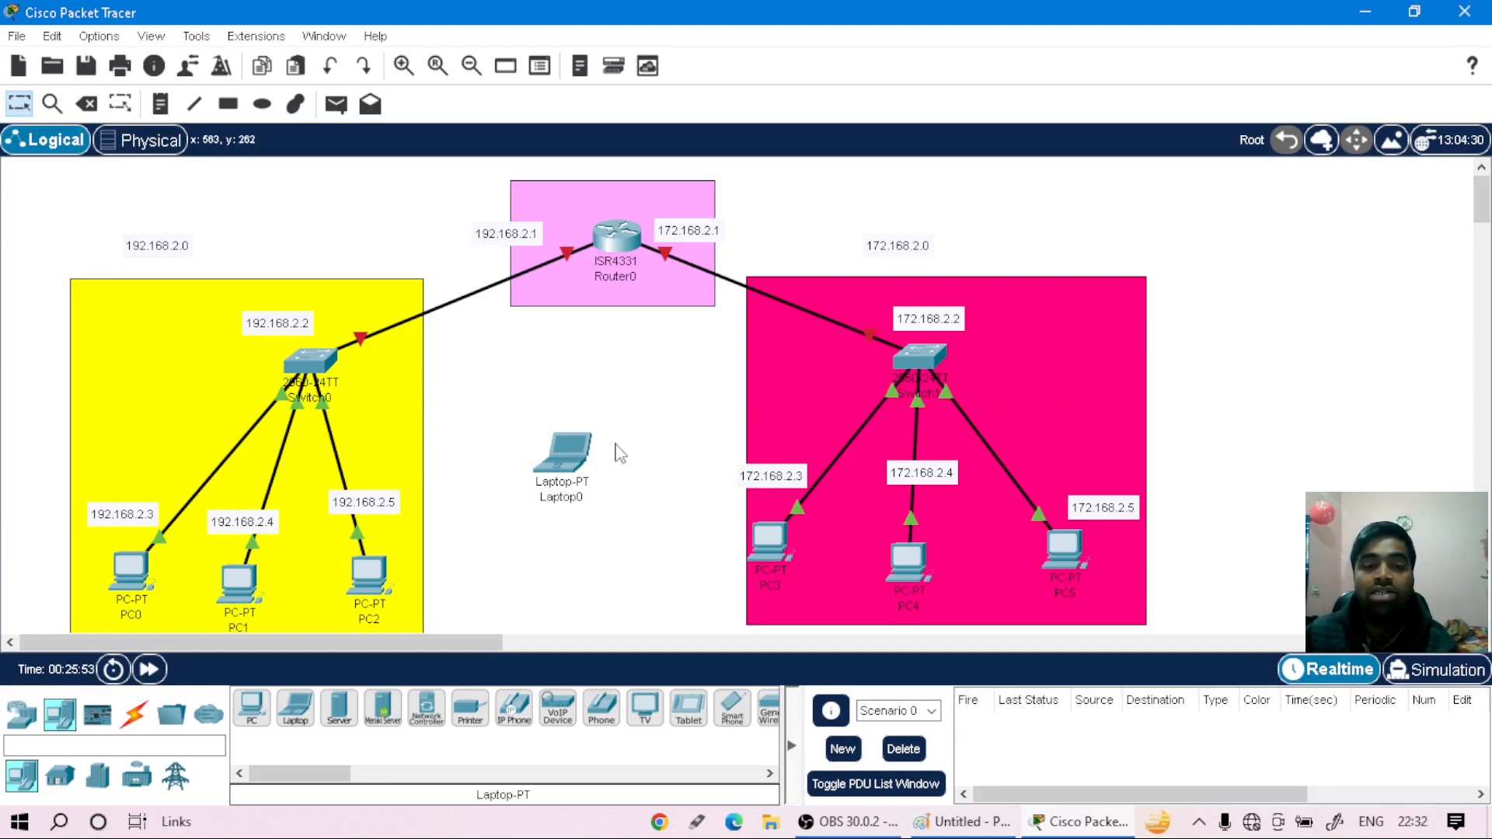
left_click_drag(565, 460, 1341, 309)
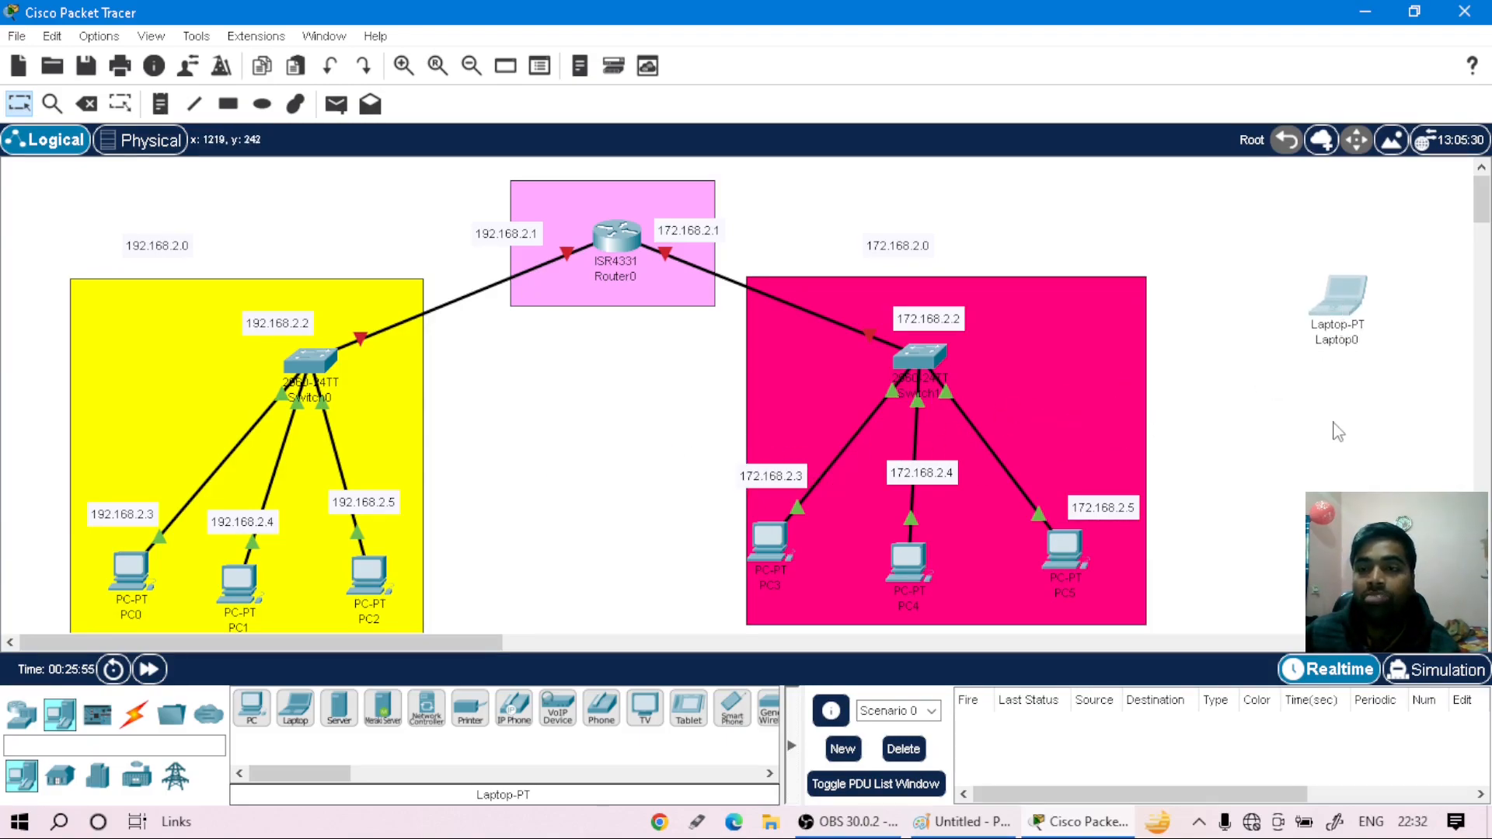
- Configure Laptop0 with static IPv4 address 201.100.1.1 and subnet mask 255.255.255.0, and close its window
left_click(1350, 303)
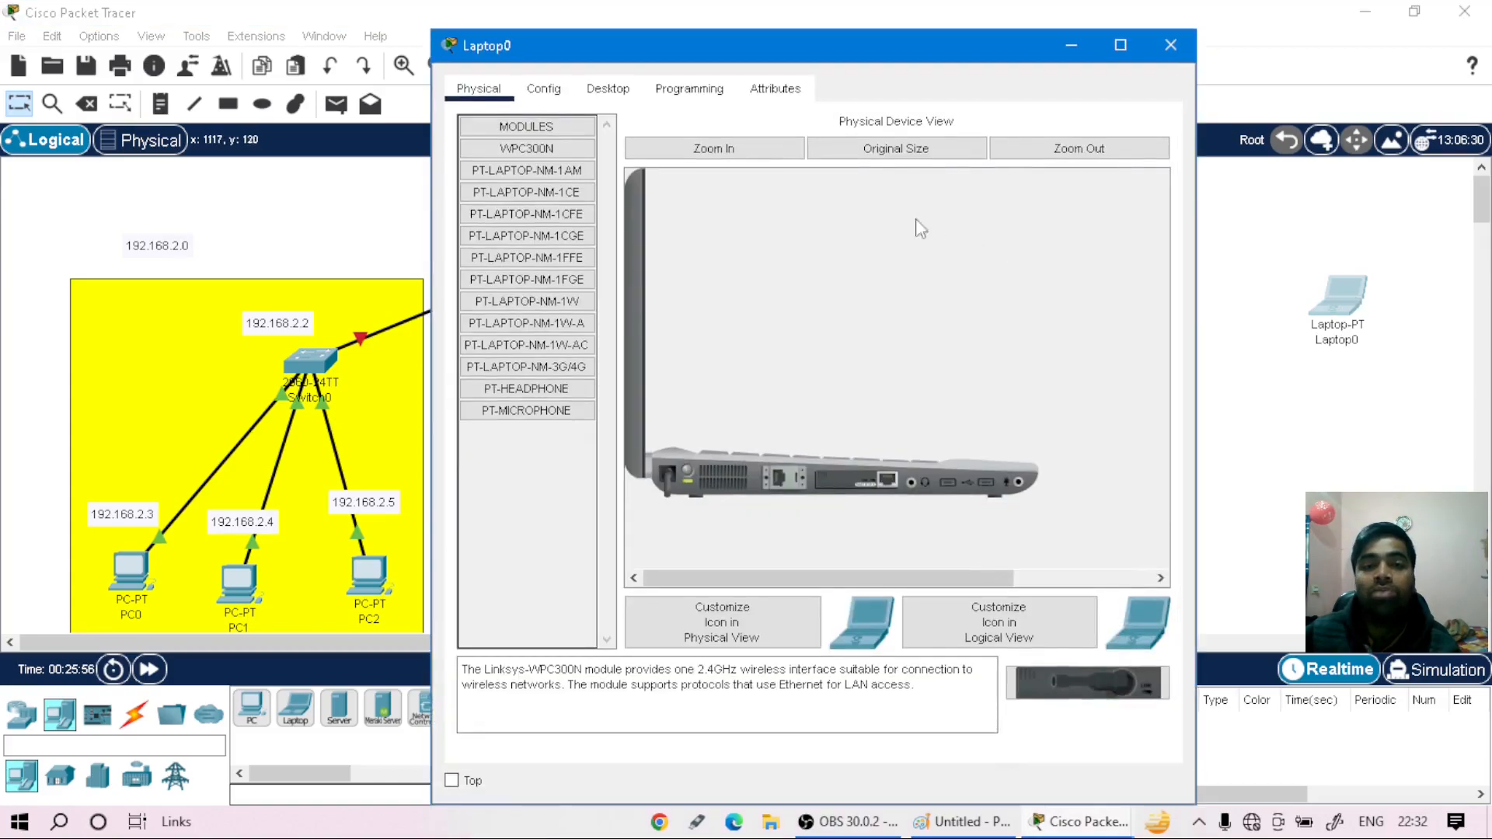
left_click(610, 89)
left_click(548, 176)
left_click(734, 240)
type("201.100.")
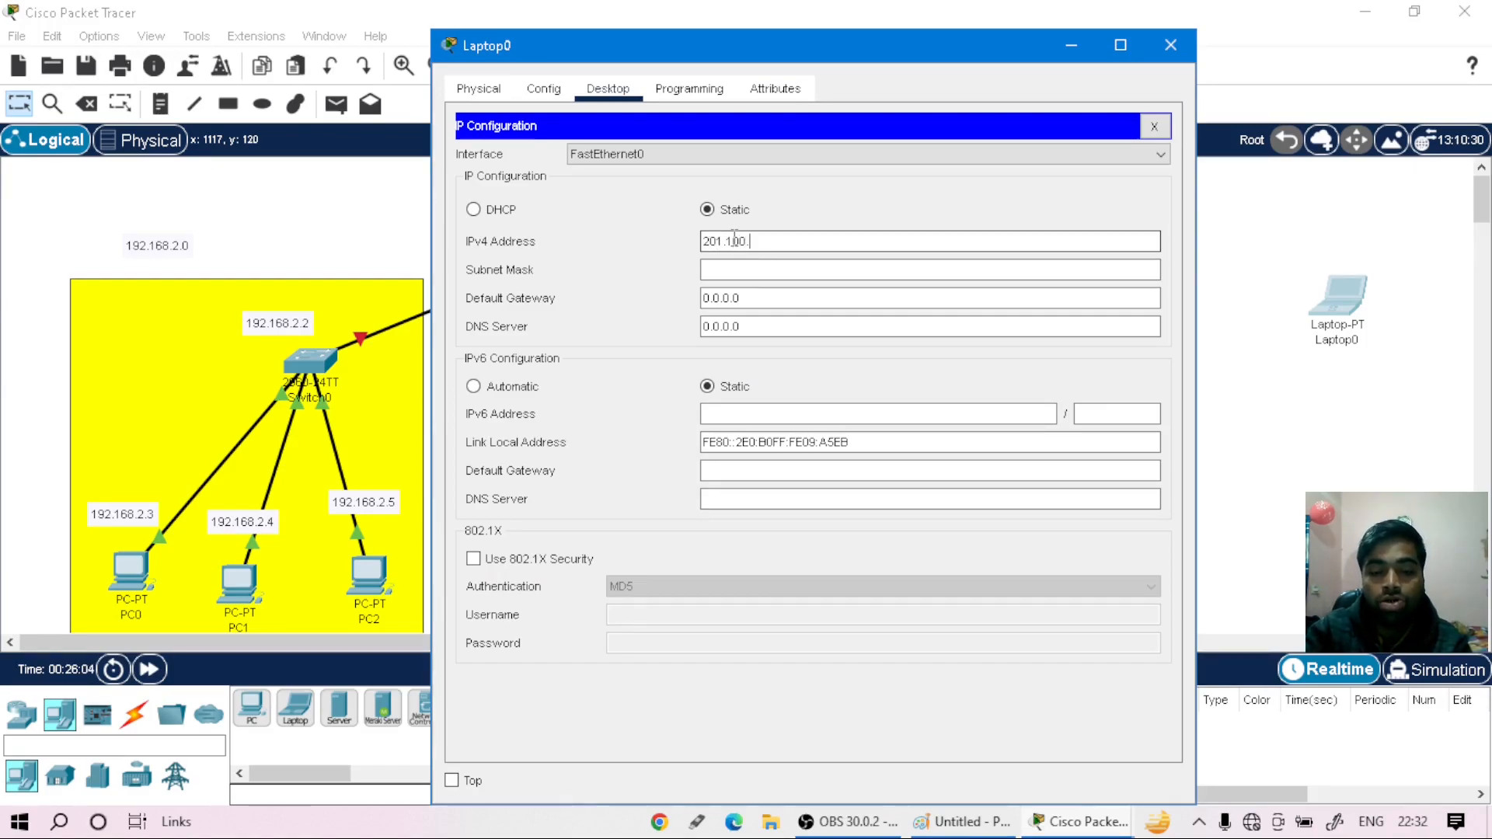
type("1.1")
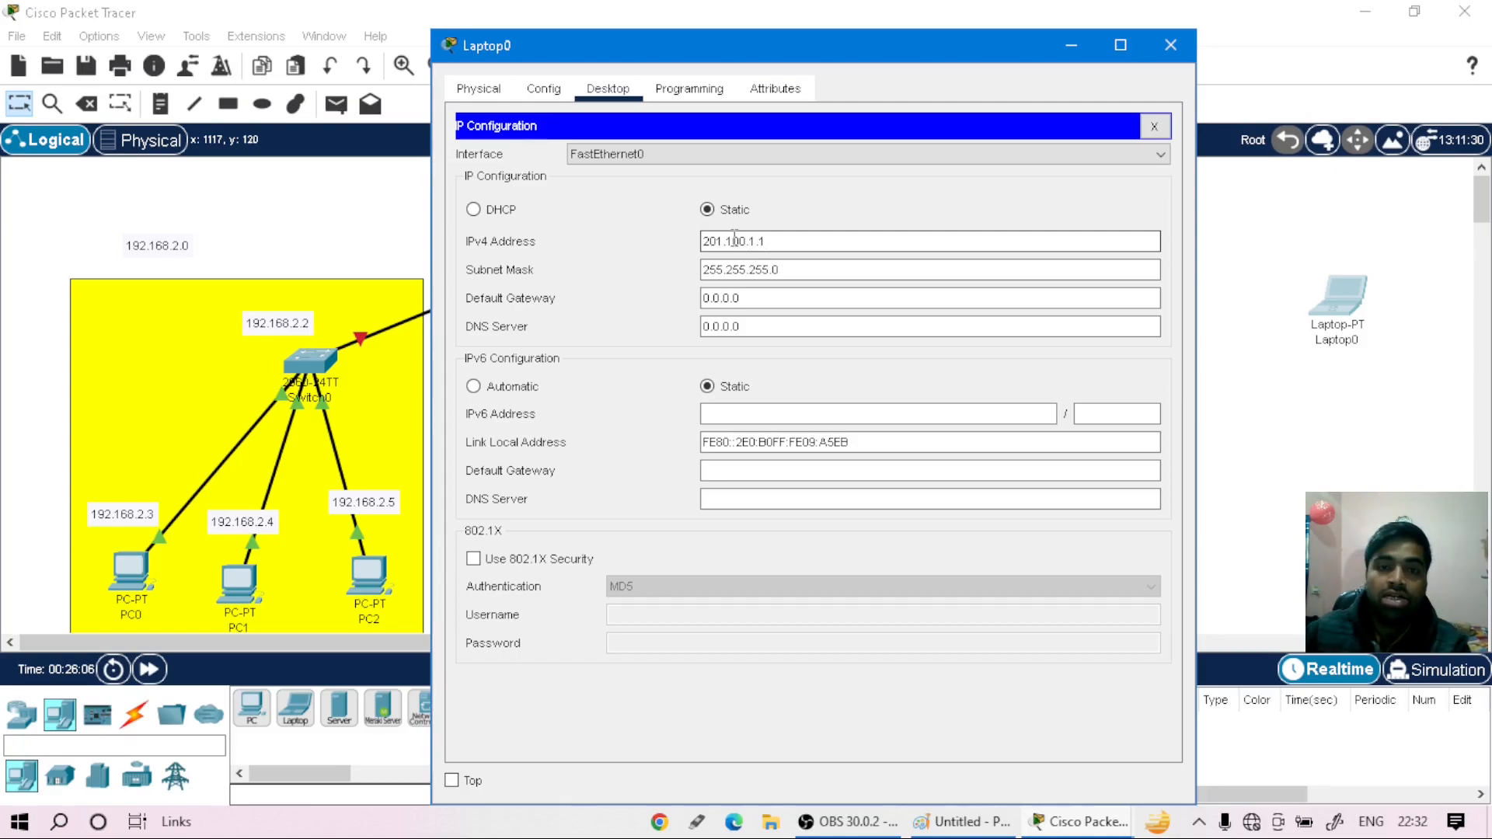
left_click(1170, 44)
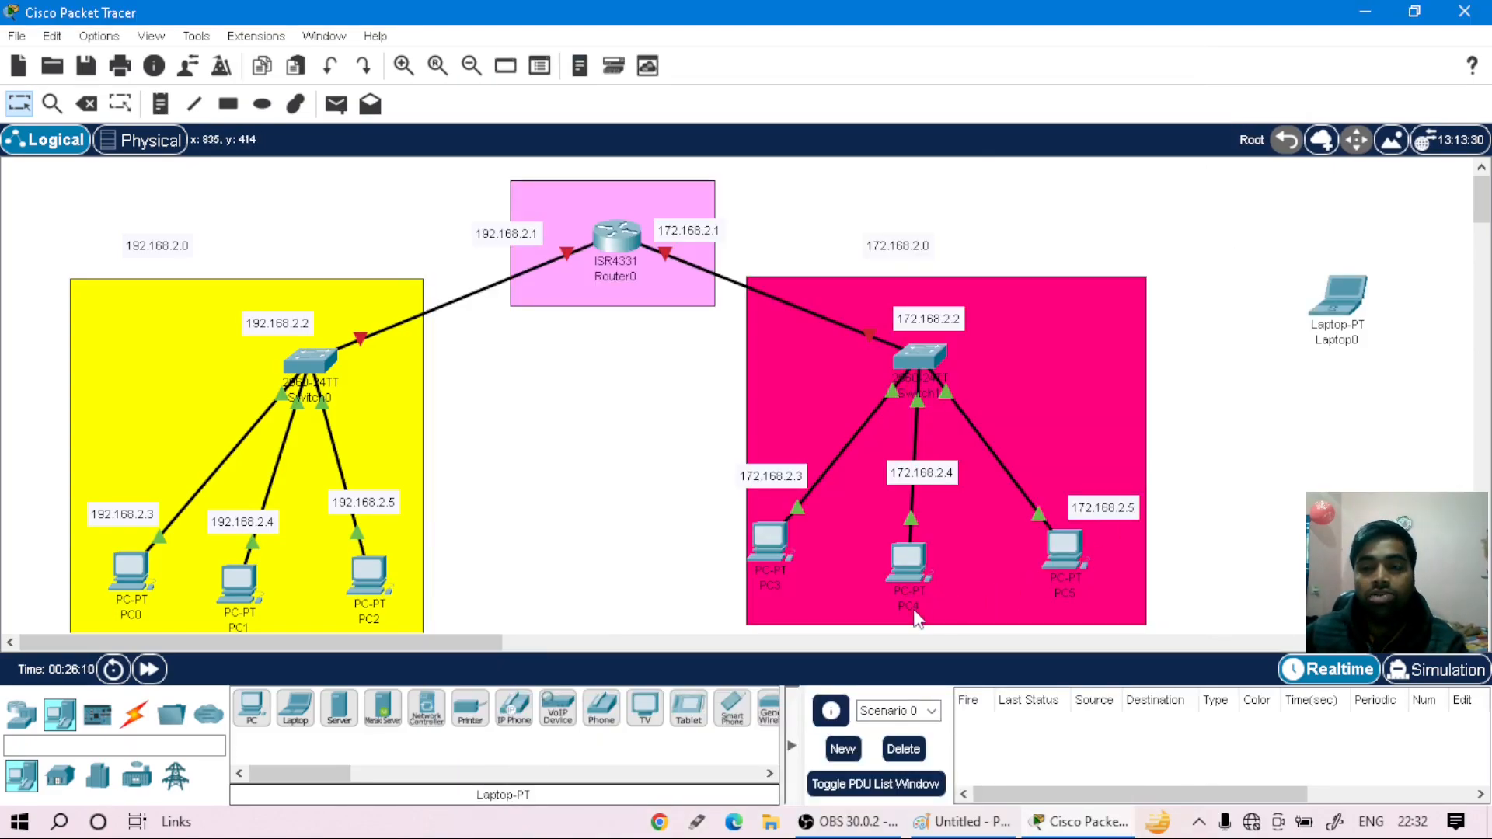
- Connect Laptop0's RS 232 port to the switch of the 172.168.2.0 network with a console cable
left_click(134, 714)
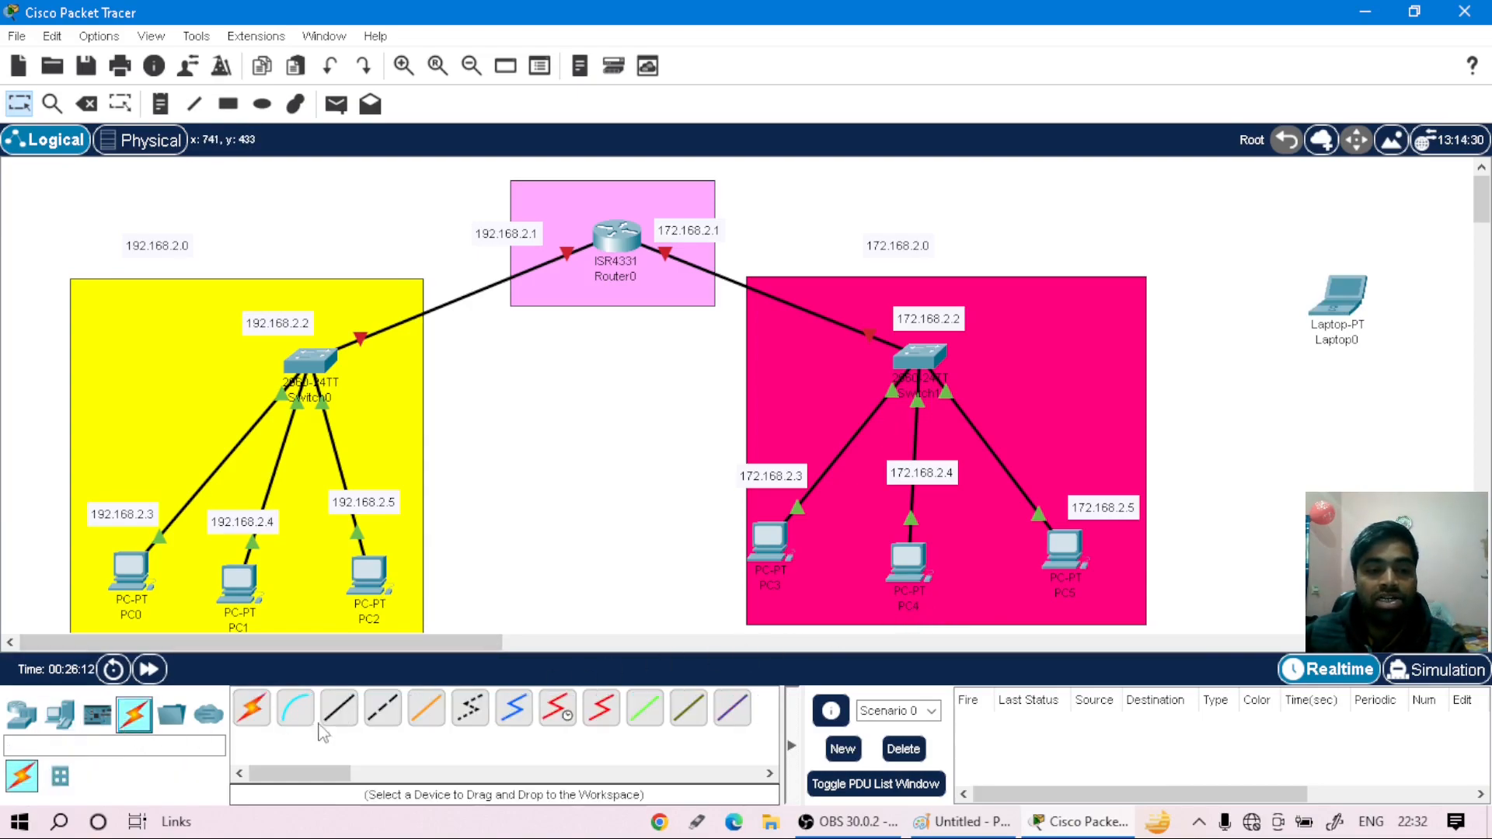
left_click(302, 713)
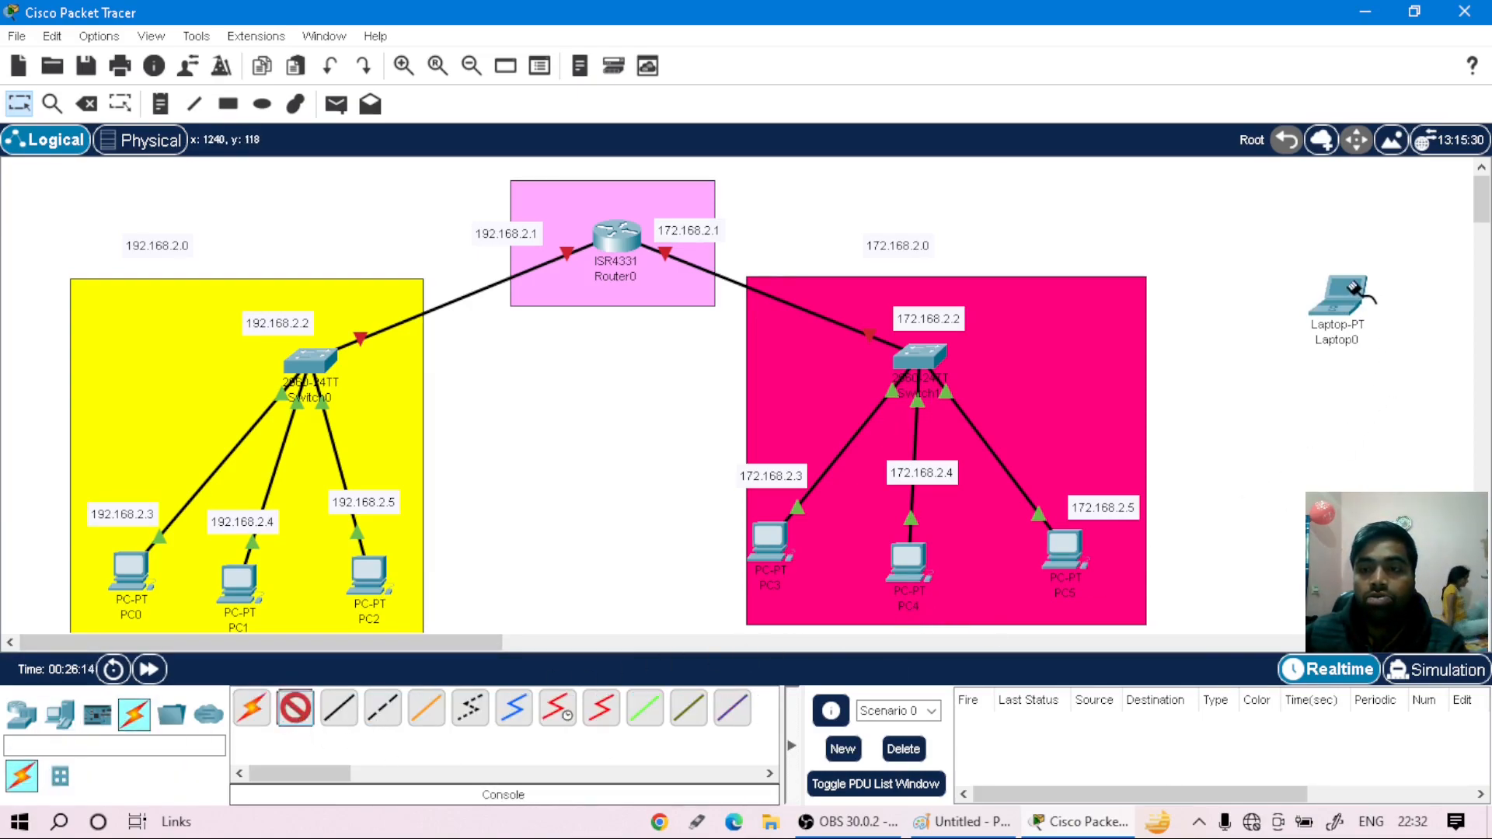
left_click(1358, 294)
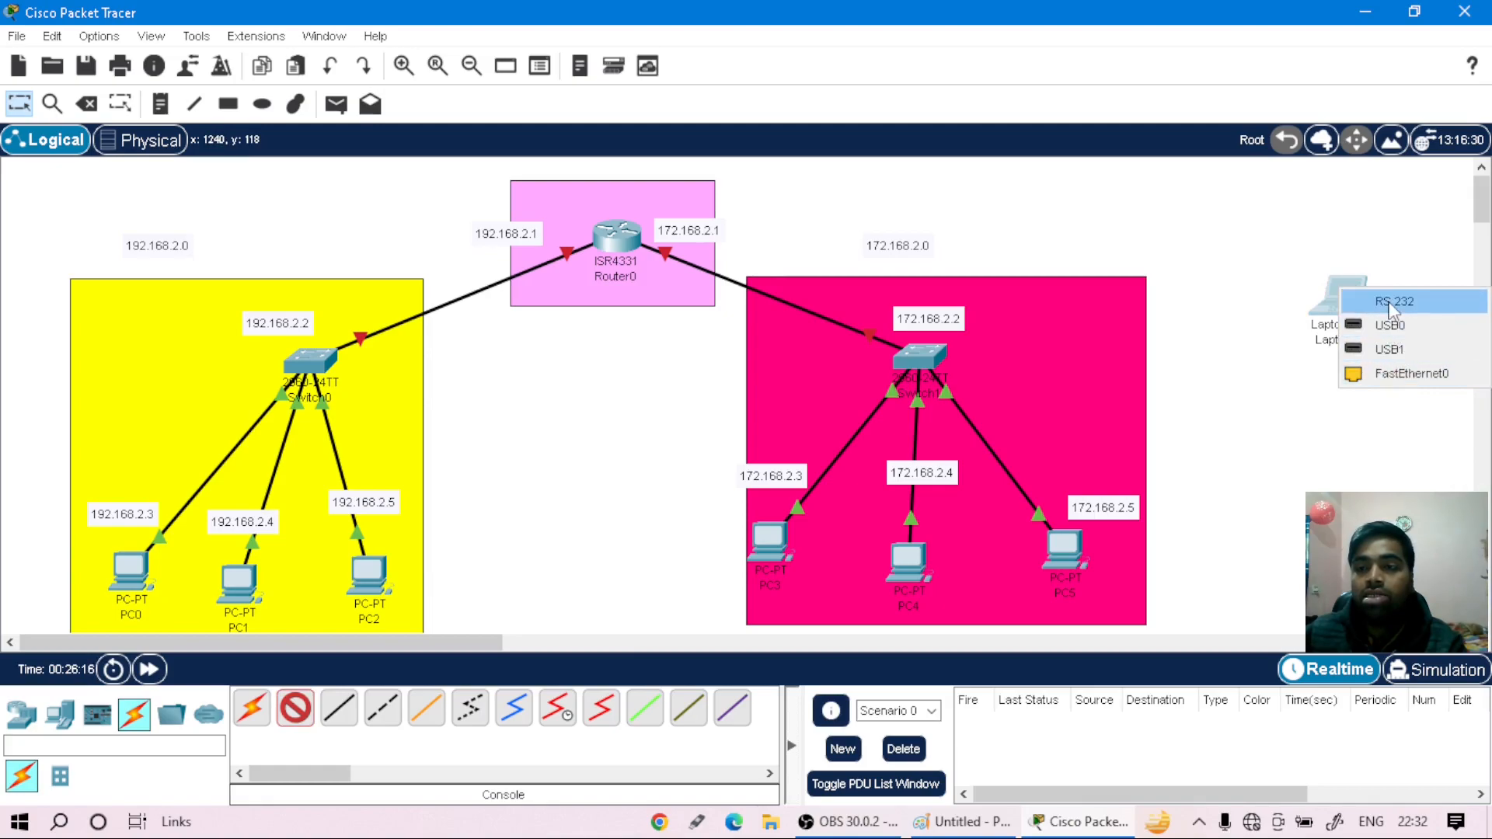
left_click(1390, 301)
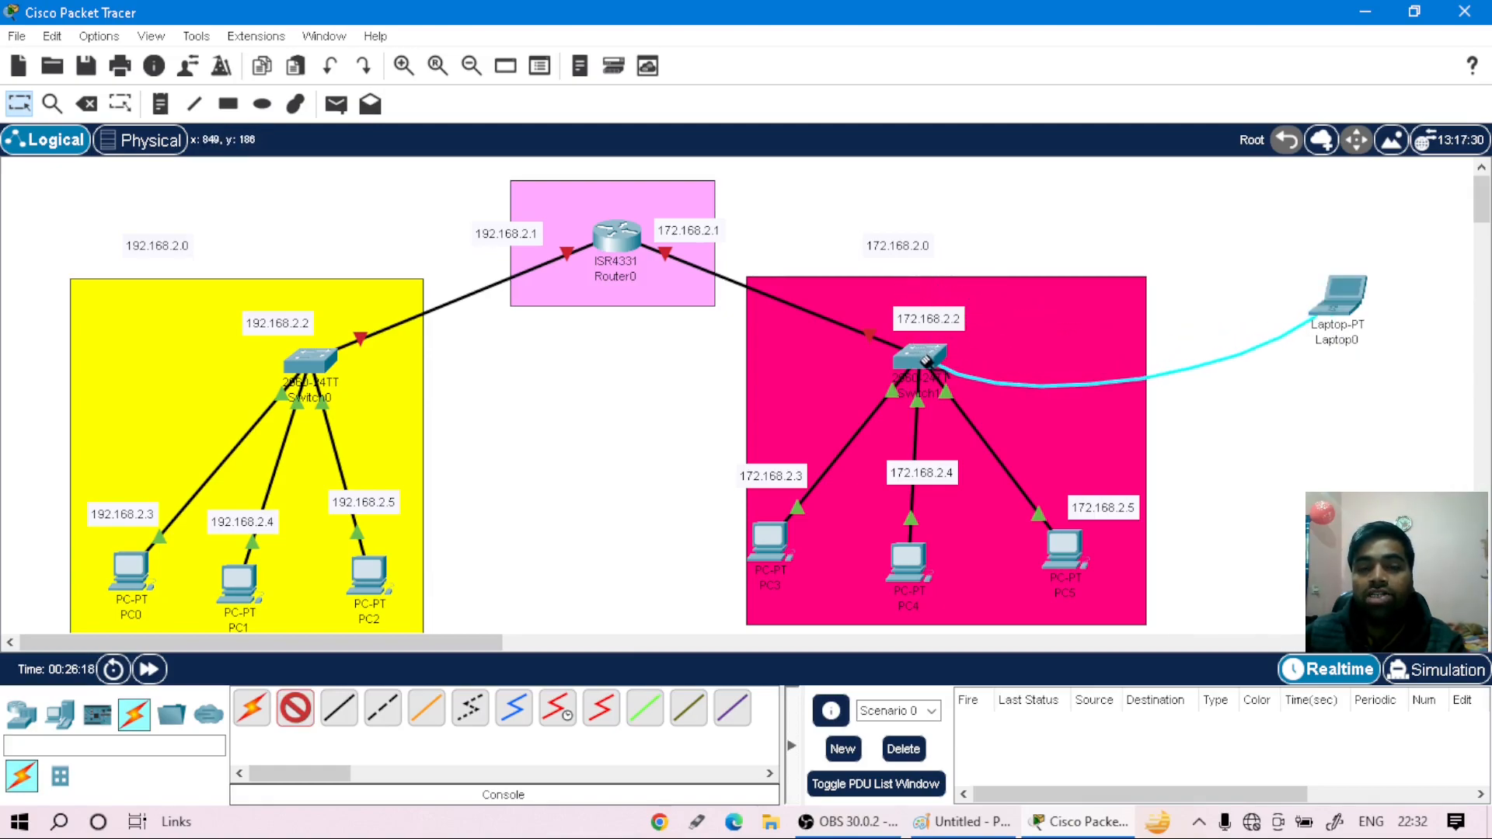
left_click(936, 368)
left_click(986, 15)
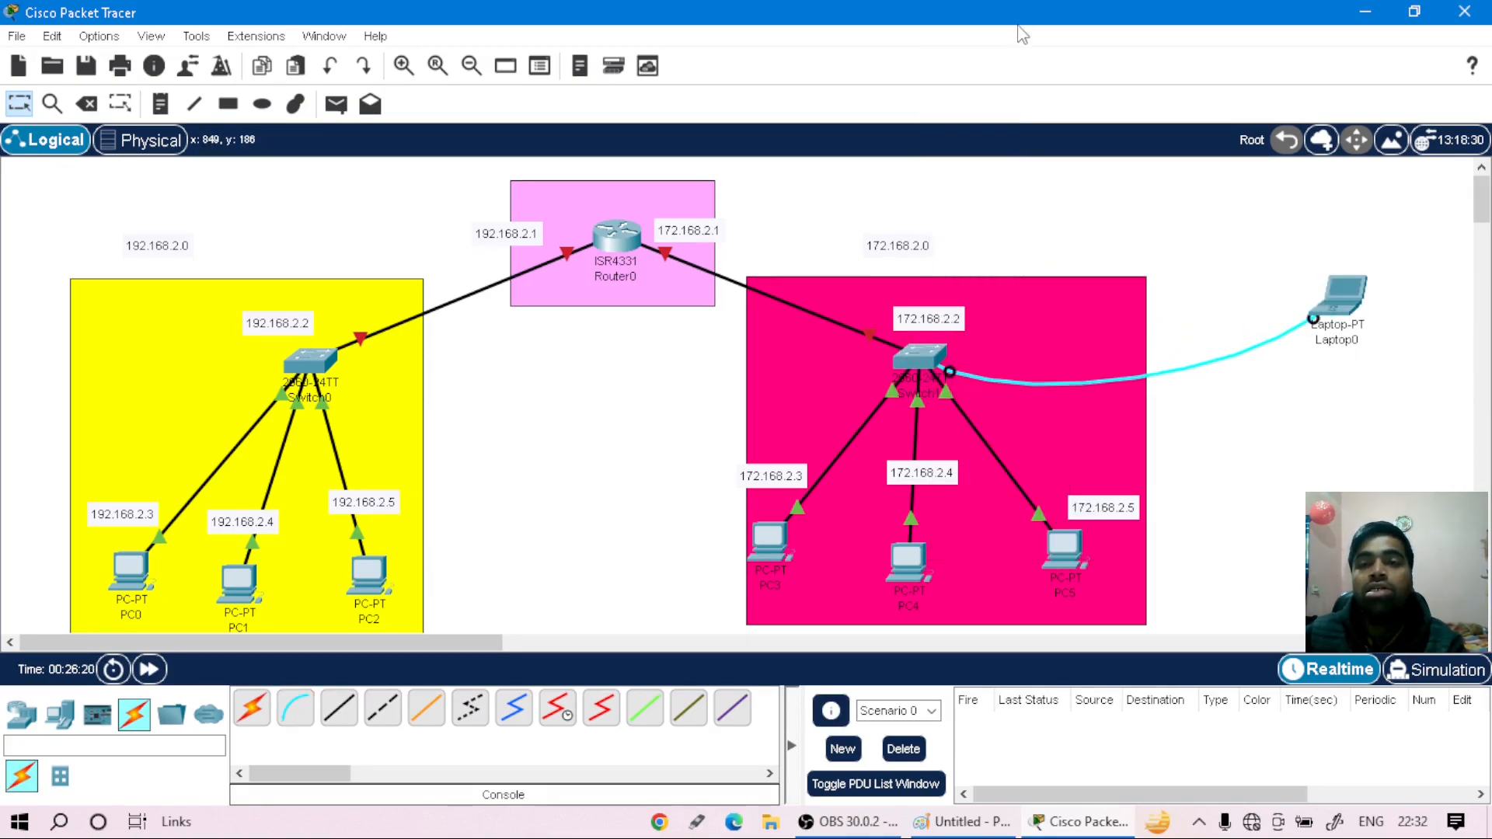
- Open a terminal session on Laptop0 with the default connection settings and bring up the switch's command prompt
left_click(1342, 295)
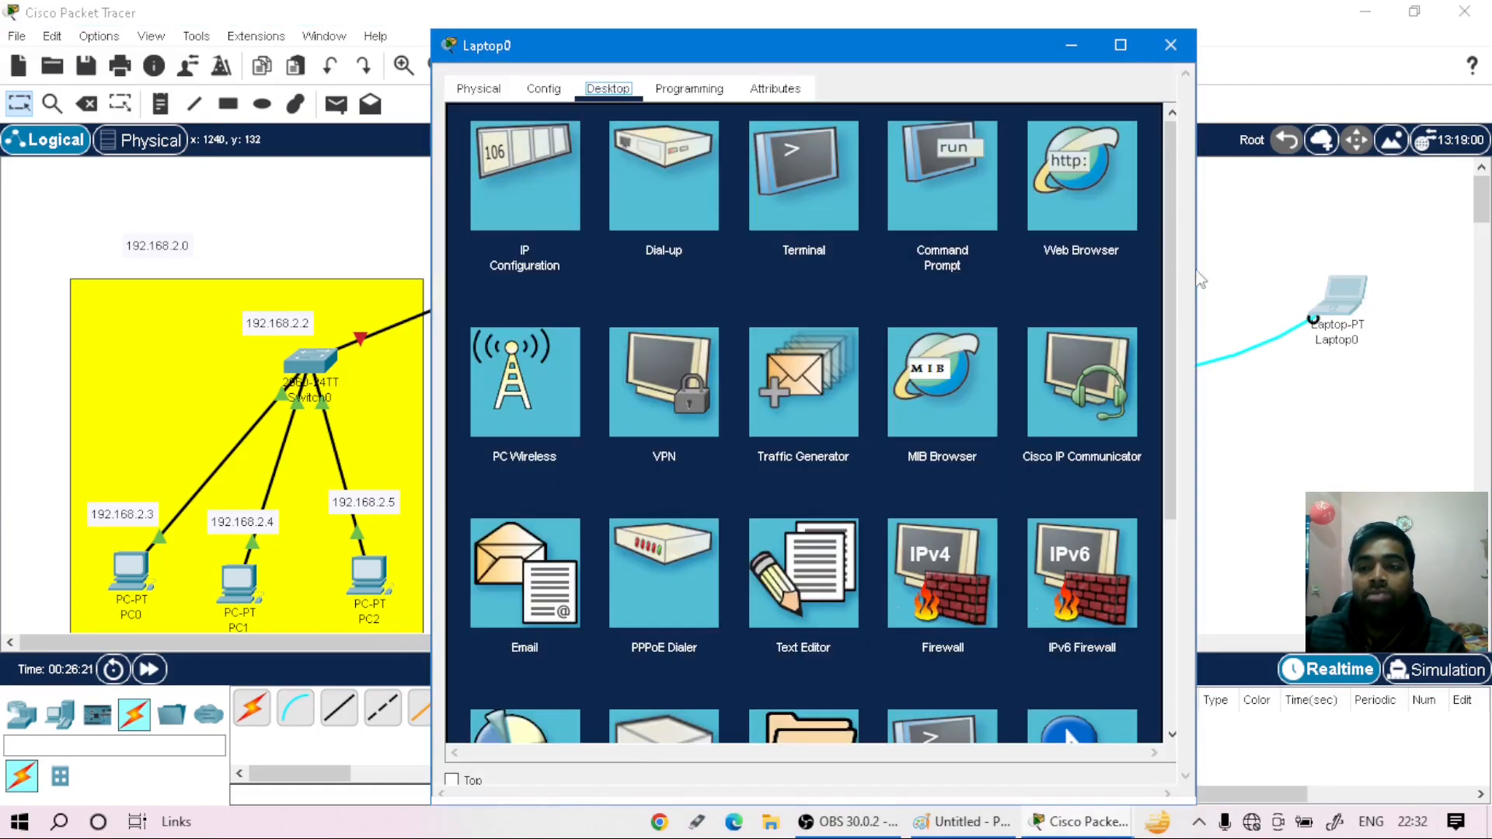
left_click(786, 191)
left_click(1116, 336)
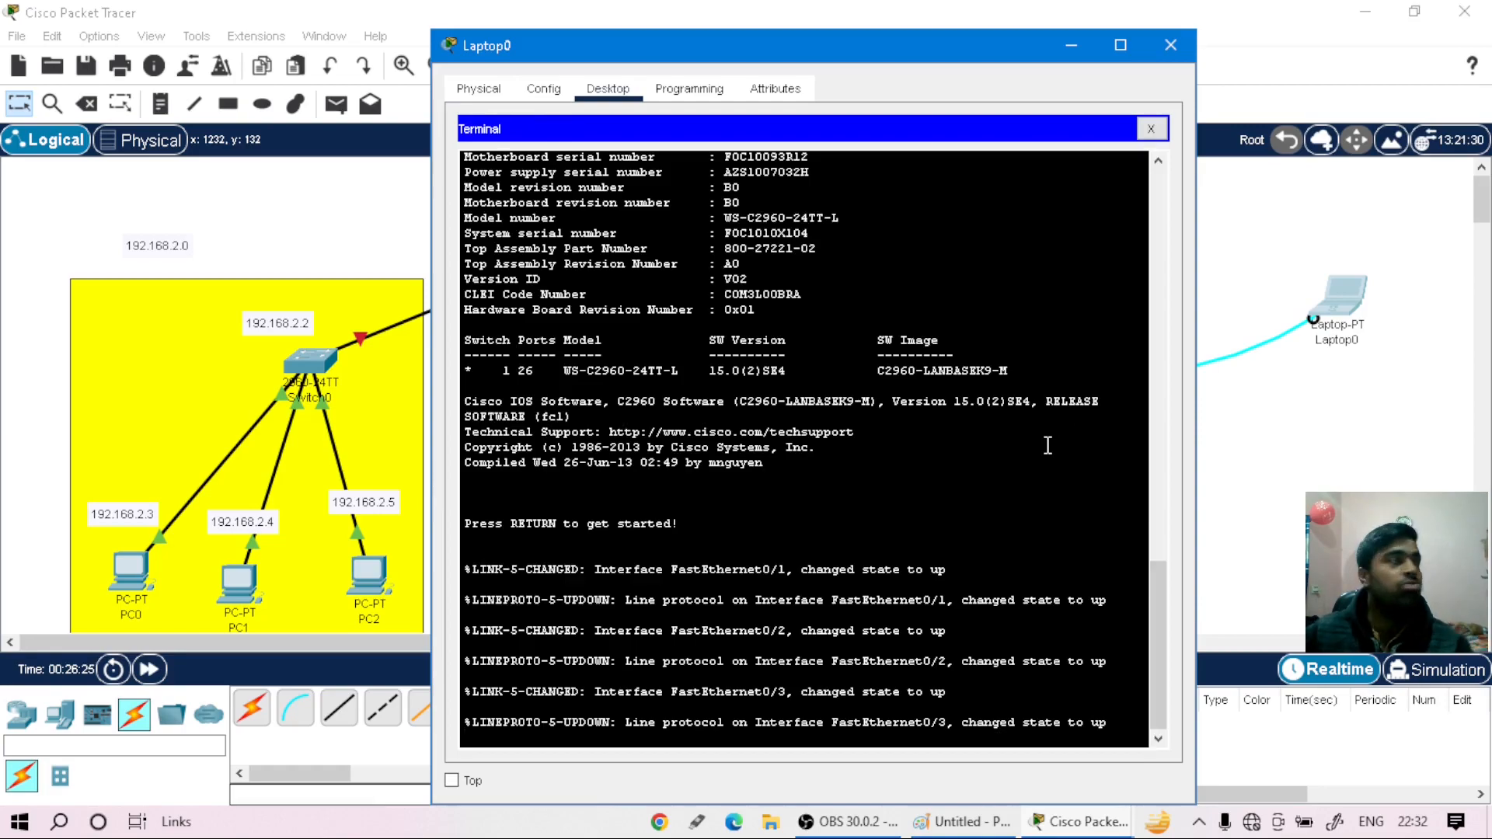
key("Return")
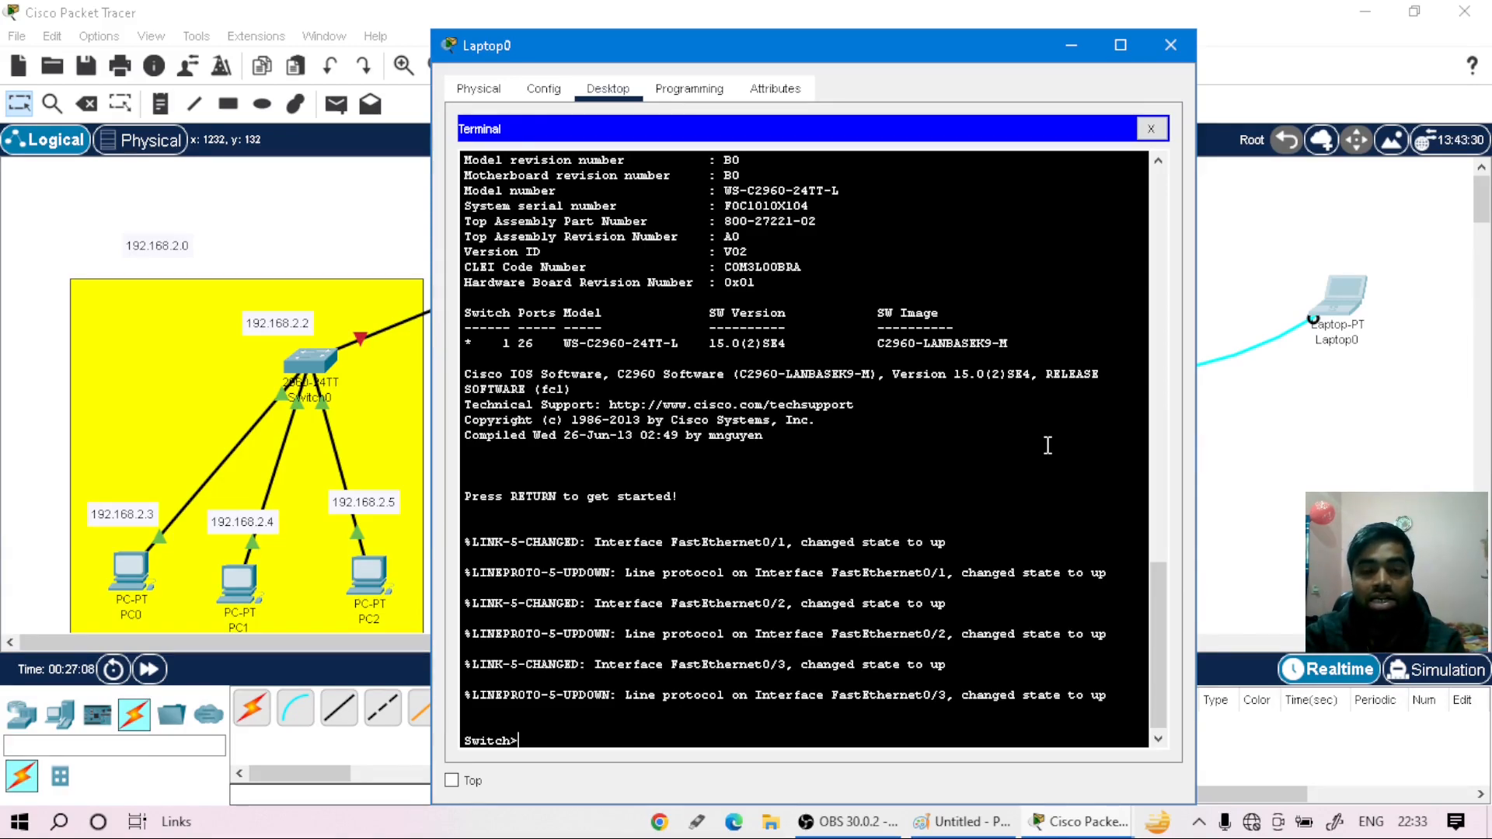
- Enter privileged mode on the switch with enable, and global configuration mode with configure terminal
type("ENA")
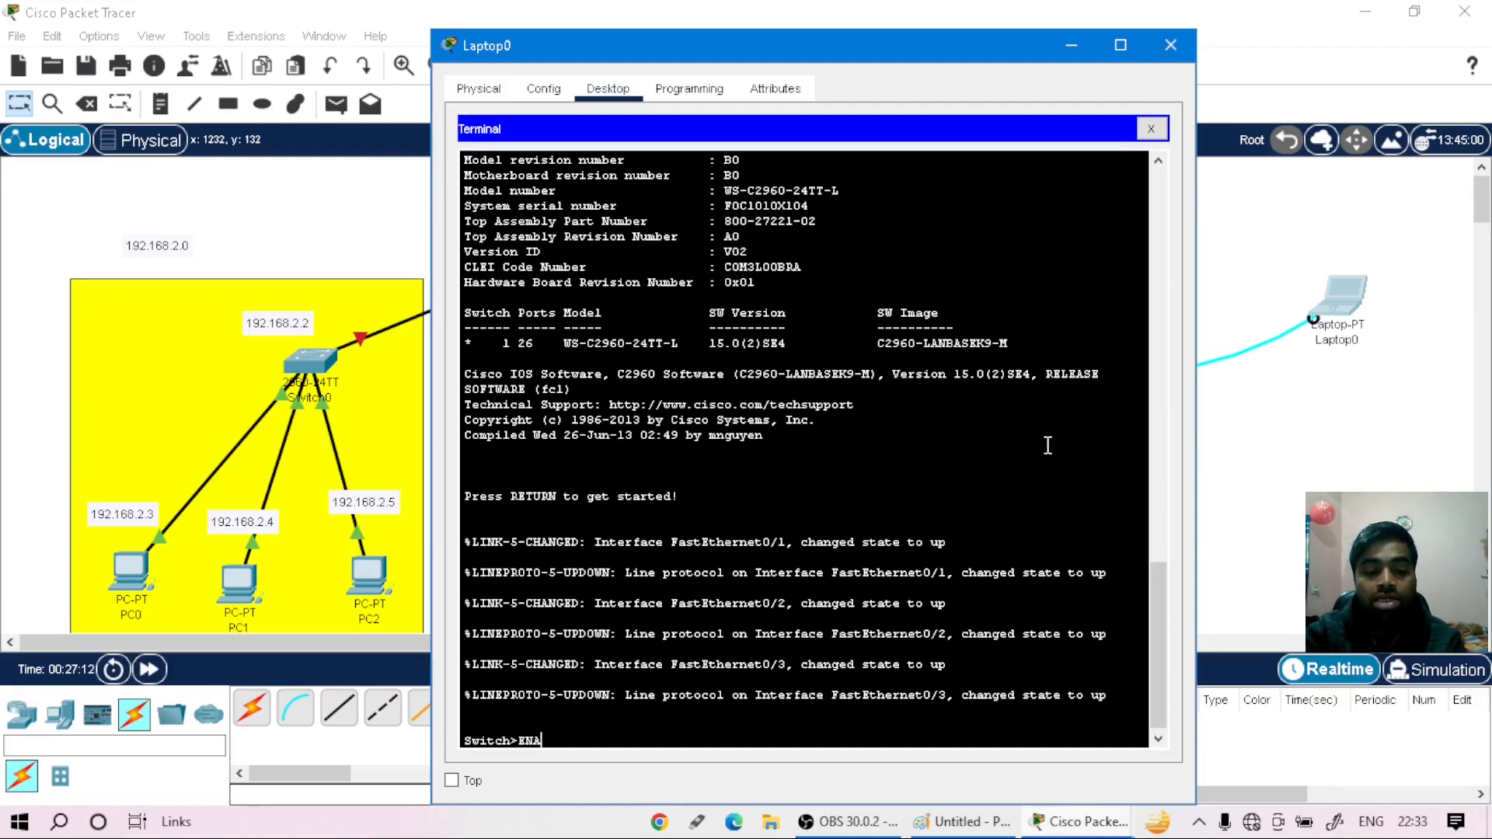
key("Tab")
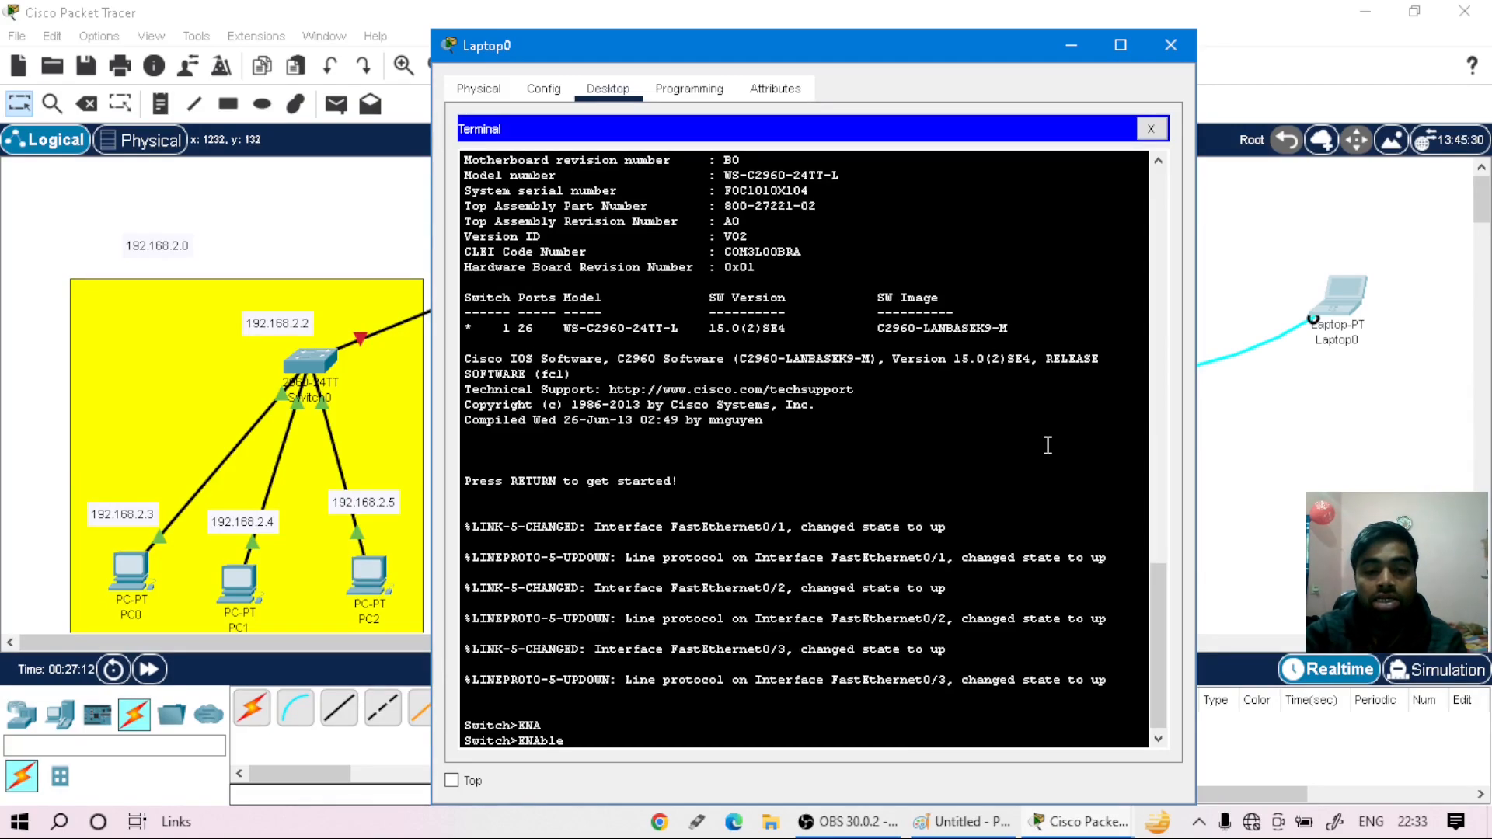
key("Return")
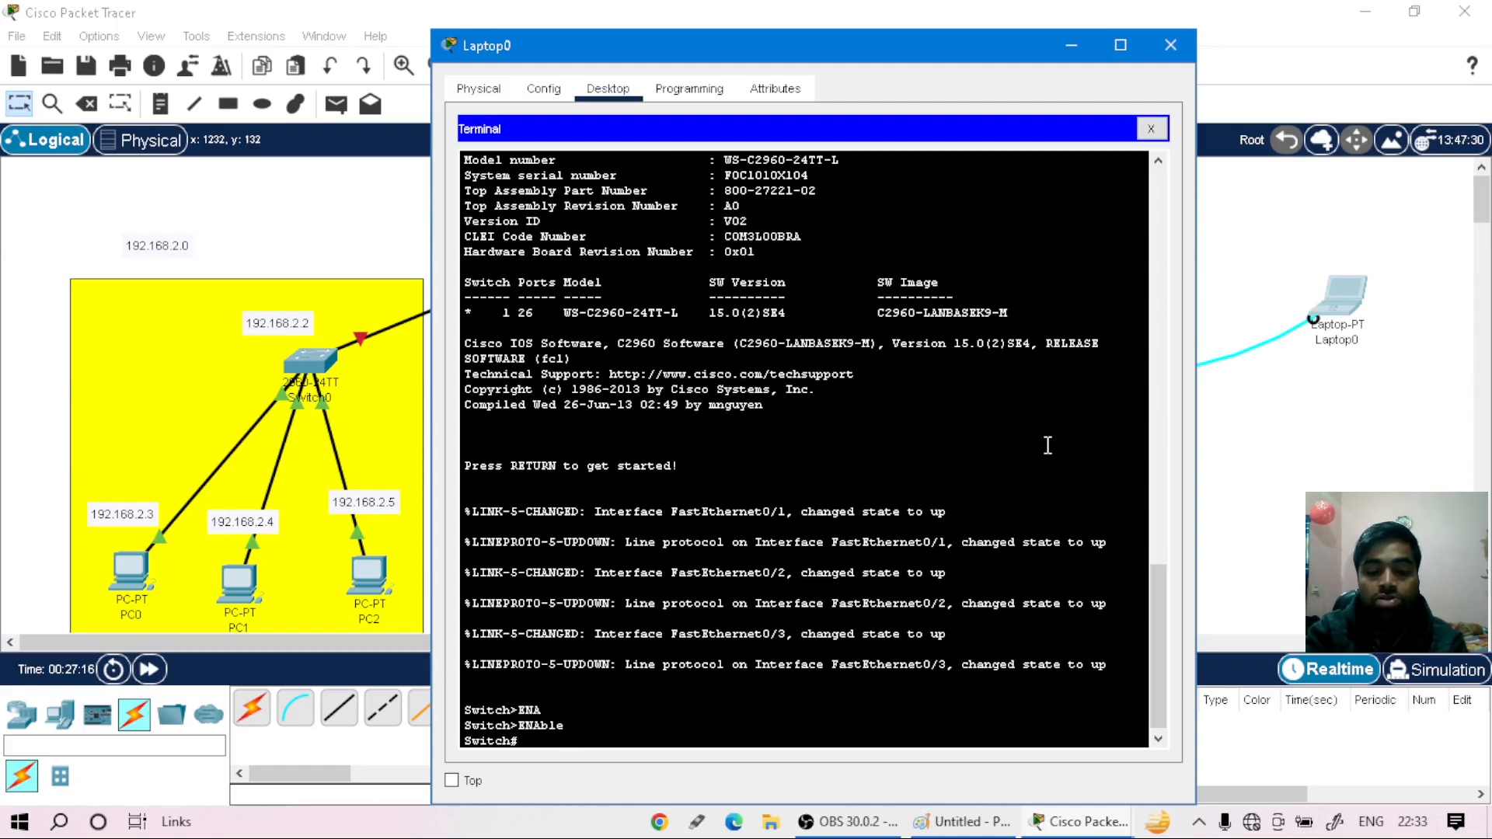
type("conf")
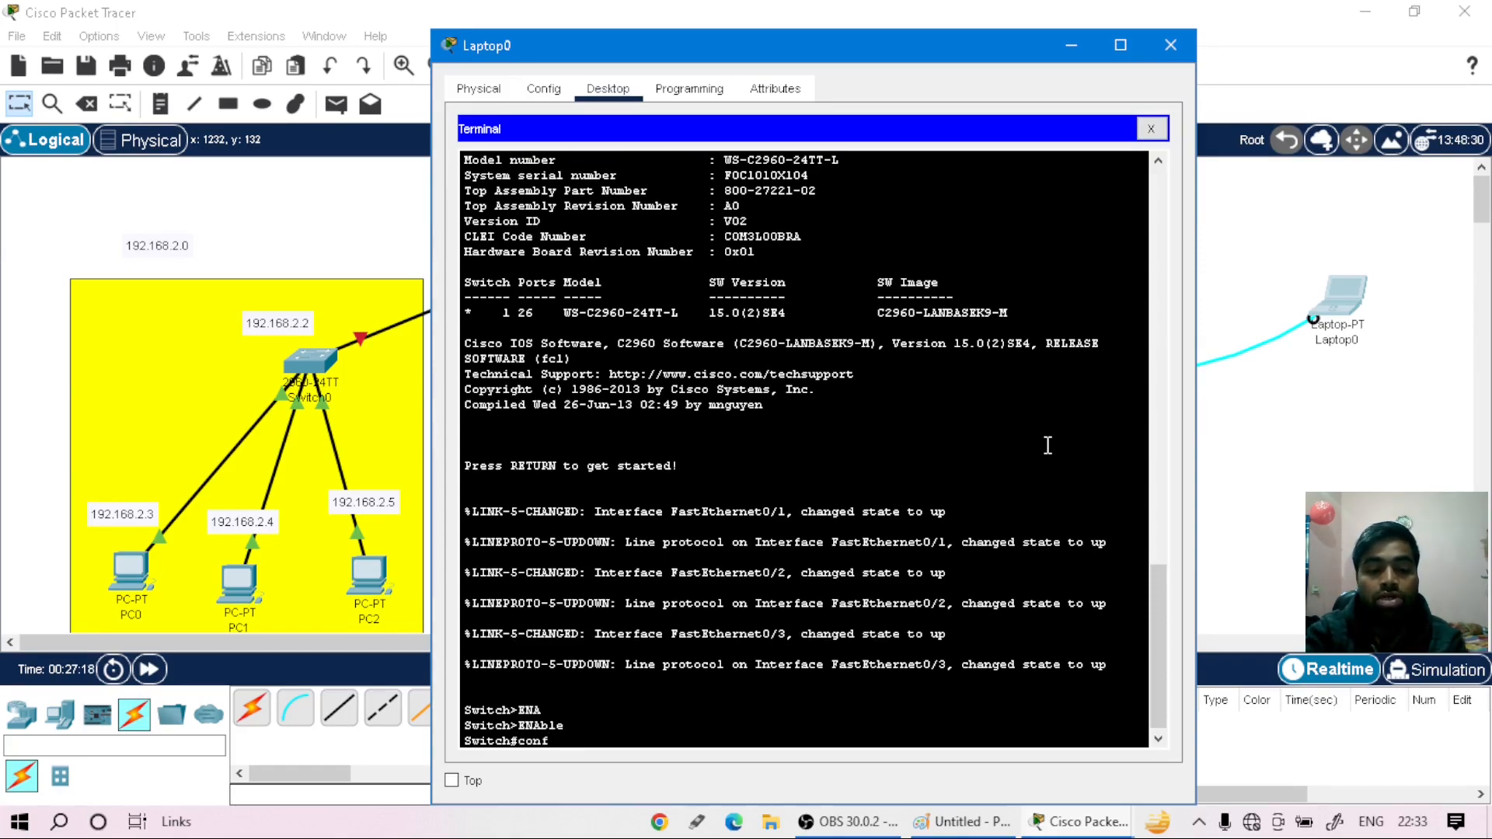
key("Tab")
type("t")
key("Tab")
key("Return")
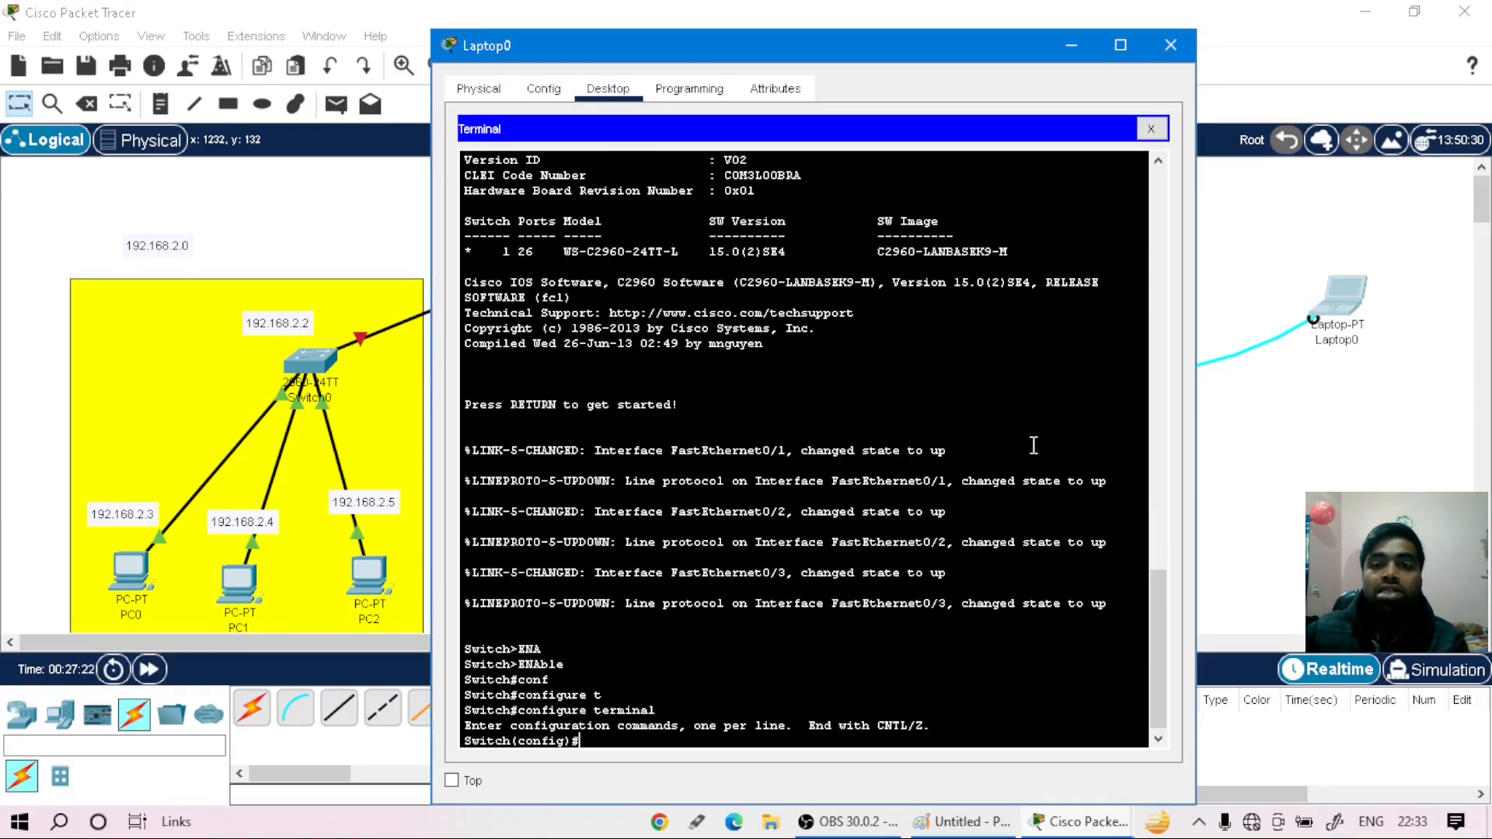
- Enter interface configuration mode for VLAN 1 on the switch with int vlan 1
left_click_drag(894, 56, 553, 71)
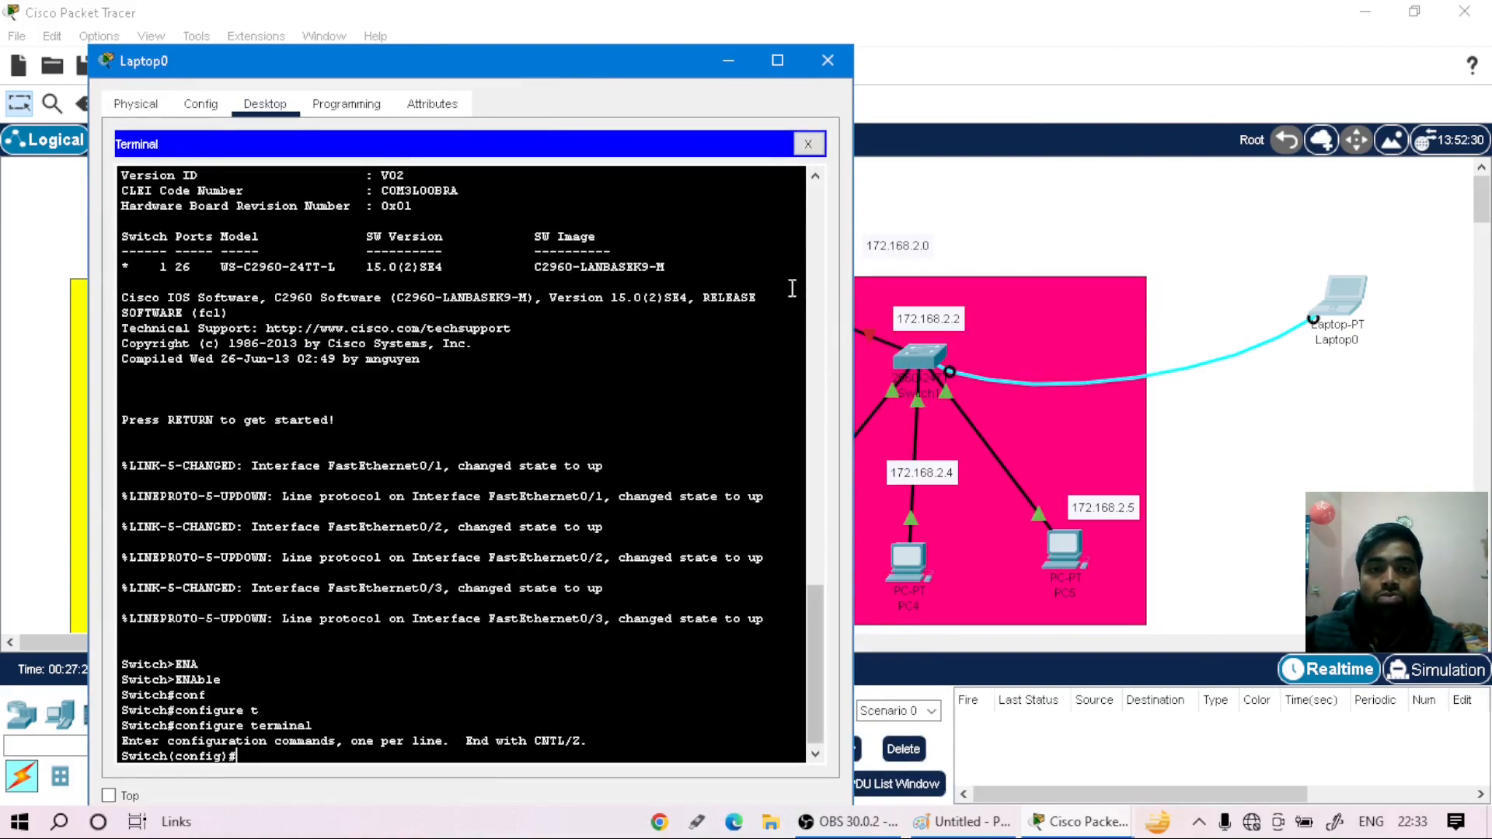
left_click_drag(544, 66, 888, 44)
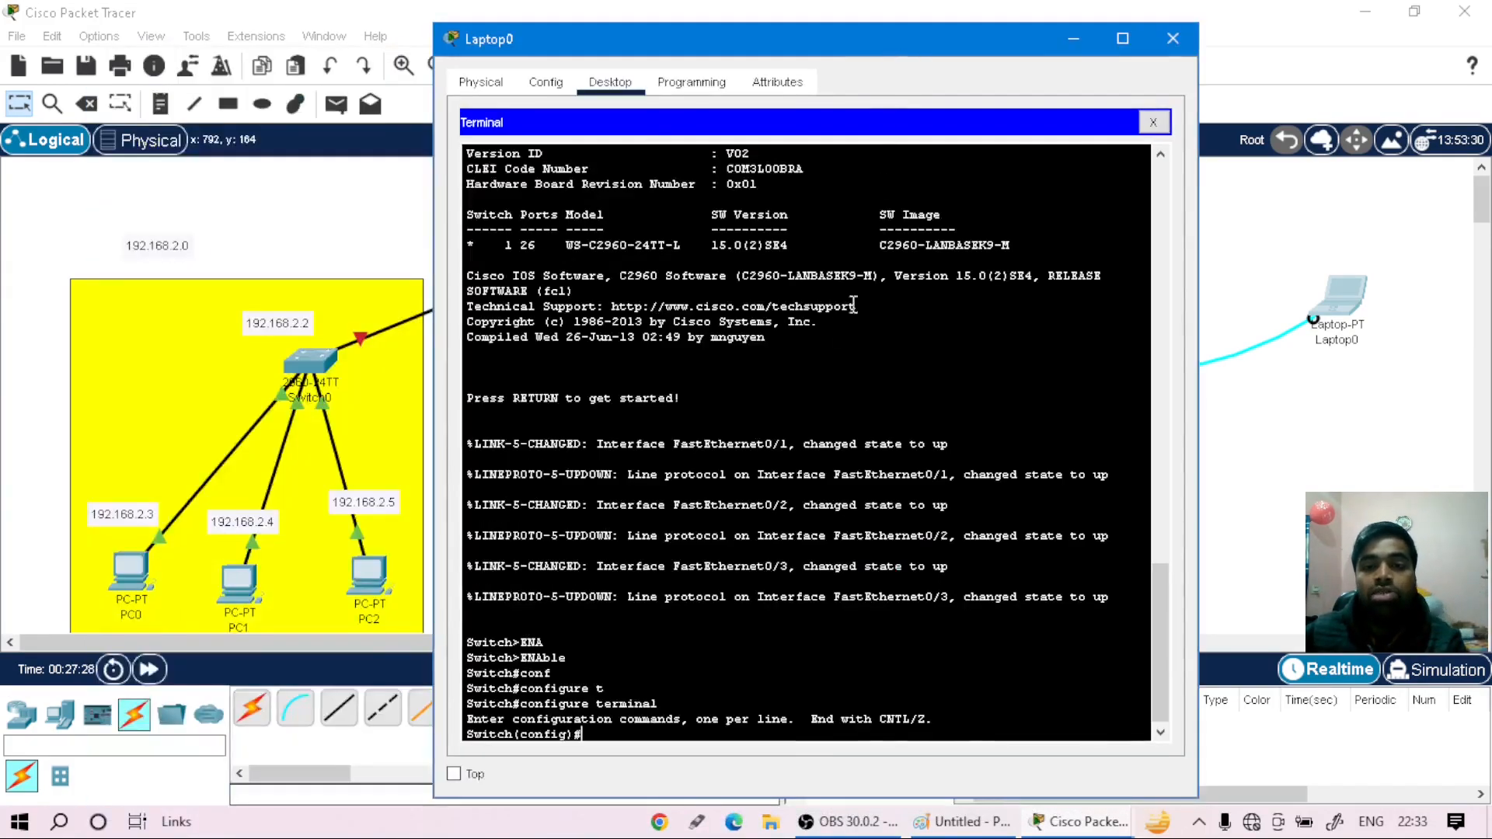
type("int")
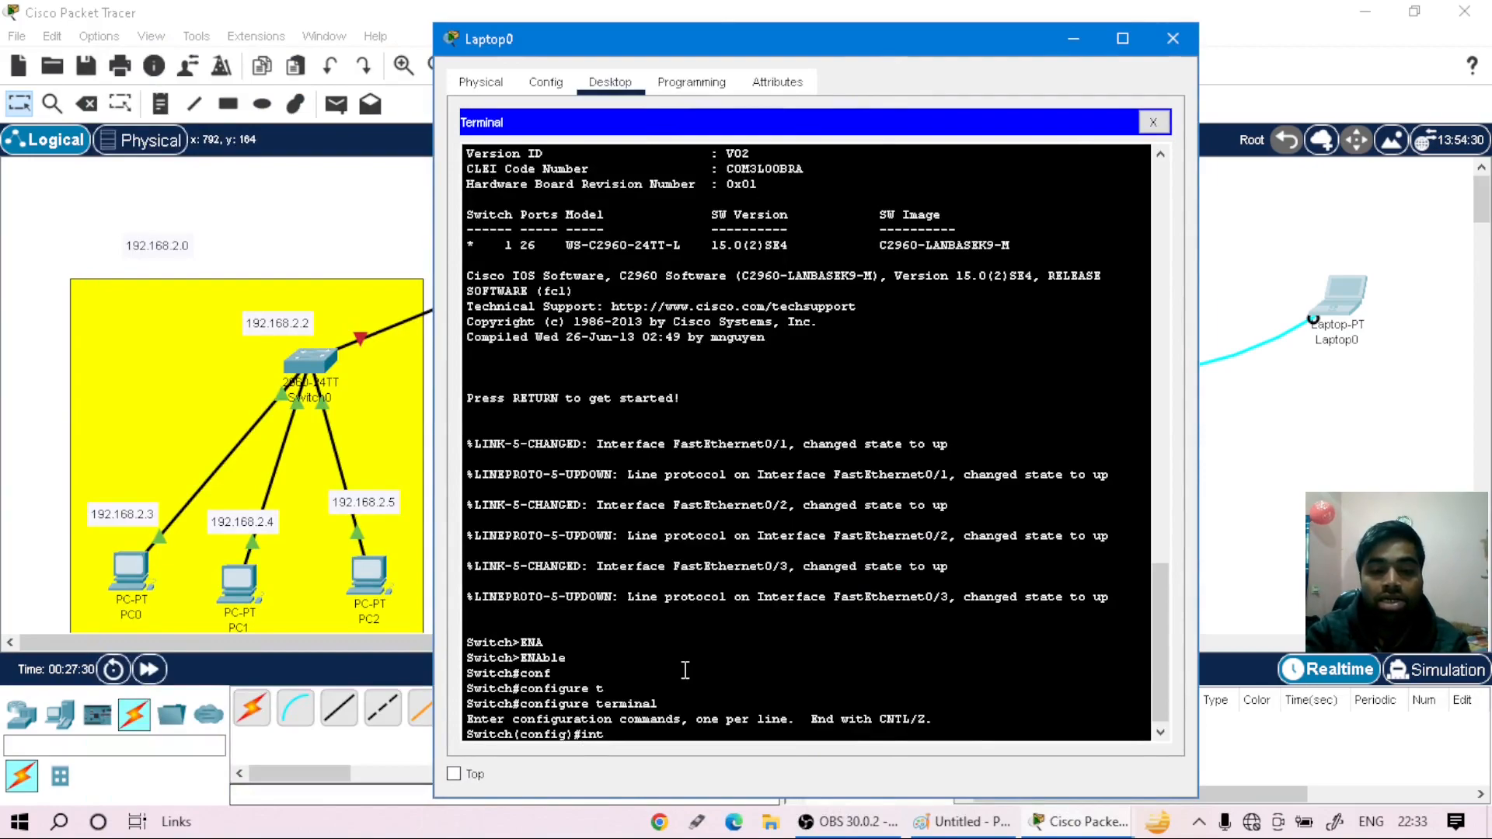
type(" vlan 2")
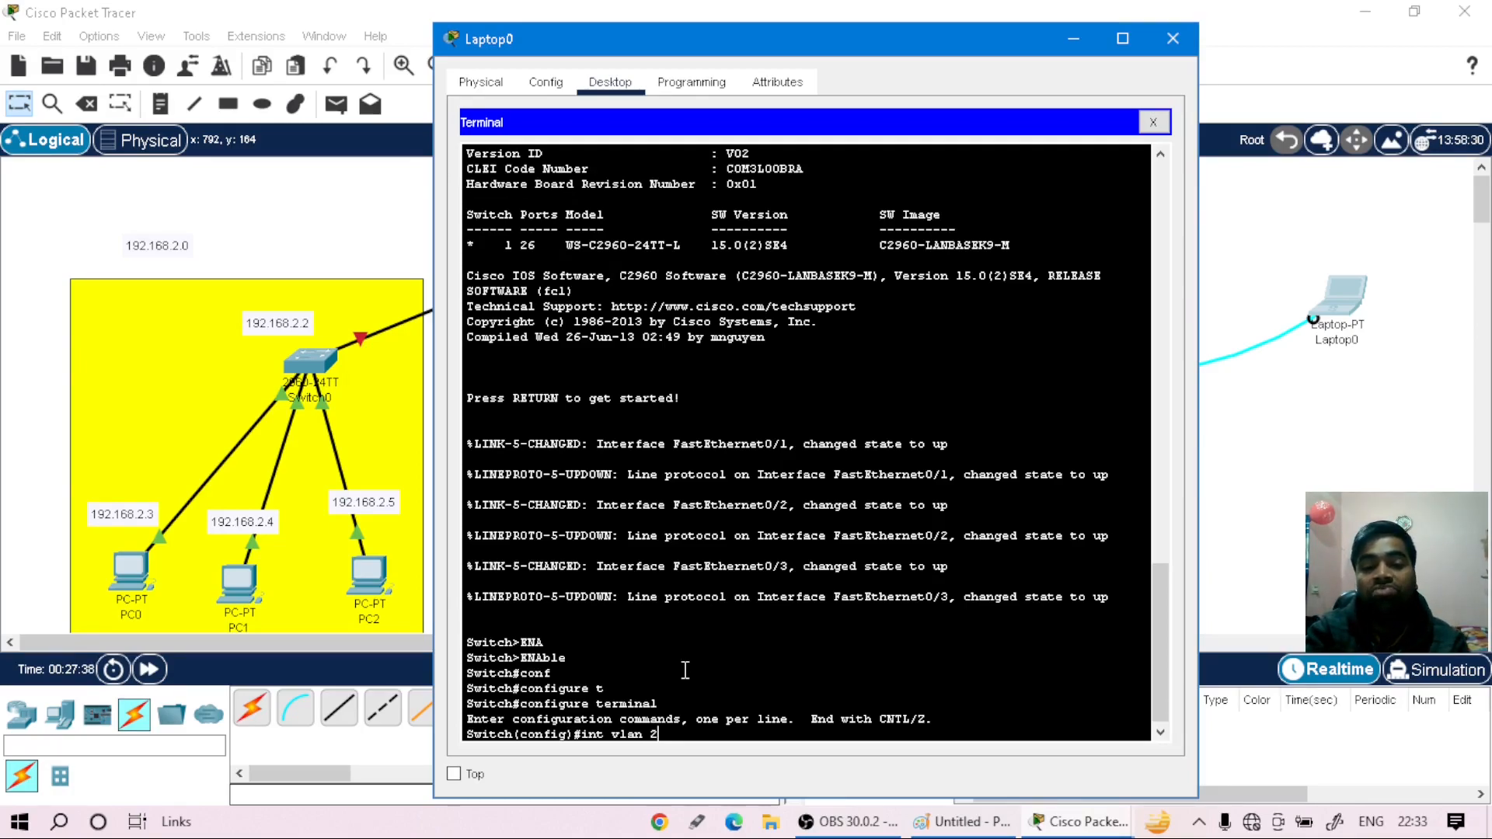
key("BackSpace")
type("1")
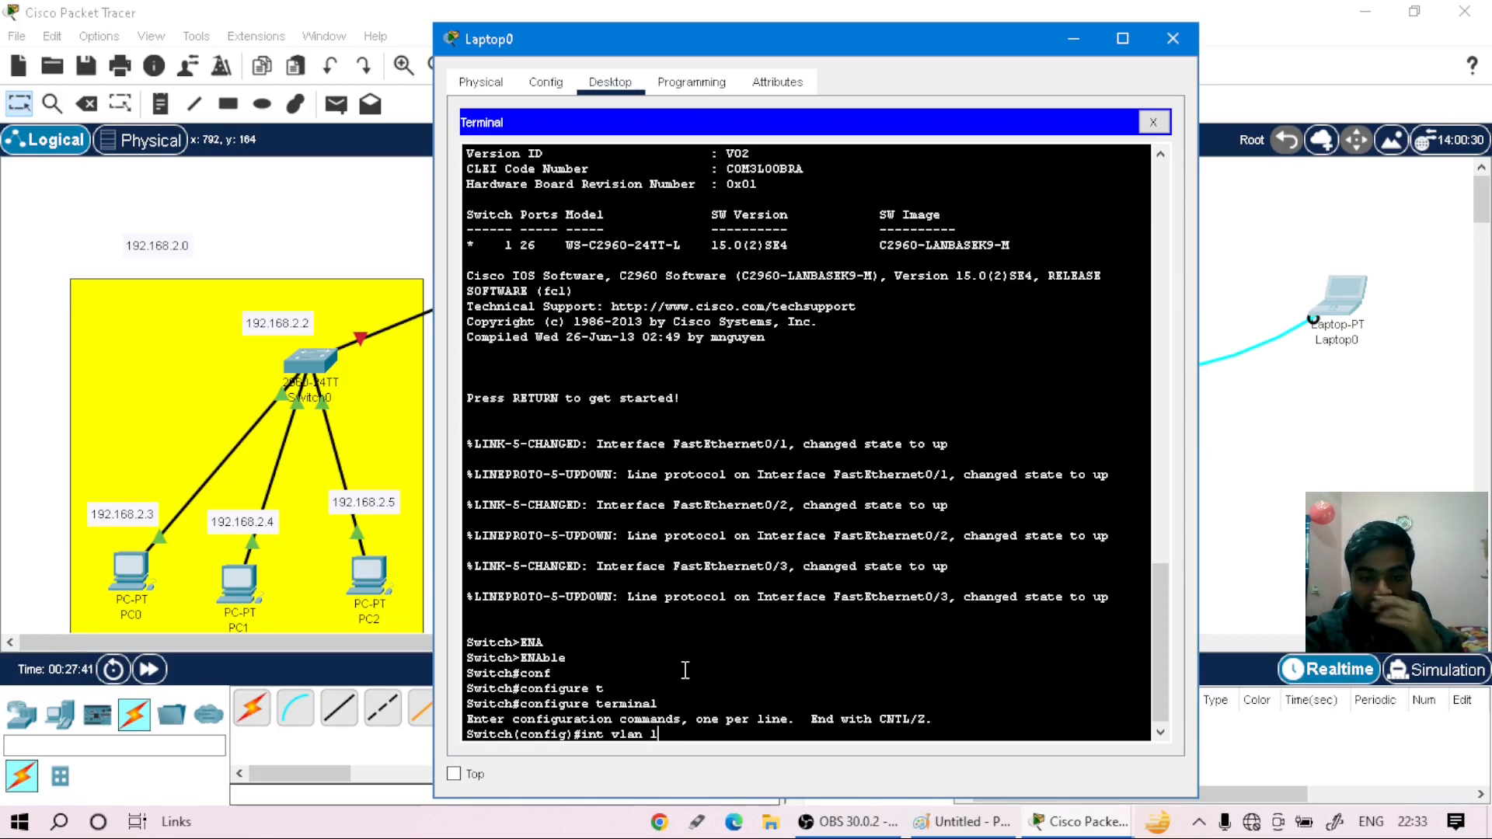
key("Return")
- Assign IP address 172.168.2.2 with subnet mask 255.255.255.0 to the switch's VLAN 1 interface
type("ip add")
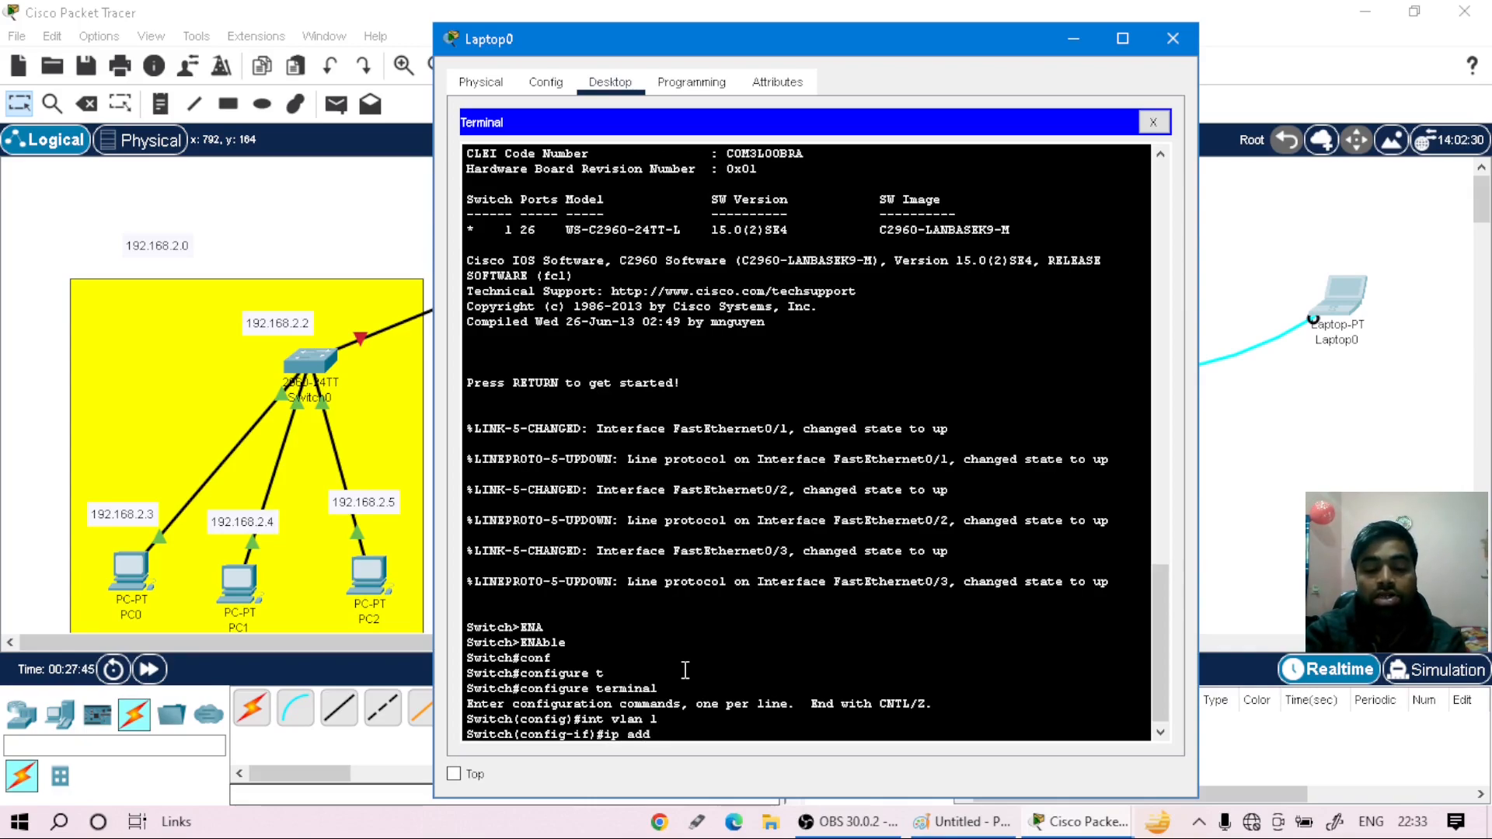
type(" 172")
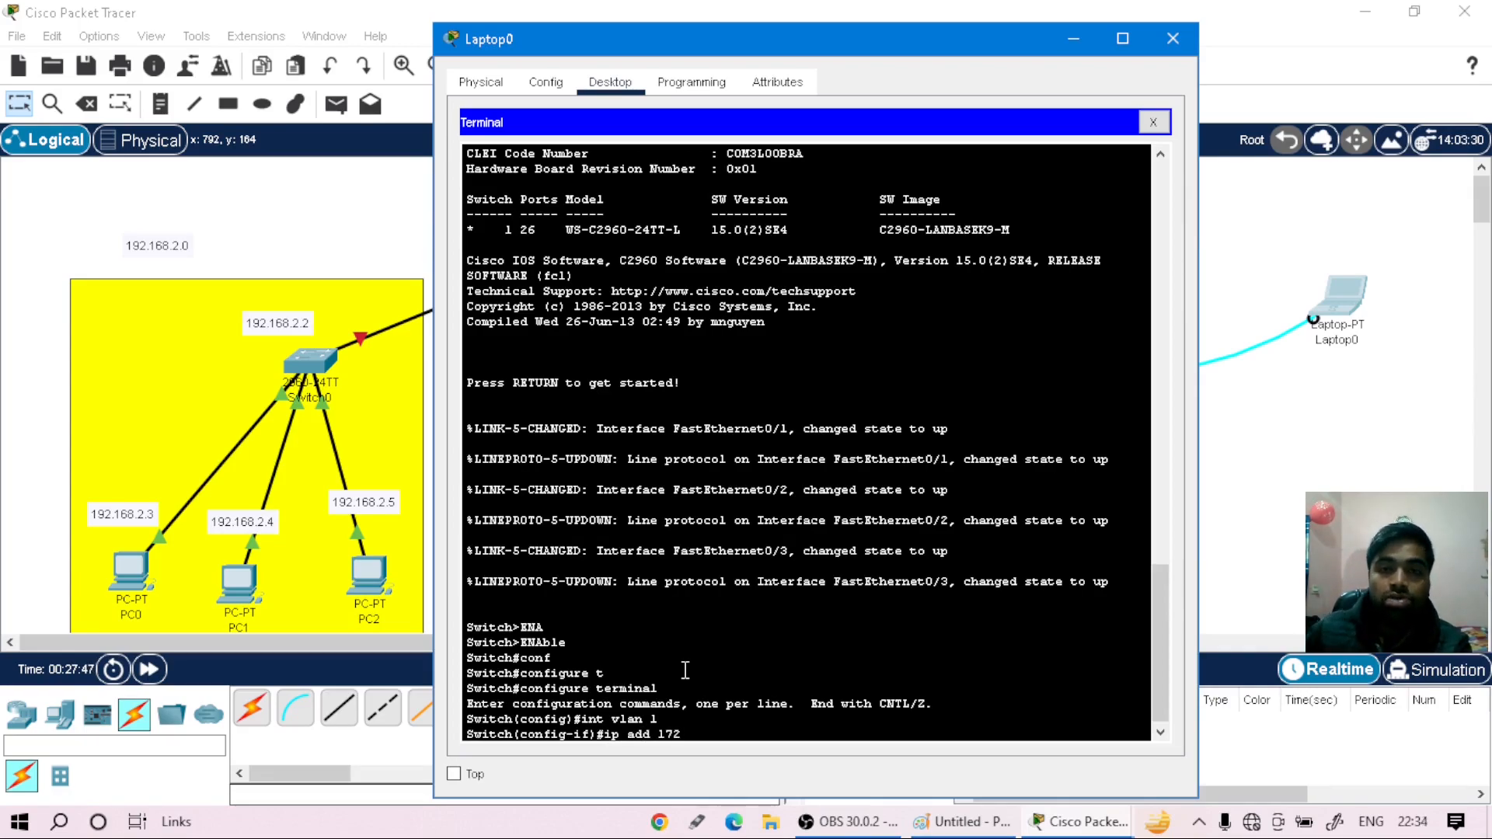
left_click_drag(899, 55, 624, 54)
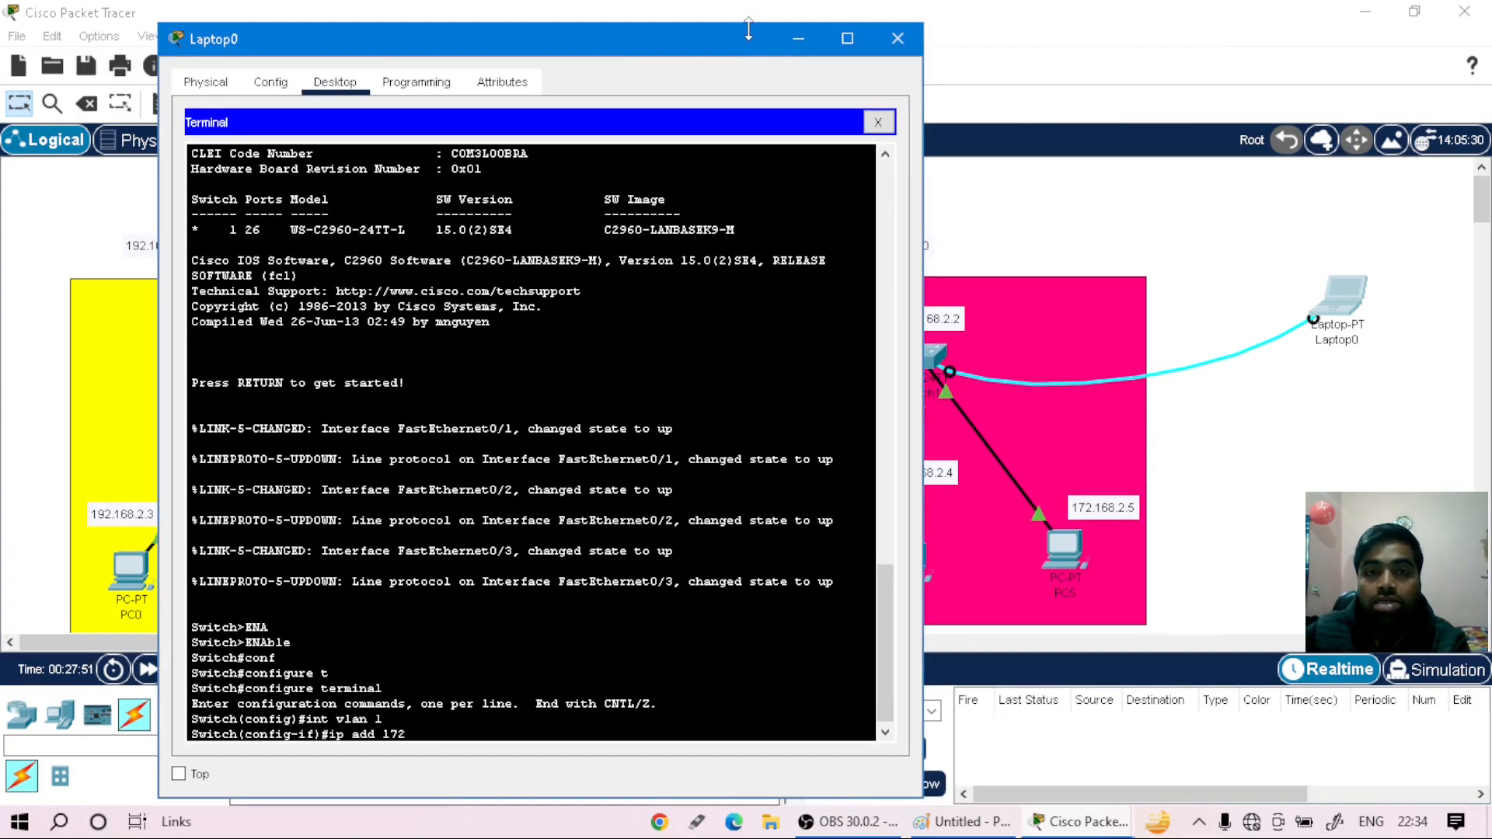
left_click_drag(748, 39, 603, 42)
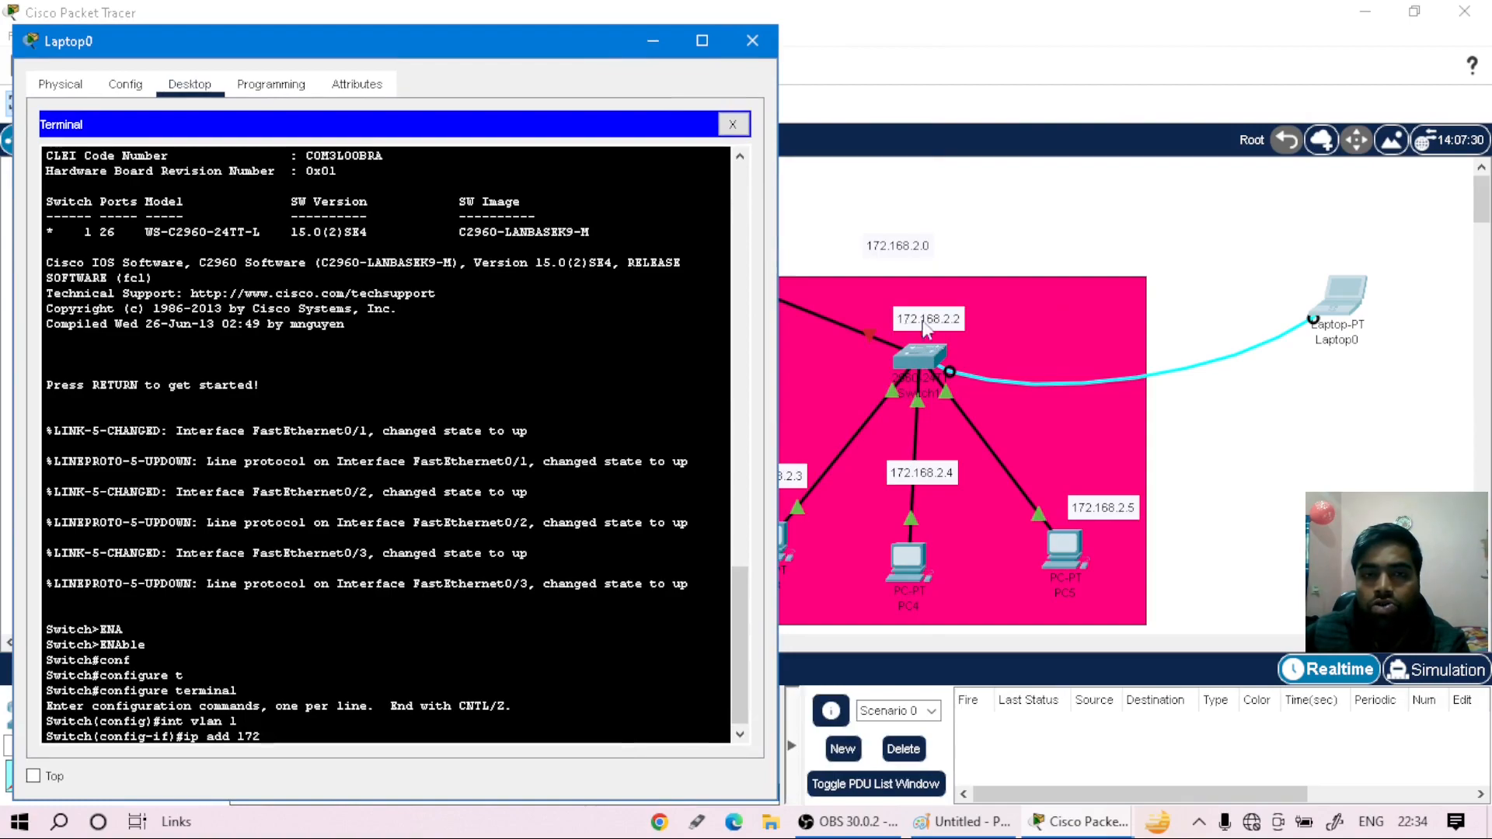
left_click_drag(528, 47, 883, 38)
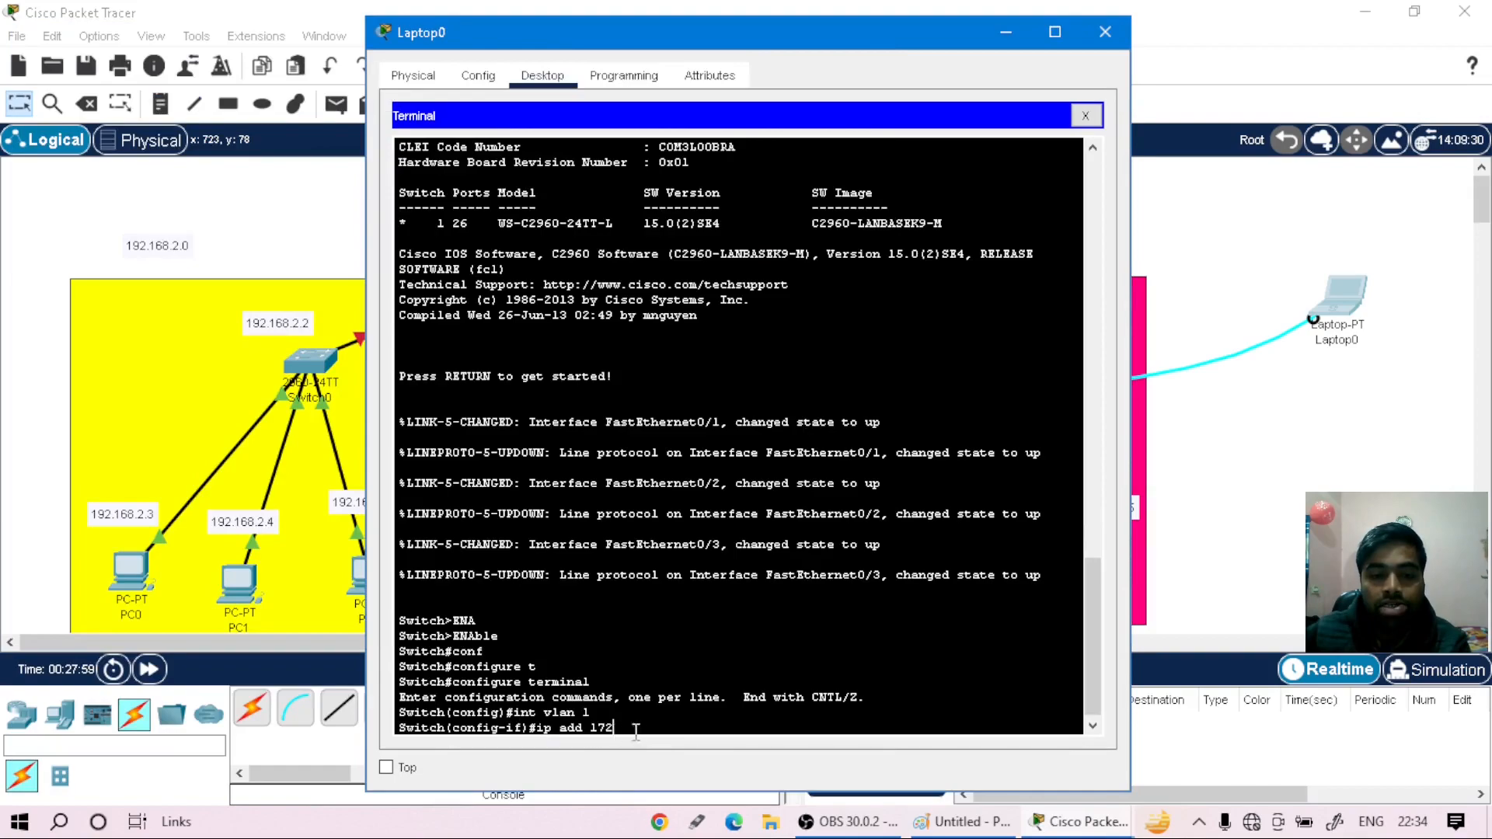
type("16")
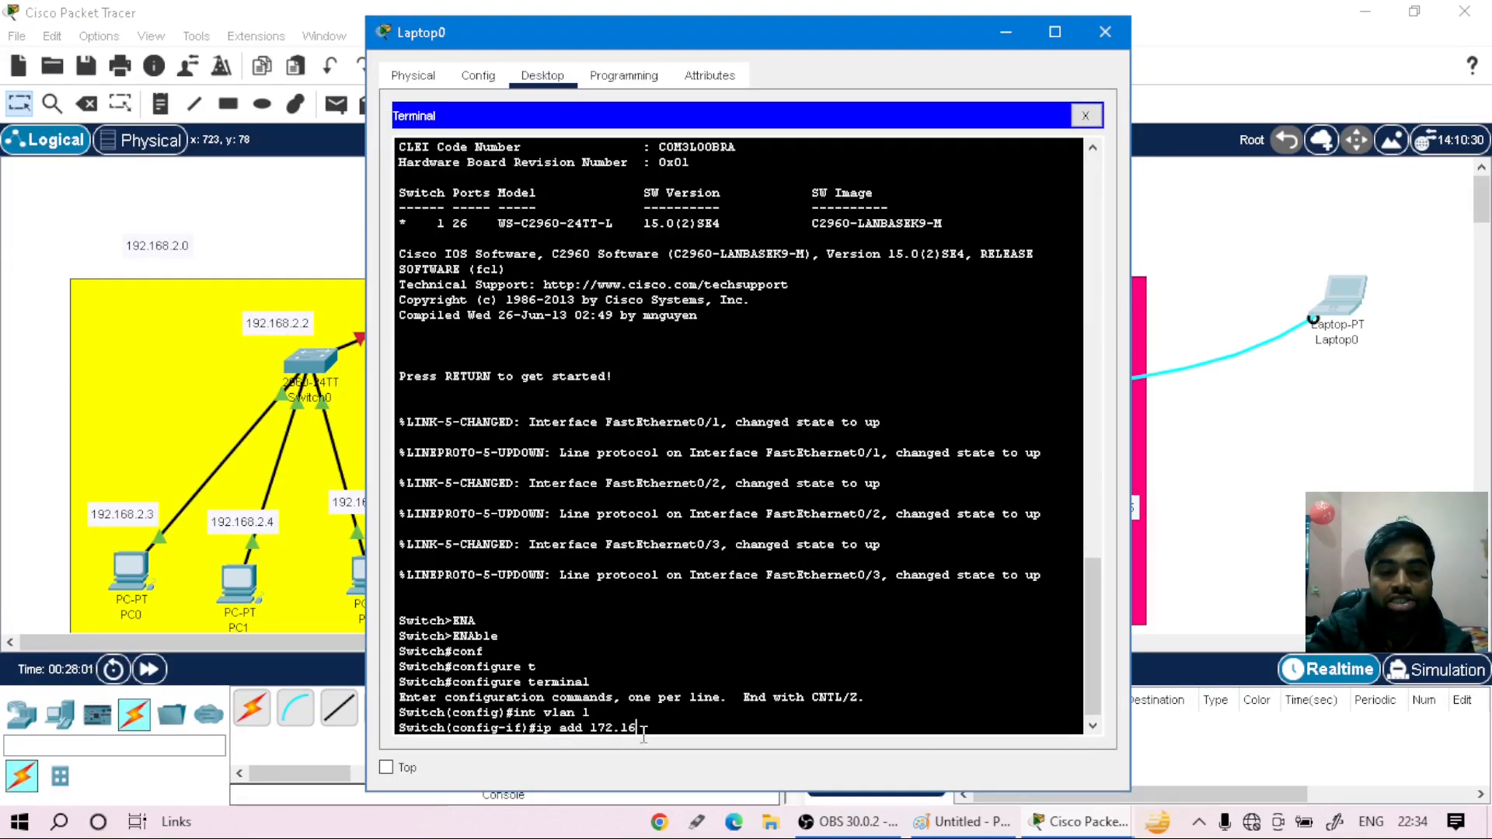
type("8.2.")
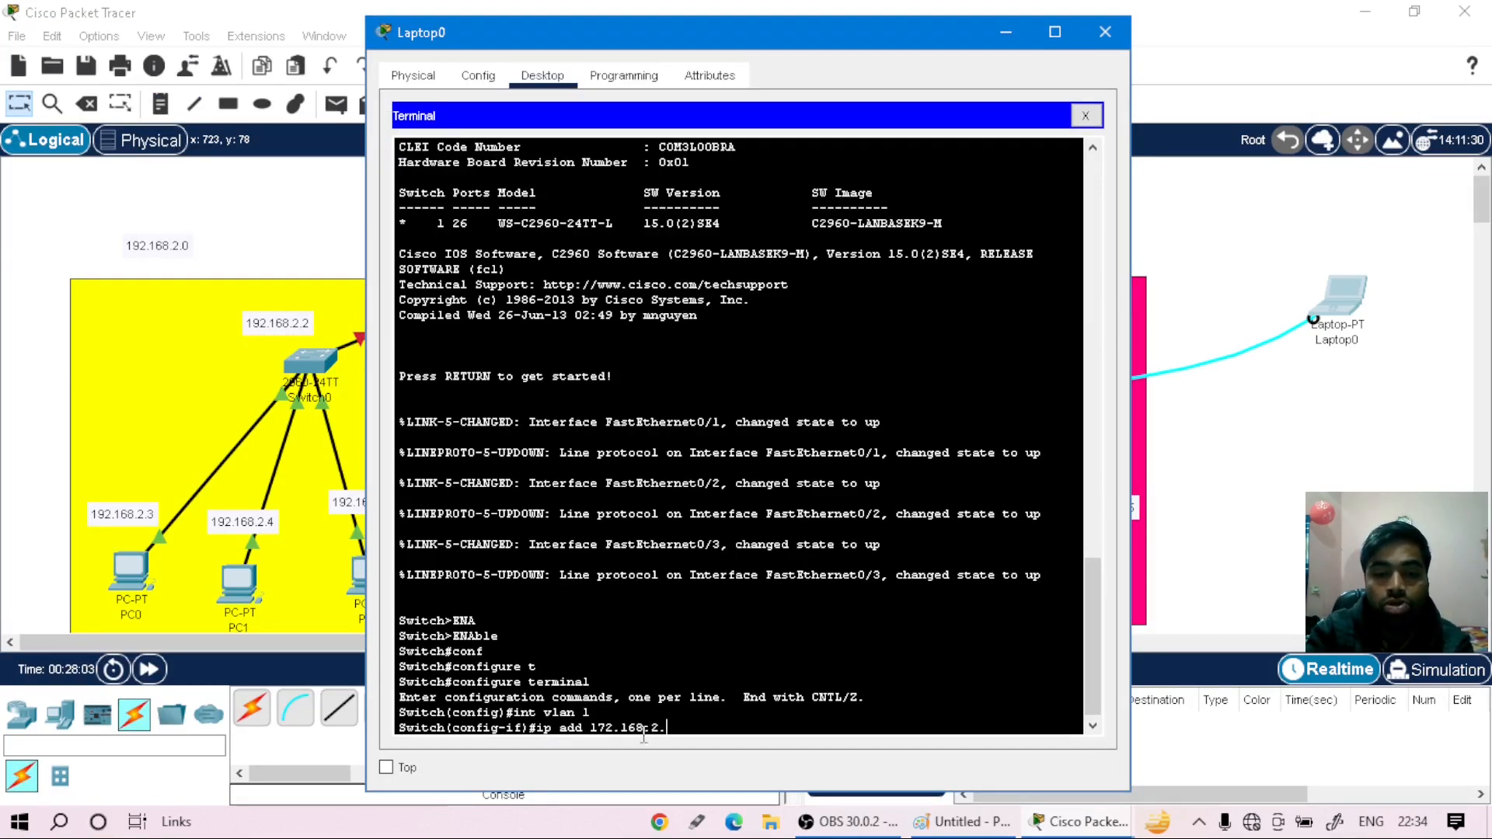
type("2 25")
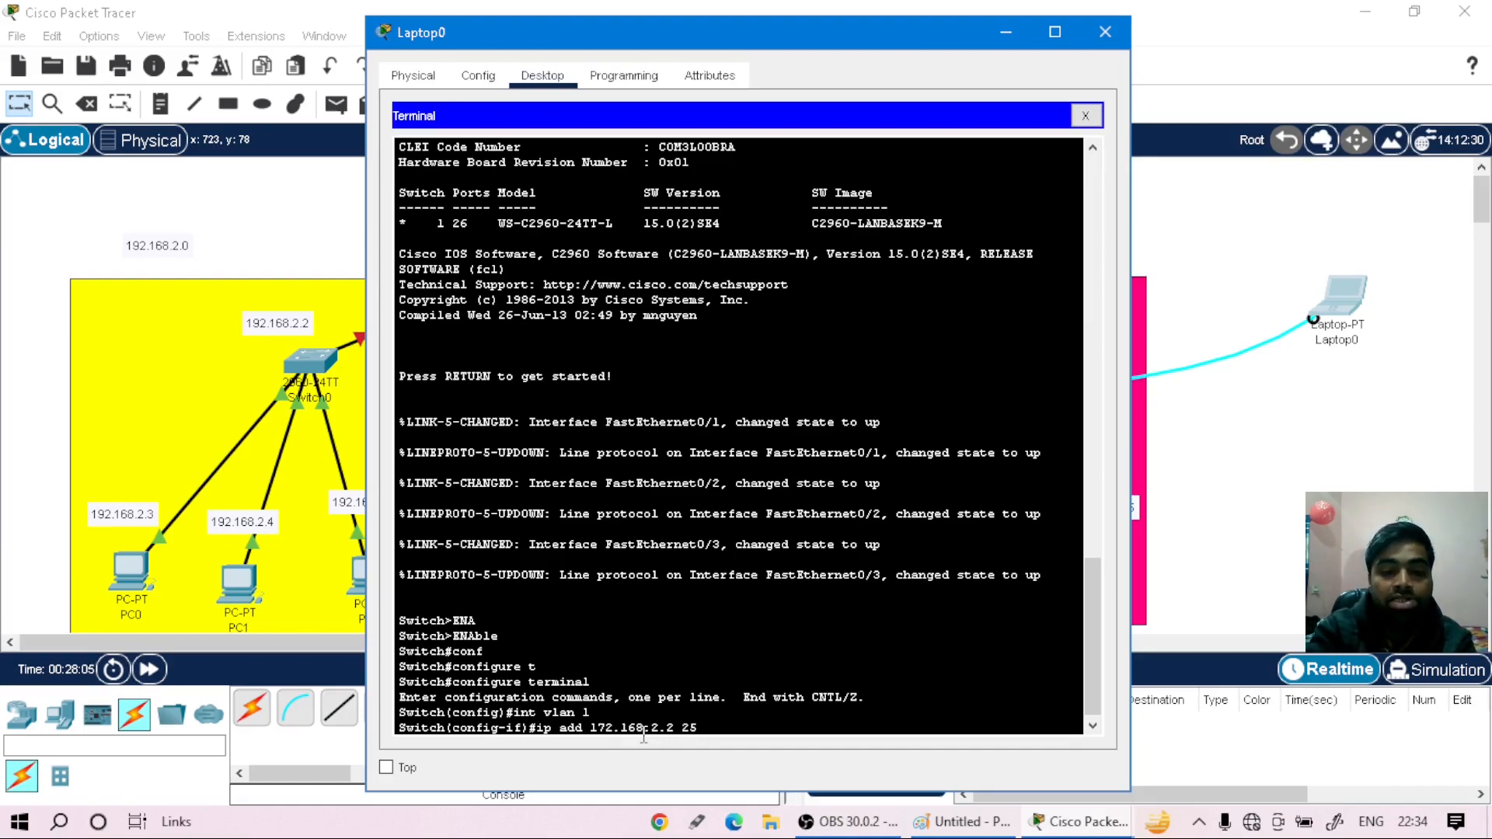
type("5.255")
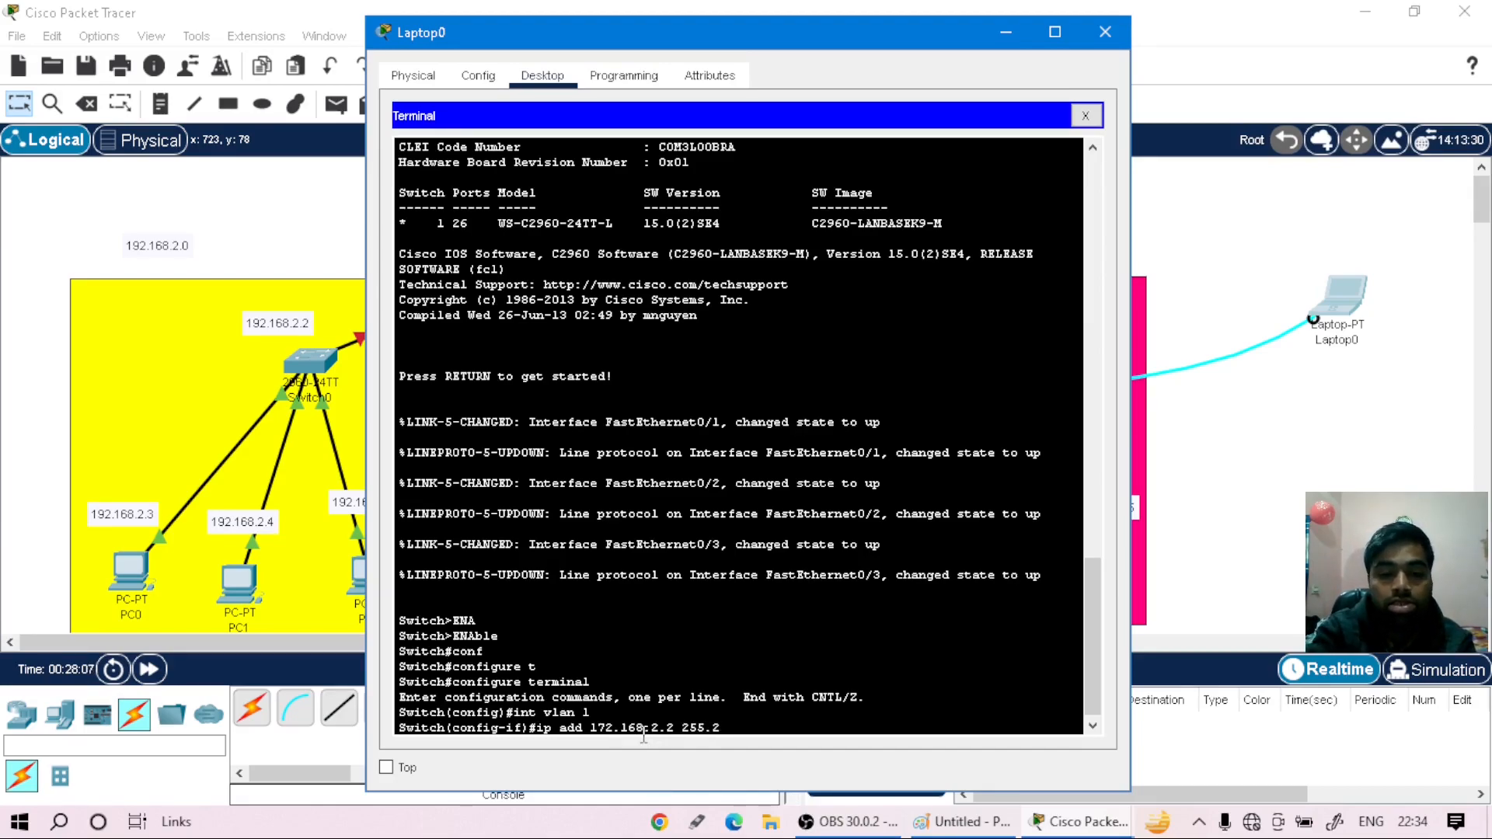
type("55.255.0")
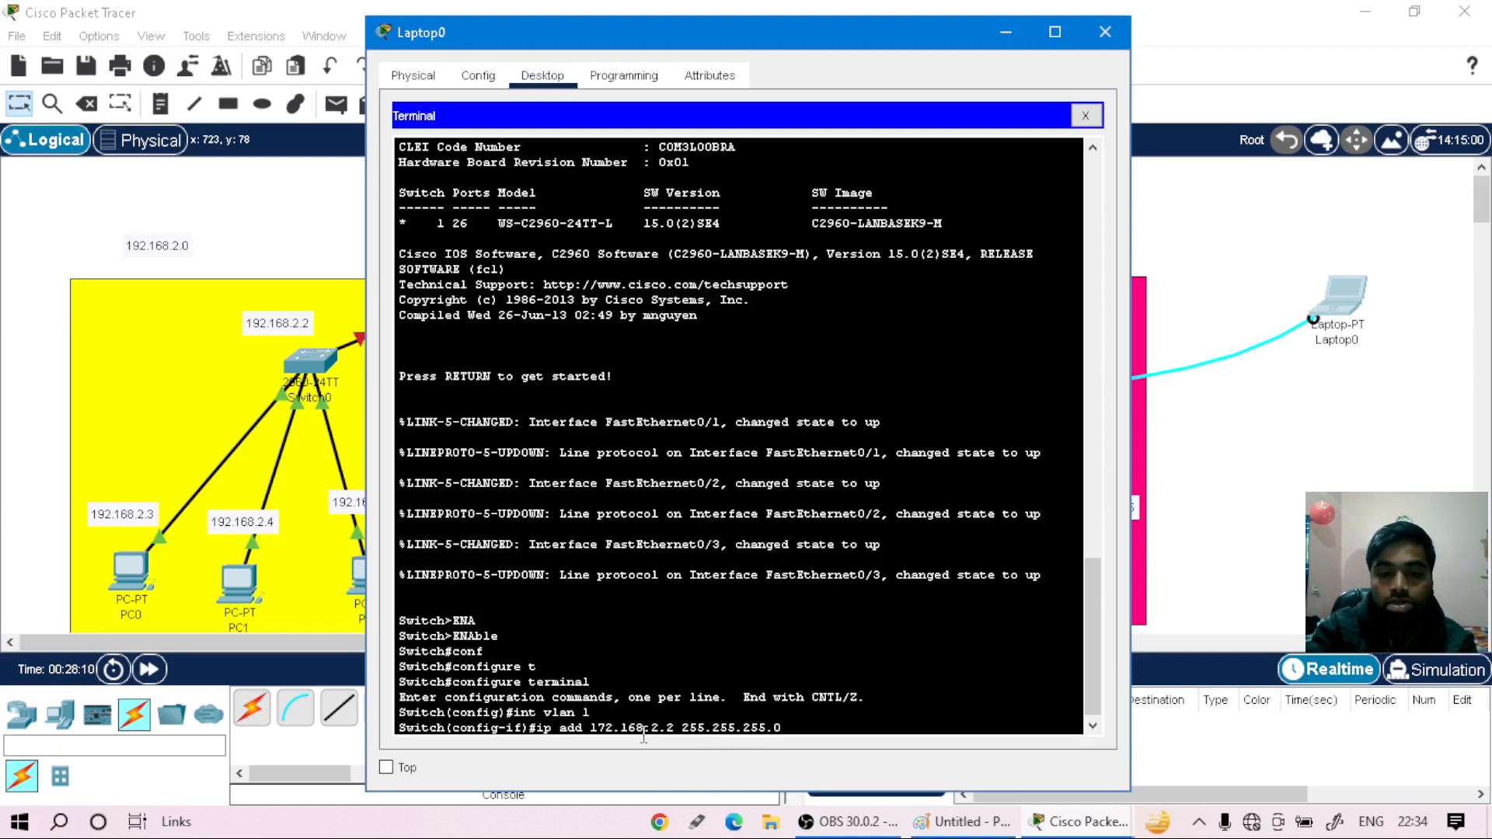
key("Return")
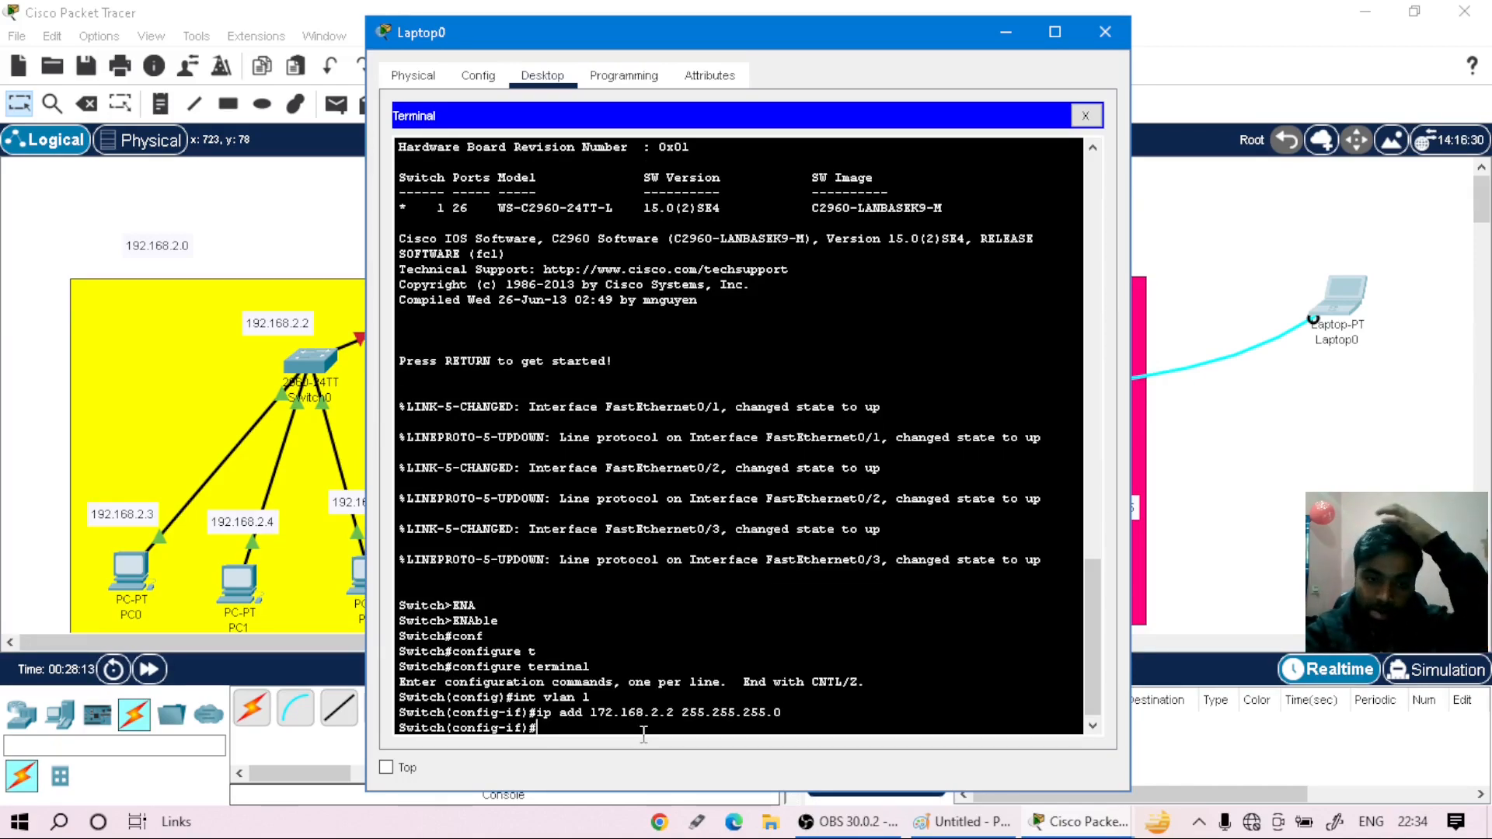
- Exit interface configuration, save the running configuration with do copy run start, and close Laptop0's window
type("ex")
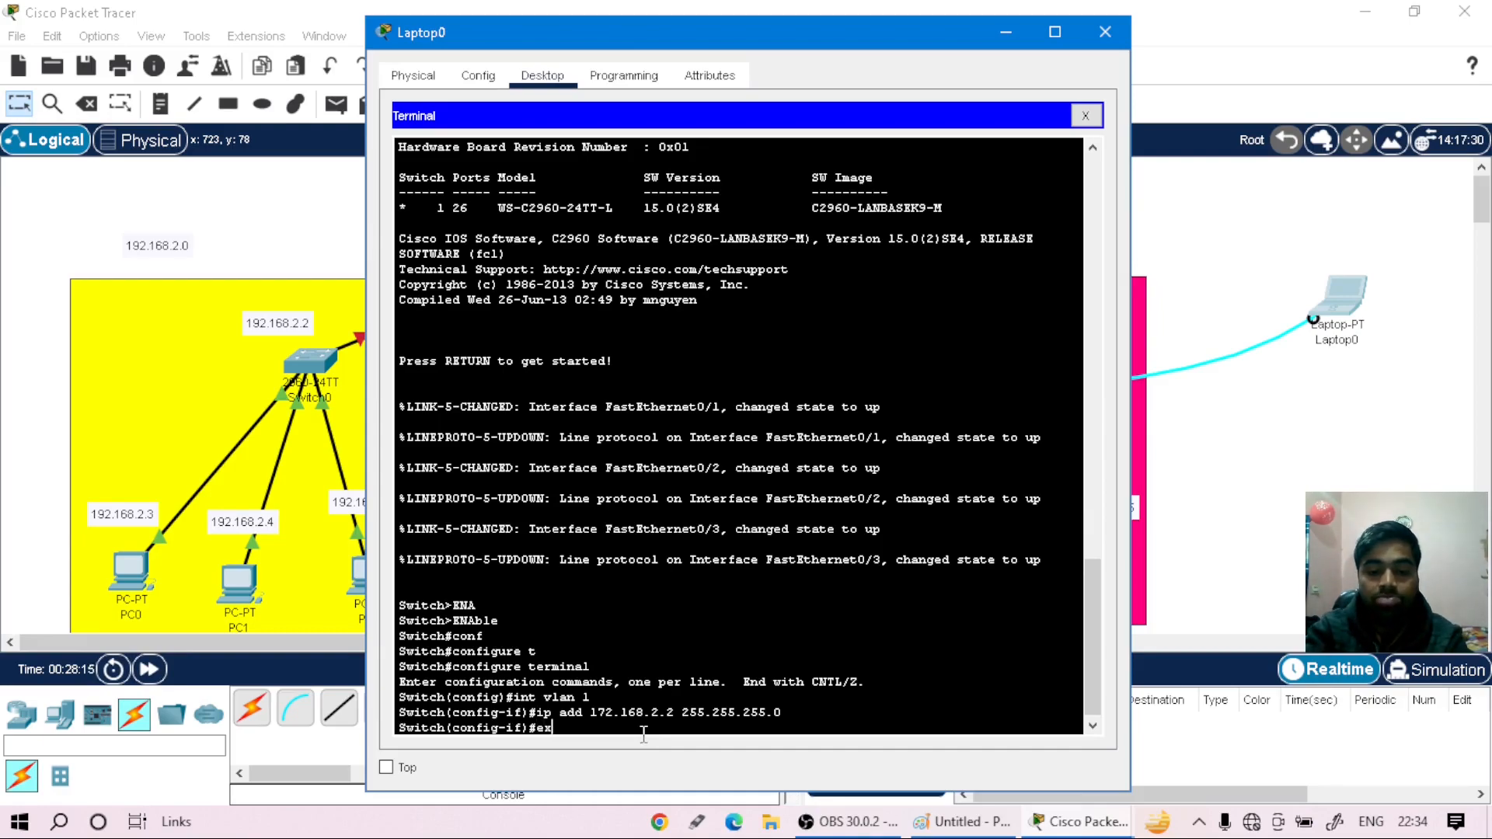
type("it")
key("Return")
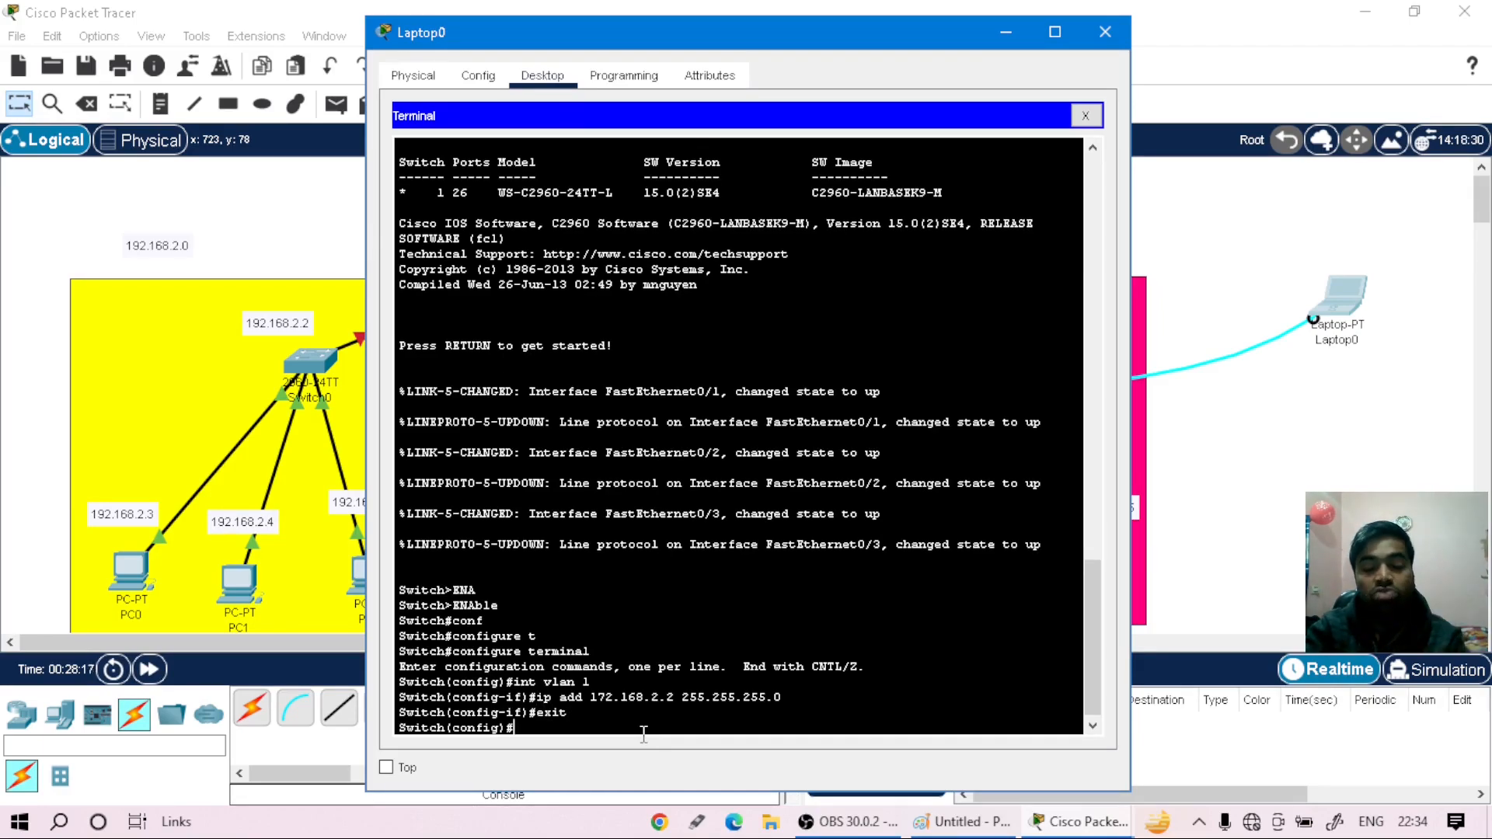
type("do co")
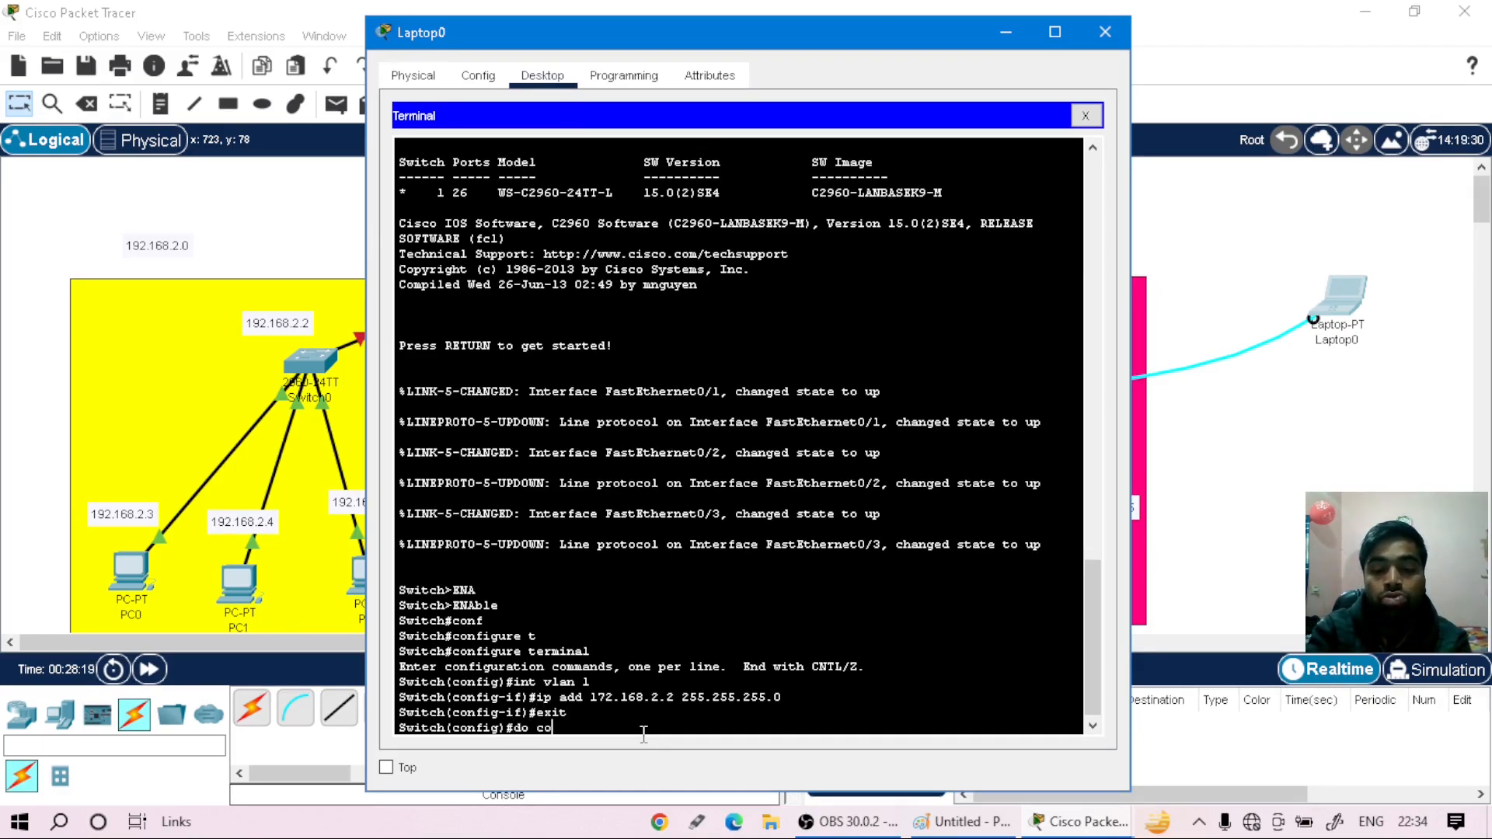
type("py run s")
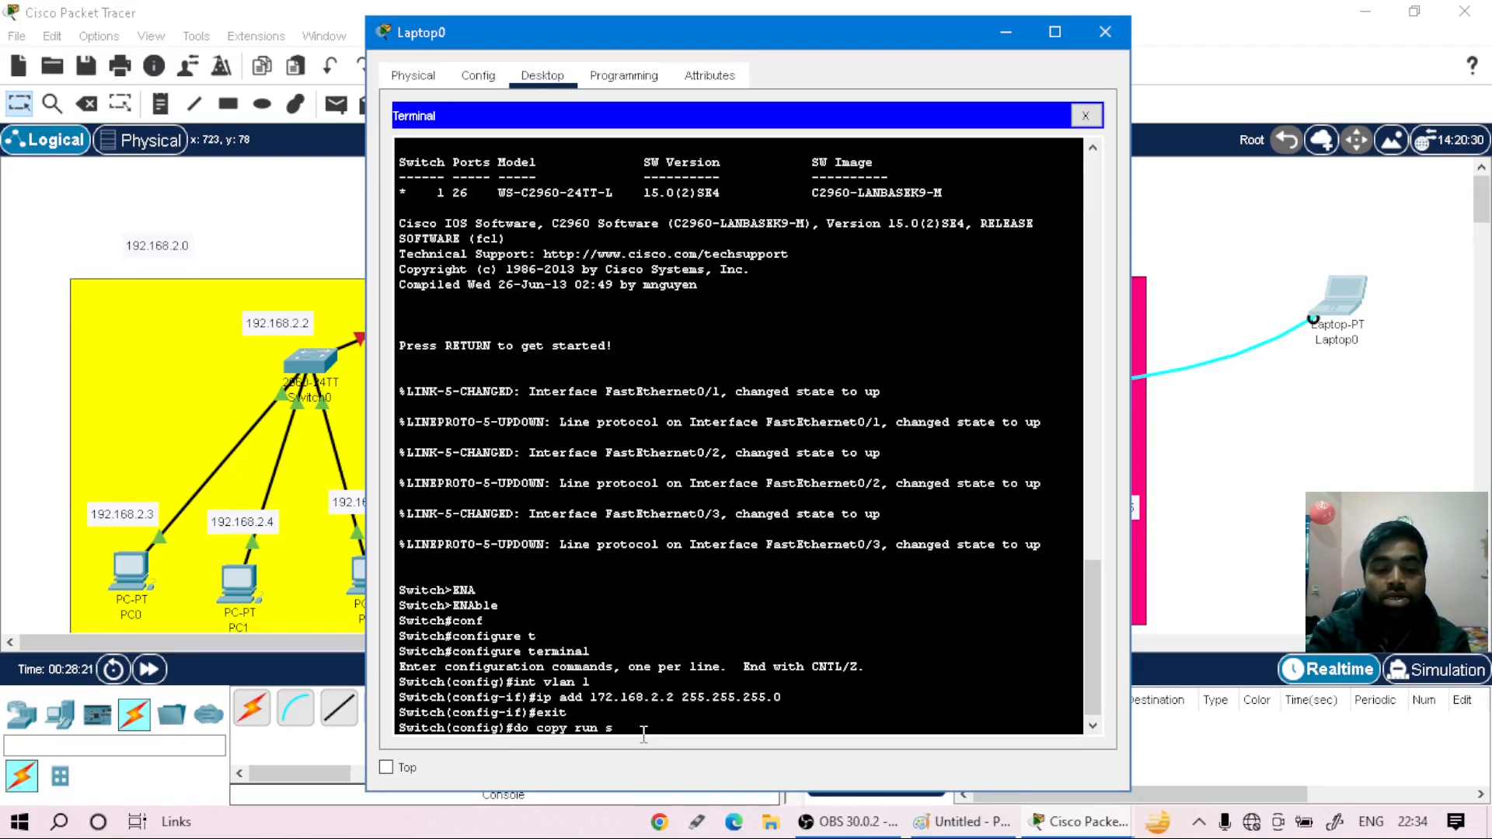
type("tart")
key("Return")
key("Return")
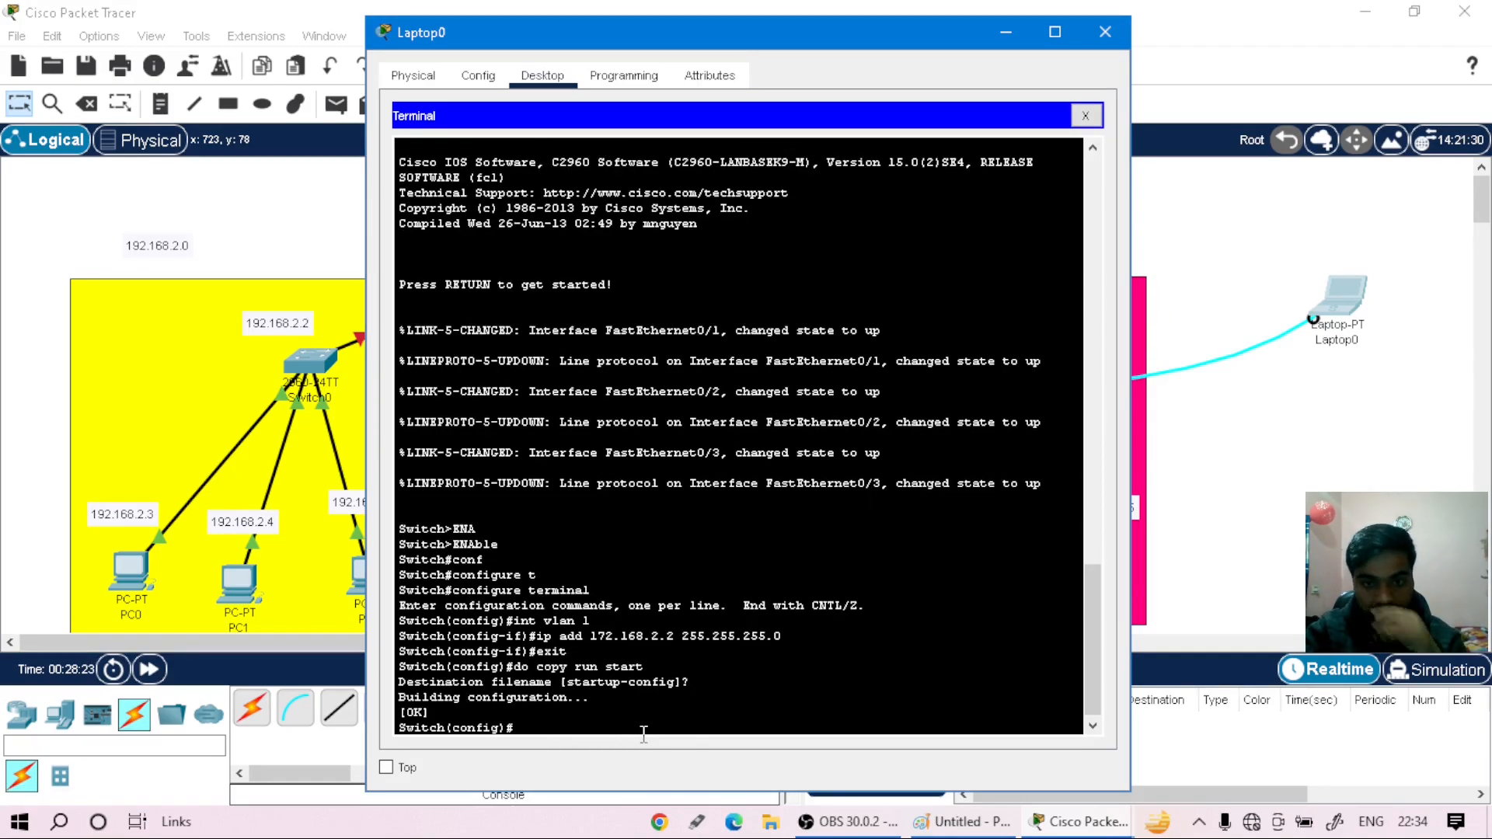
key("Return")
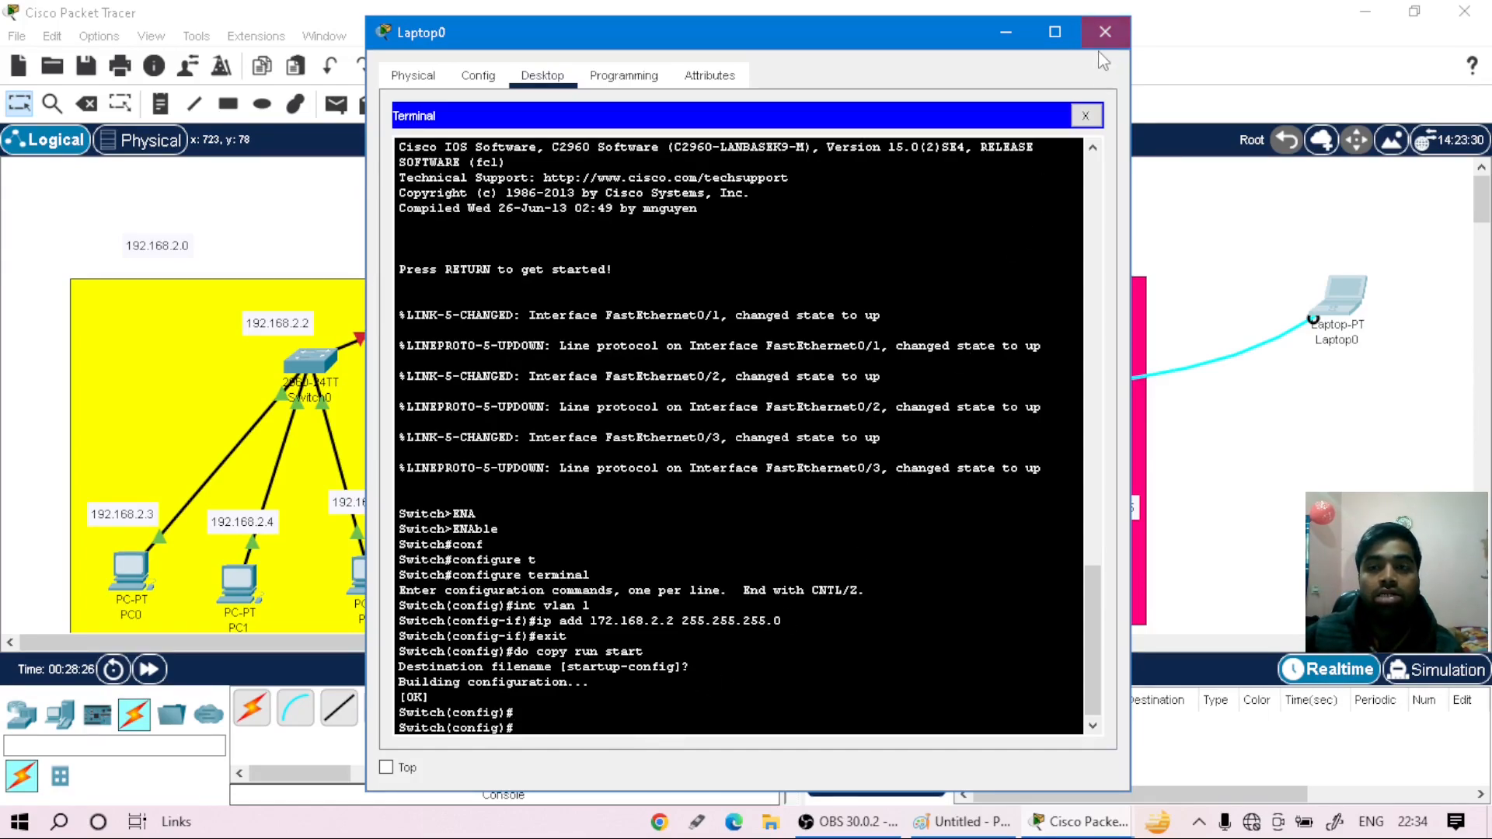
left_click(1103, 25)
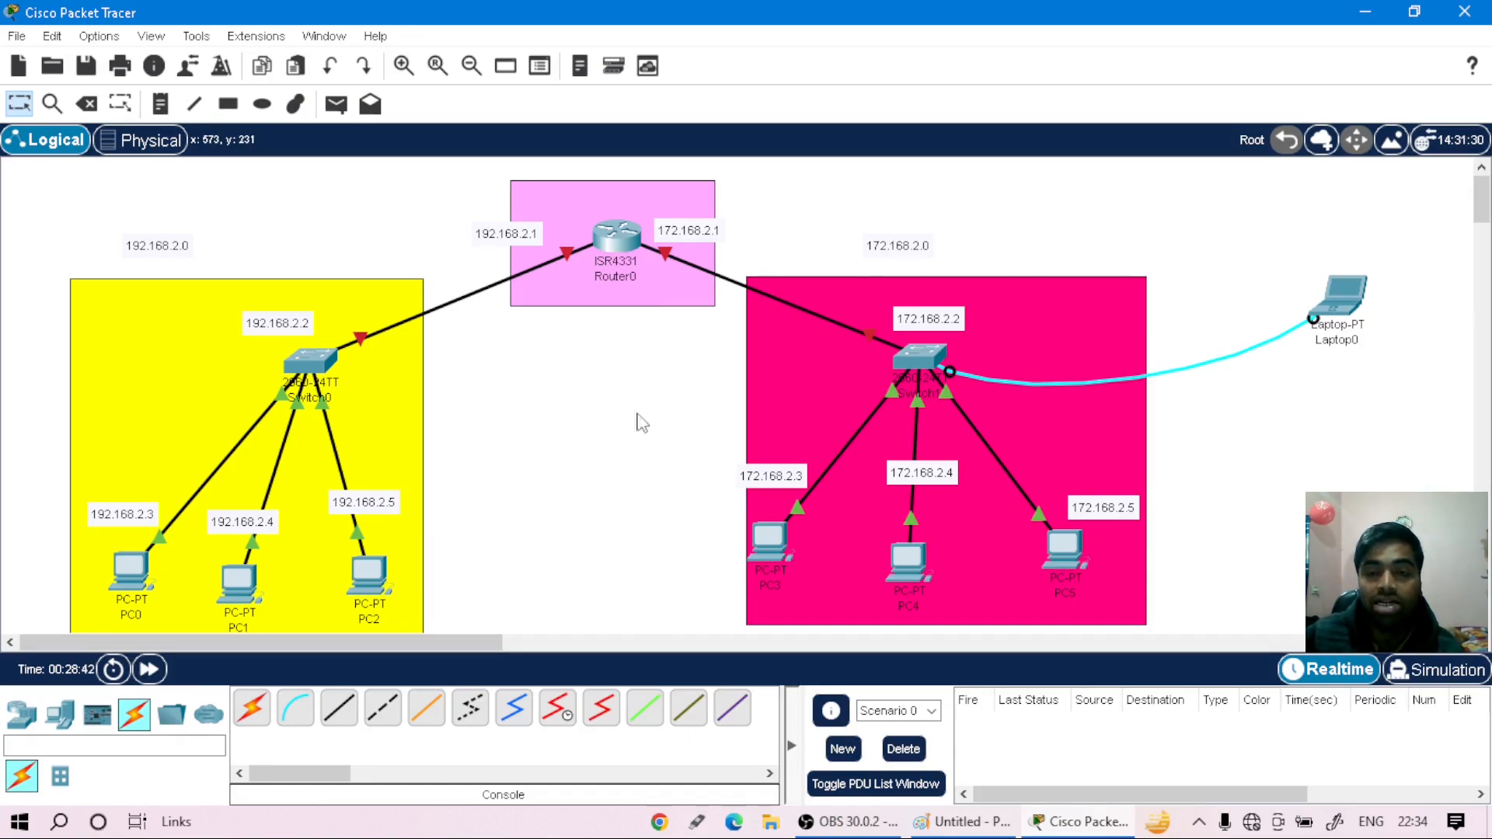
- Reopen Laptop0's terminal and enable the switch's VLAN 1 interface with int vlan 1 and no shutdown
left_click(1338, 299)
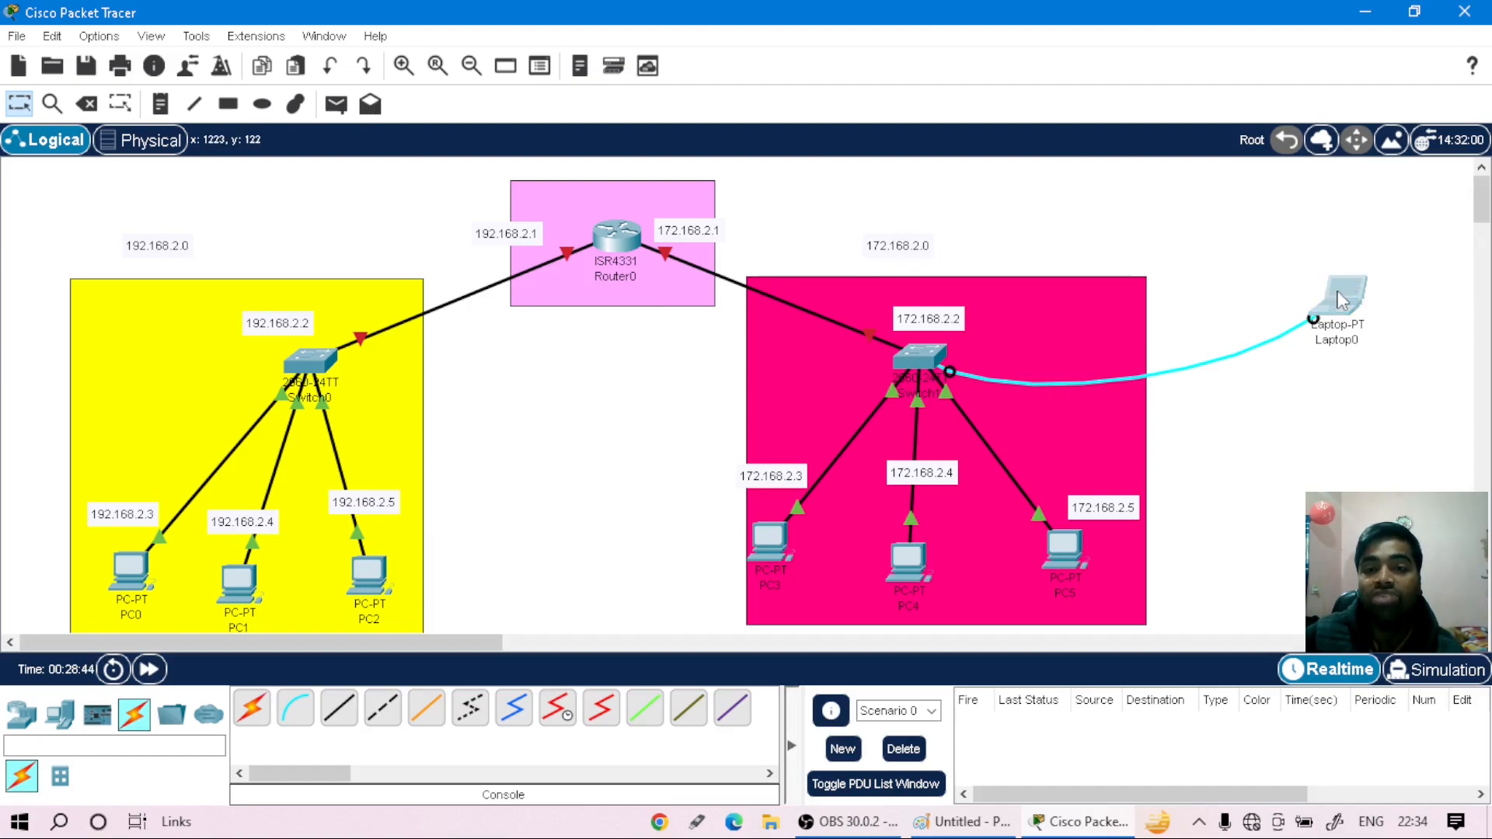
left_click(789, 197)
left_click(1095, 339)
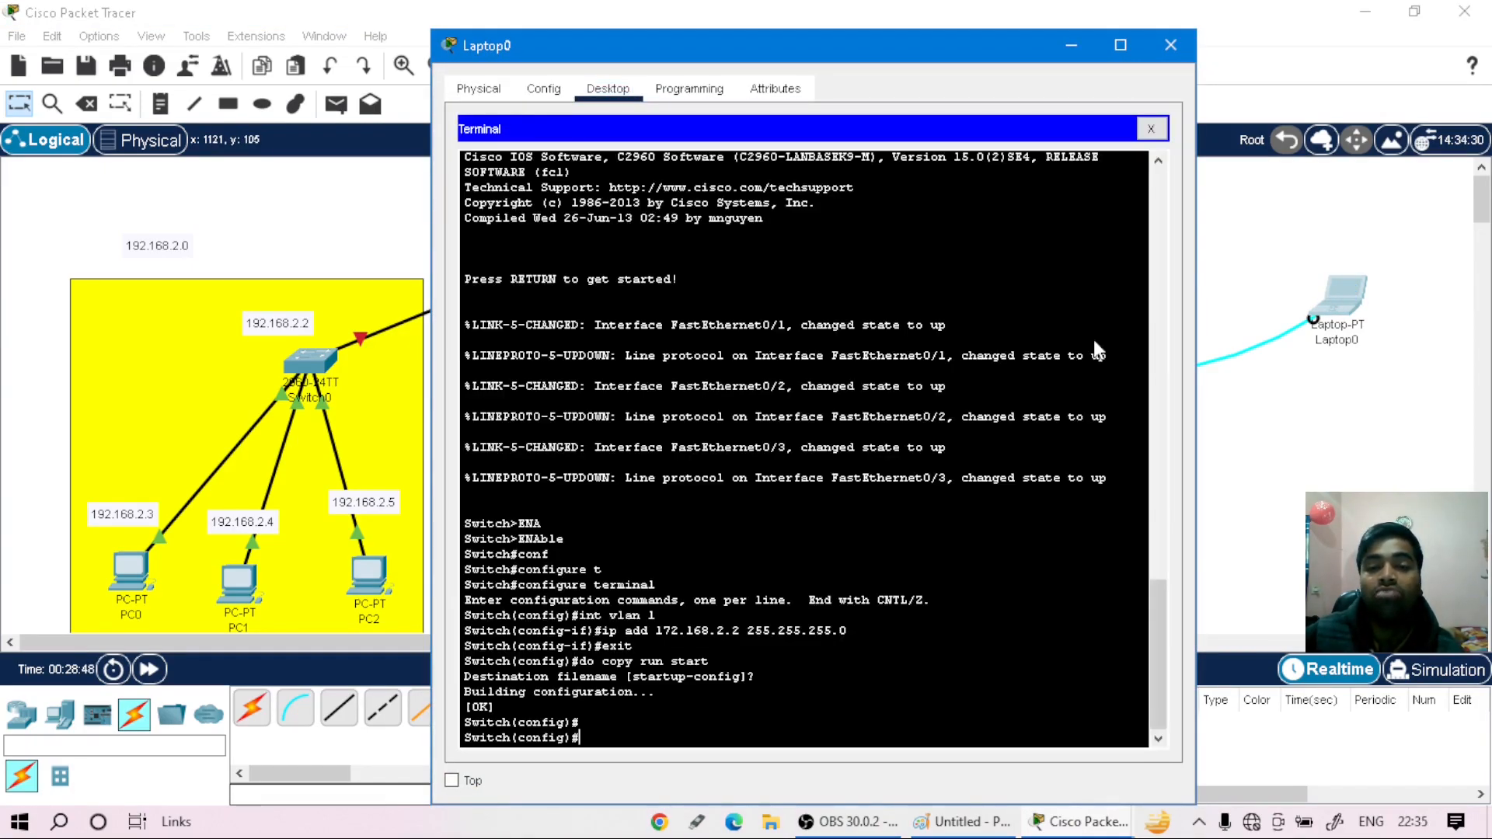
type("int v")
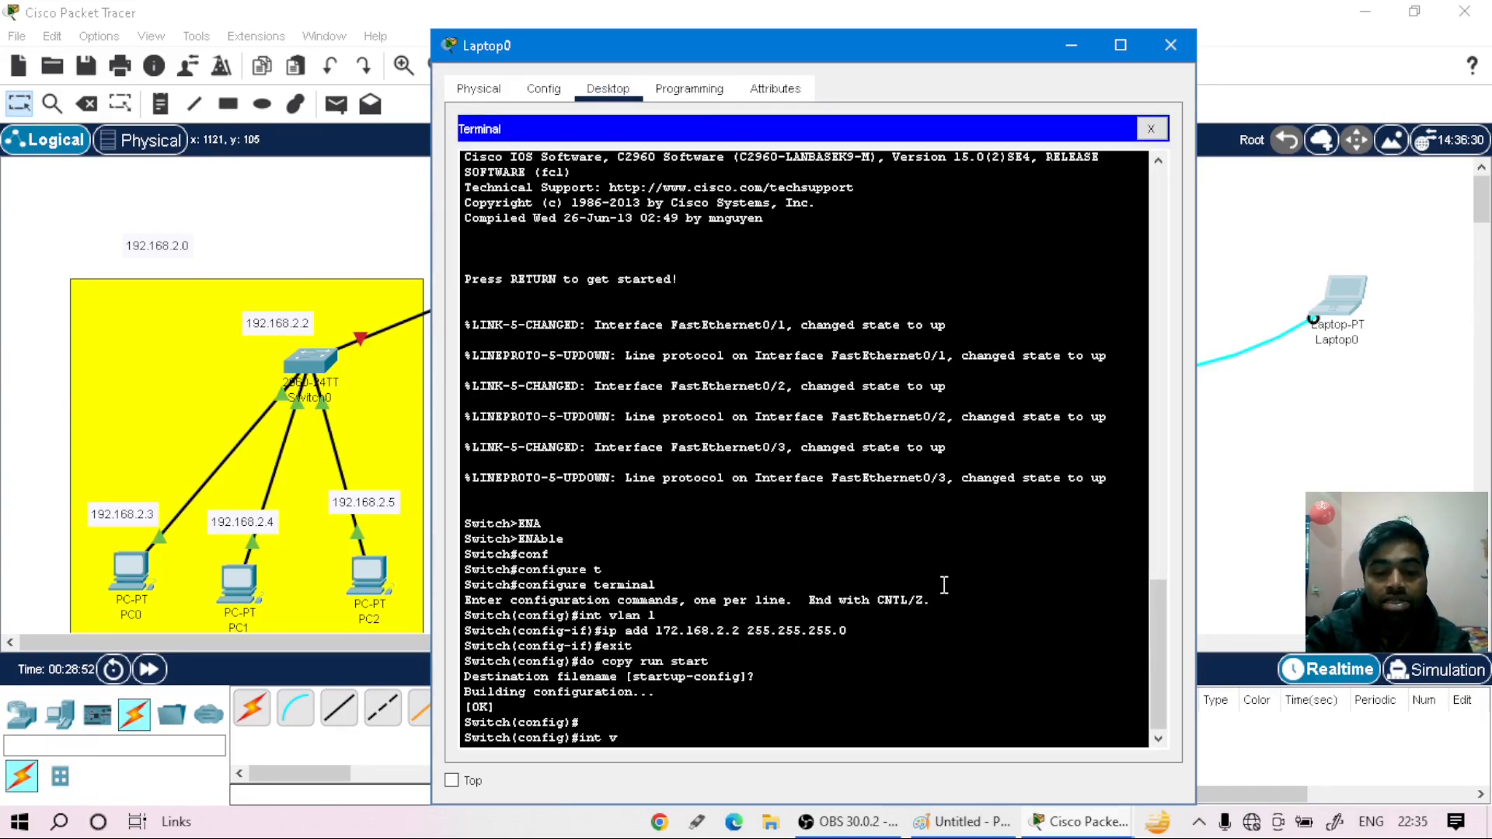
type("lan 1")
key("Return")
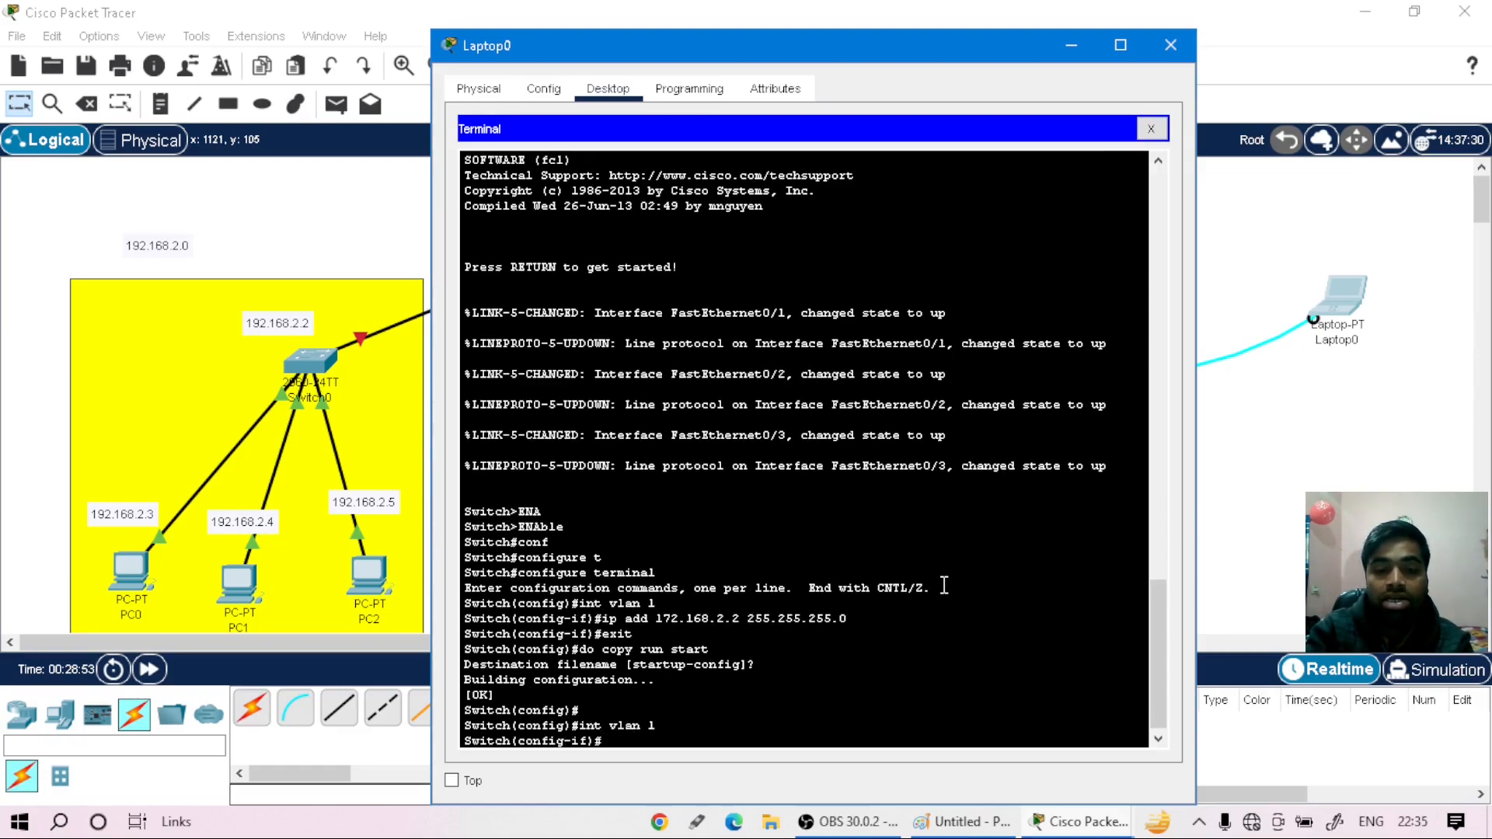
type("no sh")
key("Tab")
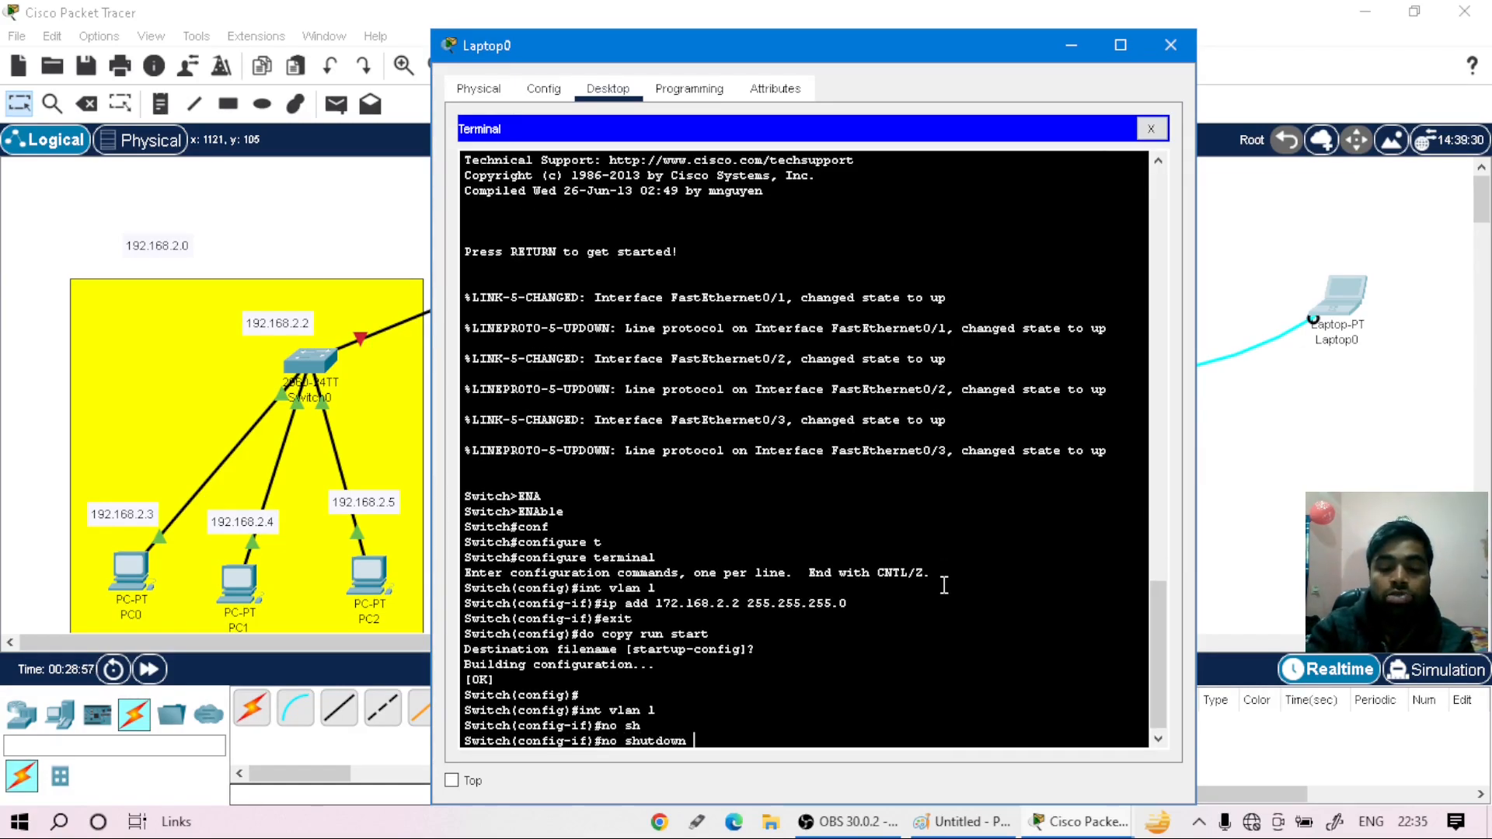
key("Return")
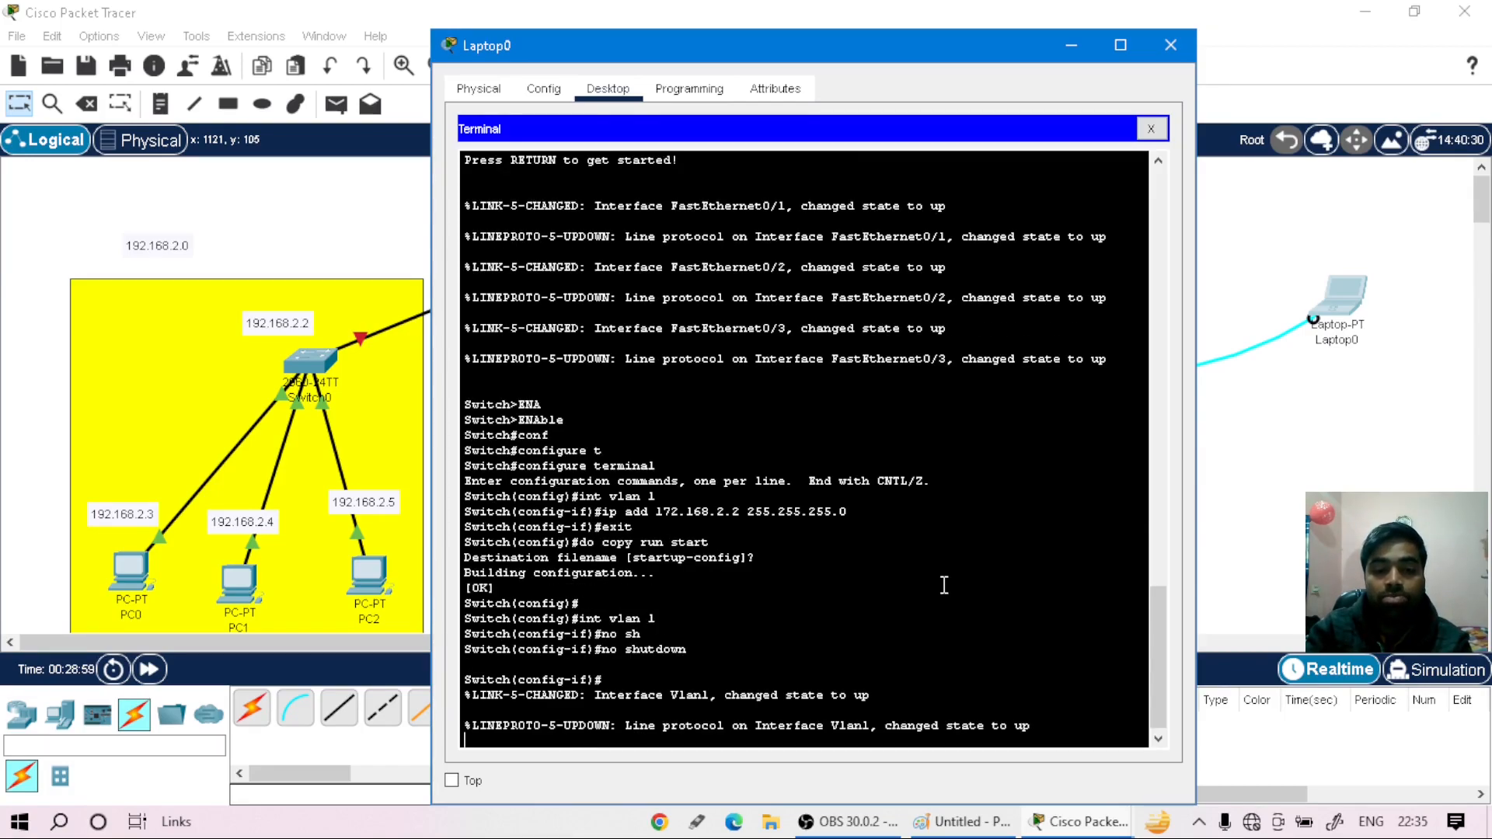
key("Return")
- Exit VLAN 1 configuration, save the running configuration to startup again with do copy run start, and close Laptop0's window
type("exit")
key("Return")
type("do copy run start")
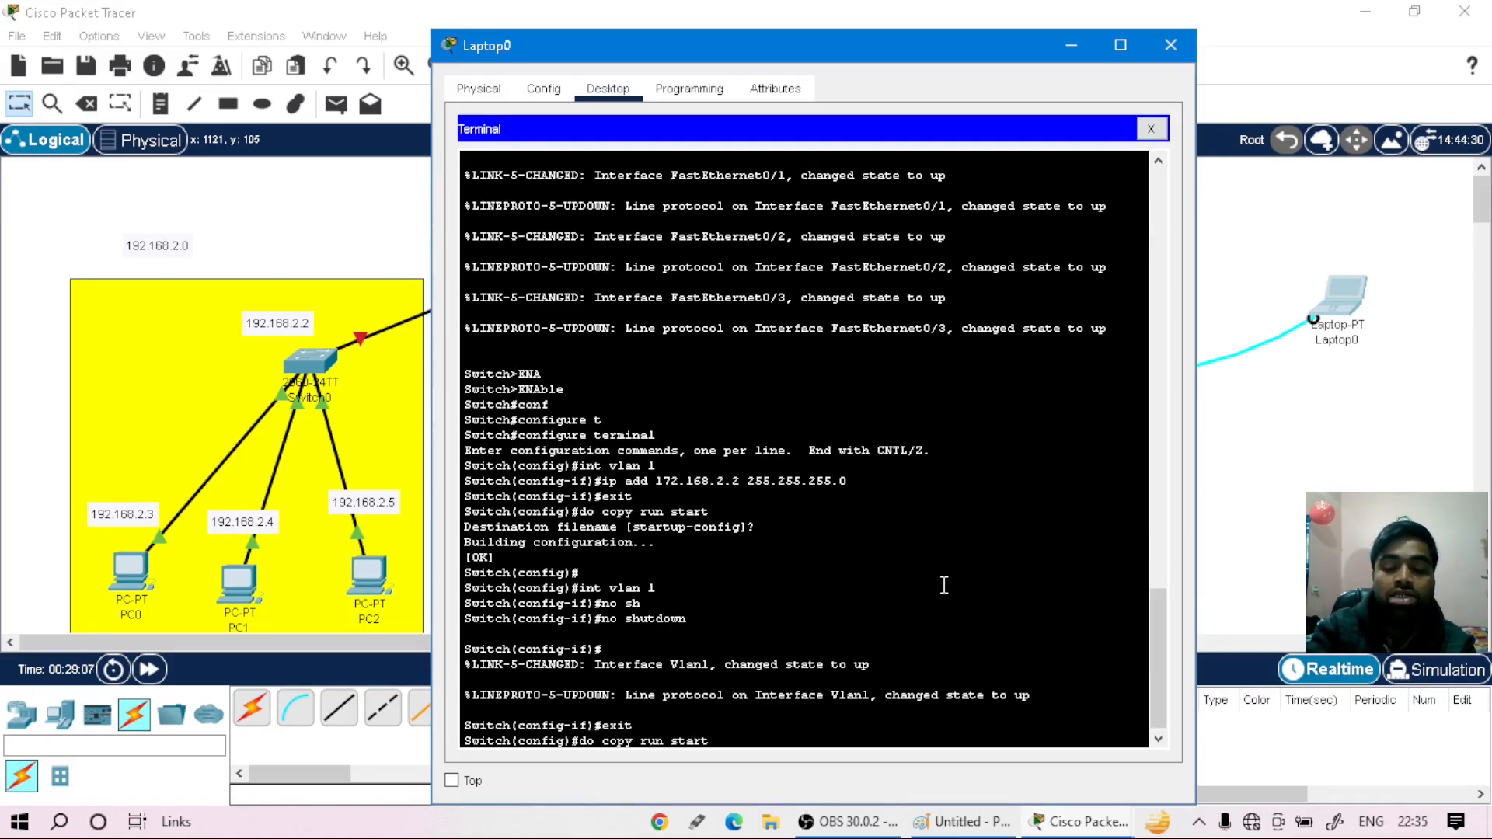
key("Return")
key("Return")
key("Return")
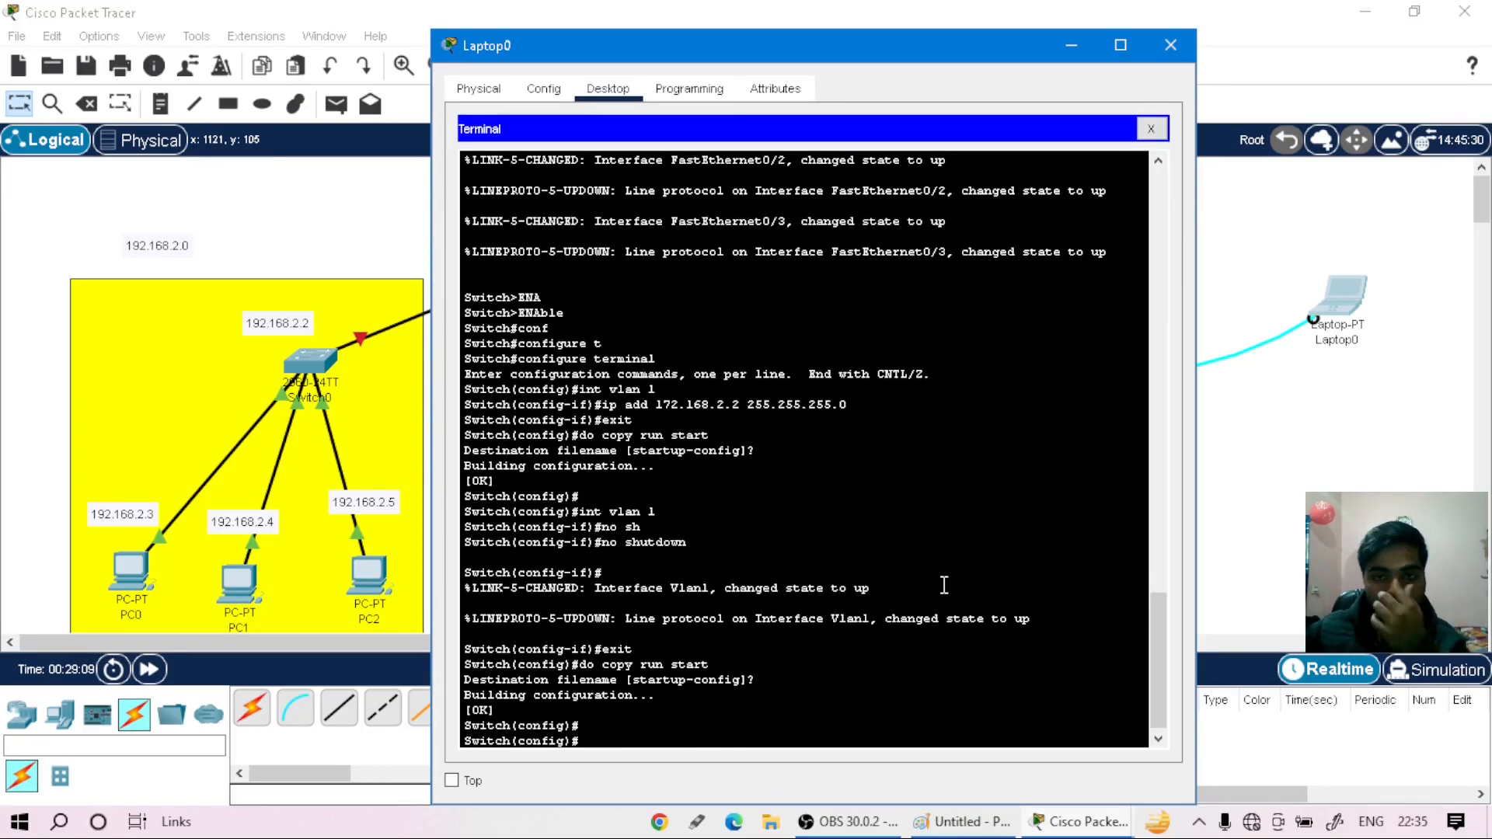
left_click(1170, 45)
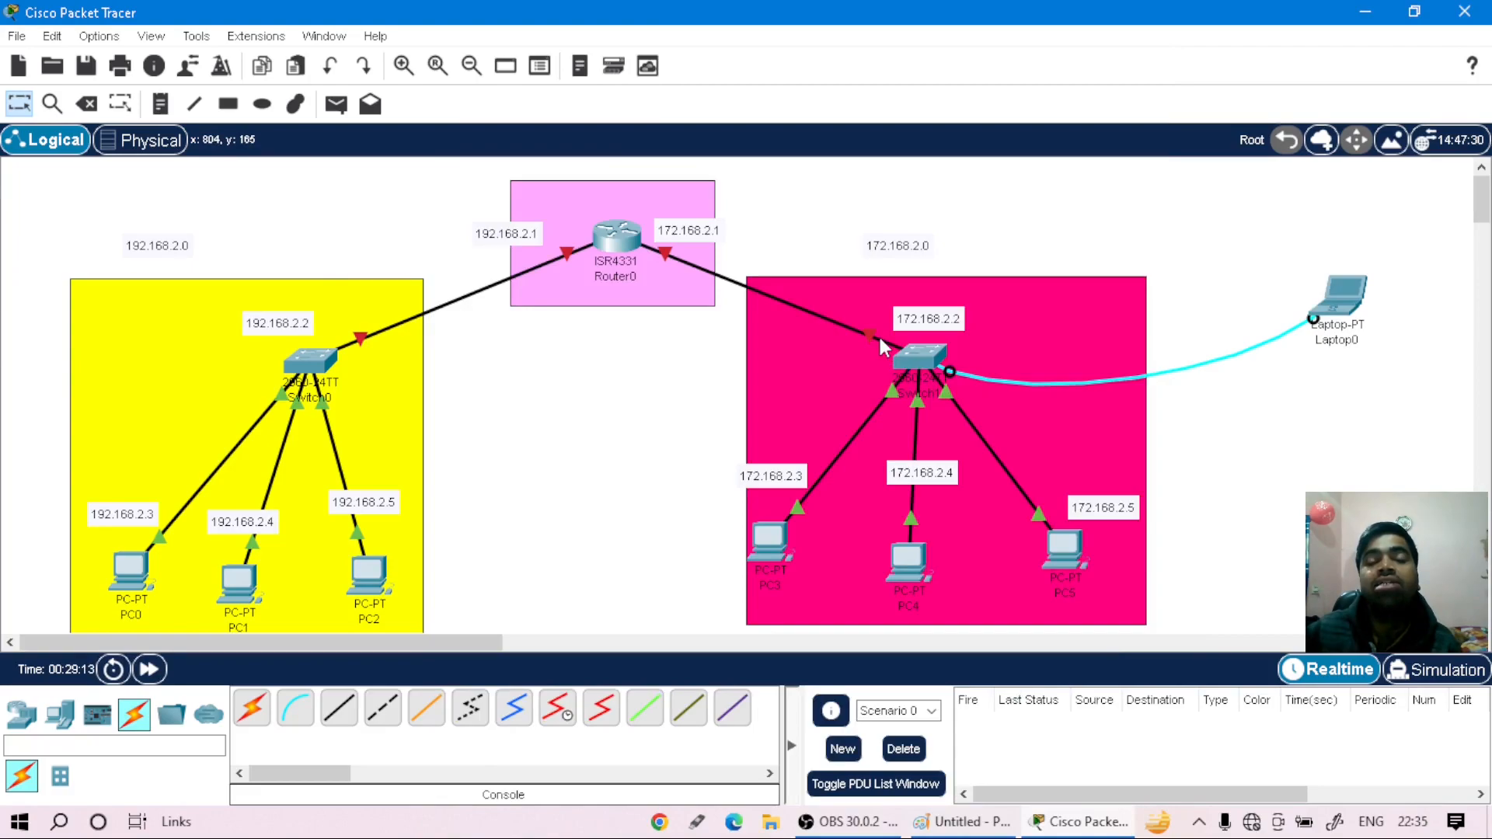
- Open Switch0's command line and enter privileged mode and global configuration mode with enable and configure terminal
mouse_move(883, 347)
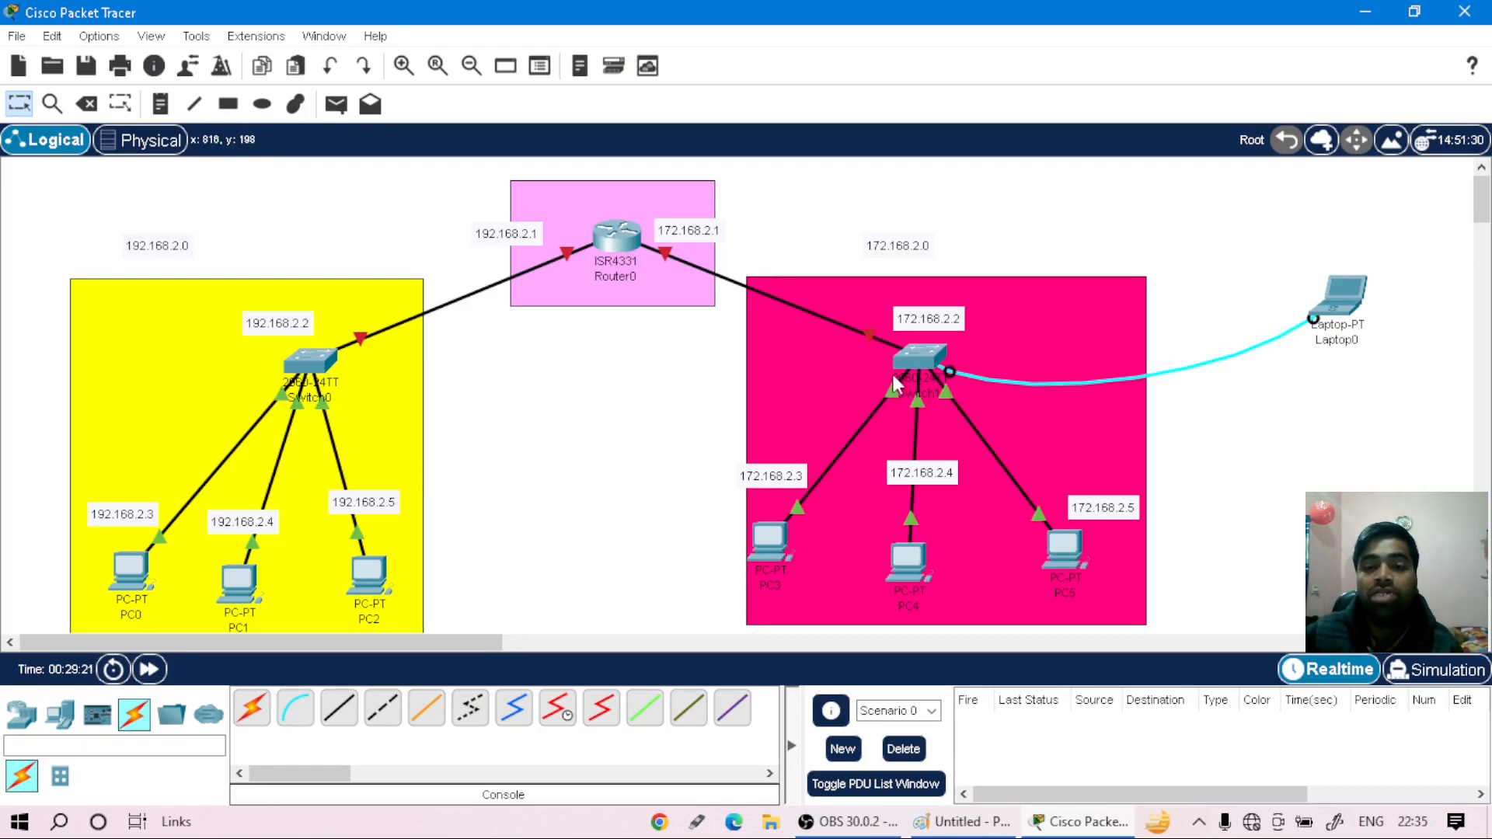
left_click(323, 379)
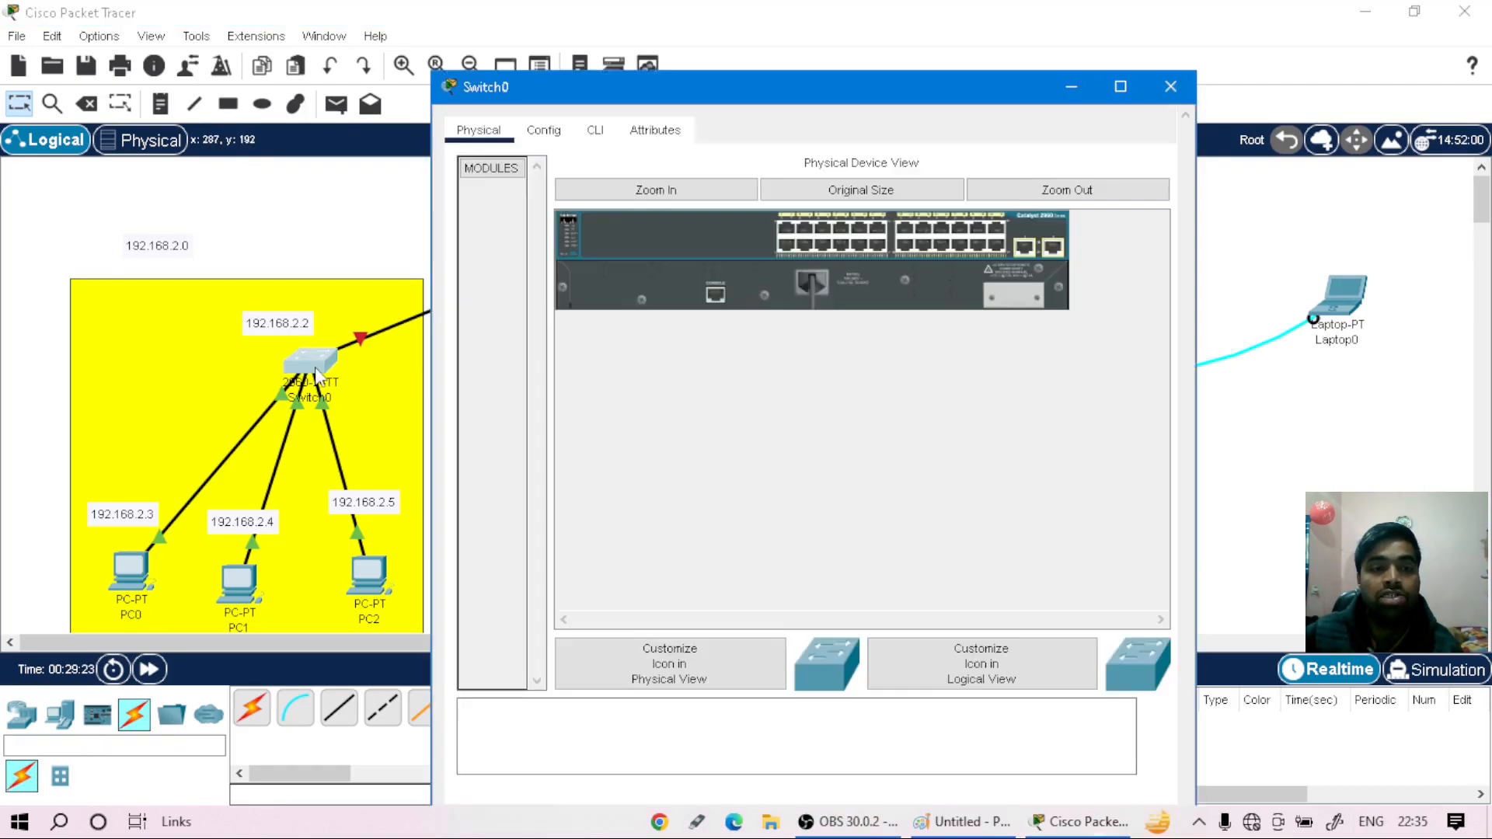
left_click(600, 90)
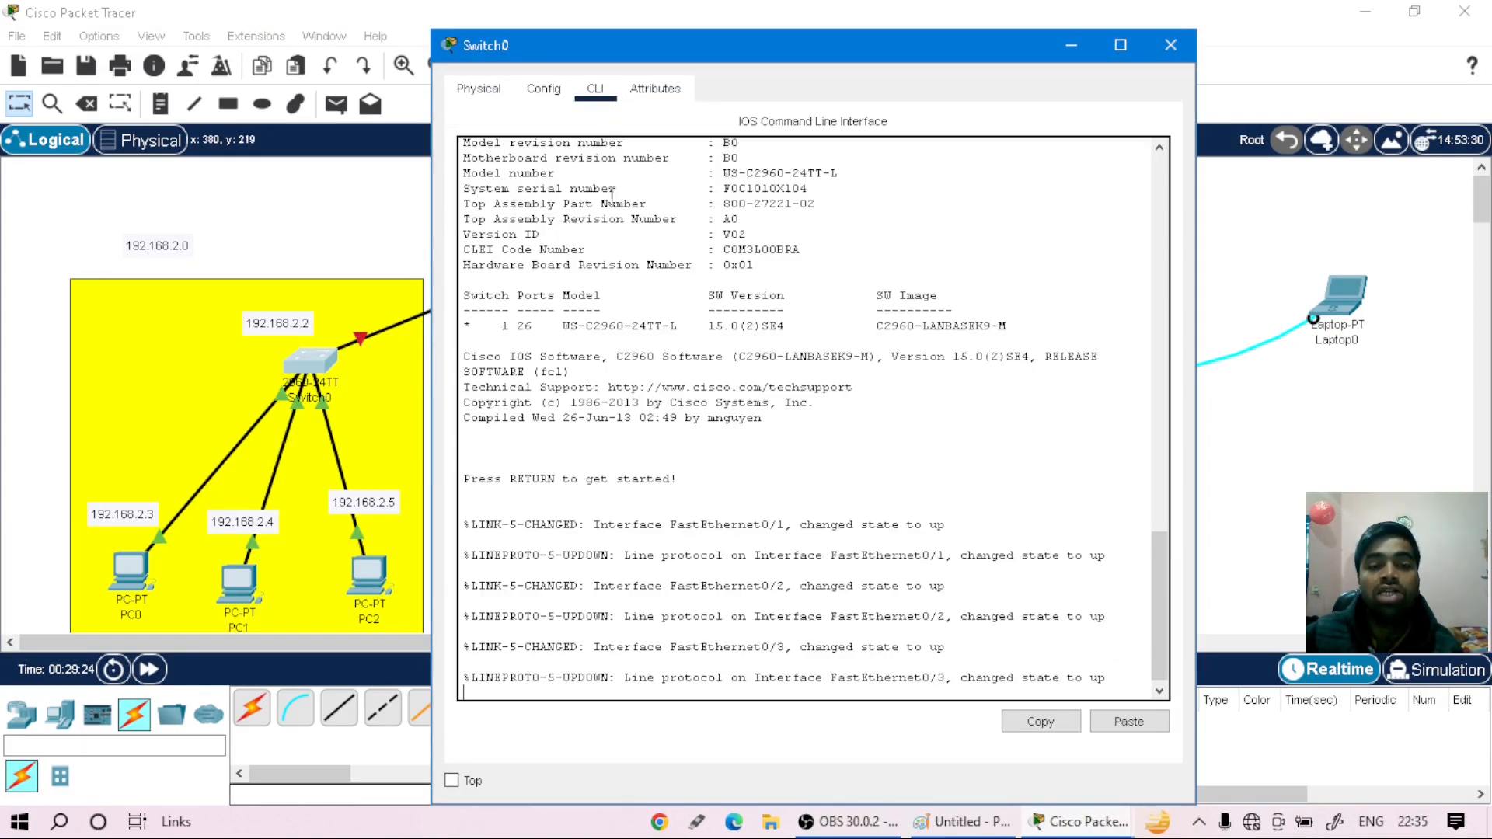
type("ena")
key("Tab")
key("Return")
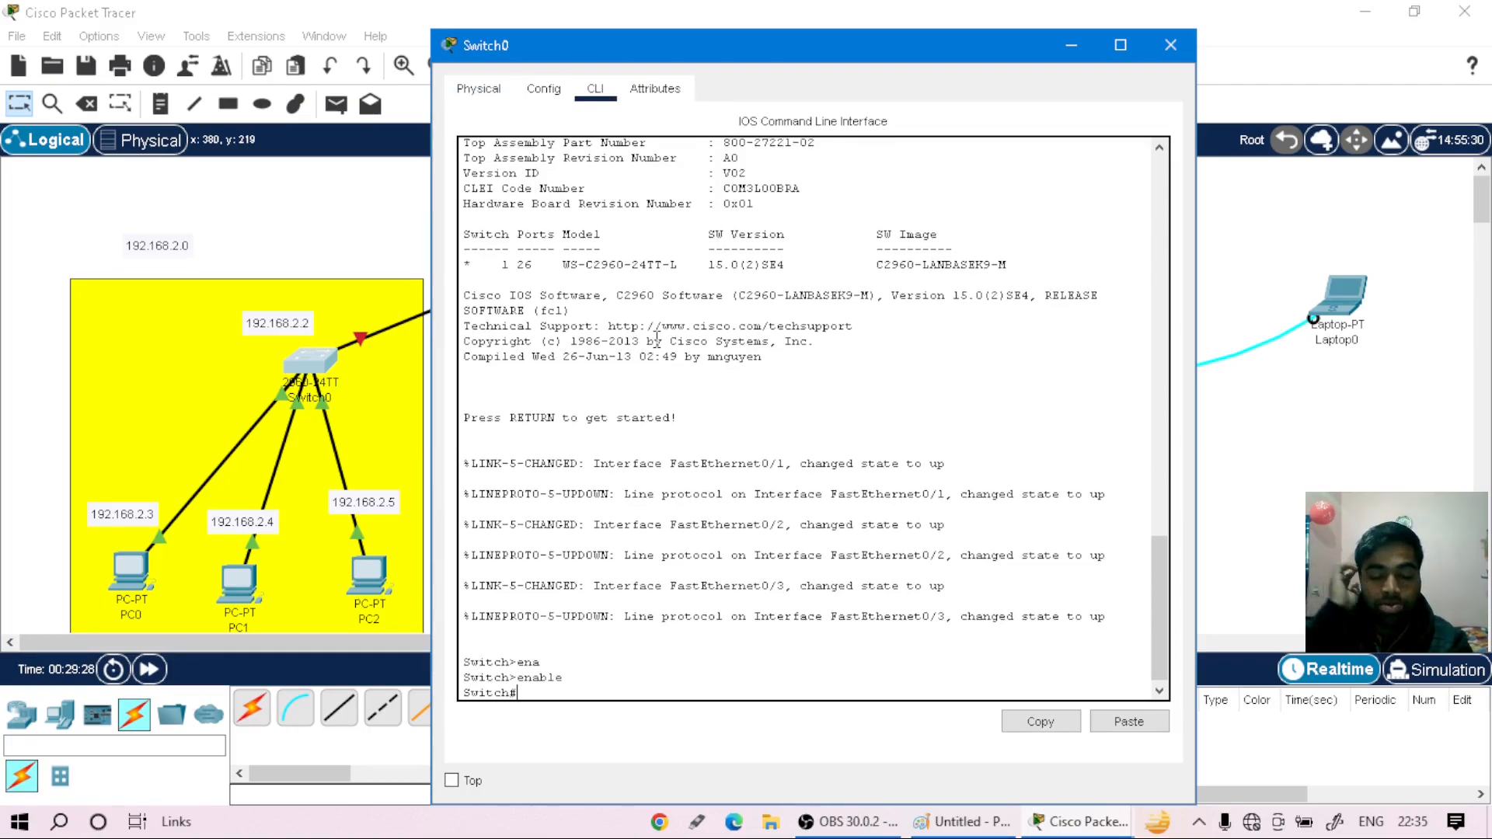
type("conf")
key("Tab")
type("t")
key("Tab")
key("Return")
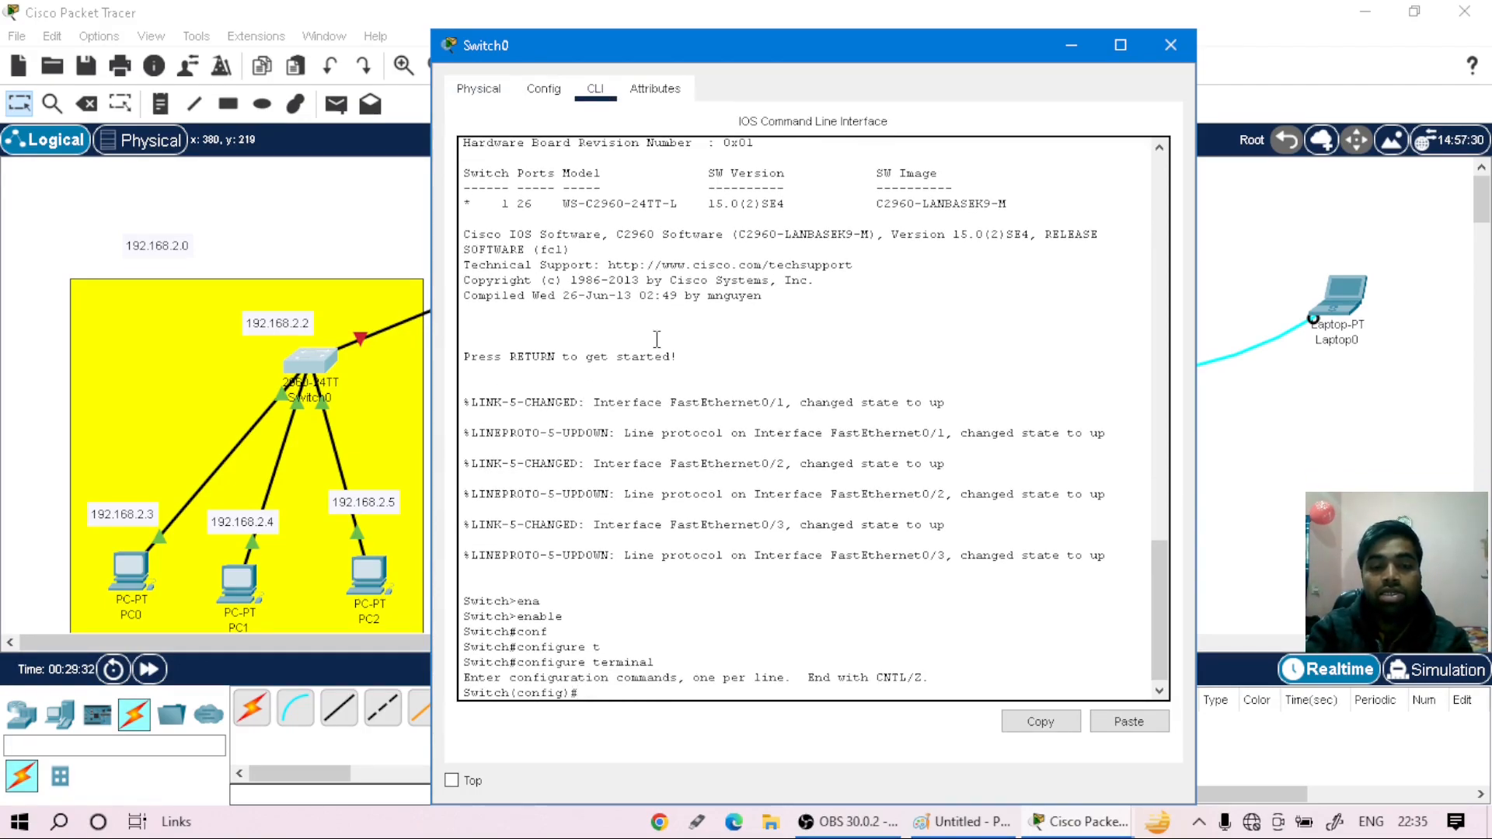
- Assign IP address 192.168.2.2 with subnet mask 255.255.255.0 to Switch0's VLAN 1 interface
type("int vlan 1")
key("Return")
type("i")
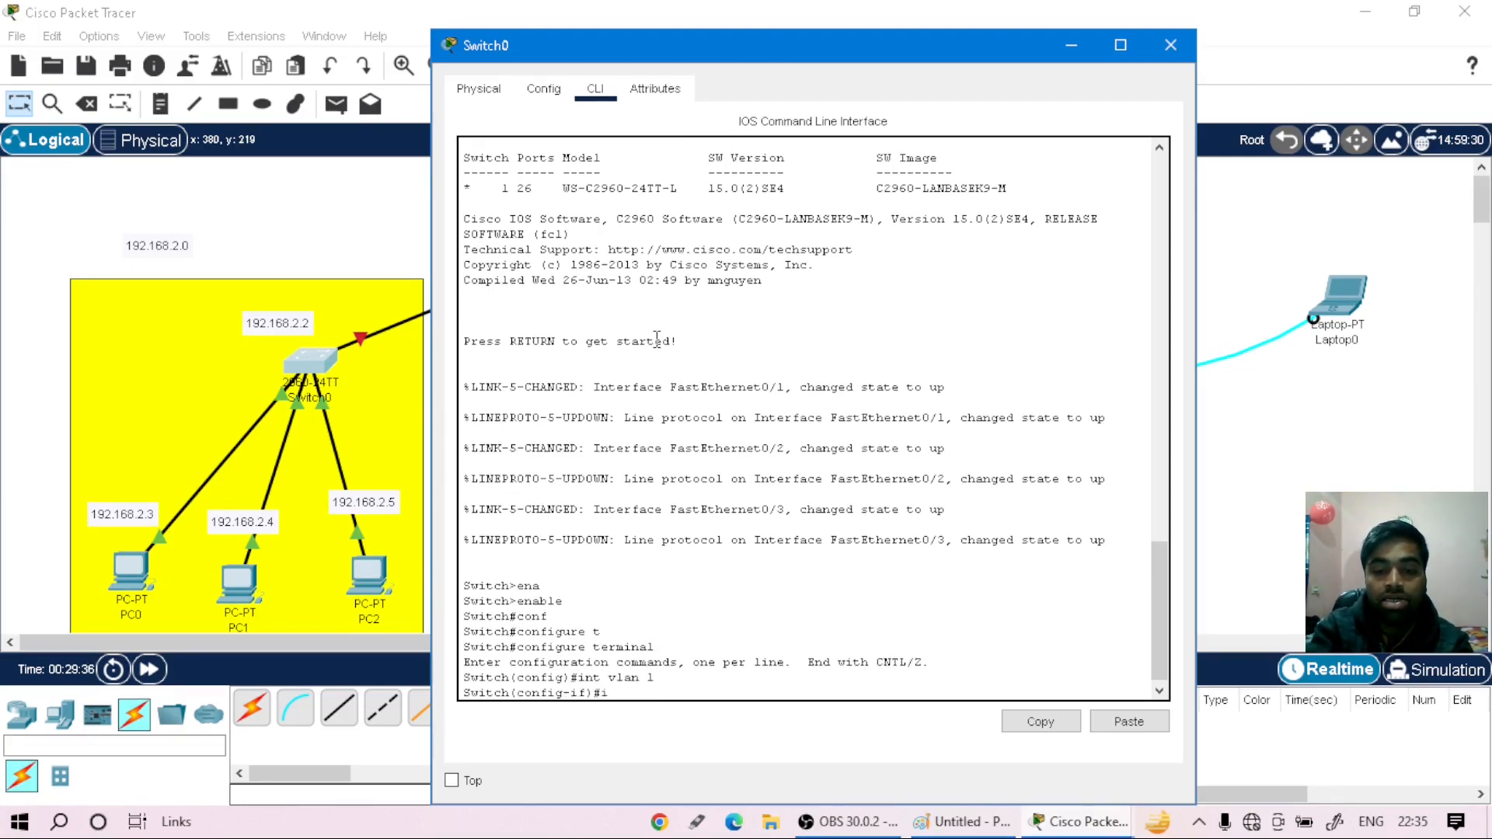
type("p add")
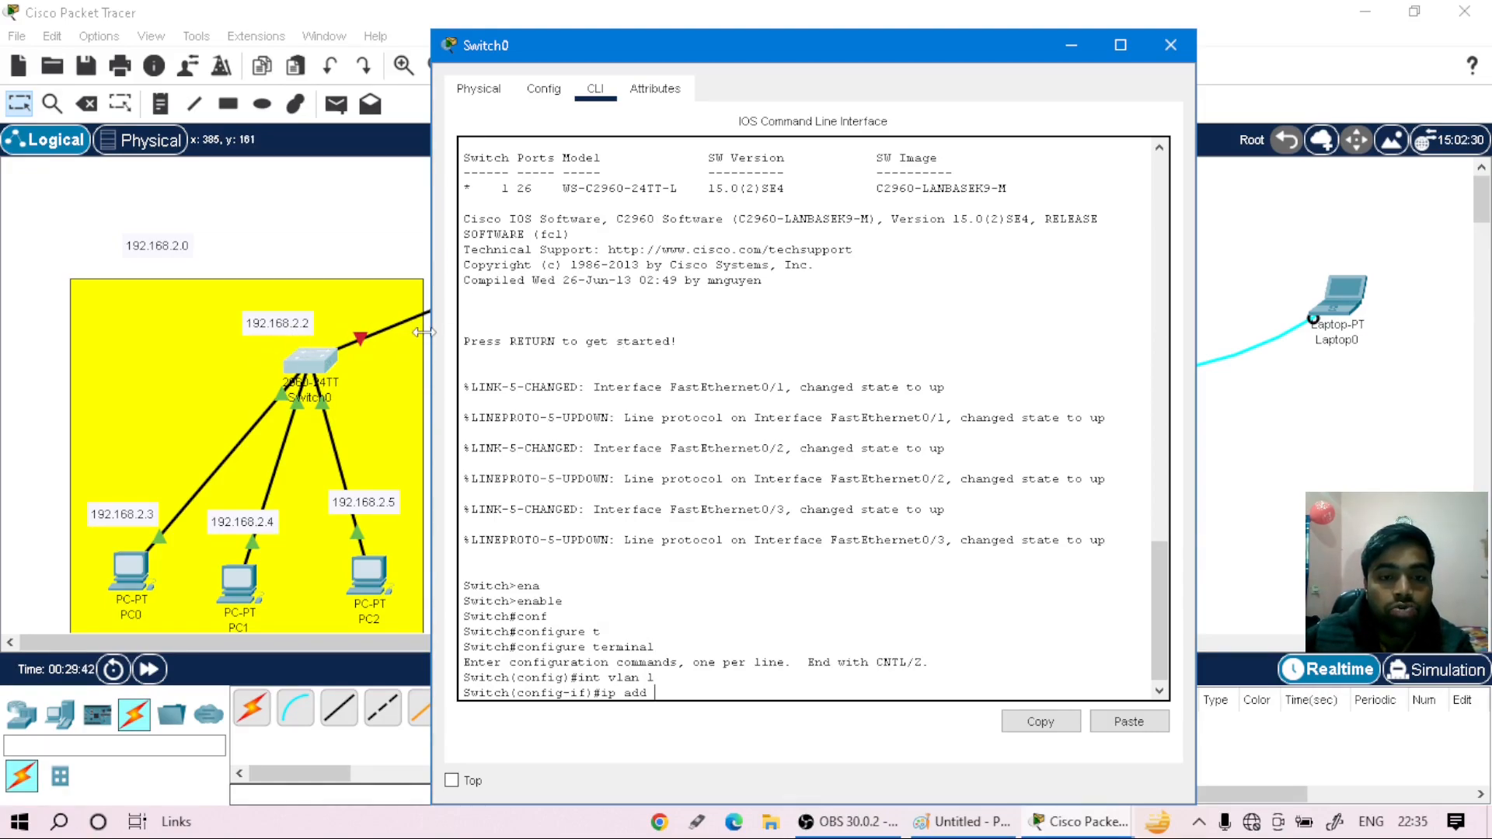
type("192")
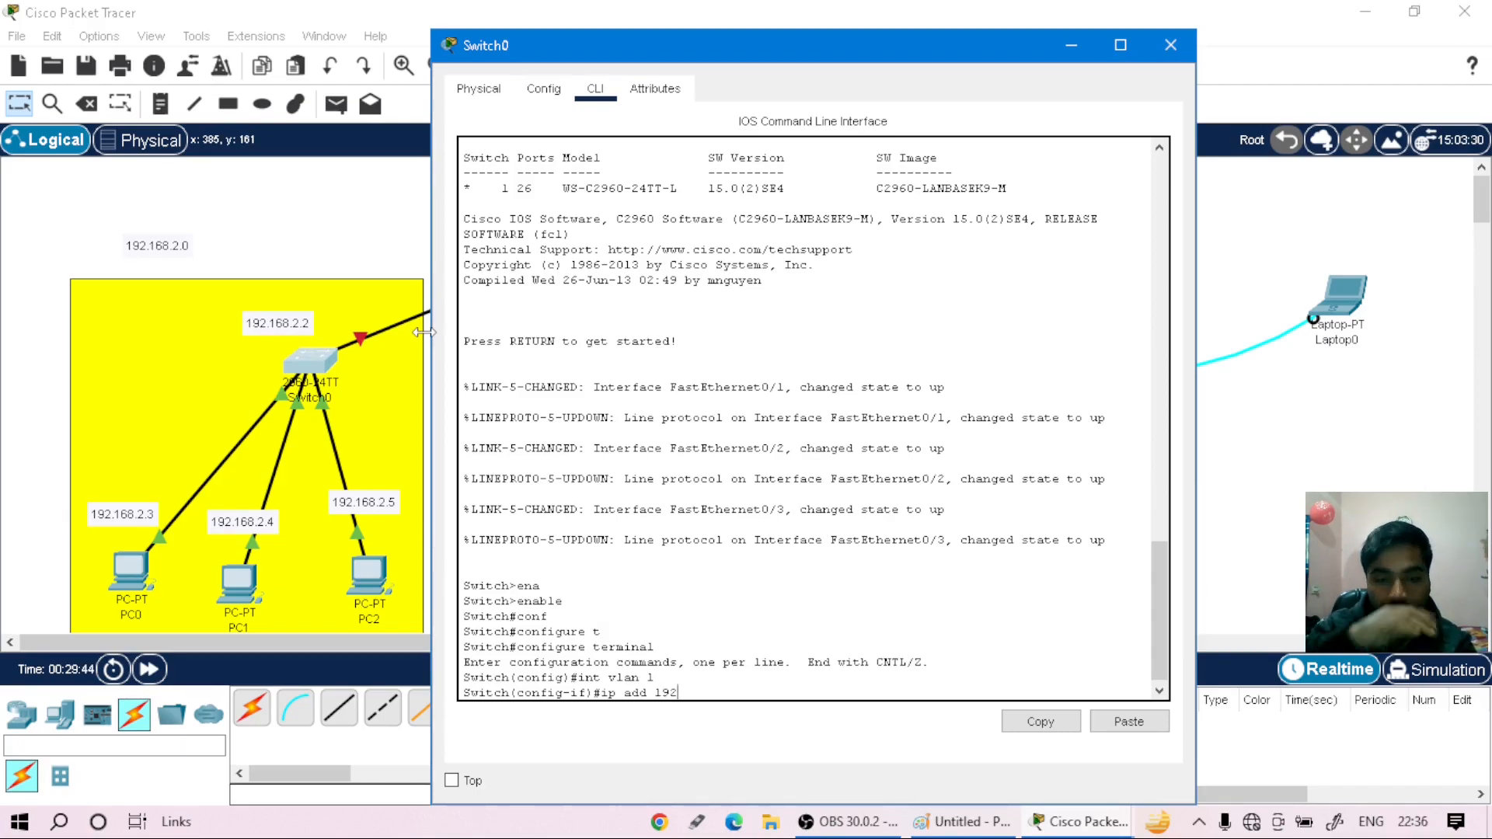
type(".168")
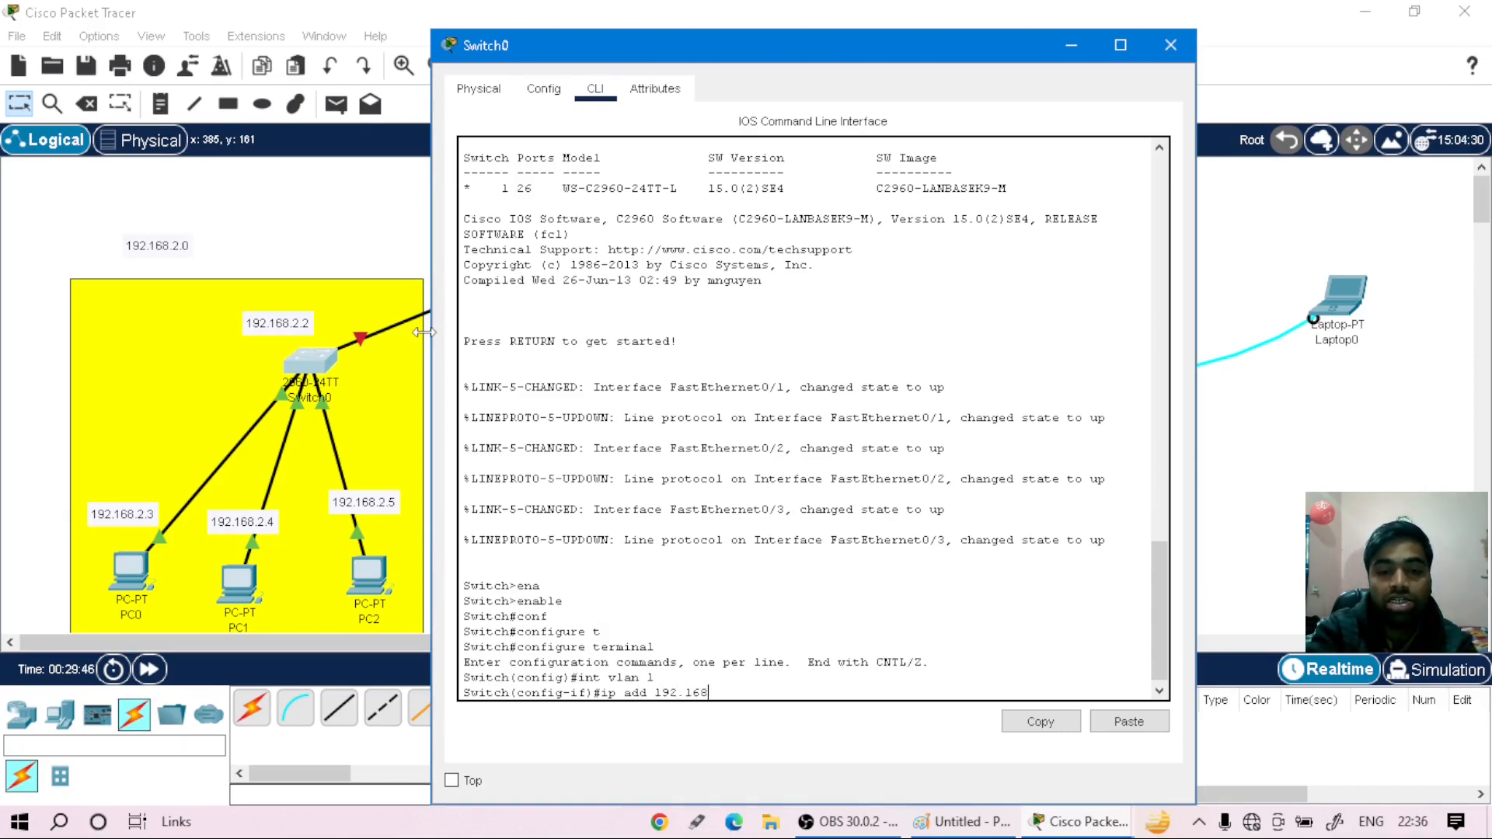
type(".2.2")
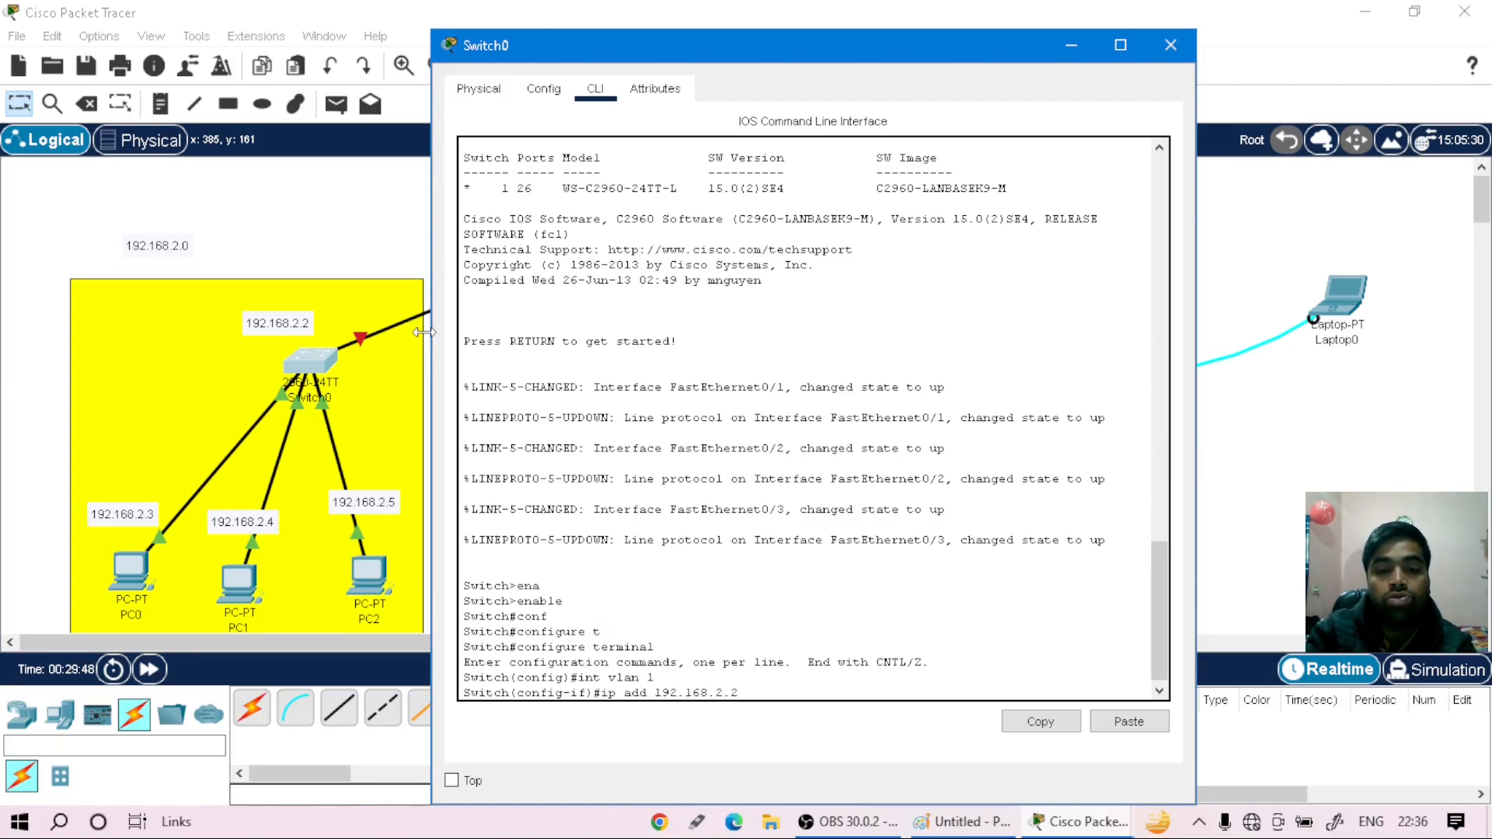
type(" 255.")
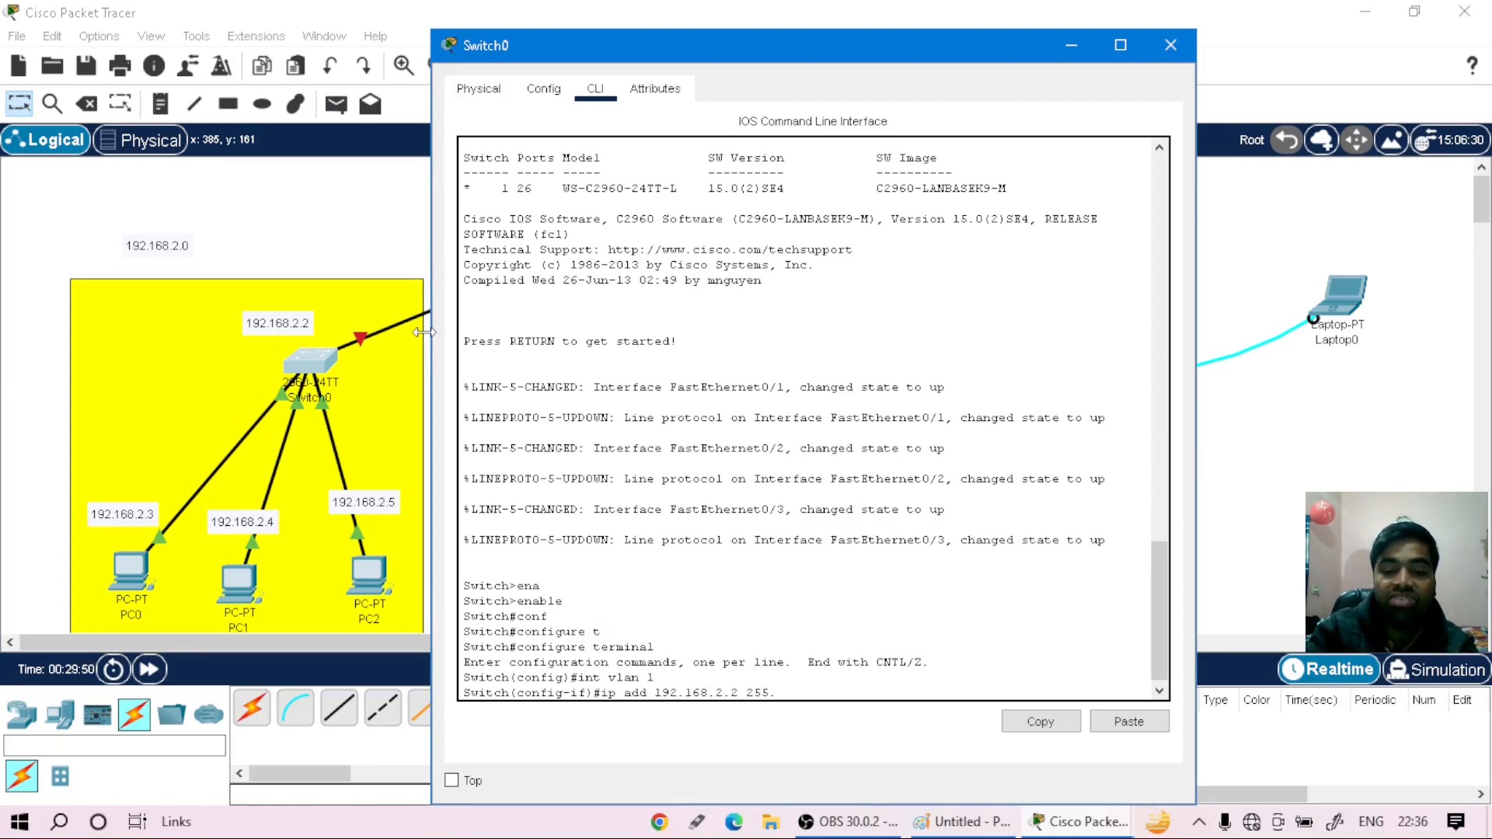
type("255.255.2")
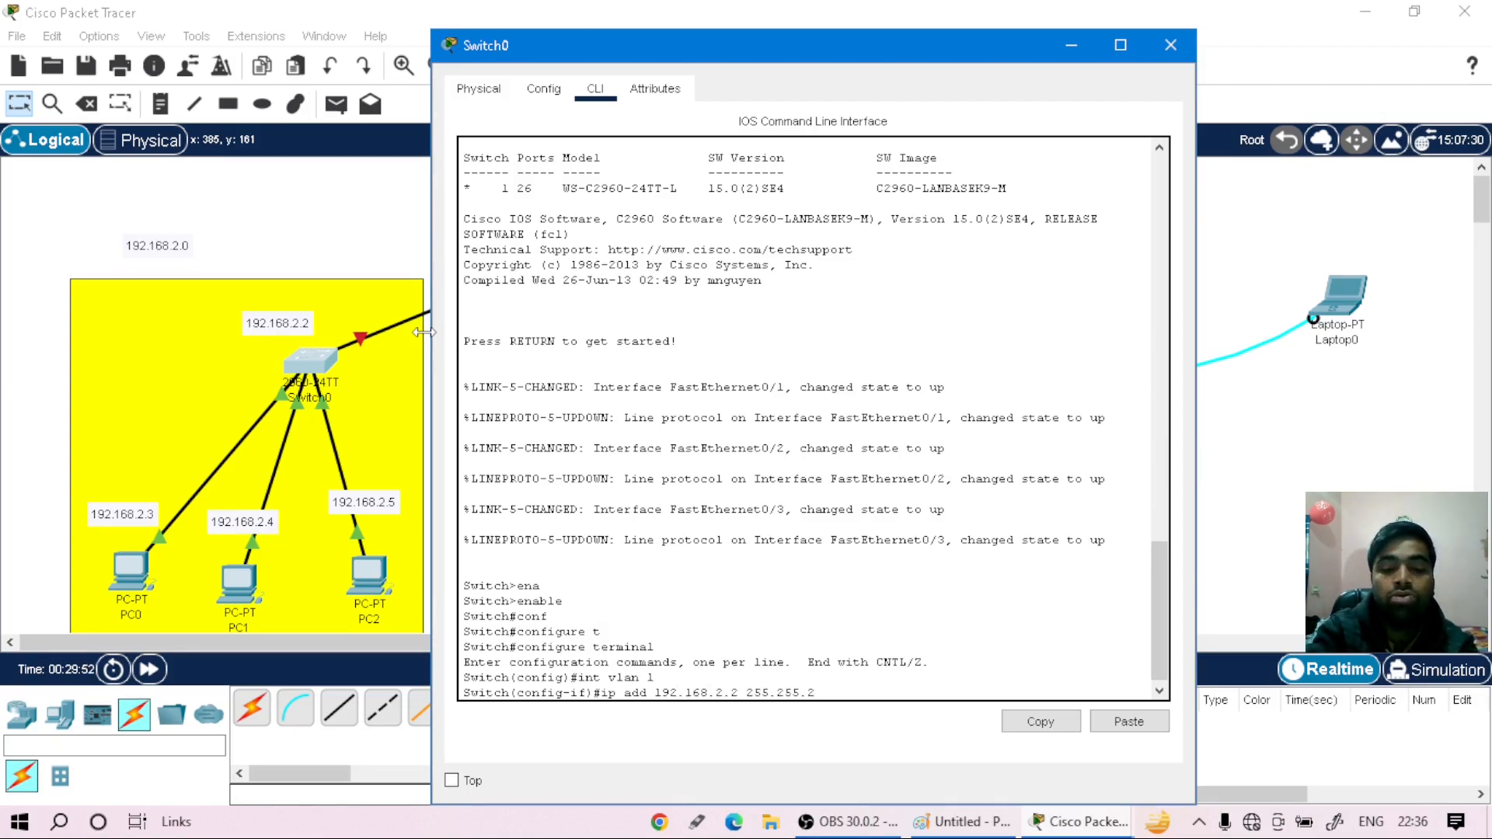
type(".0")
key("Return")
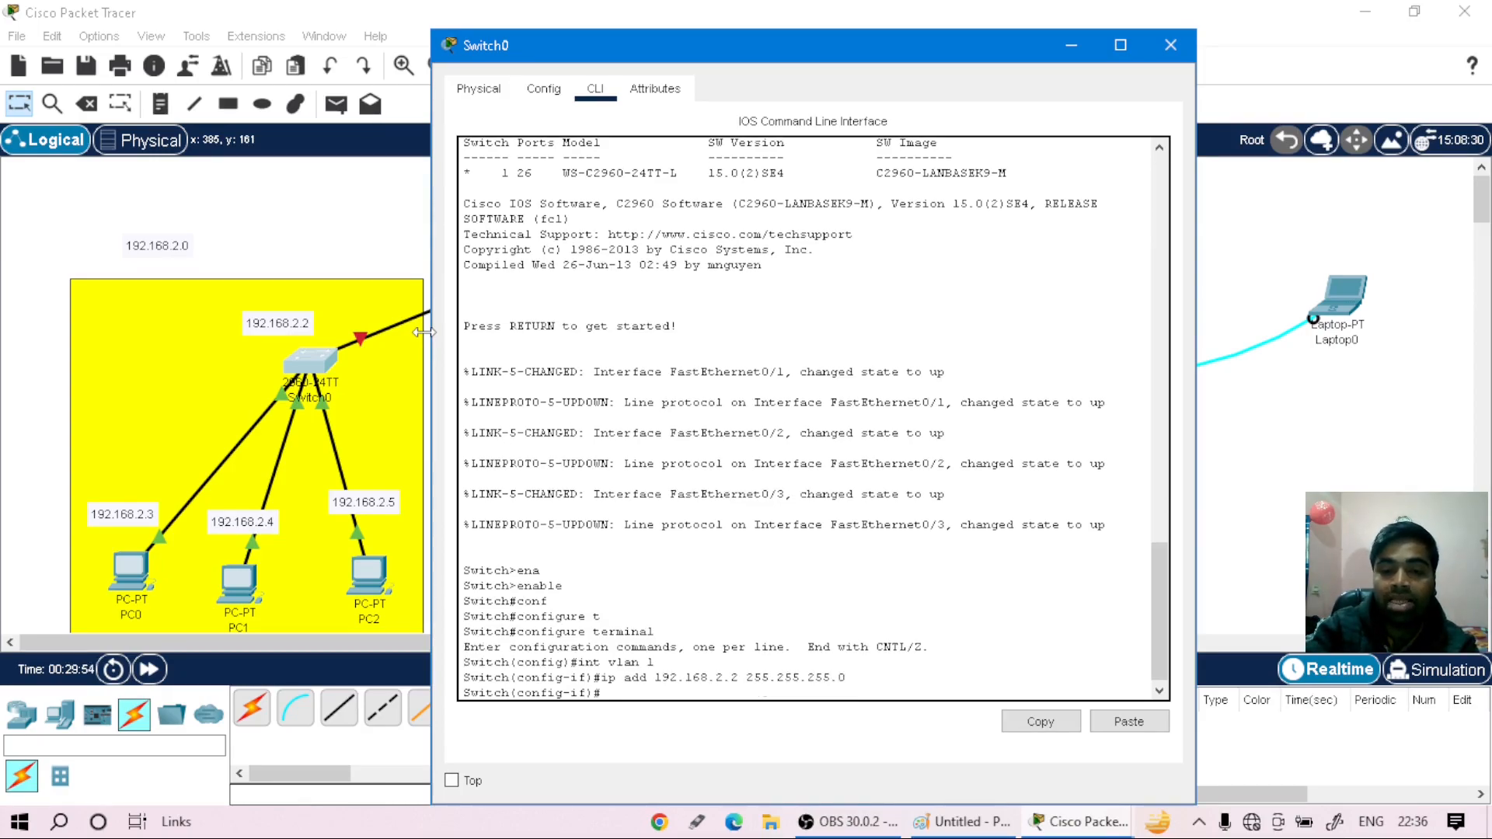
- Enable Switch0's VLAN 1 interface with no shutdown and exit interface configuration
type("no shu")
key("Tab")
key("Return")
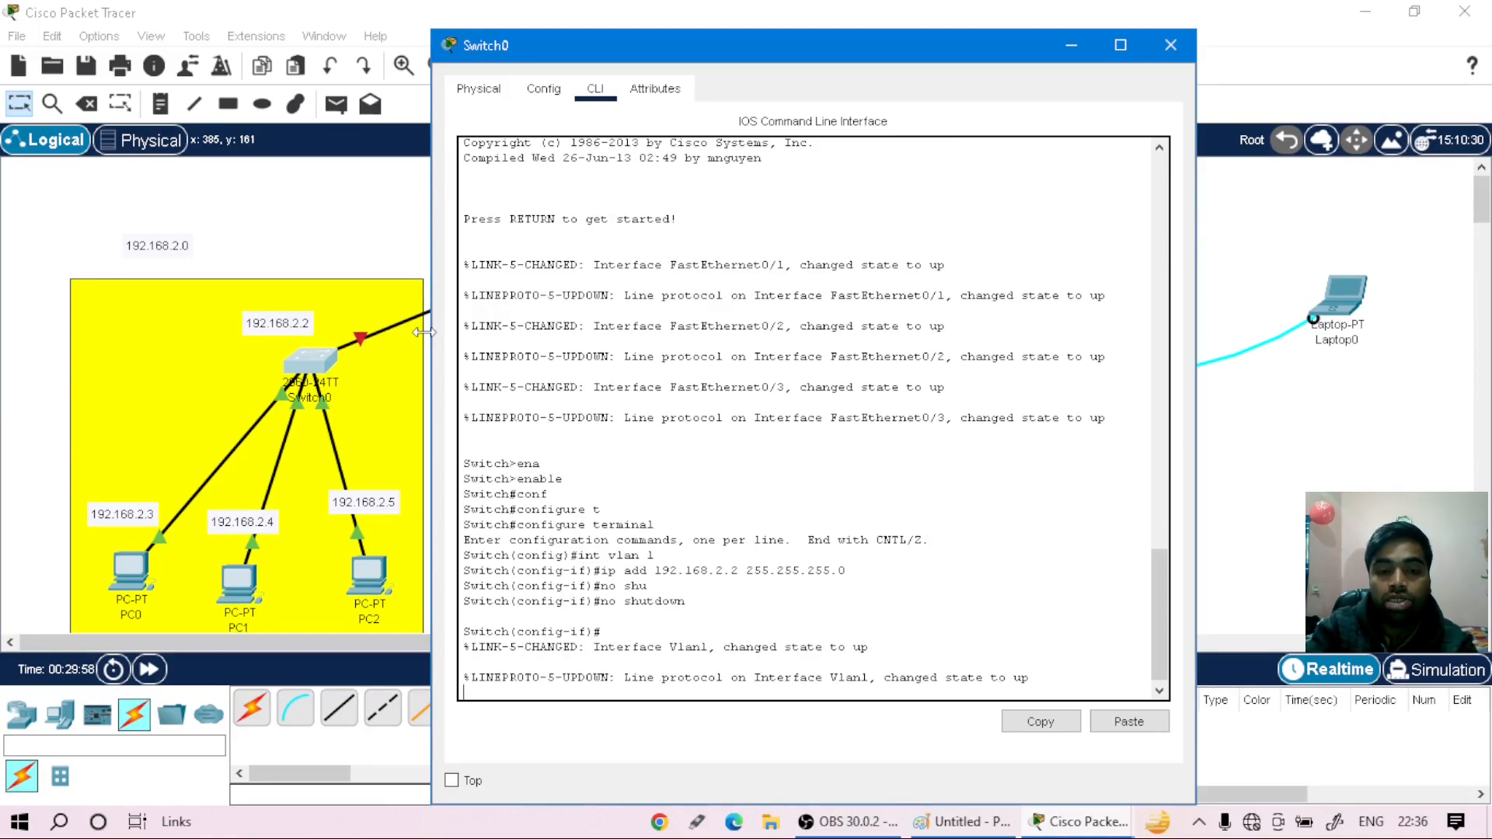
type("exit")
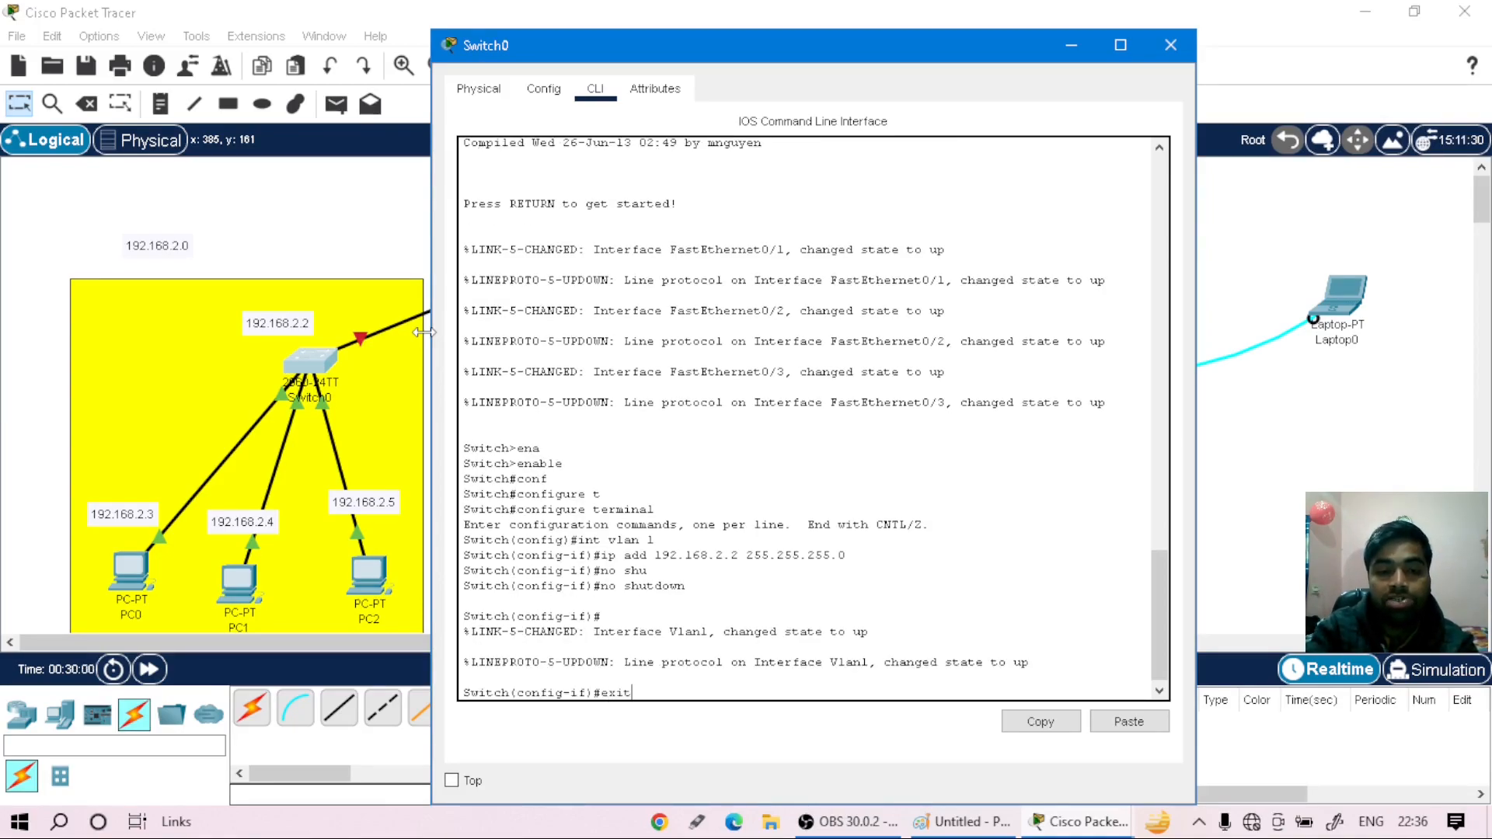
key("Return")
- Save Switch0's running configuration with do copy run start and close its window
type("co")
key("BackSpace")
key("BackSpace")
type("do co")
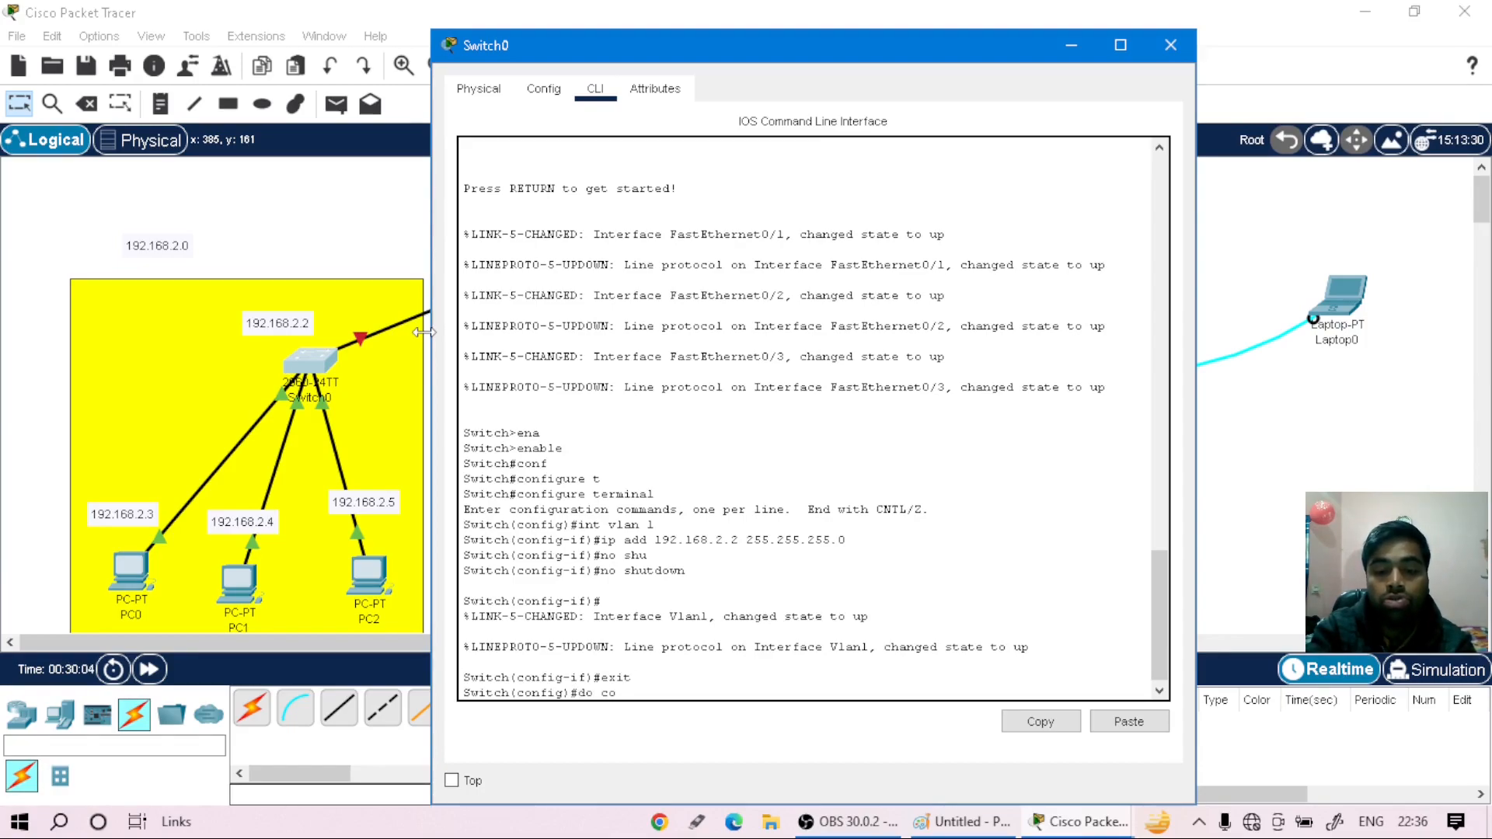
type("py run start")
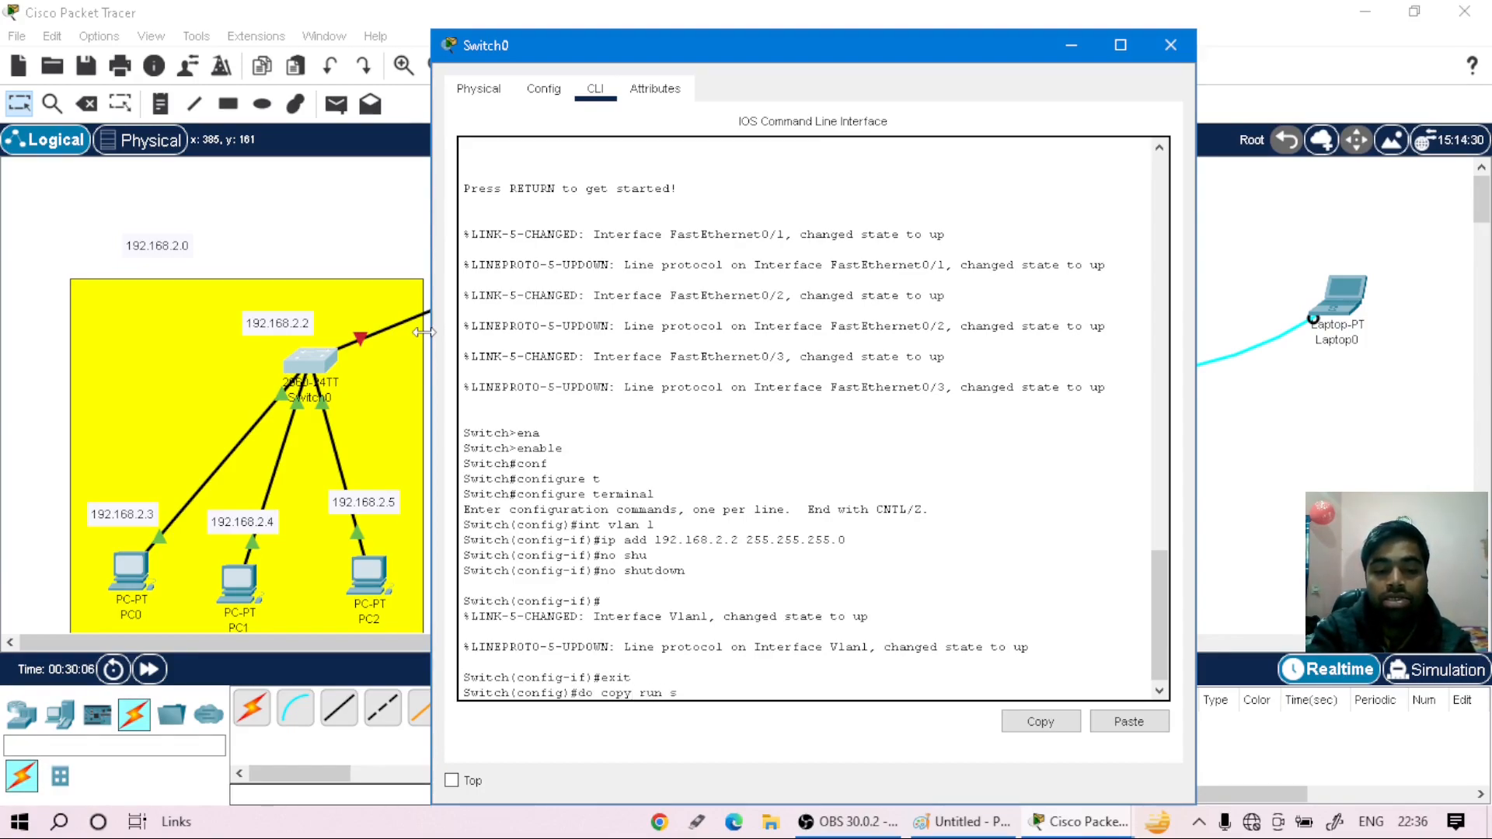
key("Return")
key("Return")
key("Return")
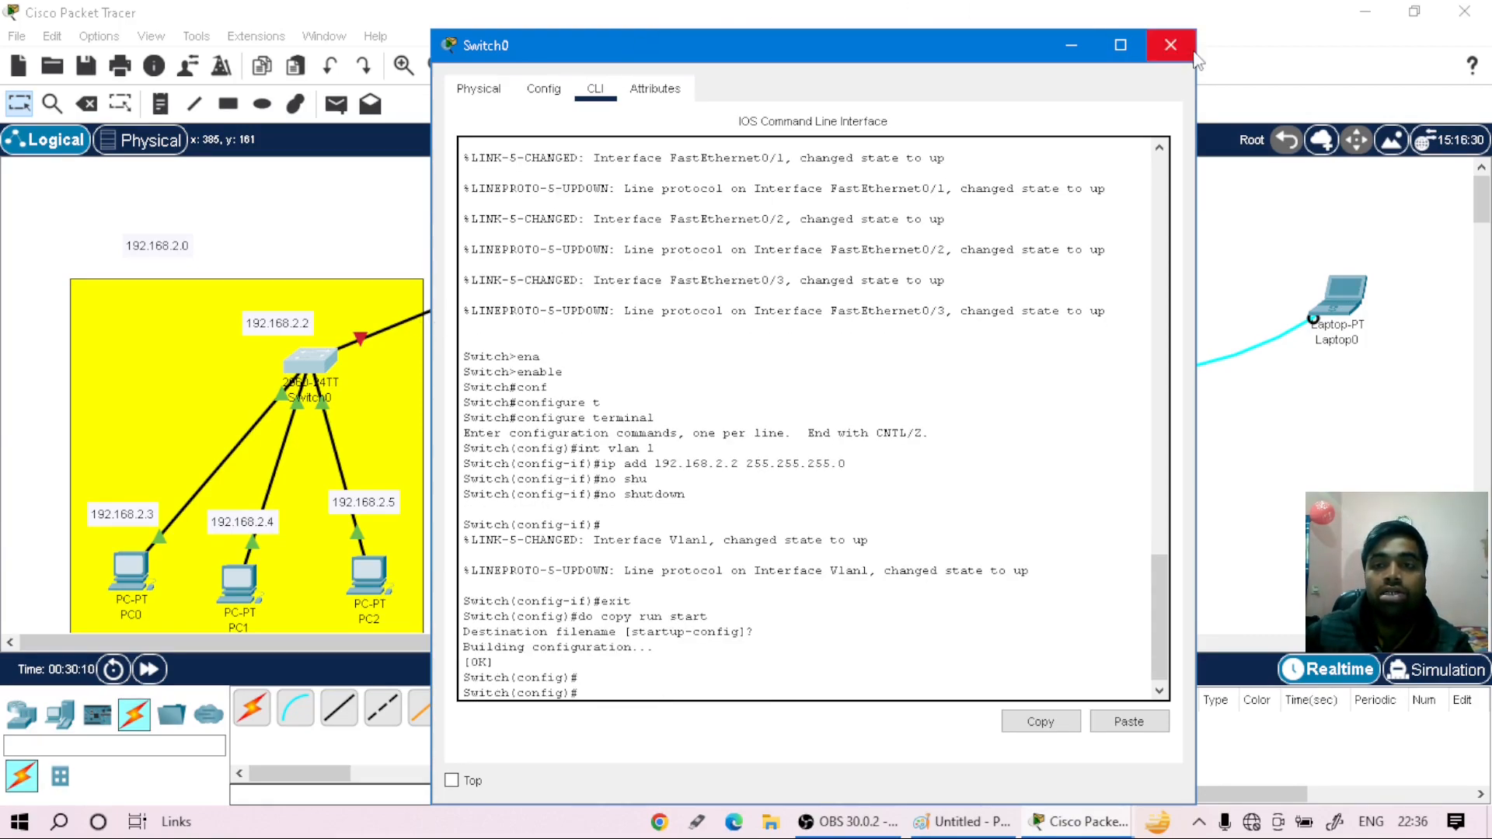
left_click(1170, 45)
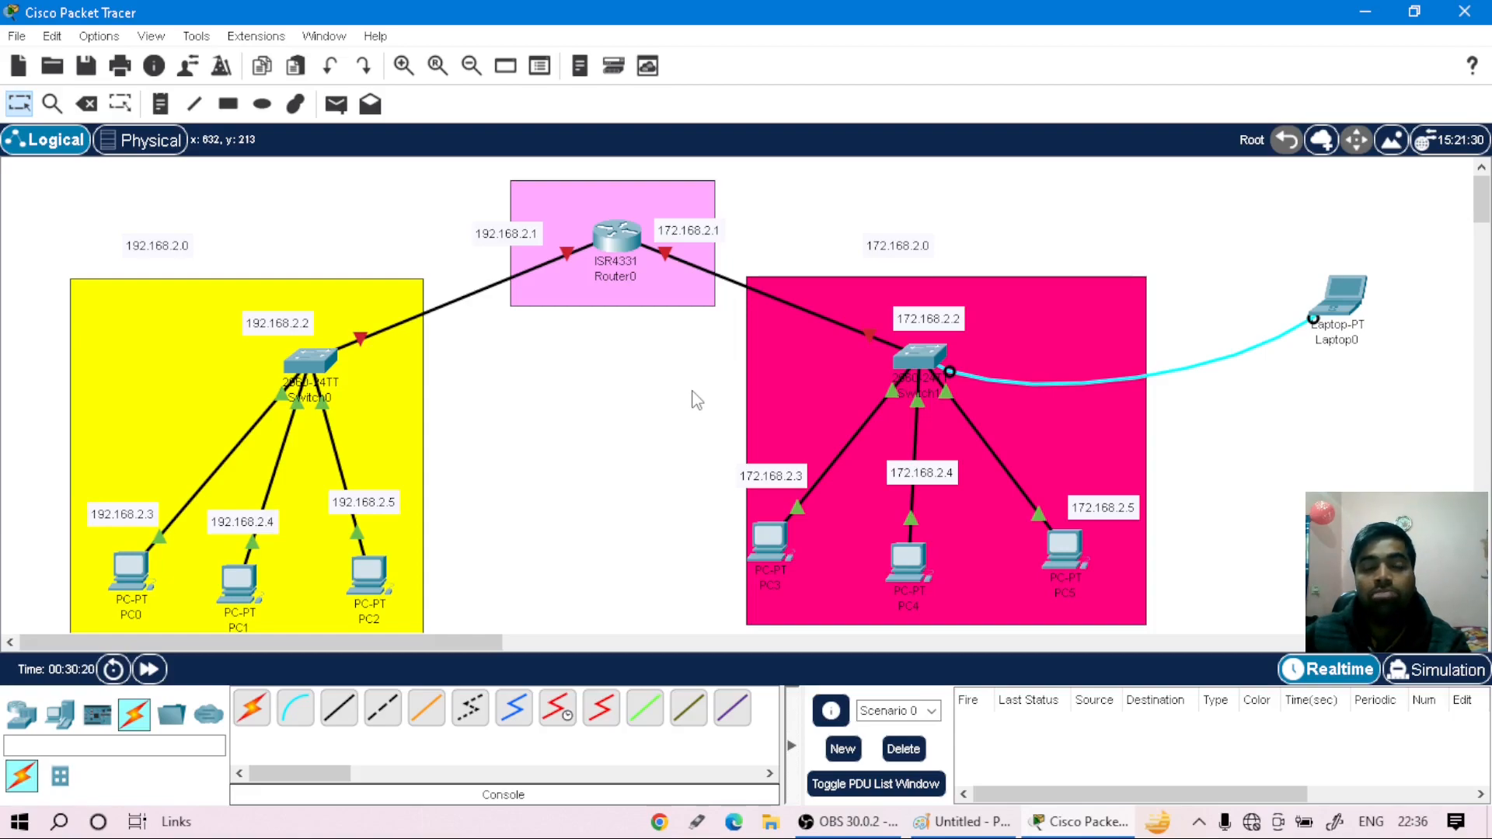
- Move the console cable's end from the 172.168.2.0 network's switch to Router0's console port
left_click_drag(954, 379, 624, 237)
left_click(690, 299)
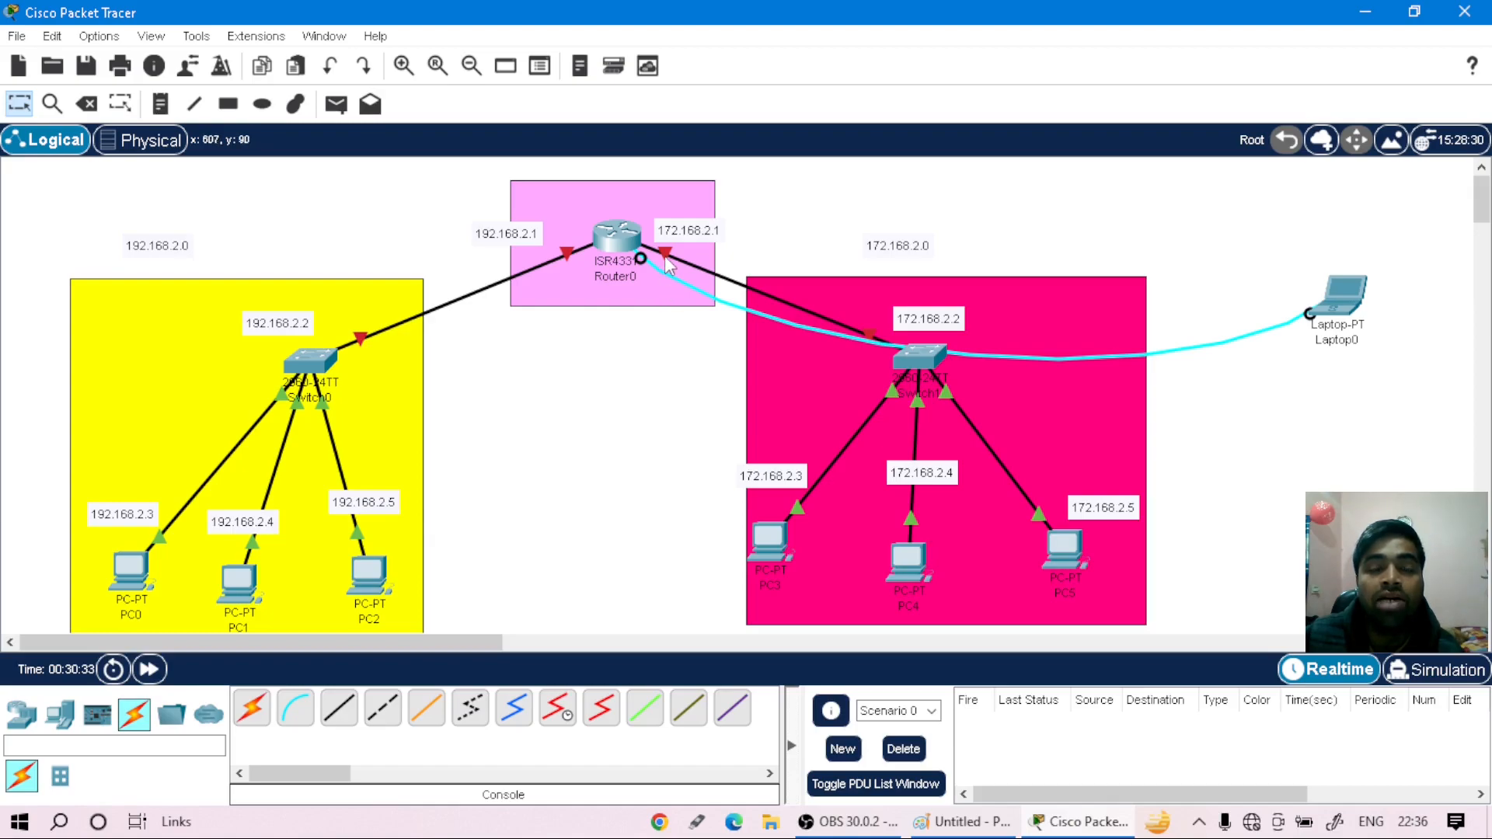
mouse_move(666, 265)
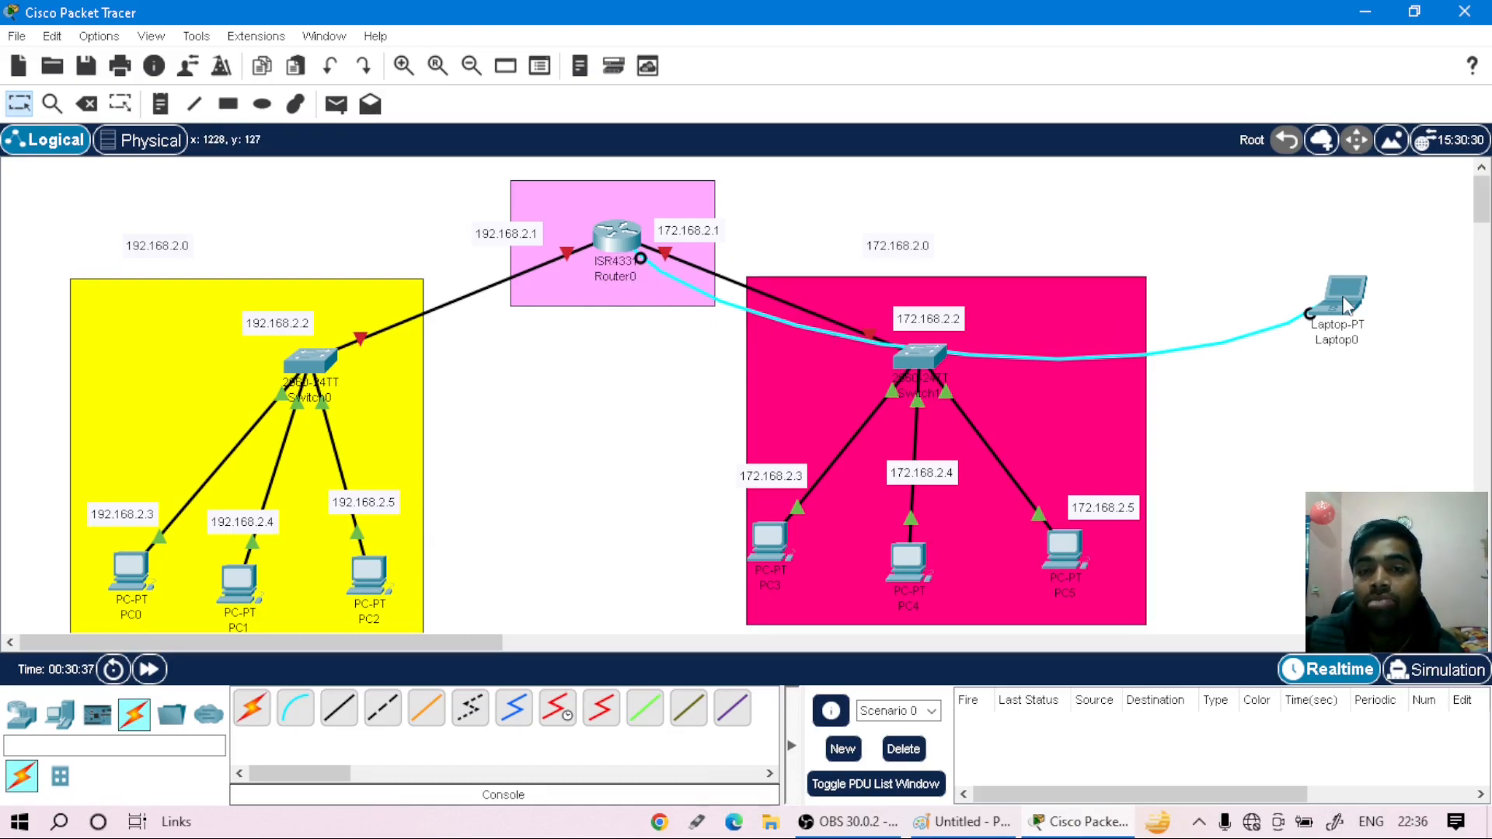
- Open Laptop0's terminal to the router and answer no to the initial configuration dialog
left_click(1348, 305)
left_click(823, 191)
left_click(1116, 332)
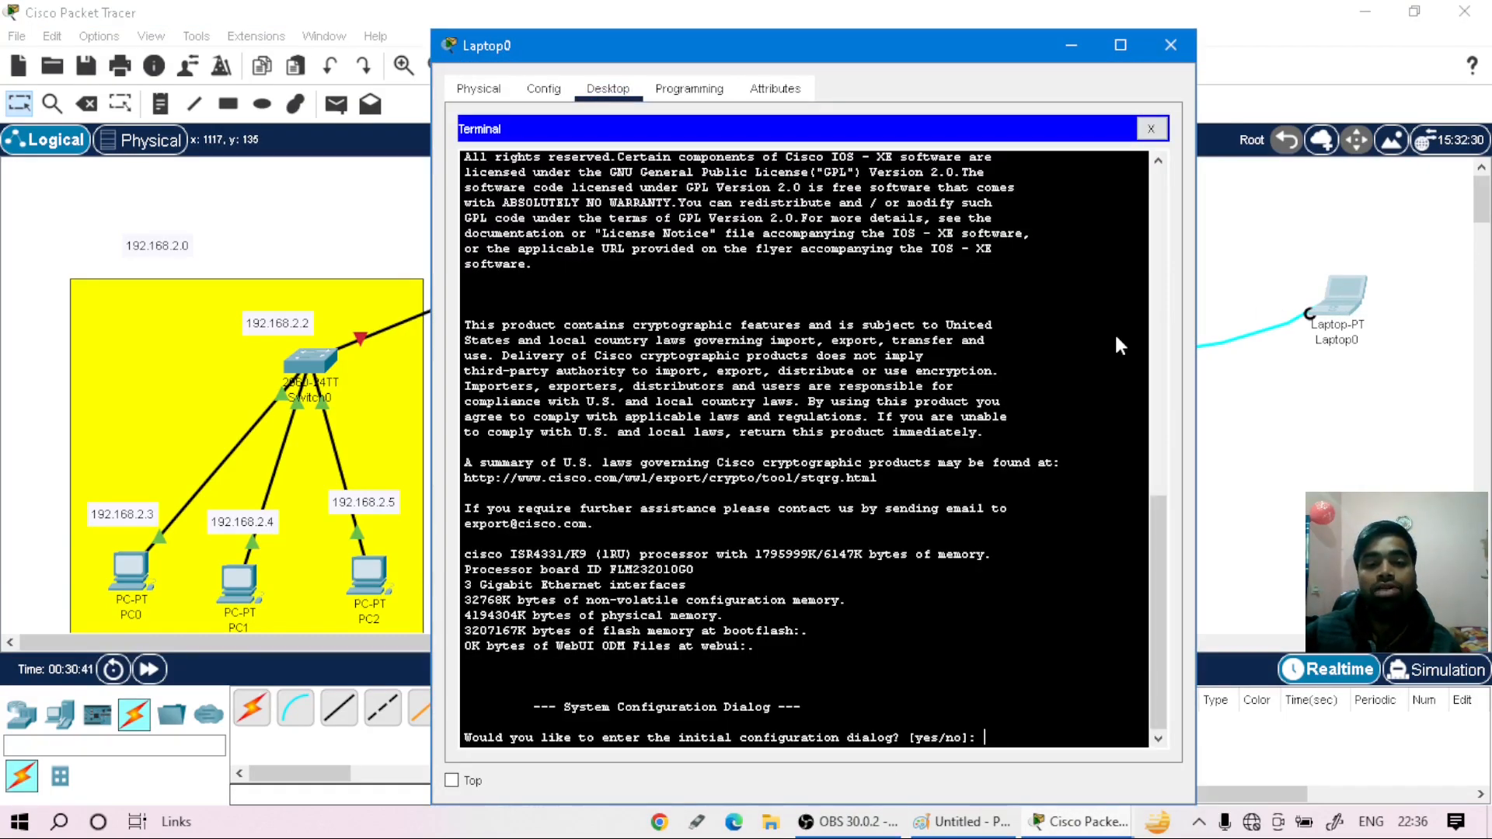
type("no")
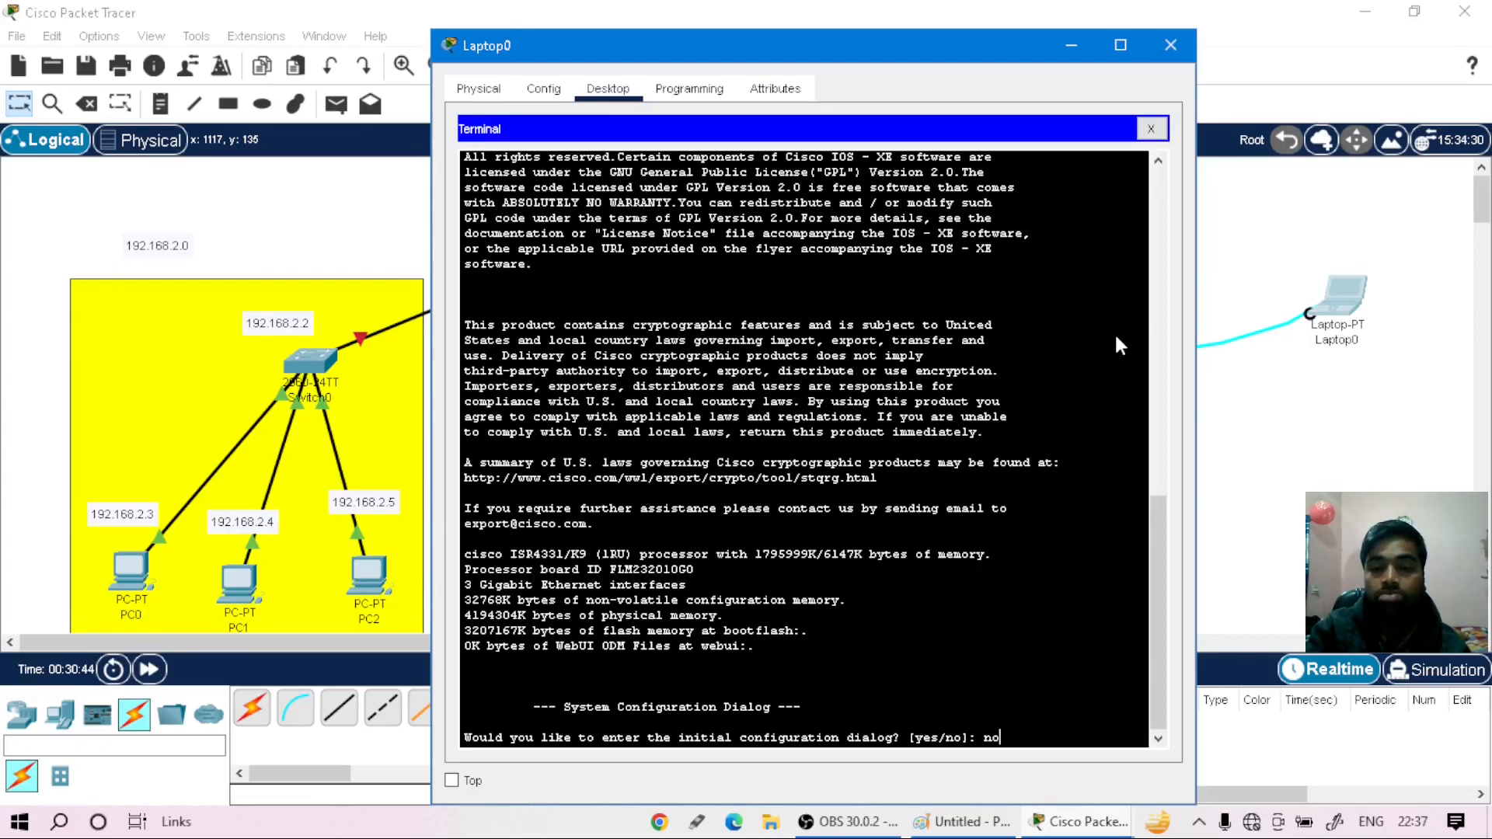
key("Return")
key("Return")
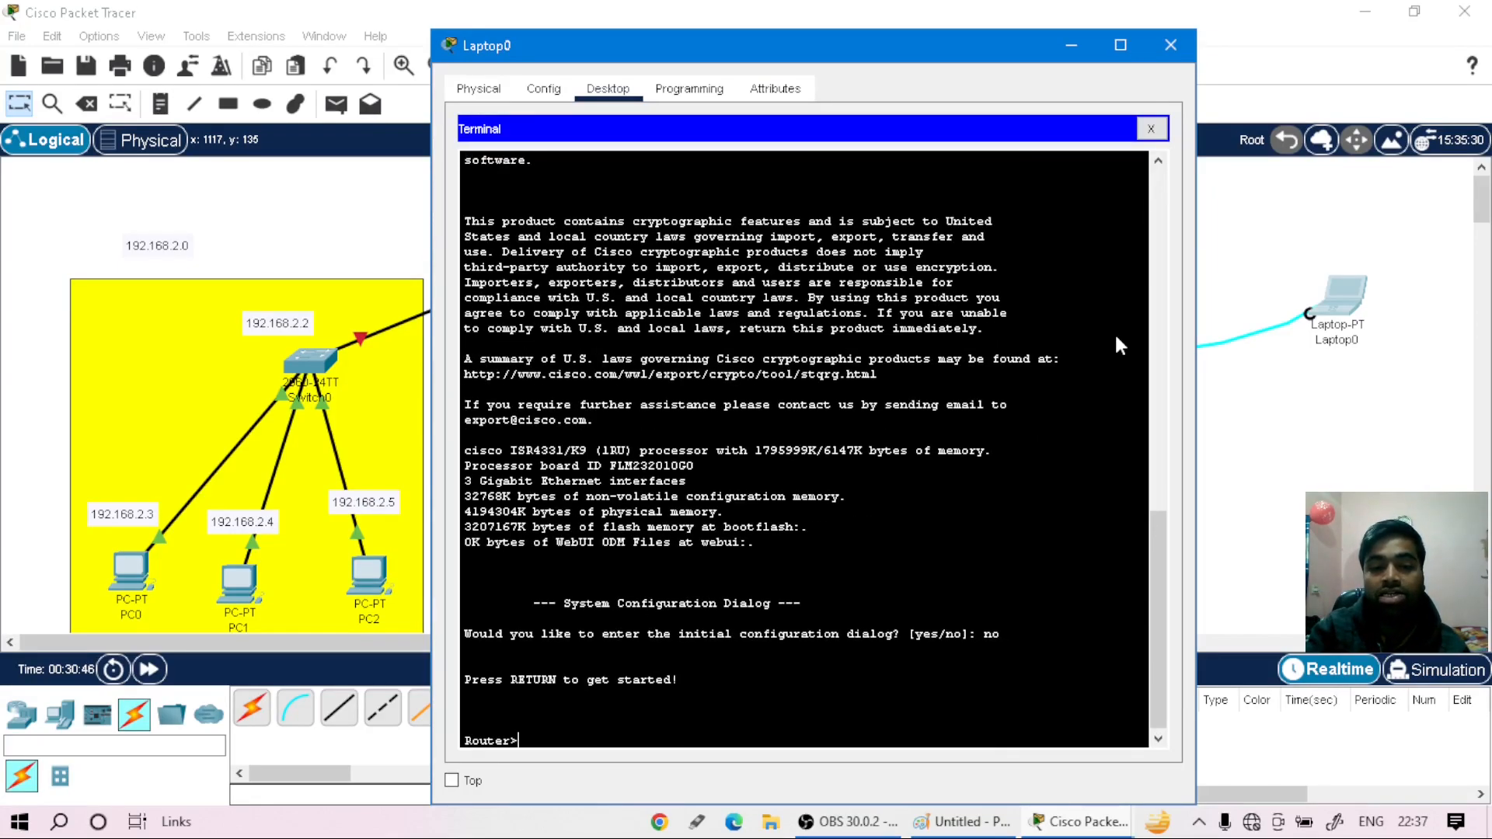
- Enter the router's privileged mode and global configuration mode with enable and configure terminal
type("ena")
key("Tab")
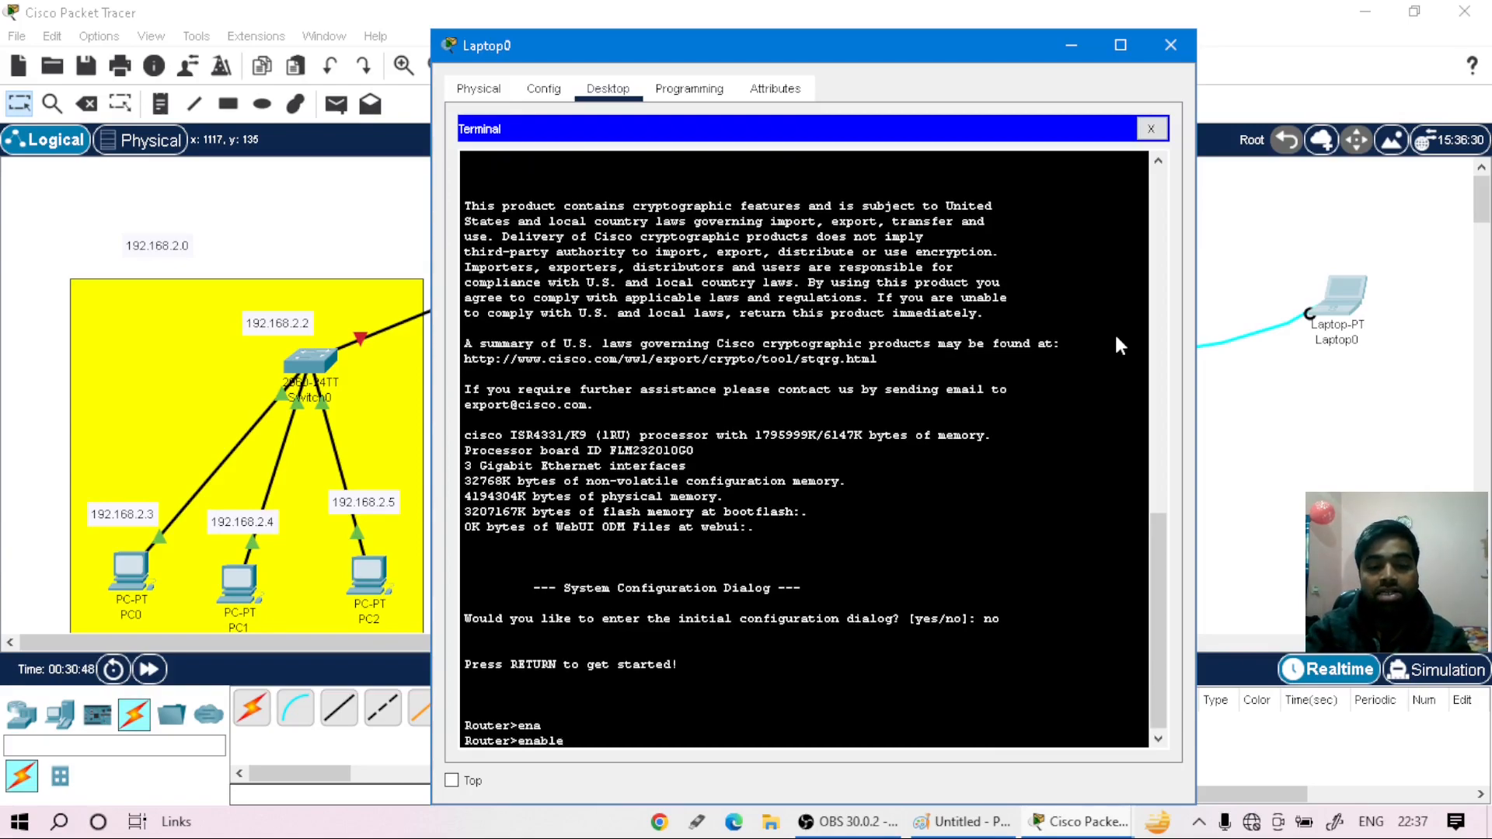
key("Return")
type("conf")
key("Tab")
type("t")
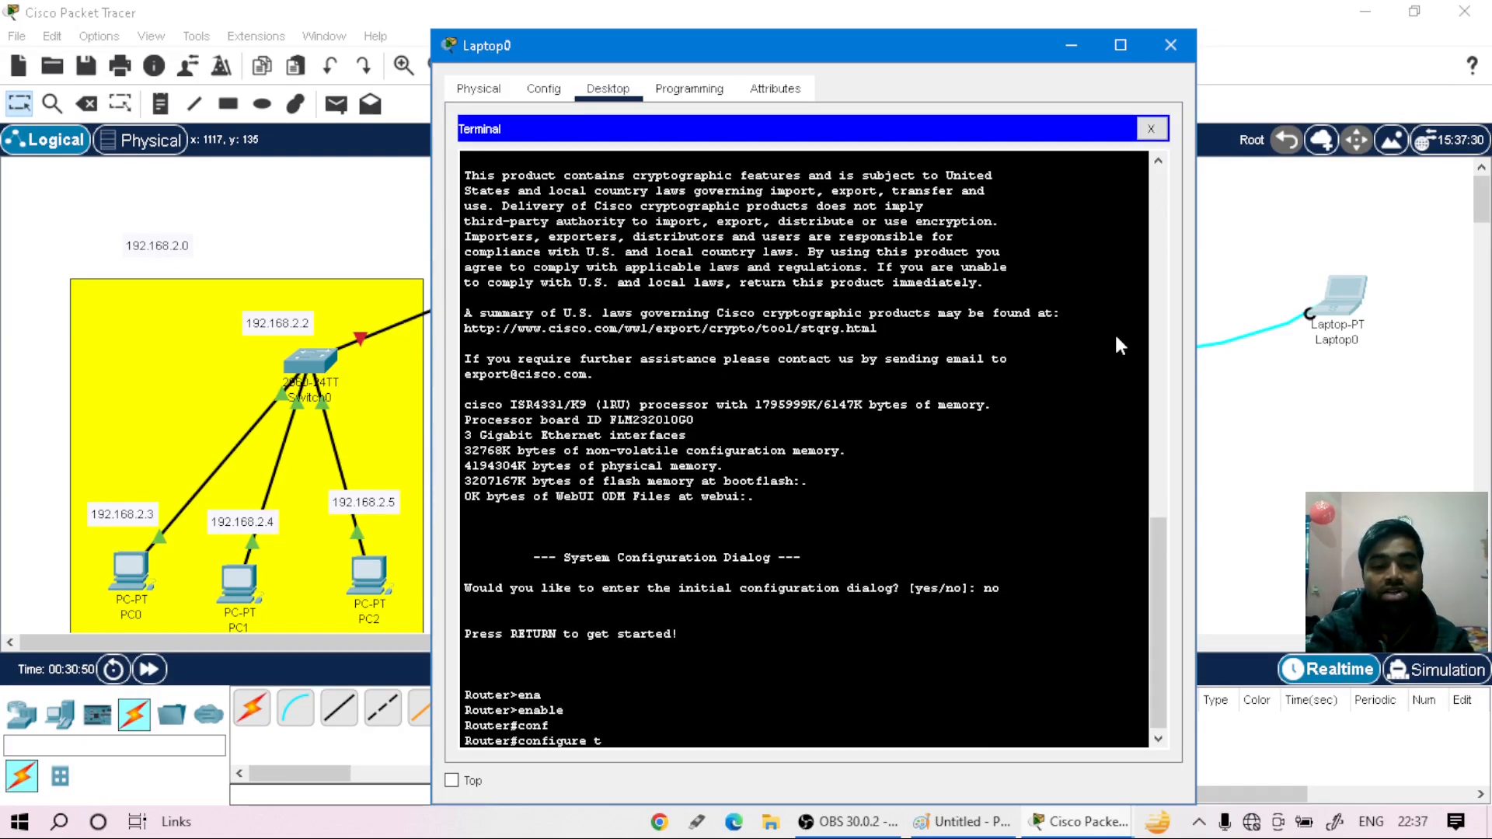
key("Tab")
key("Return")
- Enter interface configuration for the router's gi 0/0/1 port
type("int")
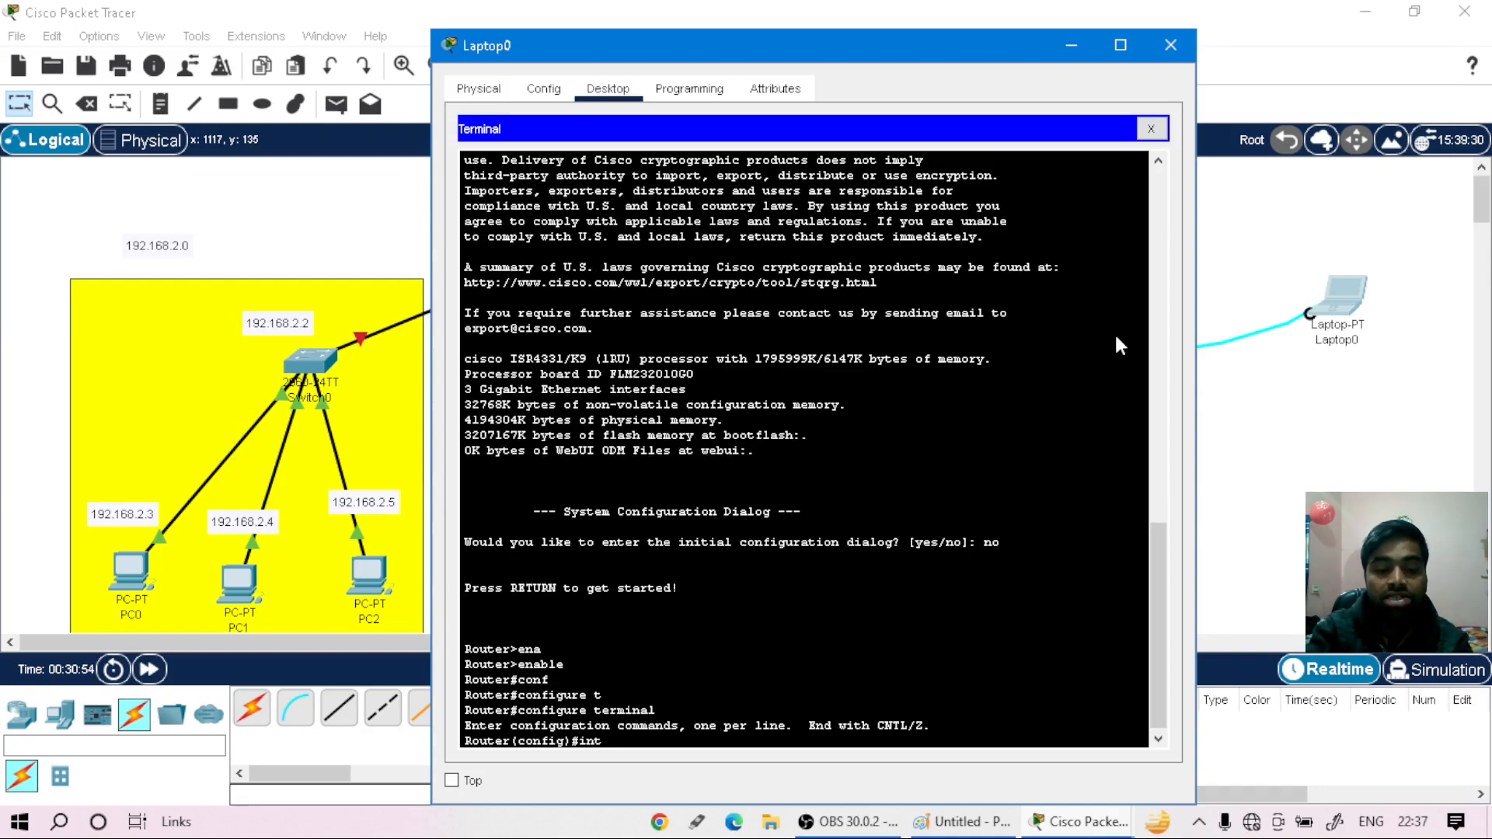
type(" gi 0")
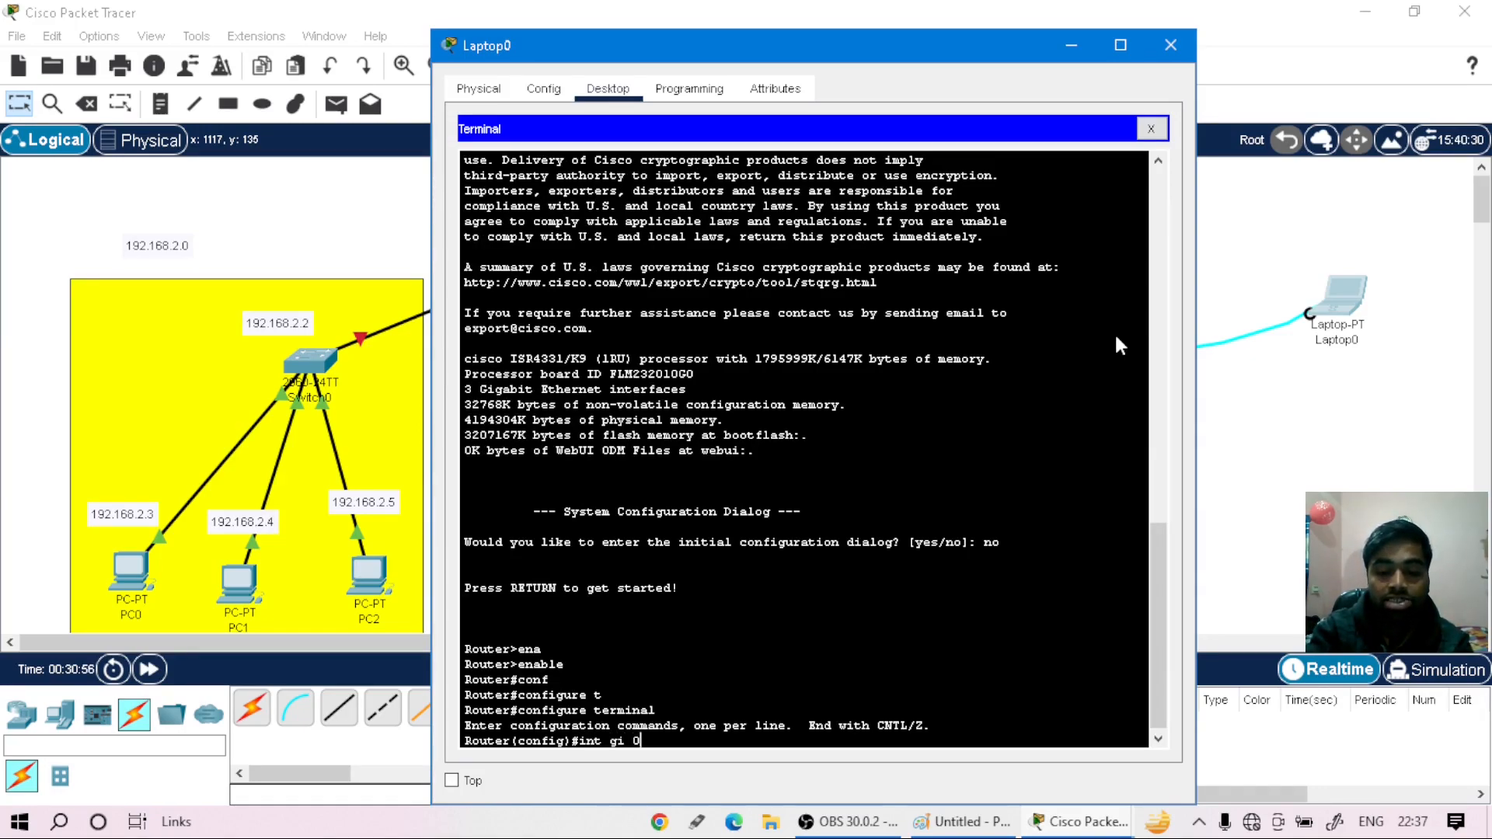
type("/0/1")
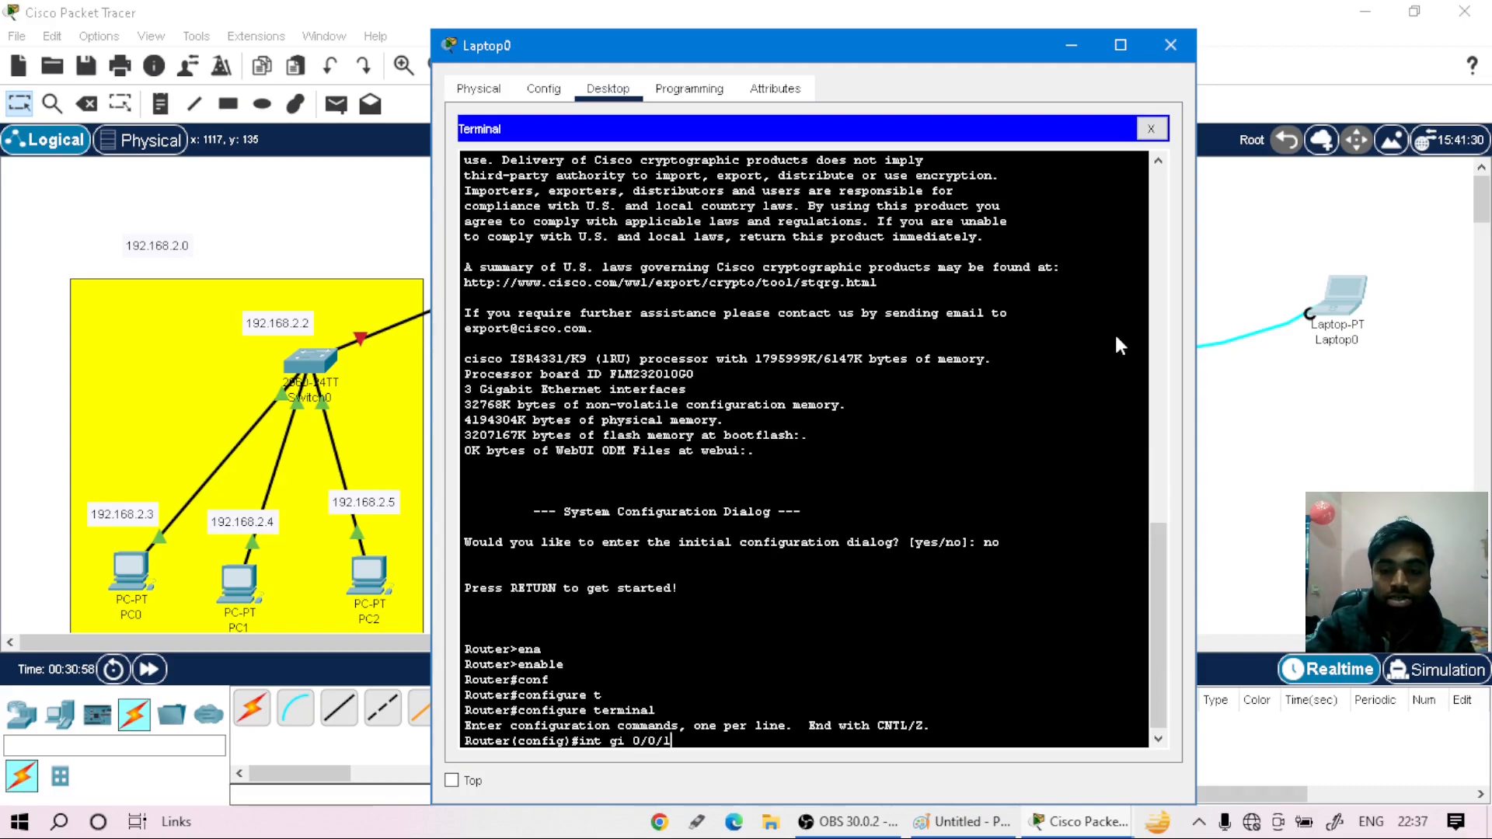
key("Return")
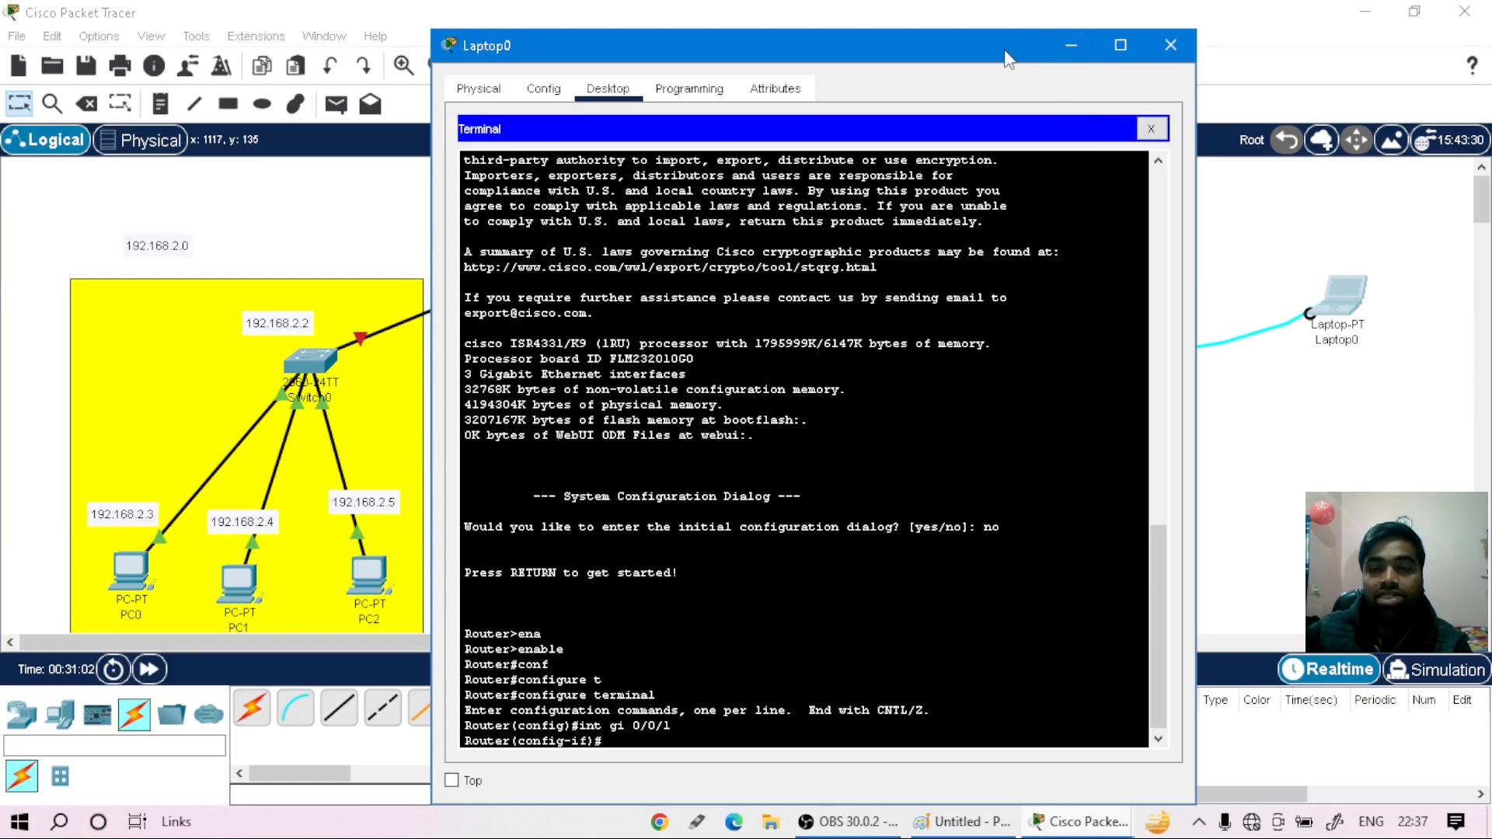
- Check in the topology which router port links to the 172.168.2.0 network's switch, and return to Laptop0's terminal
left_click(1067, 46)
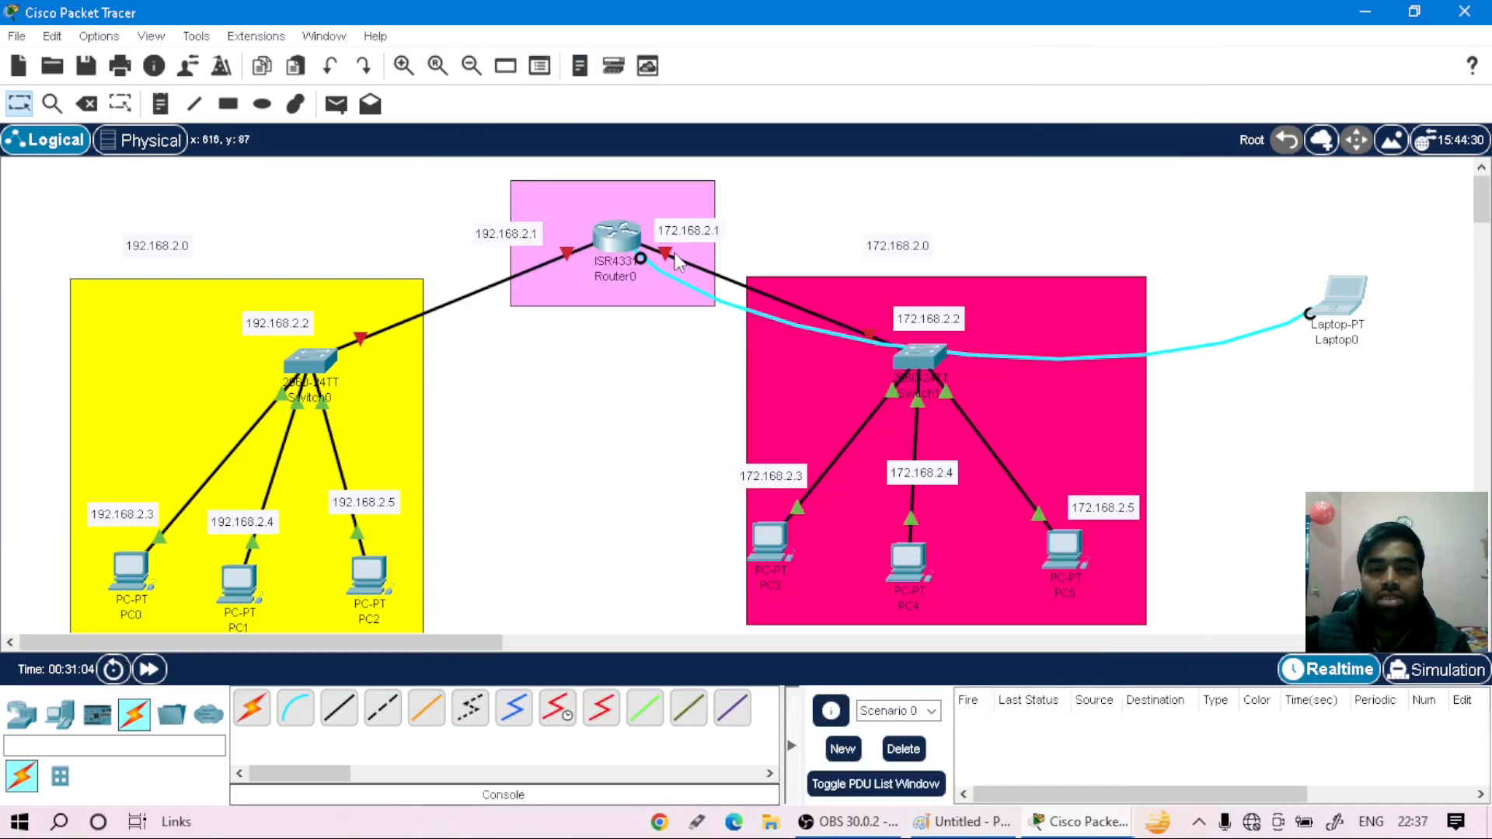
mouse_move(666, 254)
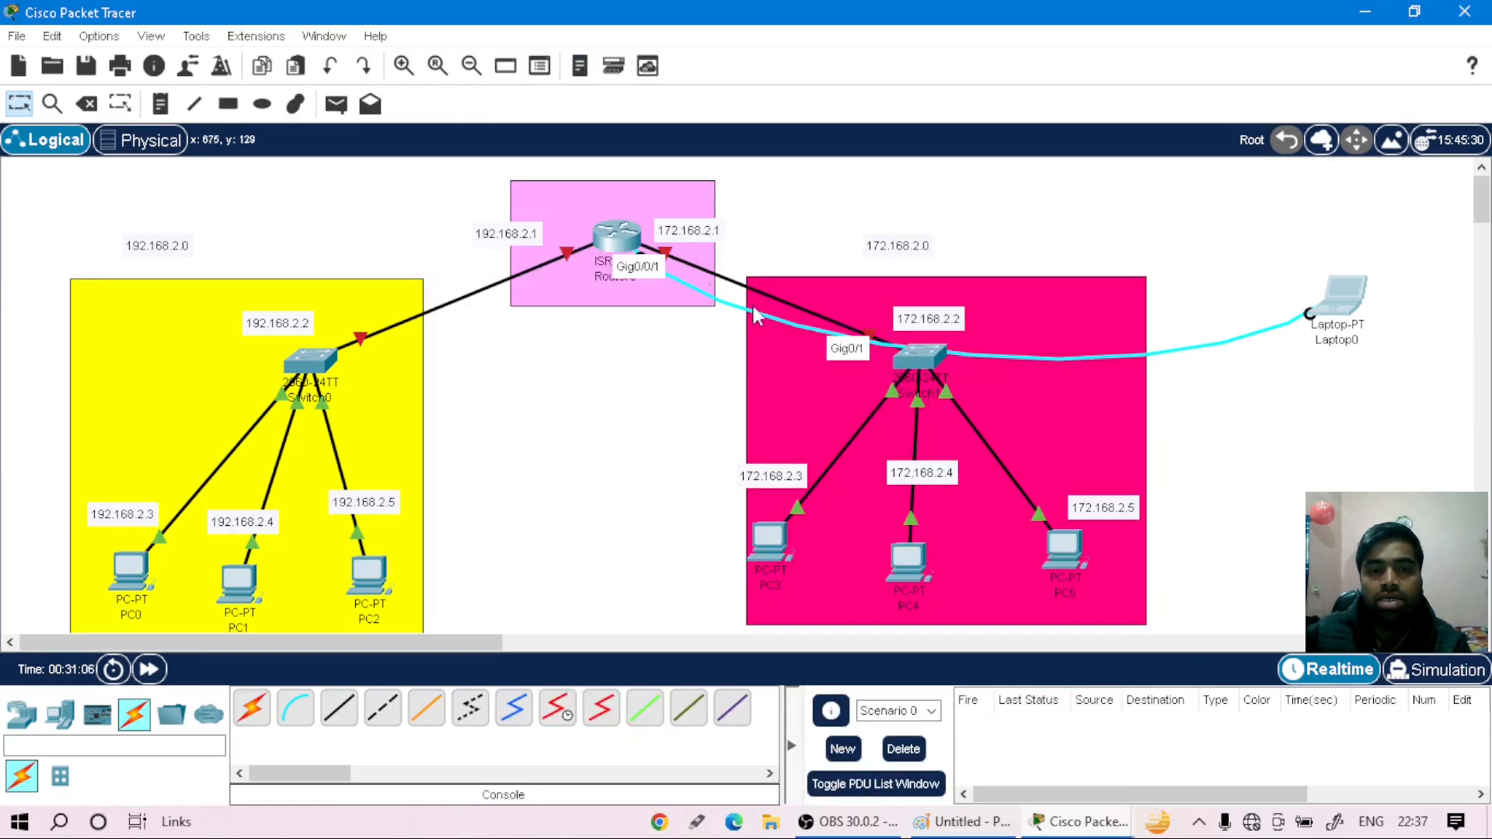
left_click(1092, 821)
left_click(1196, 715)
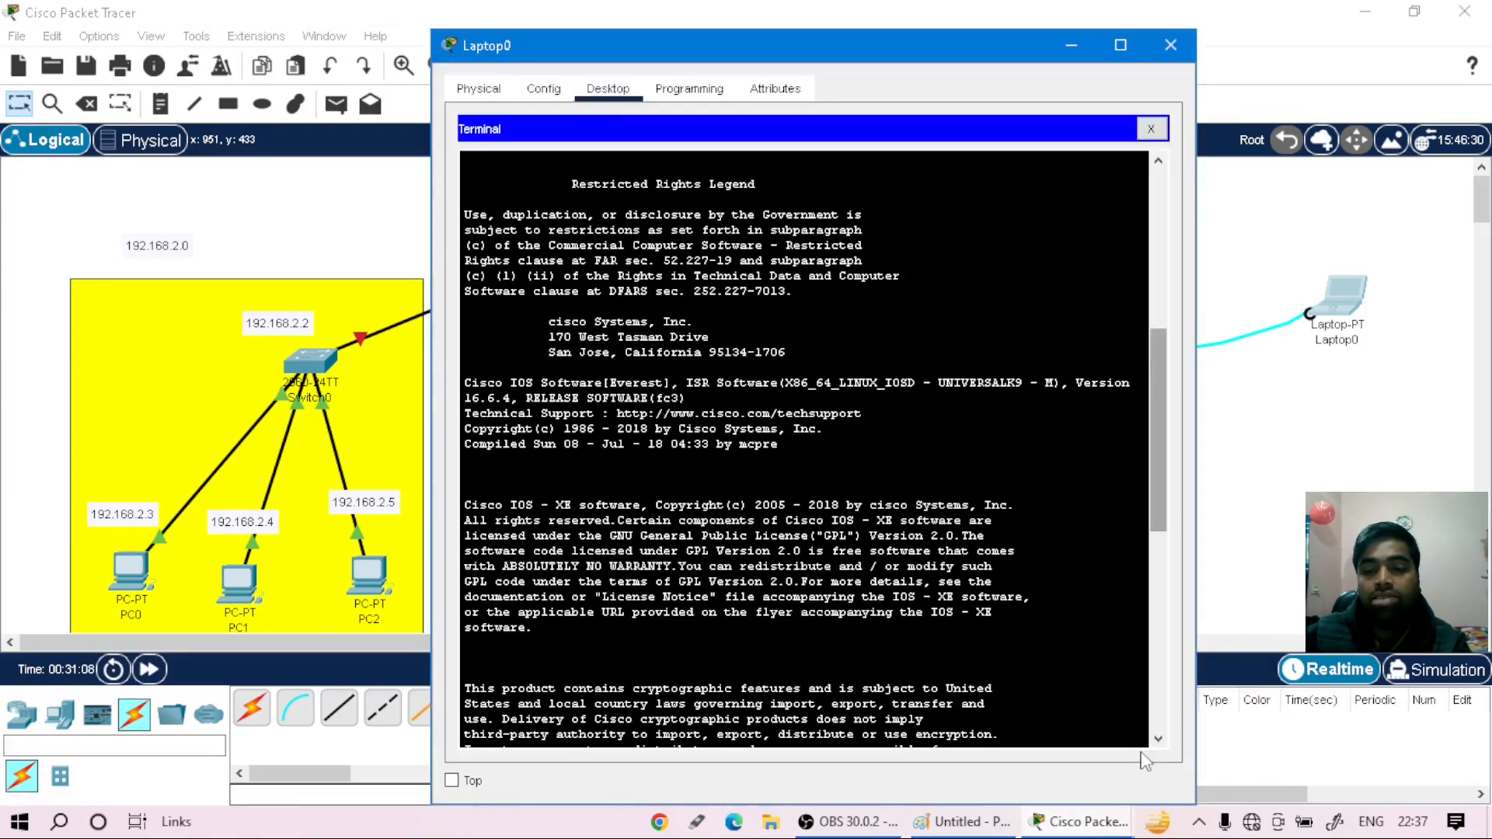
scroll(990, 743, "down", 13)
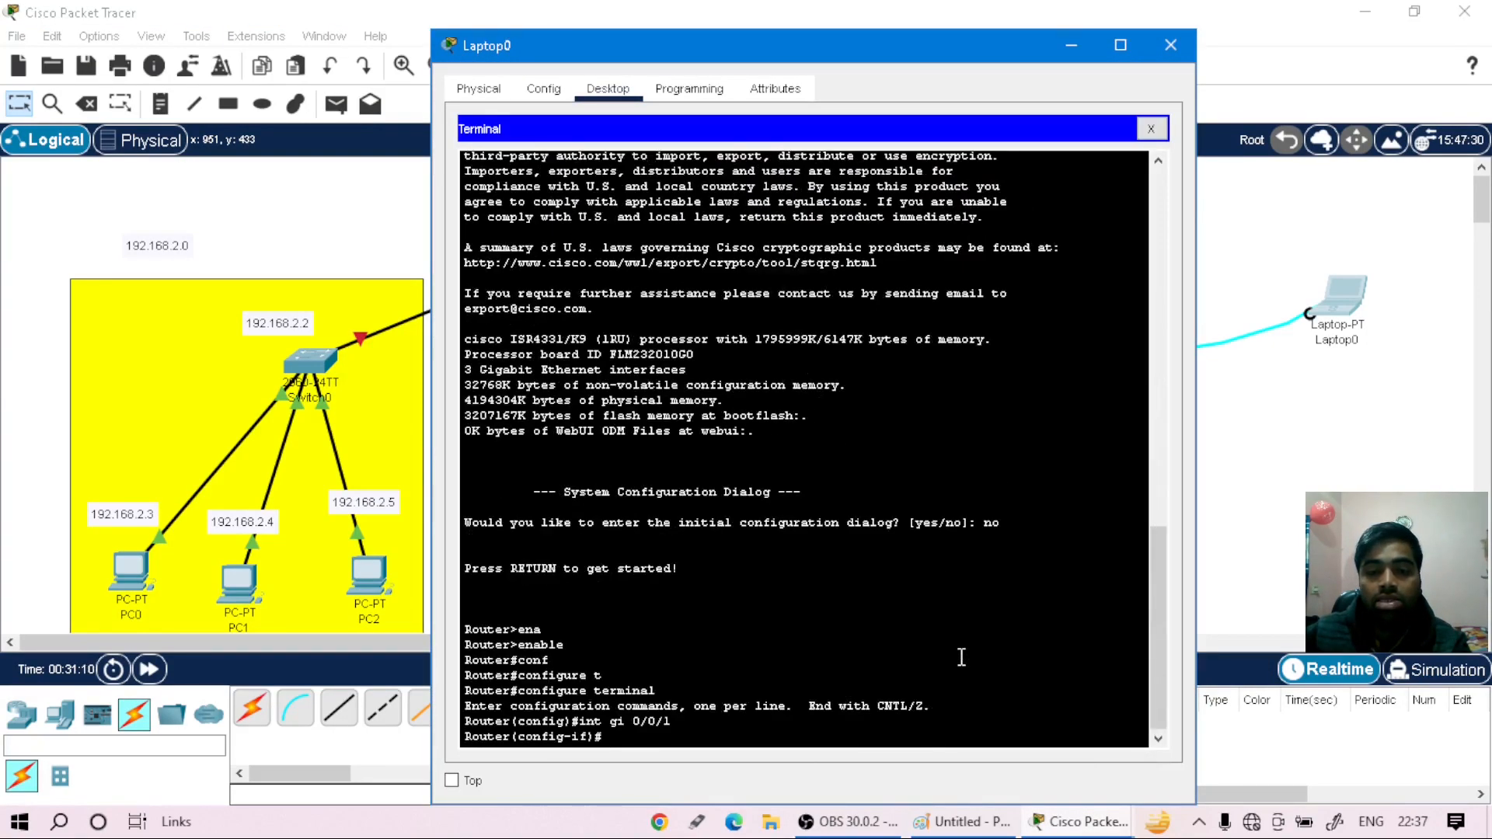
- Assign IP address 172.168.2.1 with subnet mask 255.255.255.0 to the router's gi 0/0/1 interface
type("ip add")
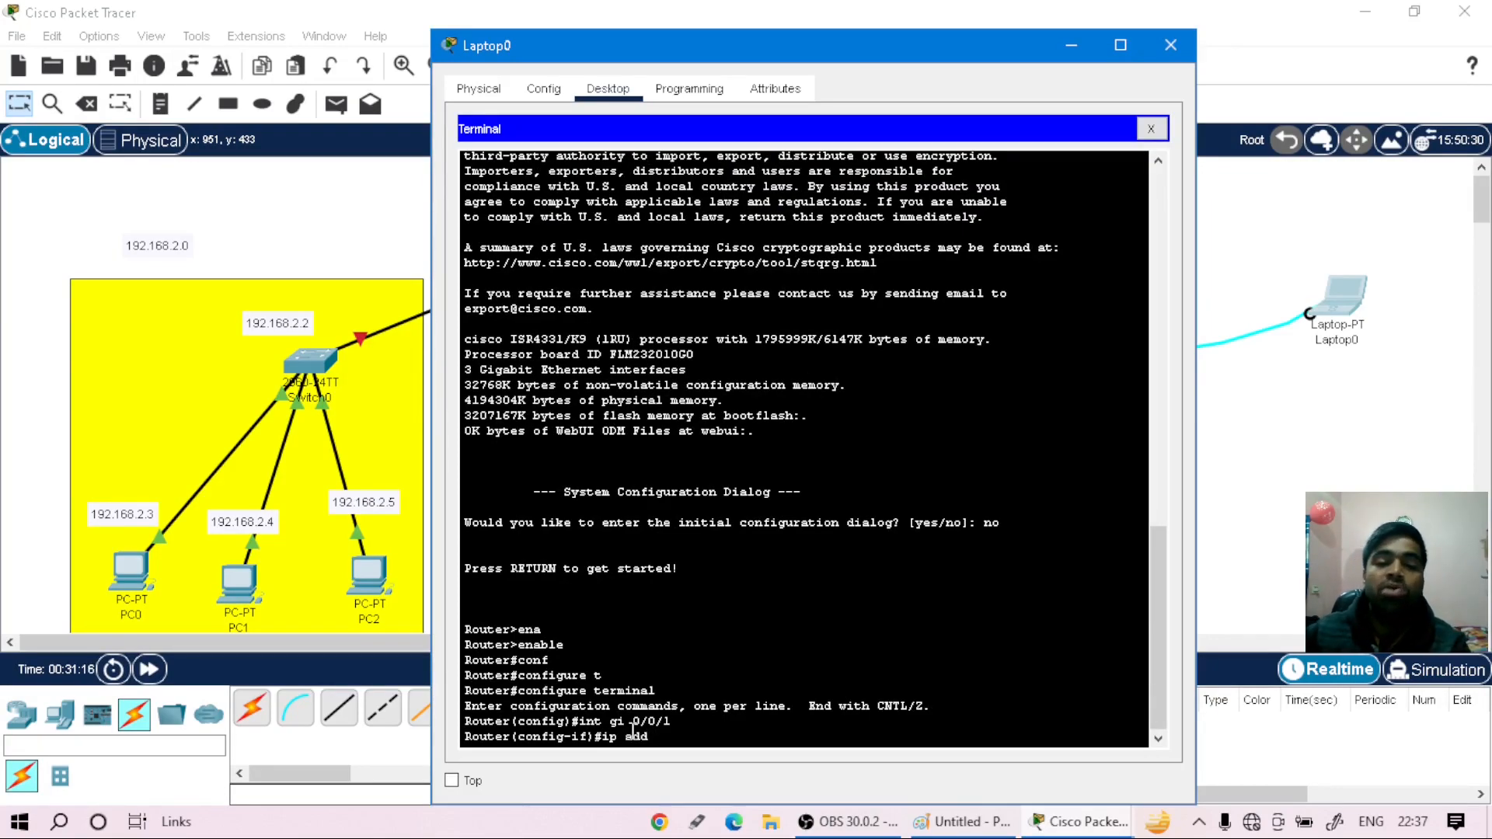
left_click_drag(706, 51, 1248, 51)
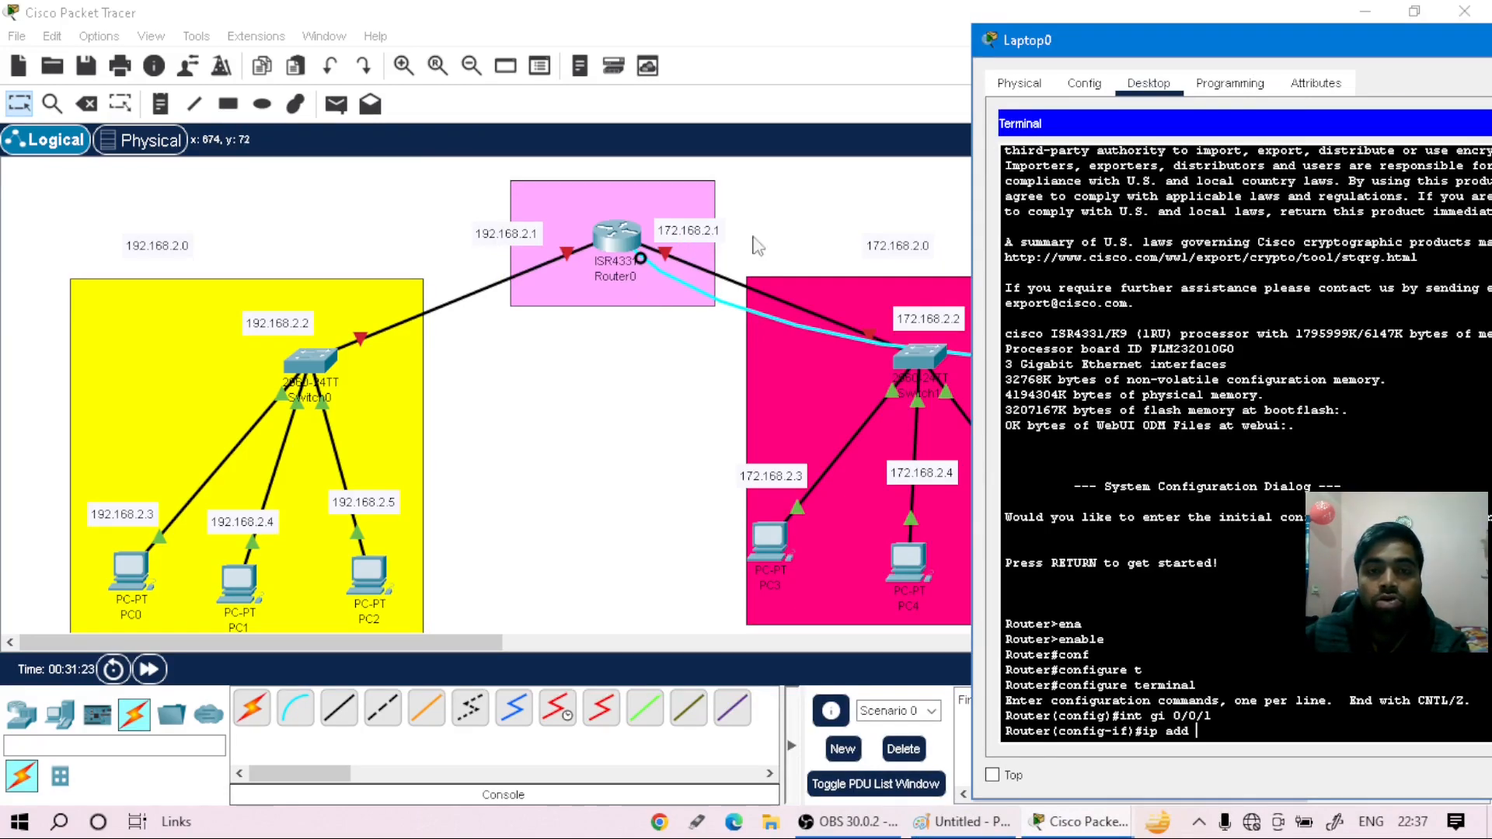
left_click_drag(1274, 35, 829, 38)
type("172.16")
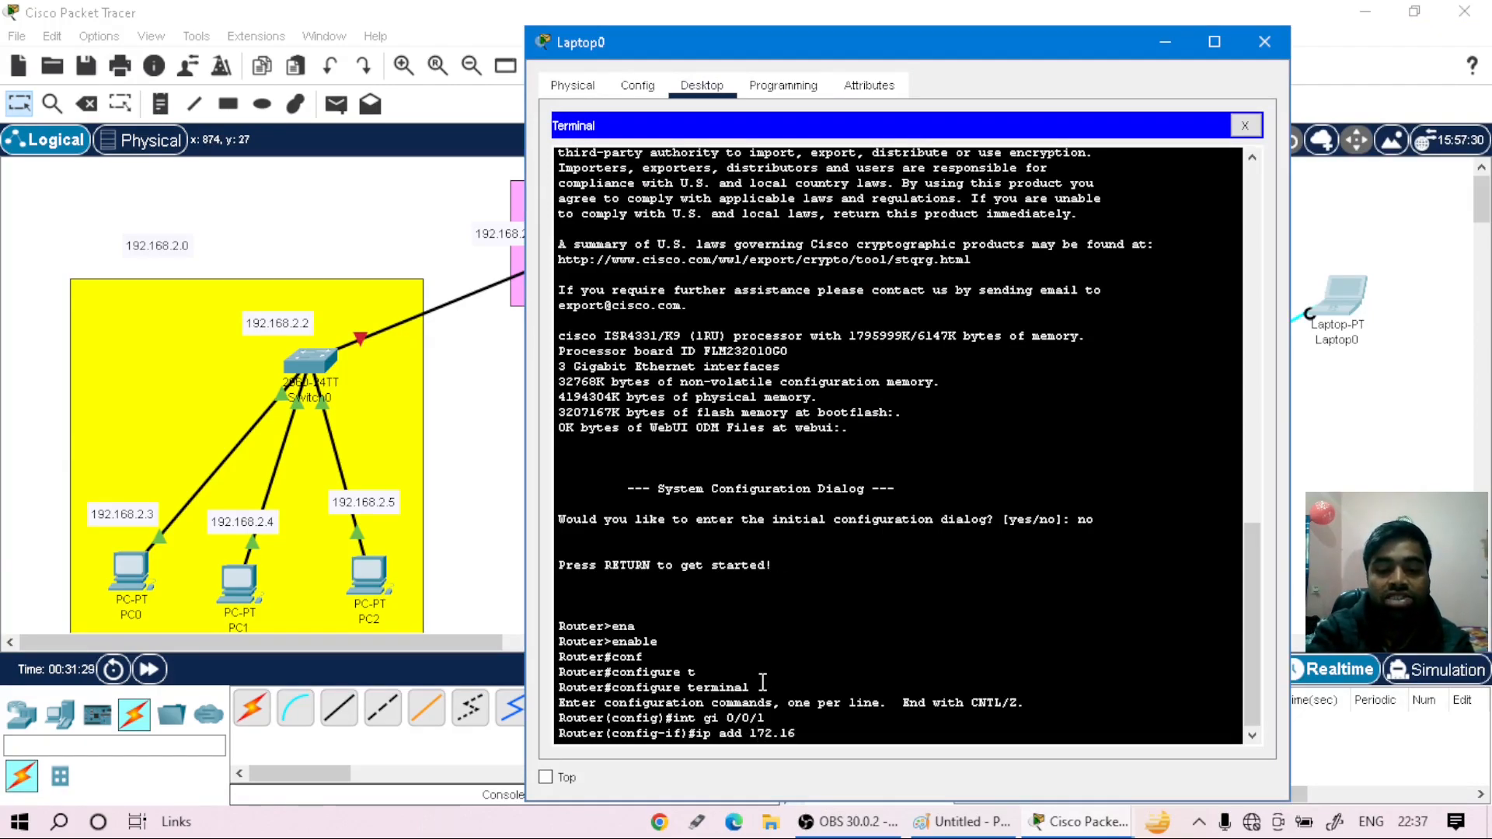
type("8.2.")
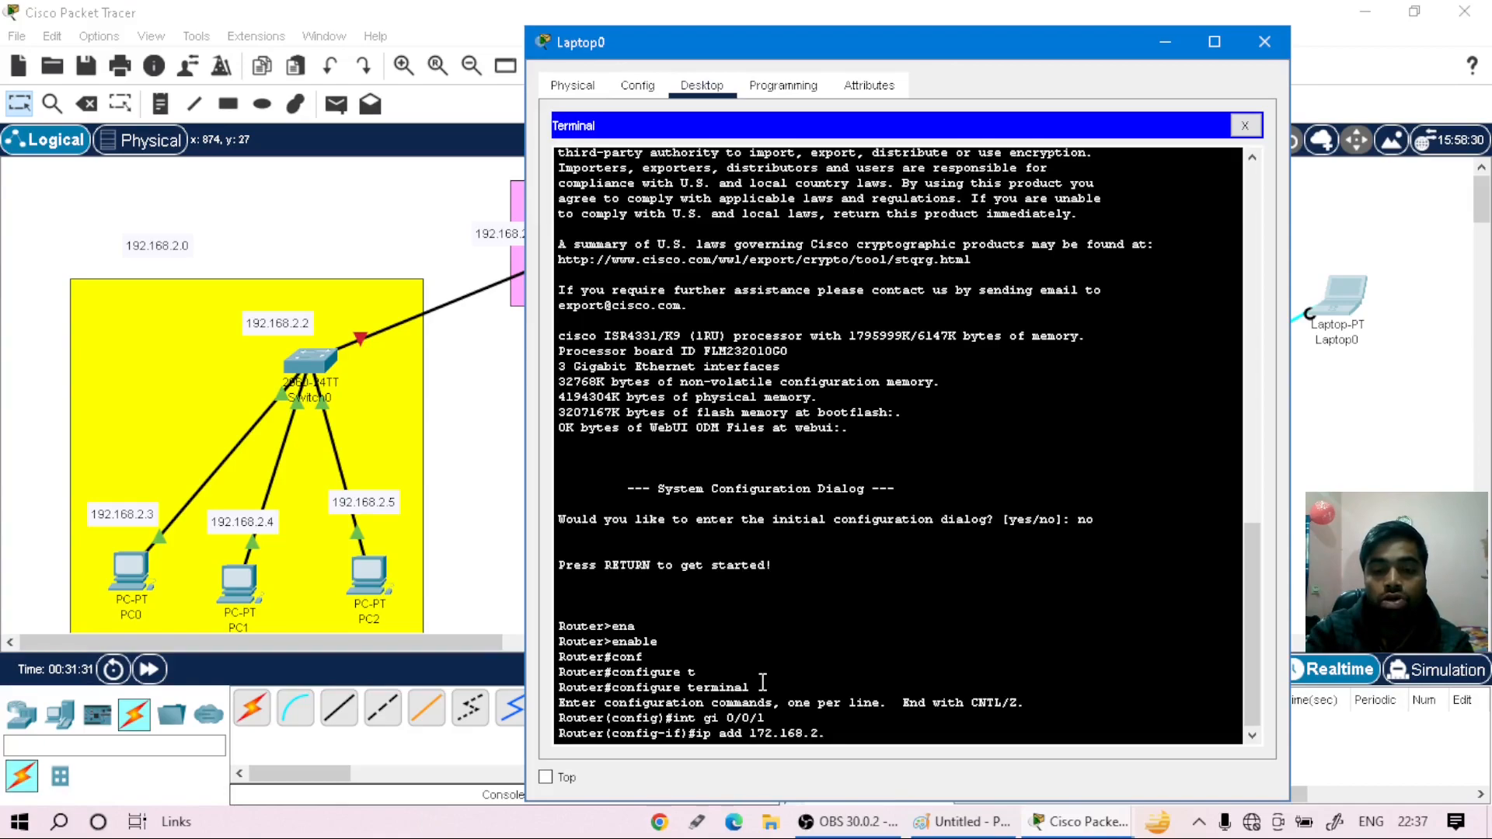
type("1 255")
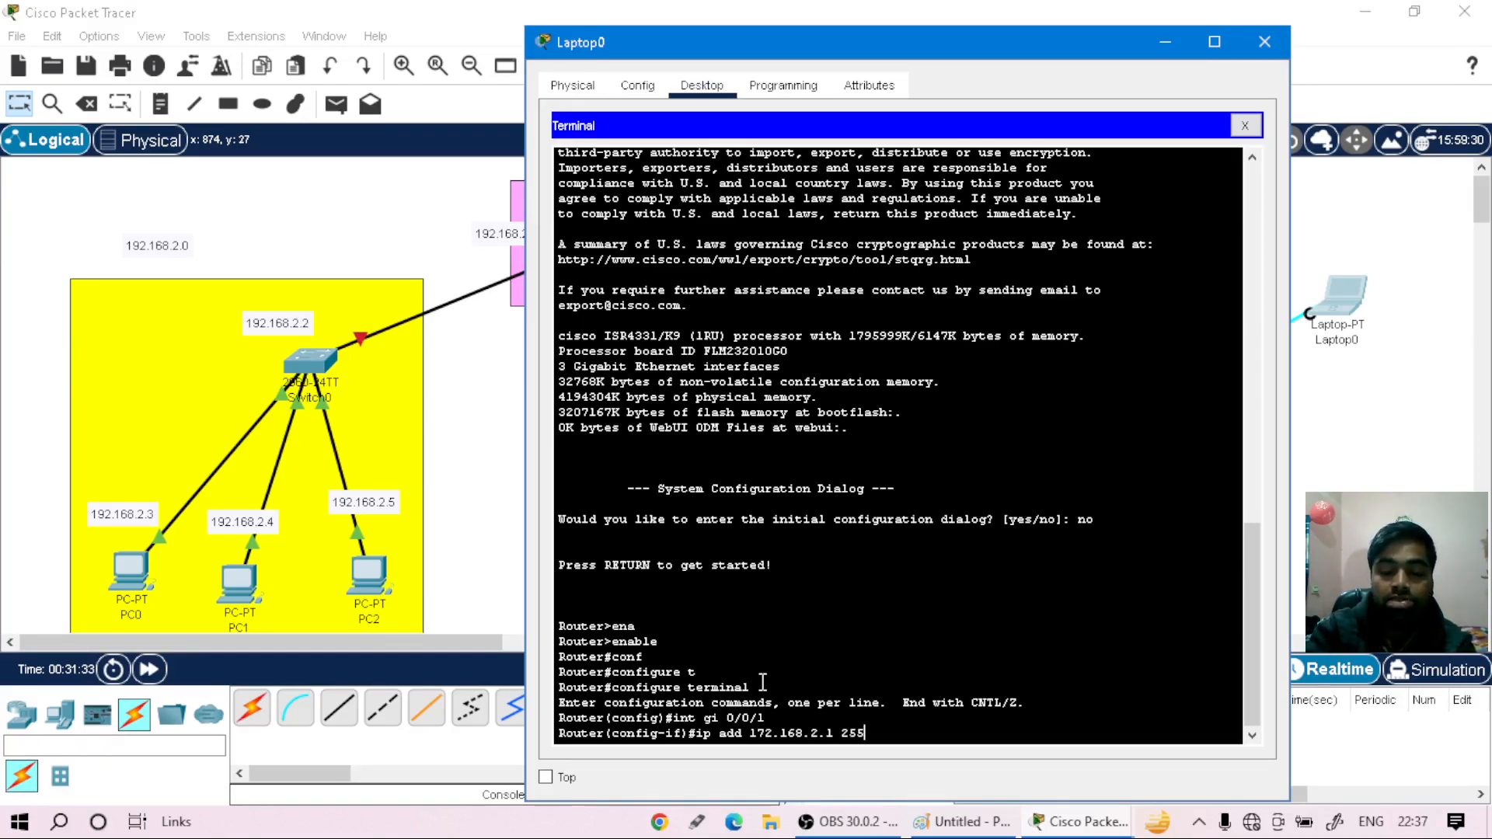
type(".255.255.0")
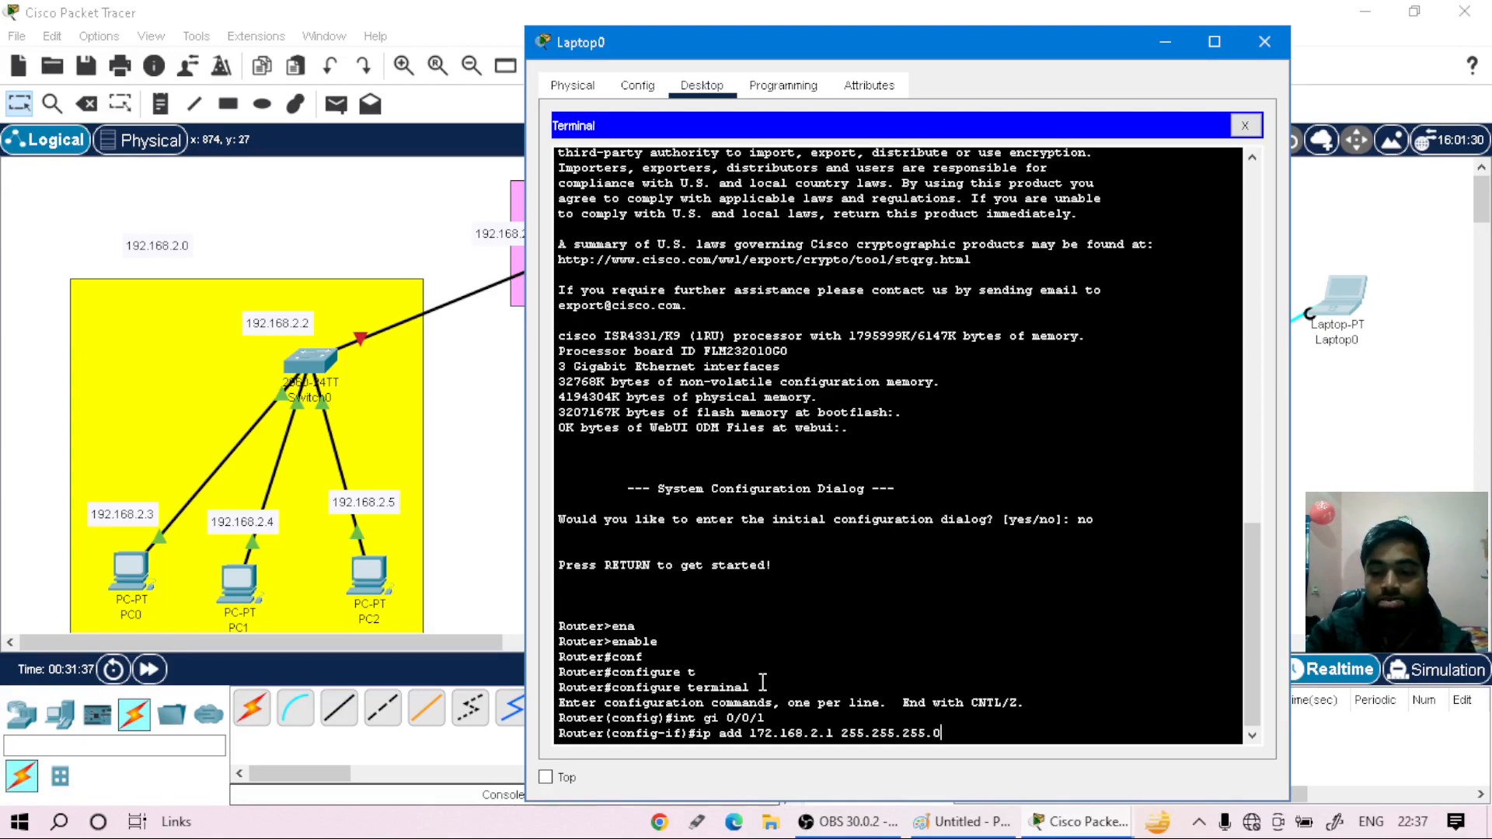
key("Return")
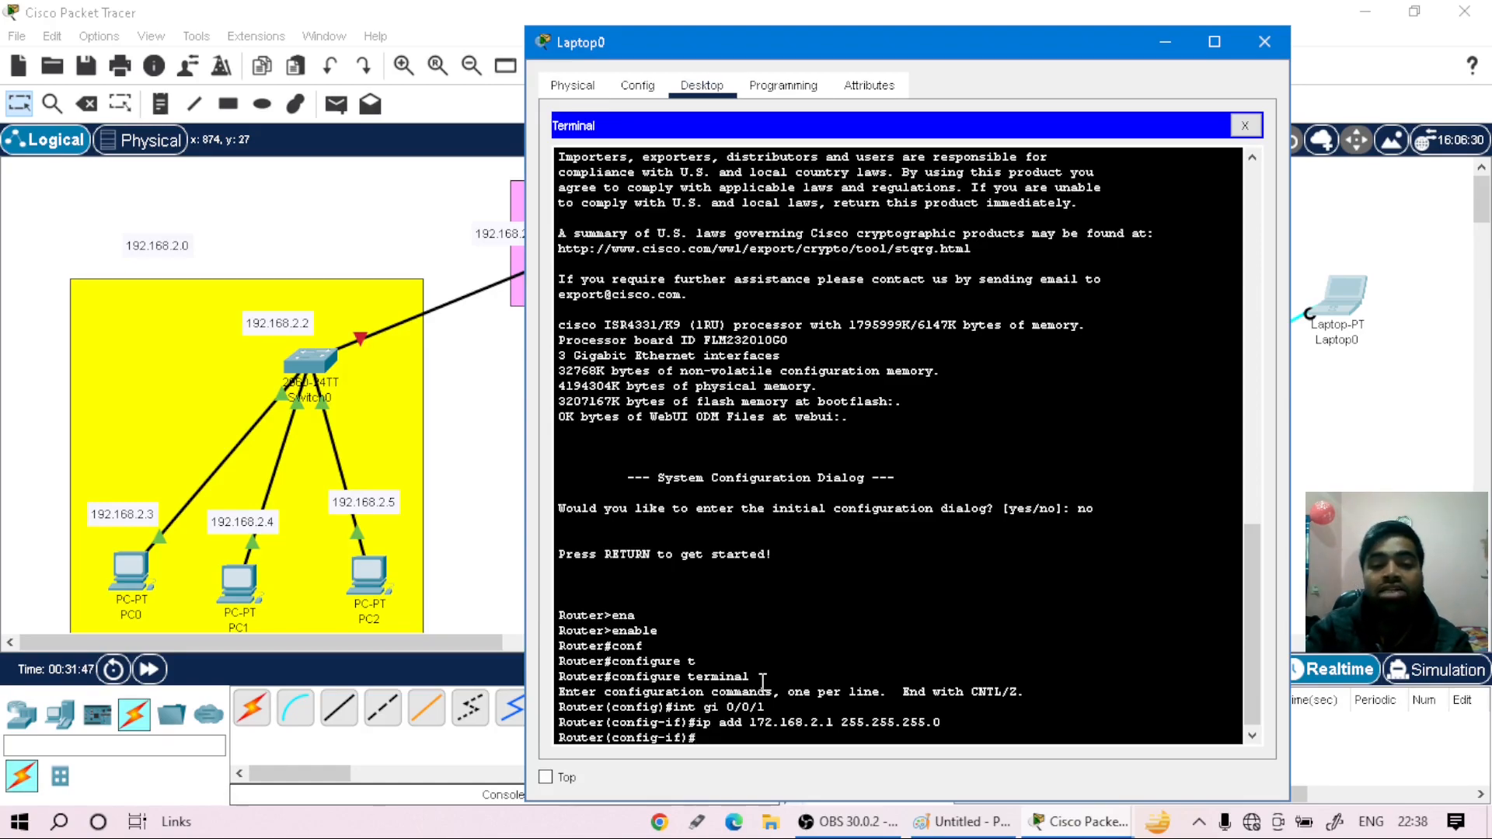
- Enable the gi 0/0/1 interface with no shutdown and exit to global configuration mode
type("no shu")
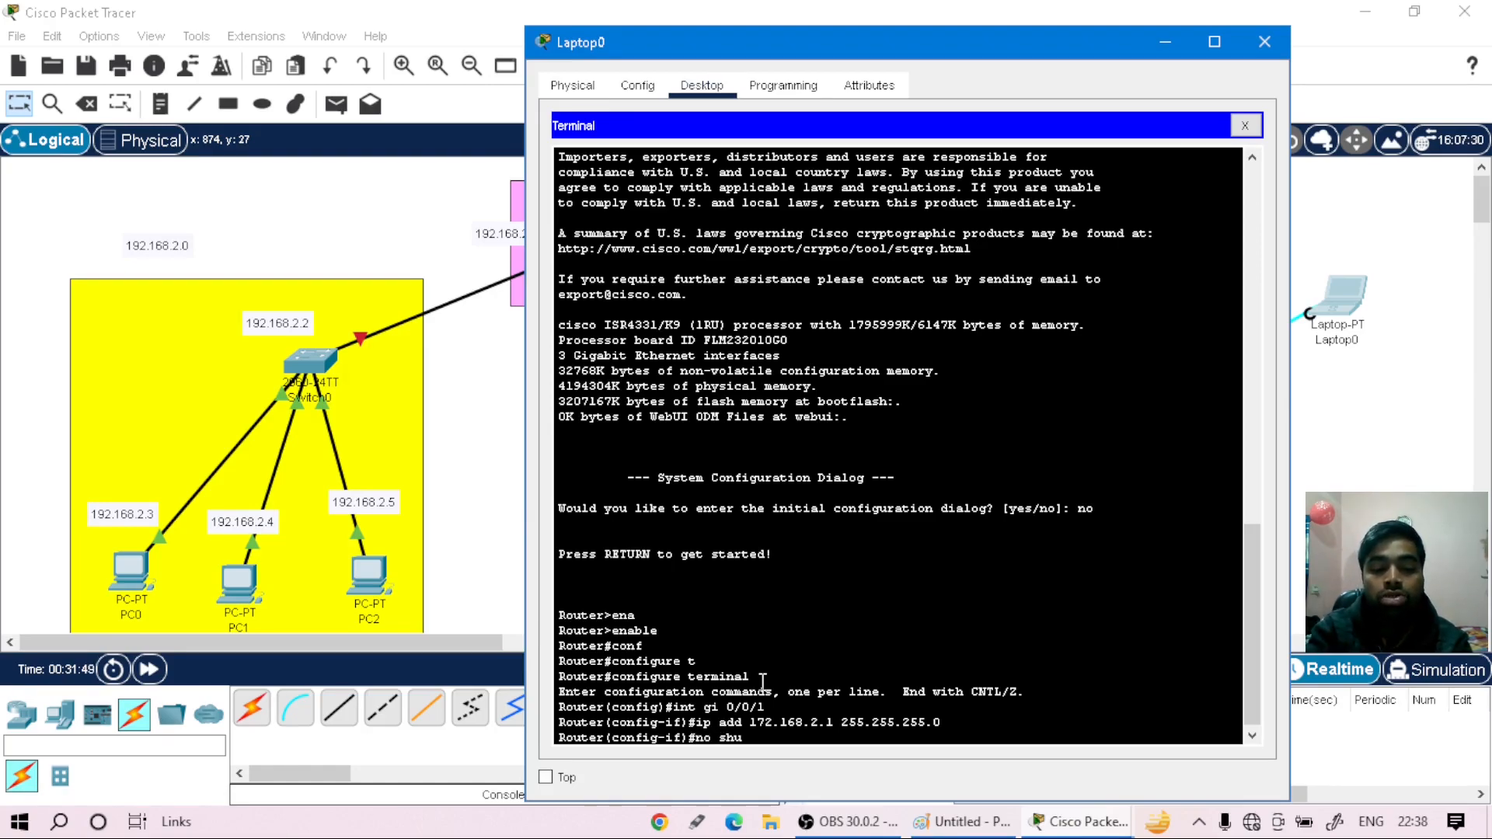
key("Tab")
key("Return")
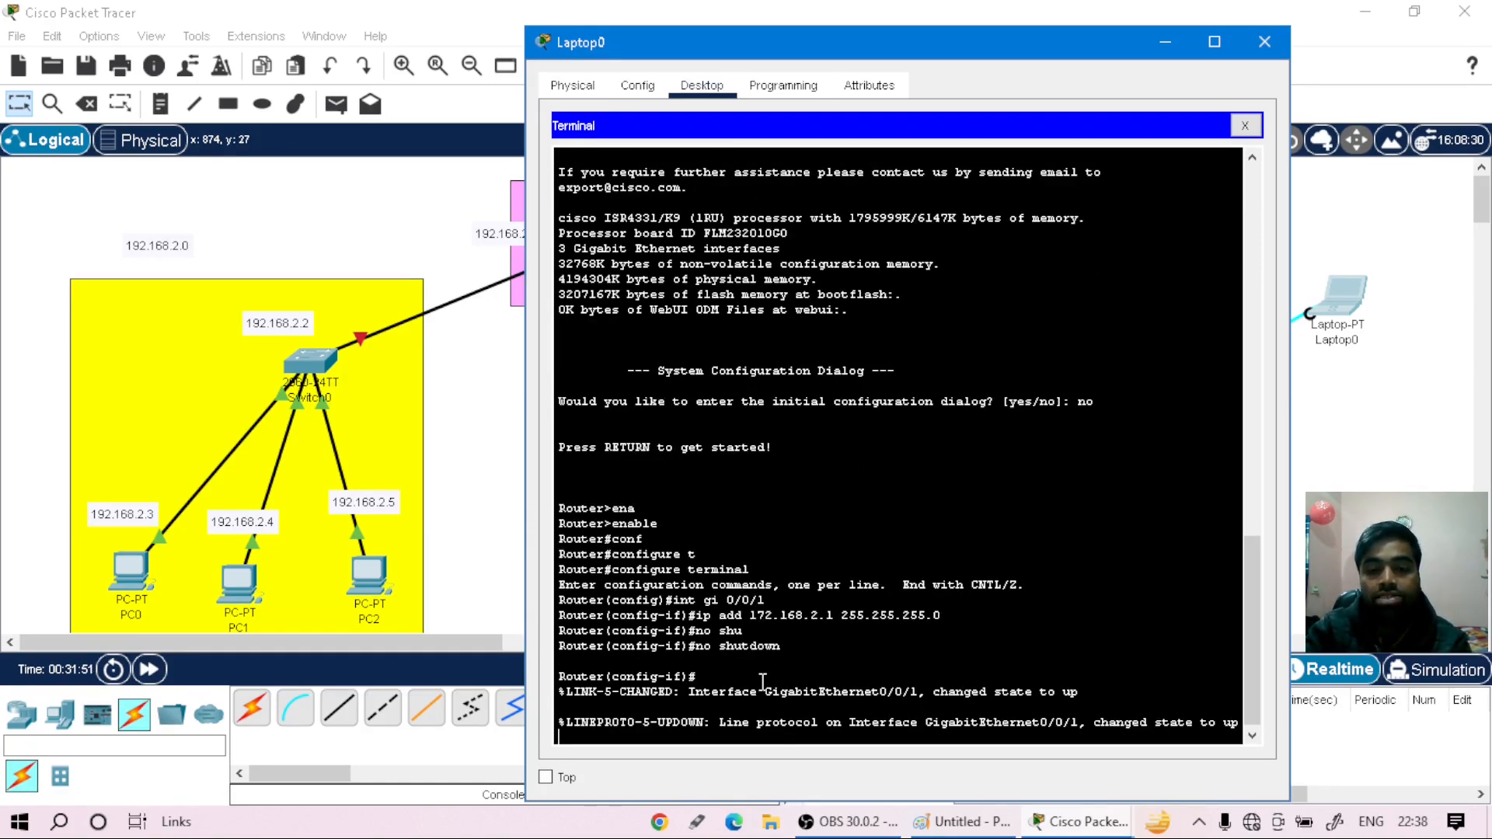
key("Return")
type("exit")
key("Return")
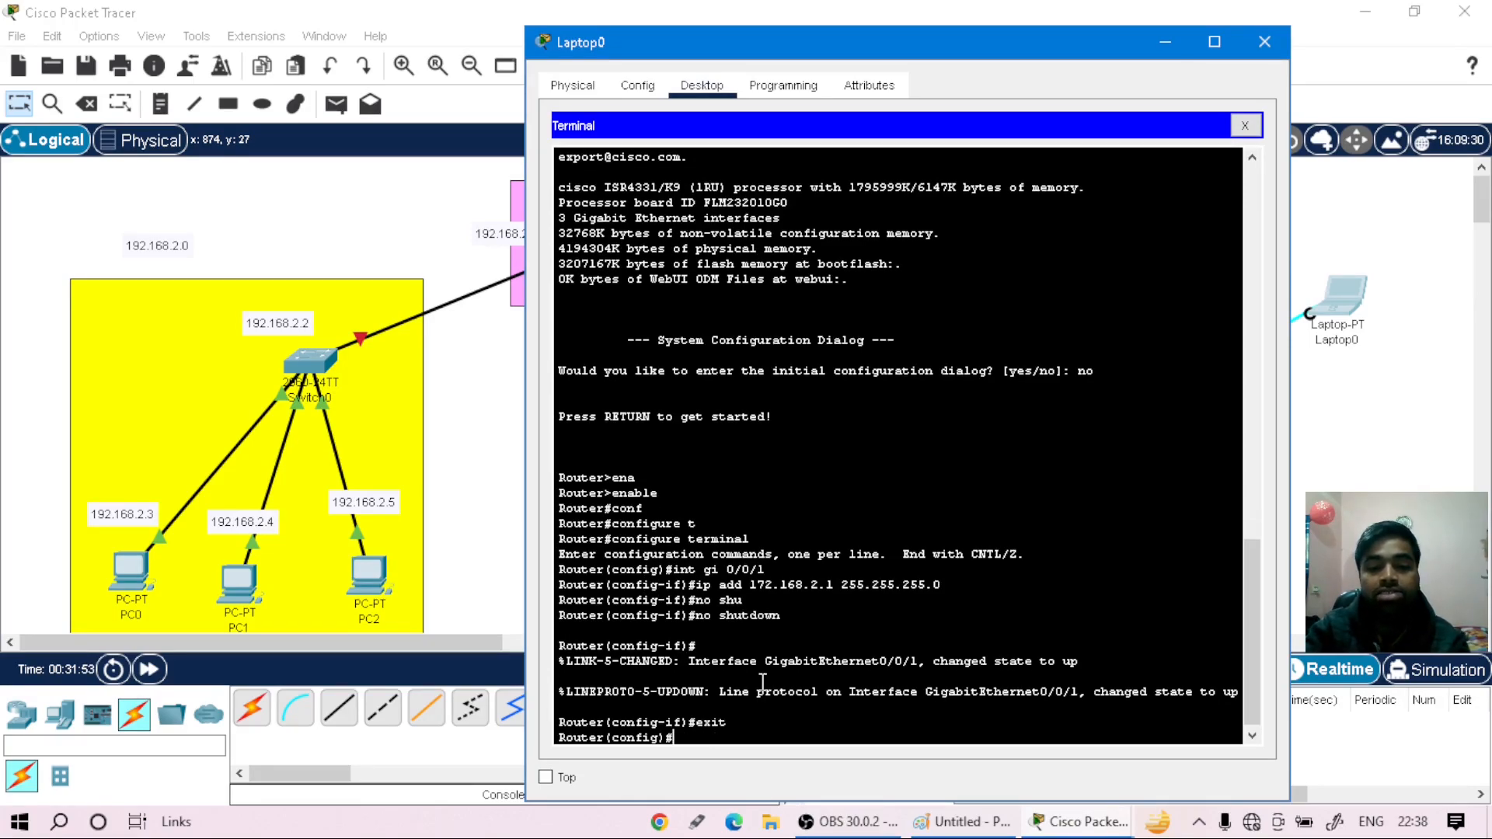
- Save the router's running configuration with do copy run start, accept the default destination filename, and close Laptop0's window
type("do copy run start")
key("Return")
key("Return")
key("Return")
key("Return")
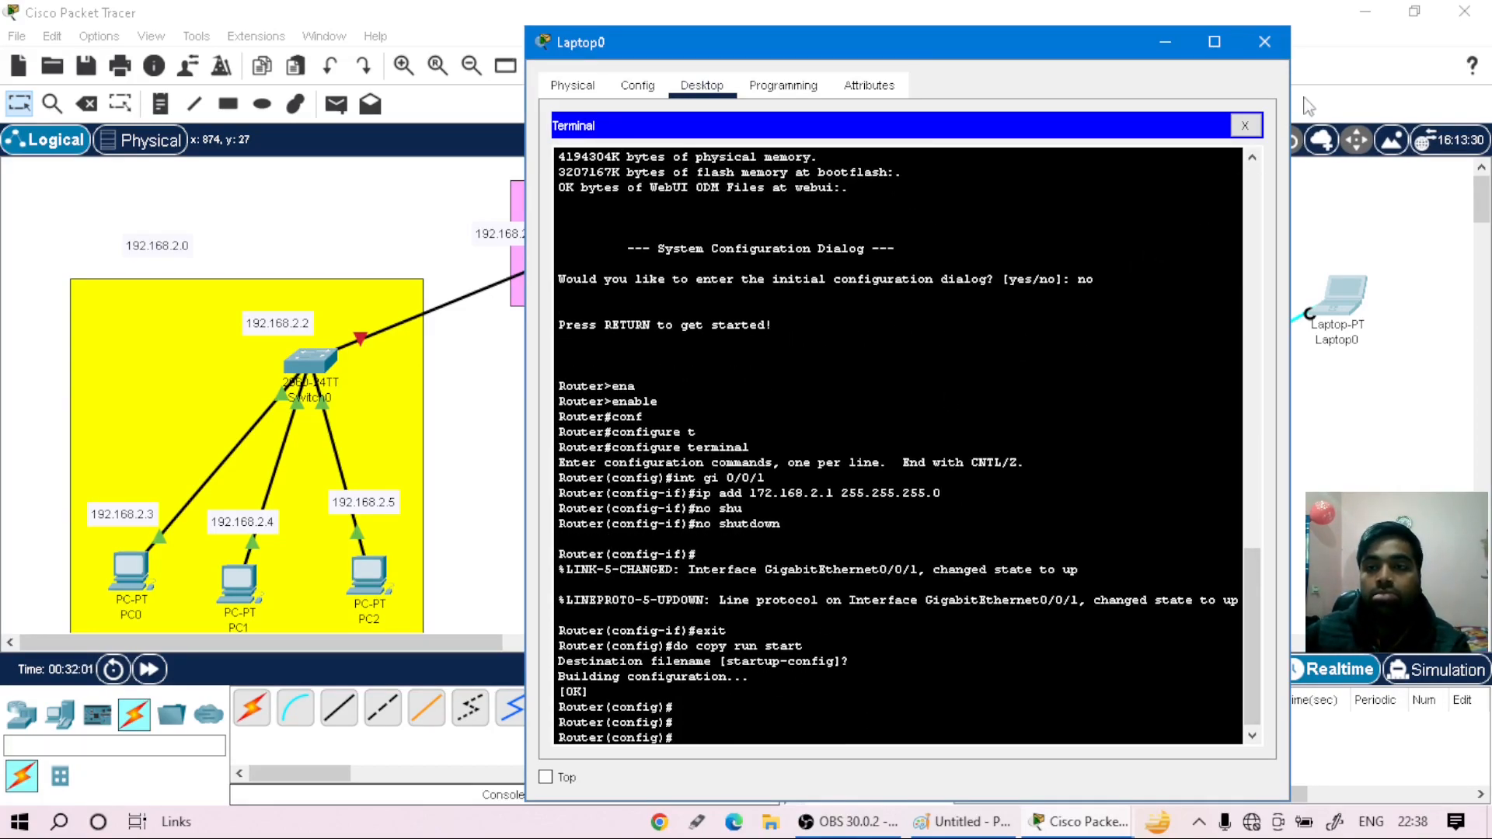
left_click(1264, 42)
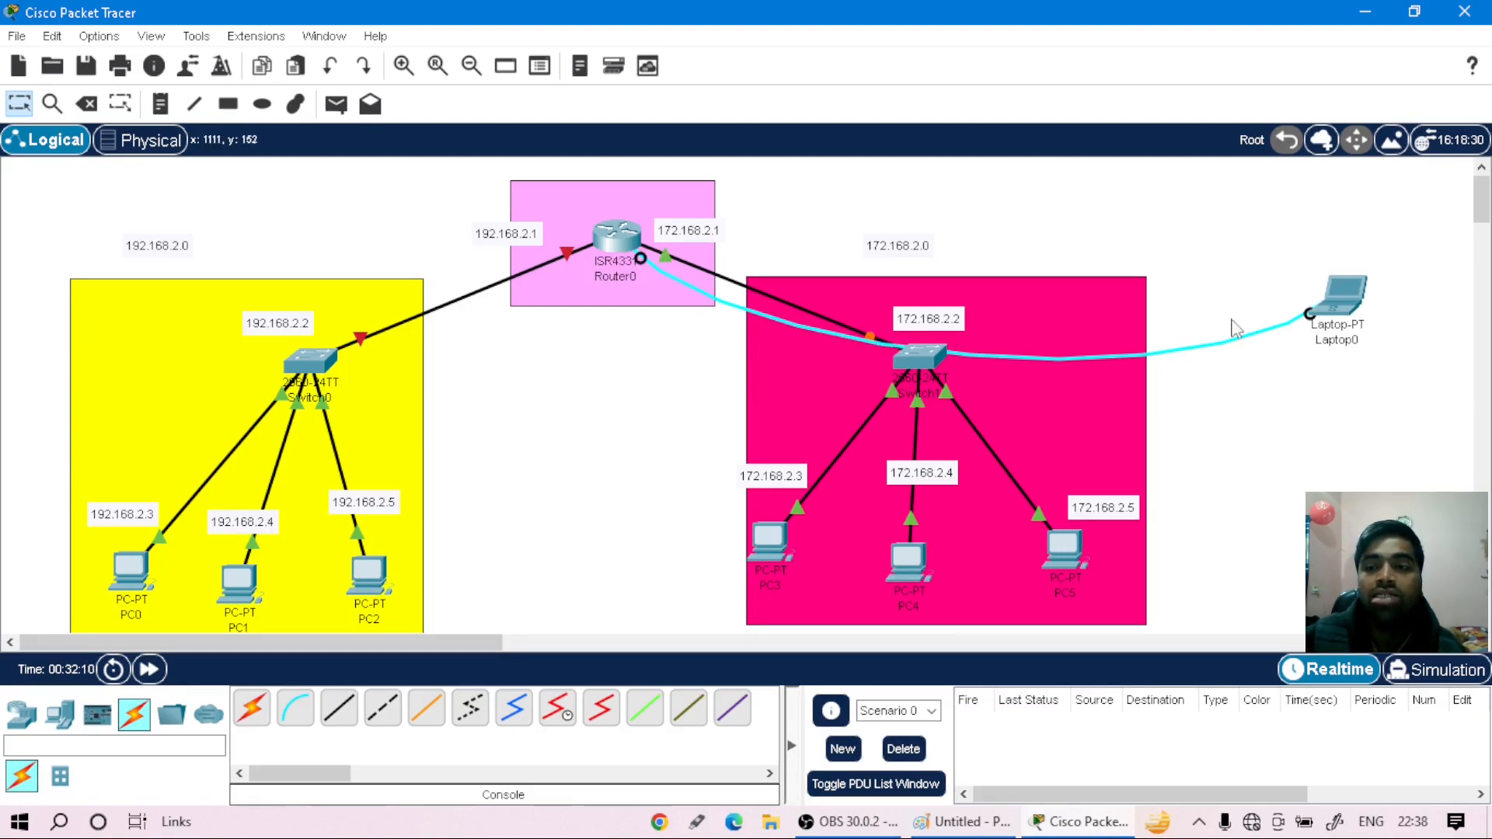
- Reopen Laptop0's terminal and enter interface configuration for the router's gi 0/0/0 port
left_click(1358, 299)
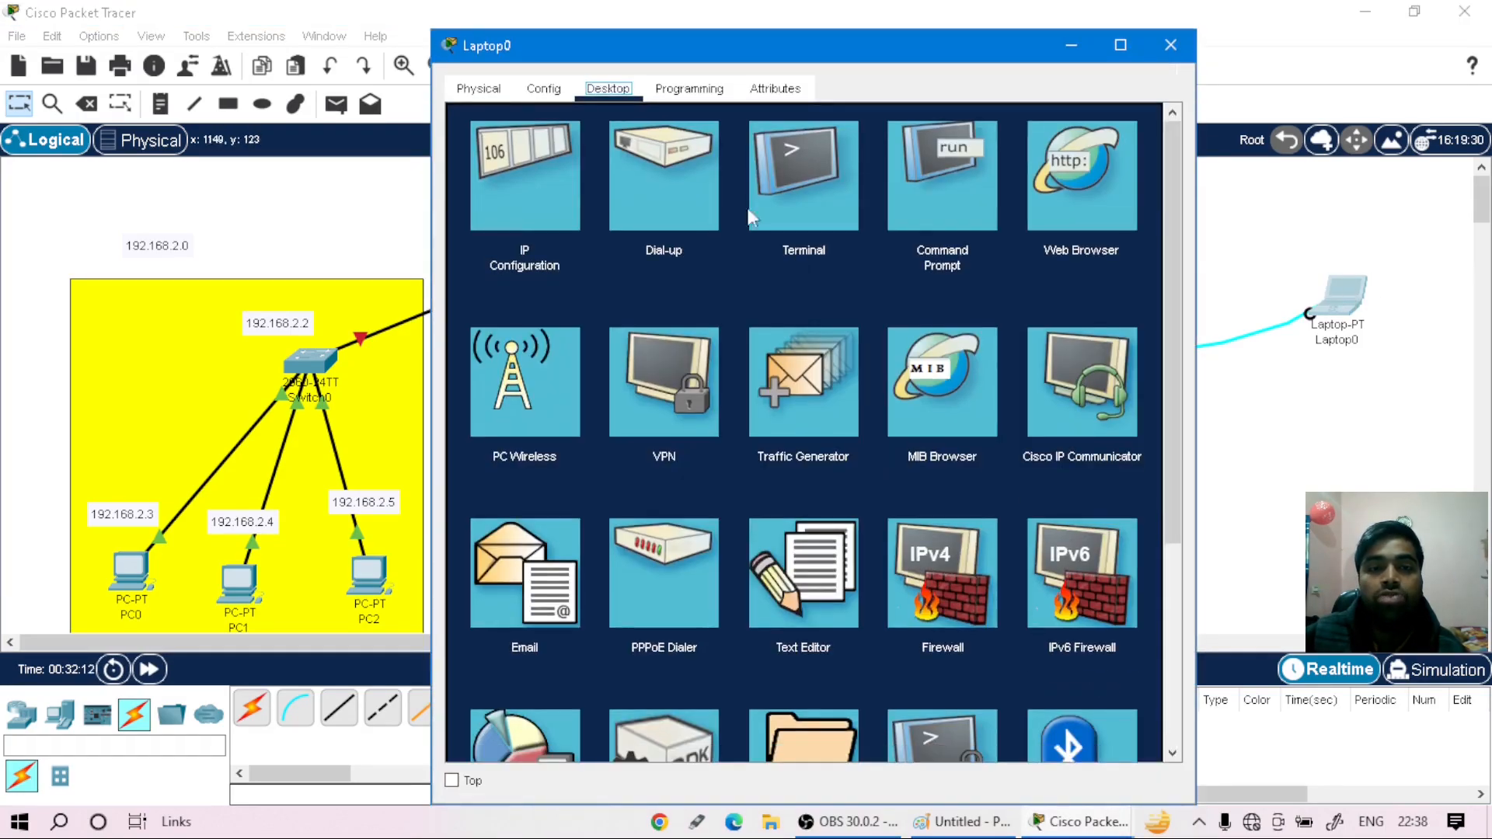
left_click(787, 205)
left_click(1112, 332)
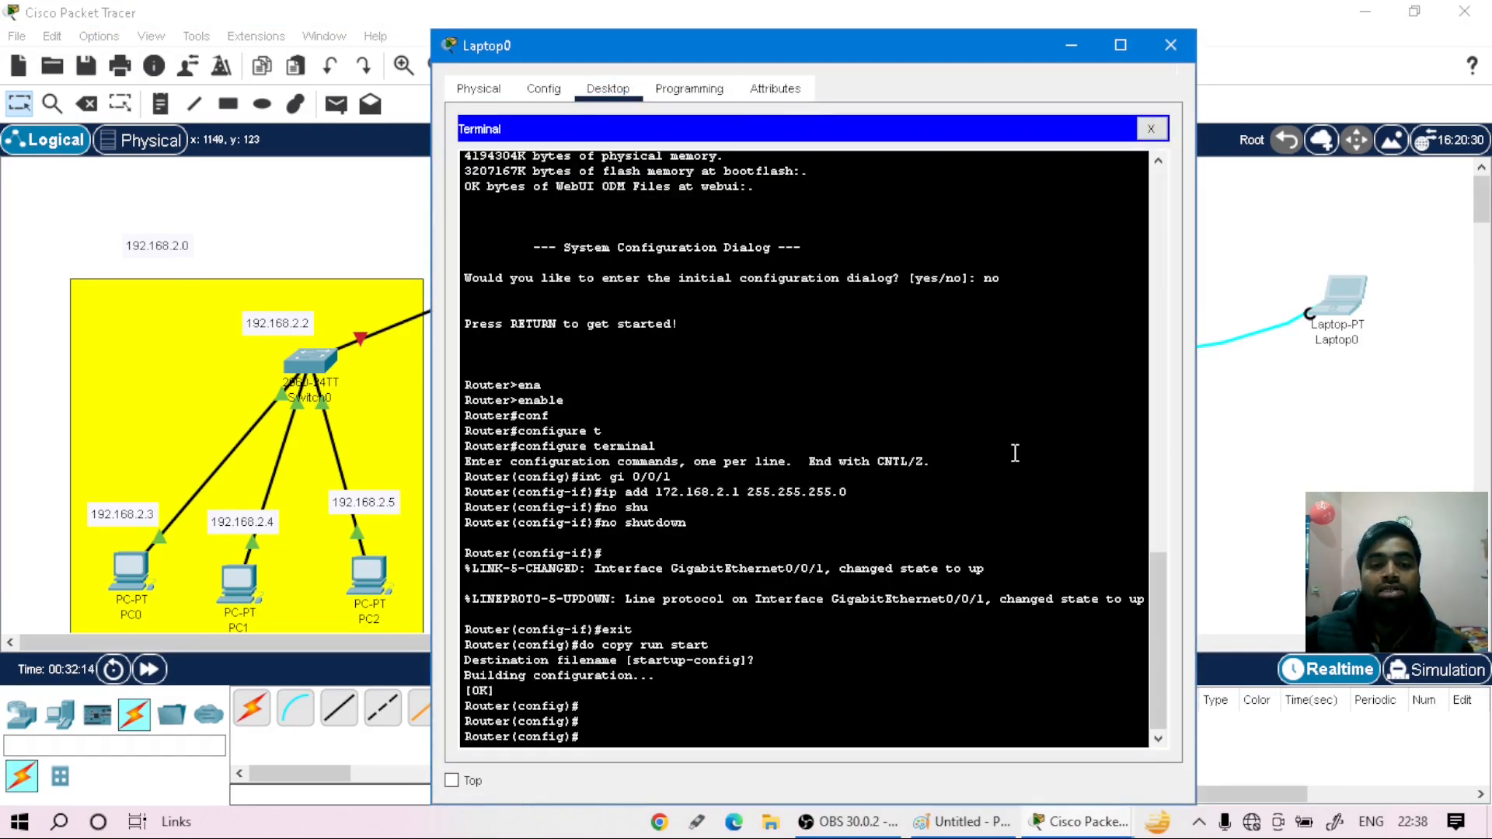
type("gi 0/")
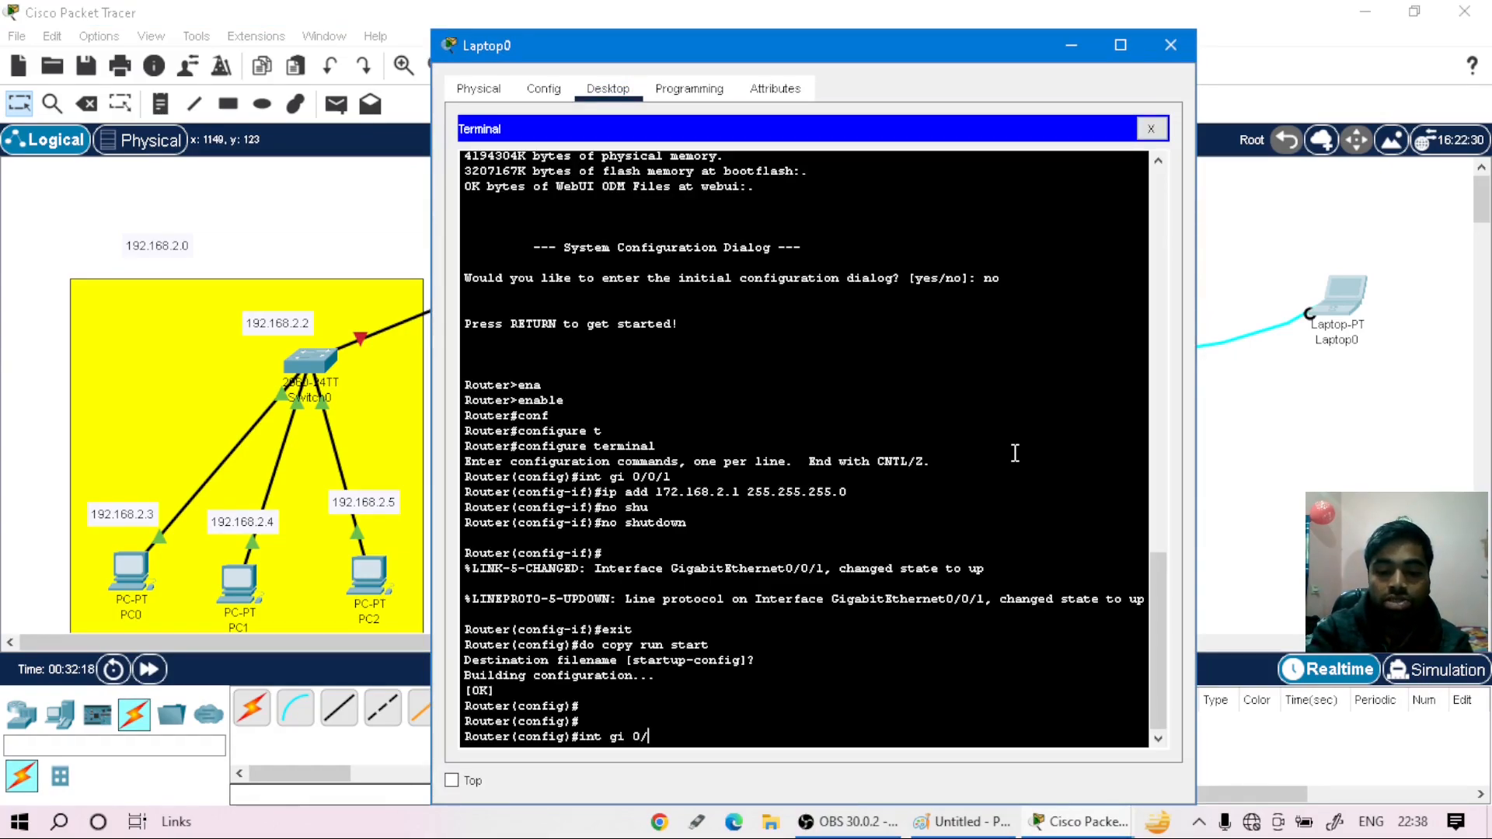
type("0/0")
key("Return")
- Assign IP address 192.168.2.1 with subnet mask 255.255.255.0 to the router's gi 0/0/0 interface
type("ip add")
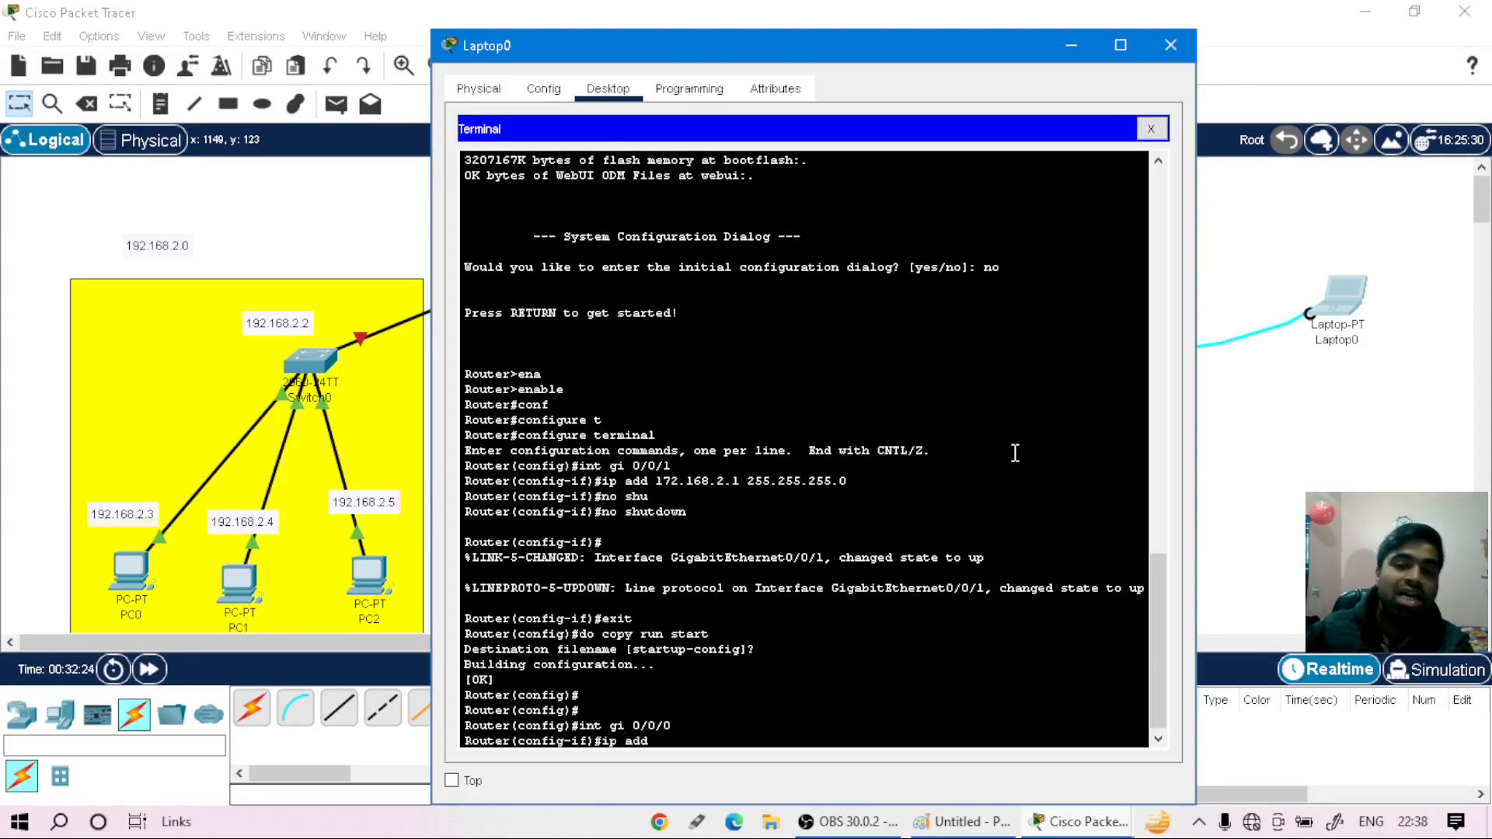
left_click_drag(625, 50, 884, 60)
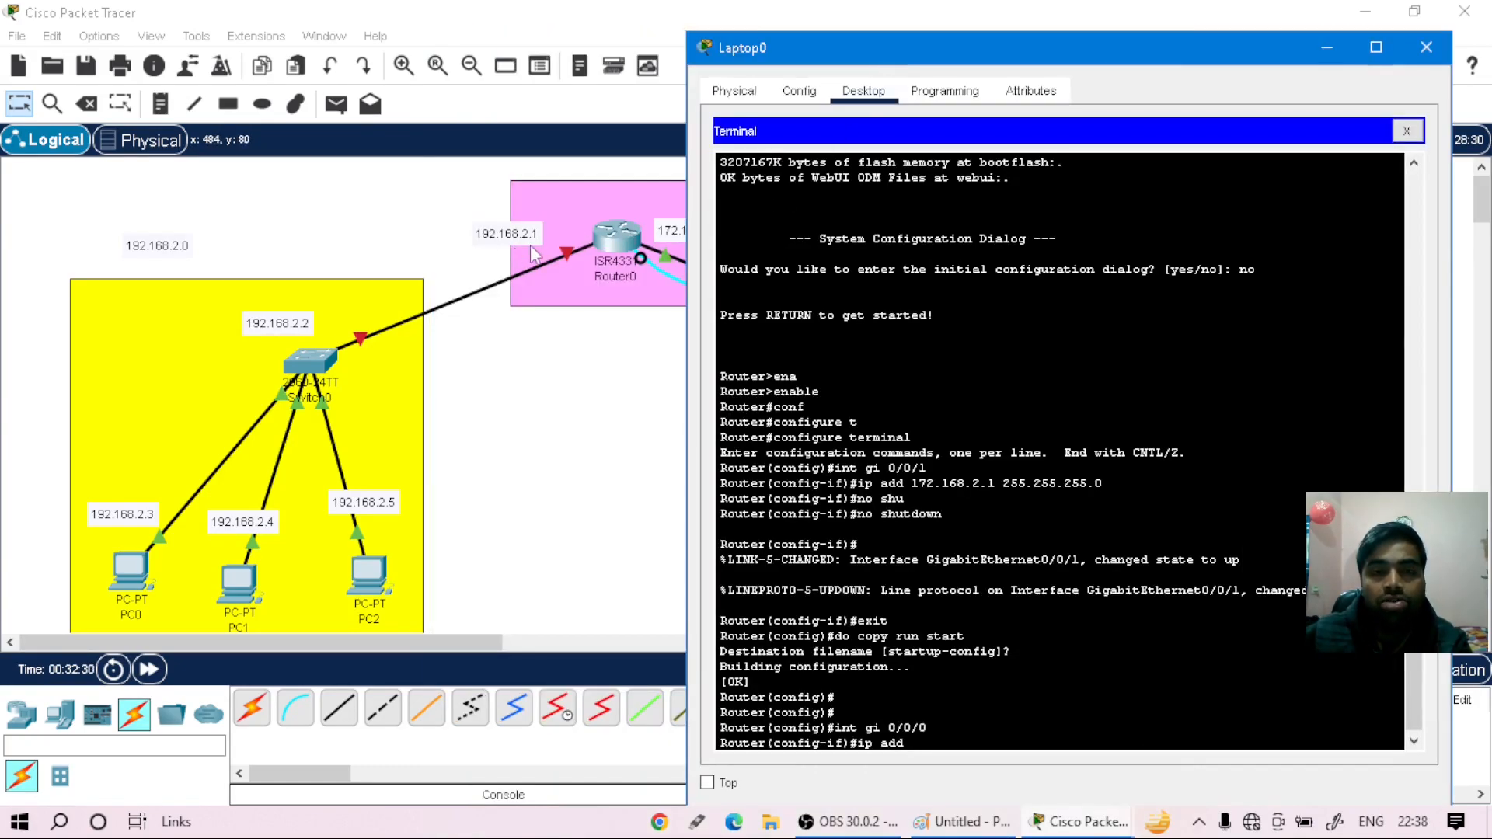
left_click_drag(1093, 45, 481, 16)
type("19")
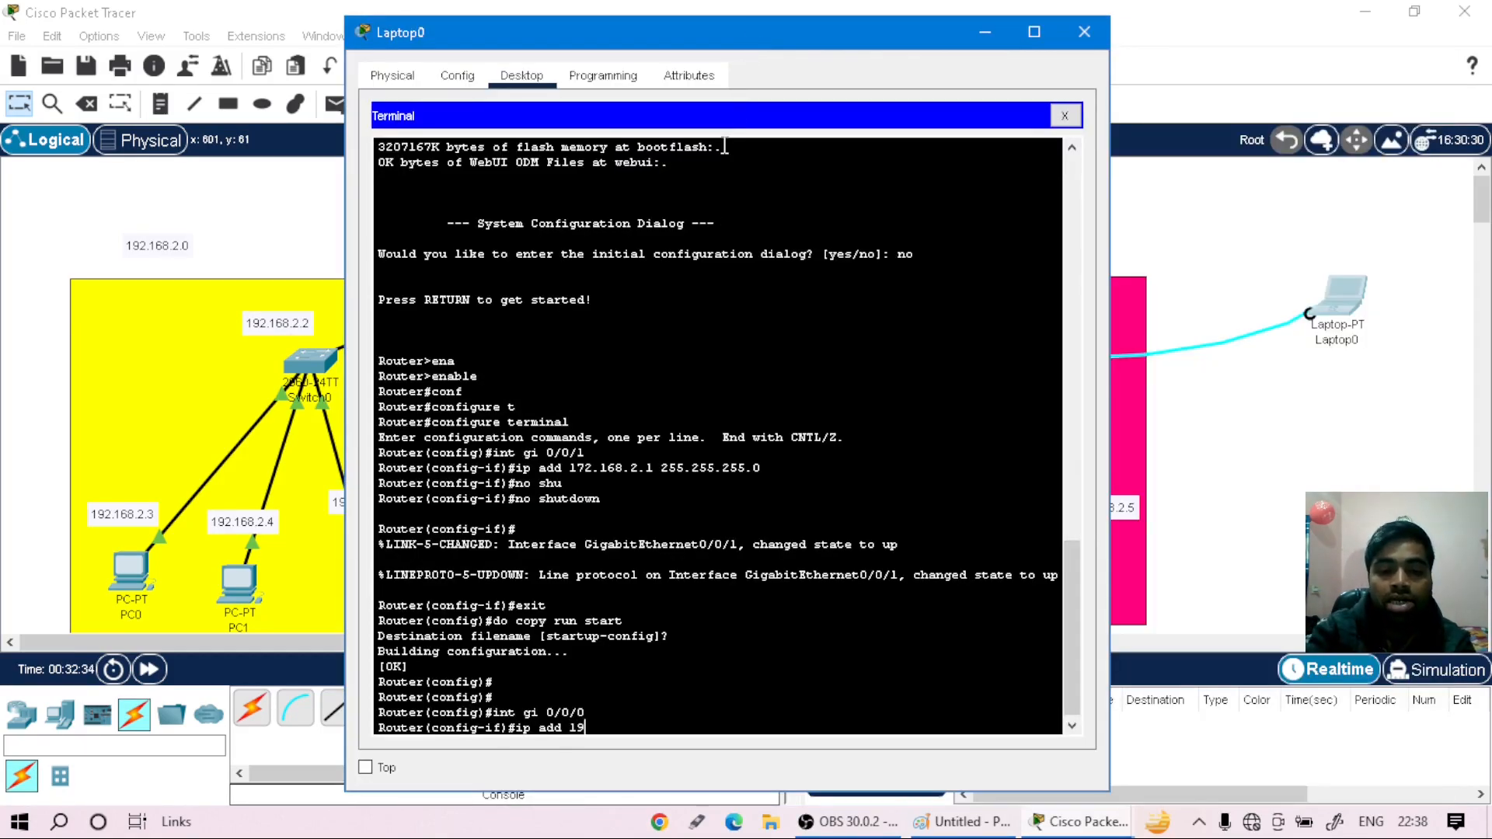
type("2.168.2.1 255.25")
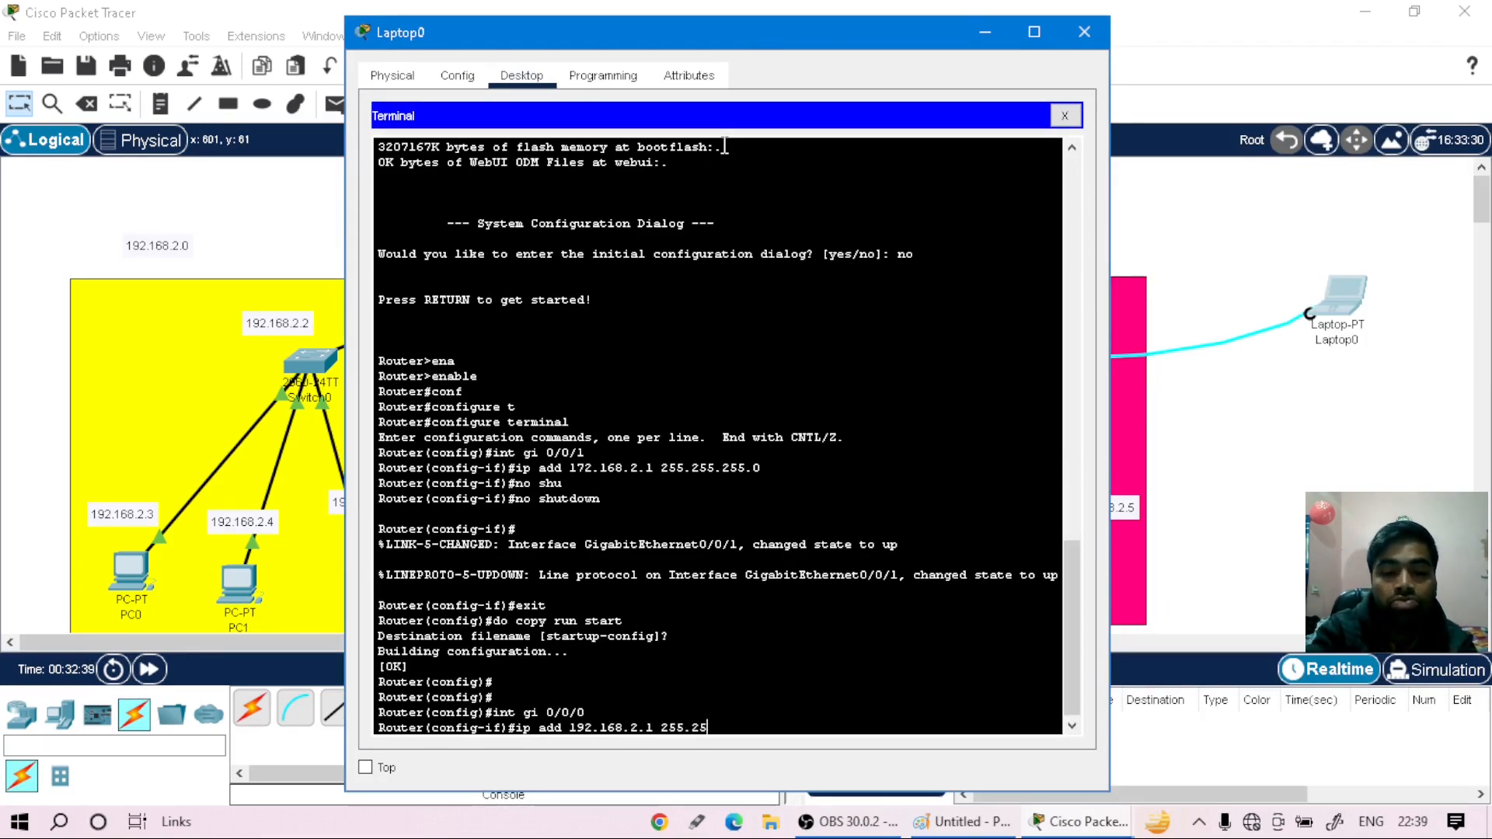
type("5.255.0")
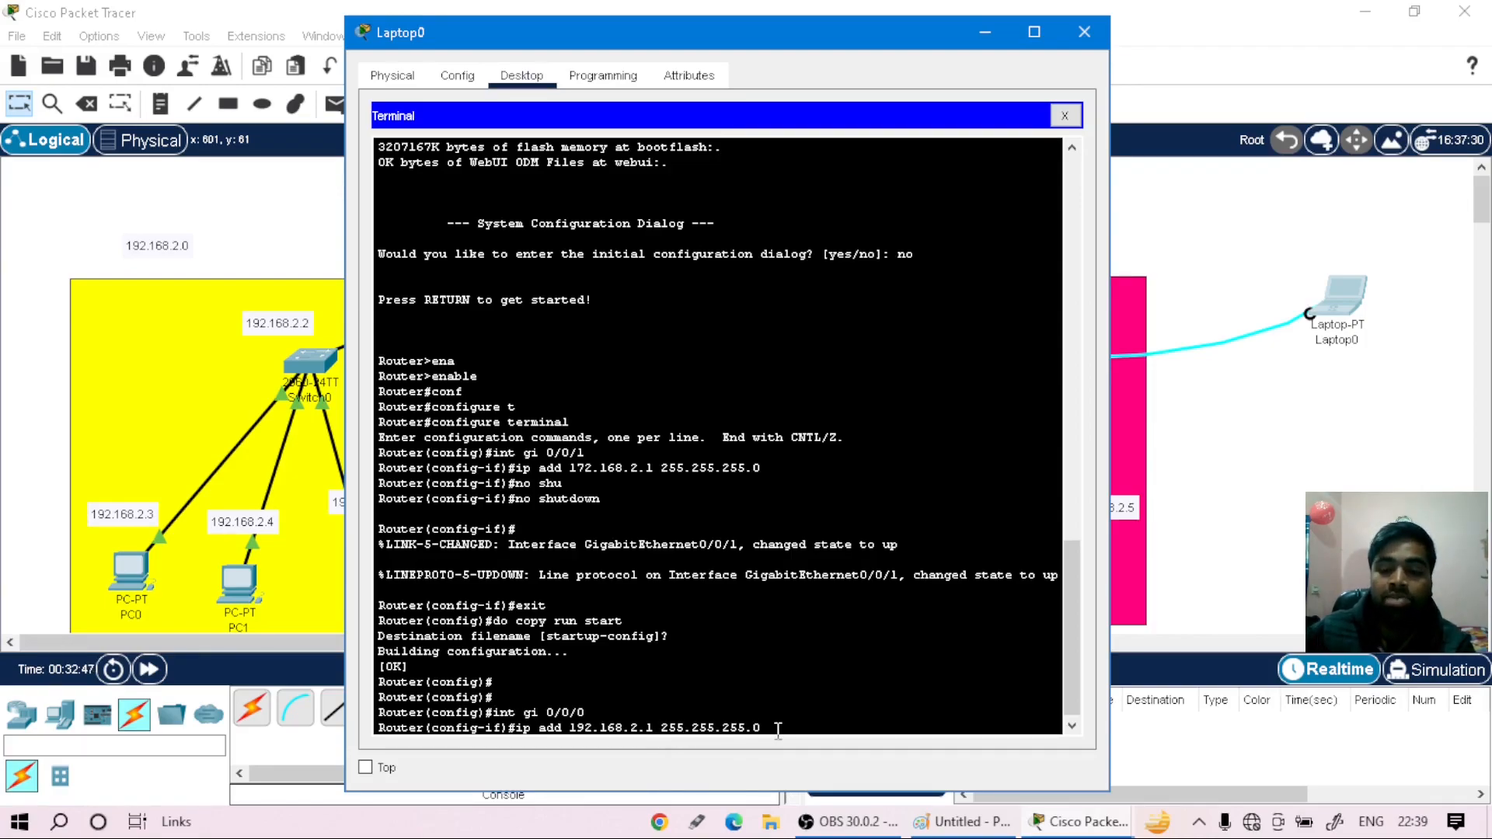
key("Return")
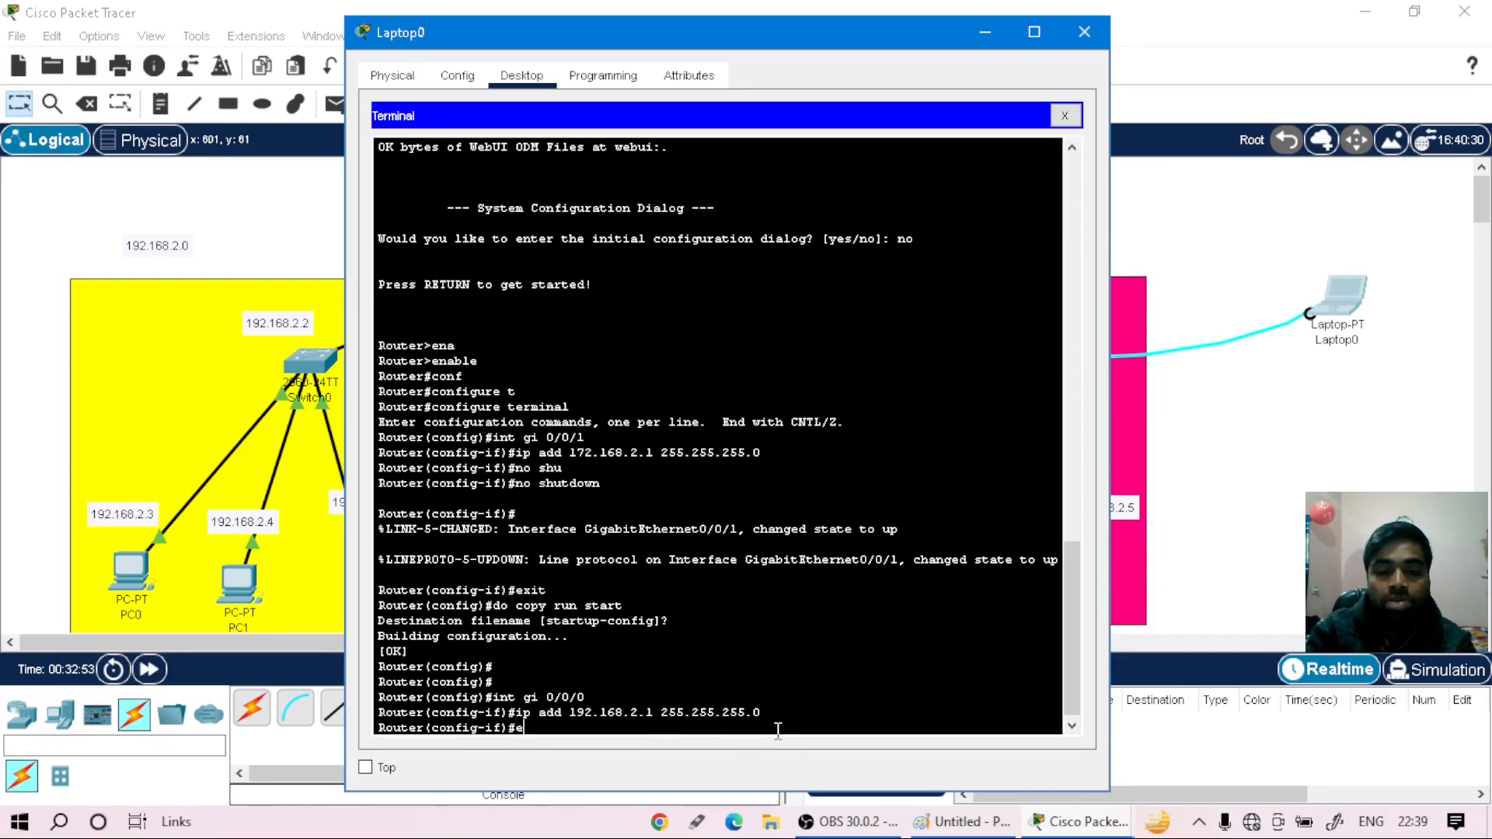
- Enable the gi 0/0/0 interface with no shutdown and leave interface configuration
type("no sh")
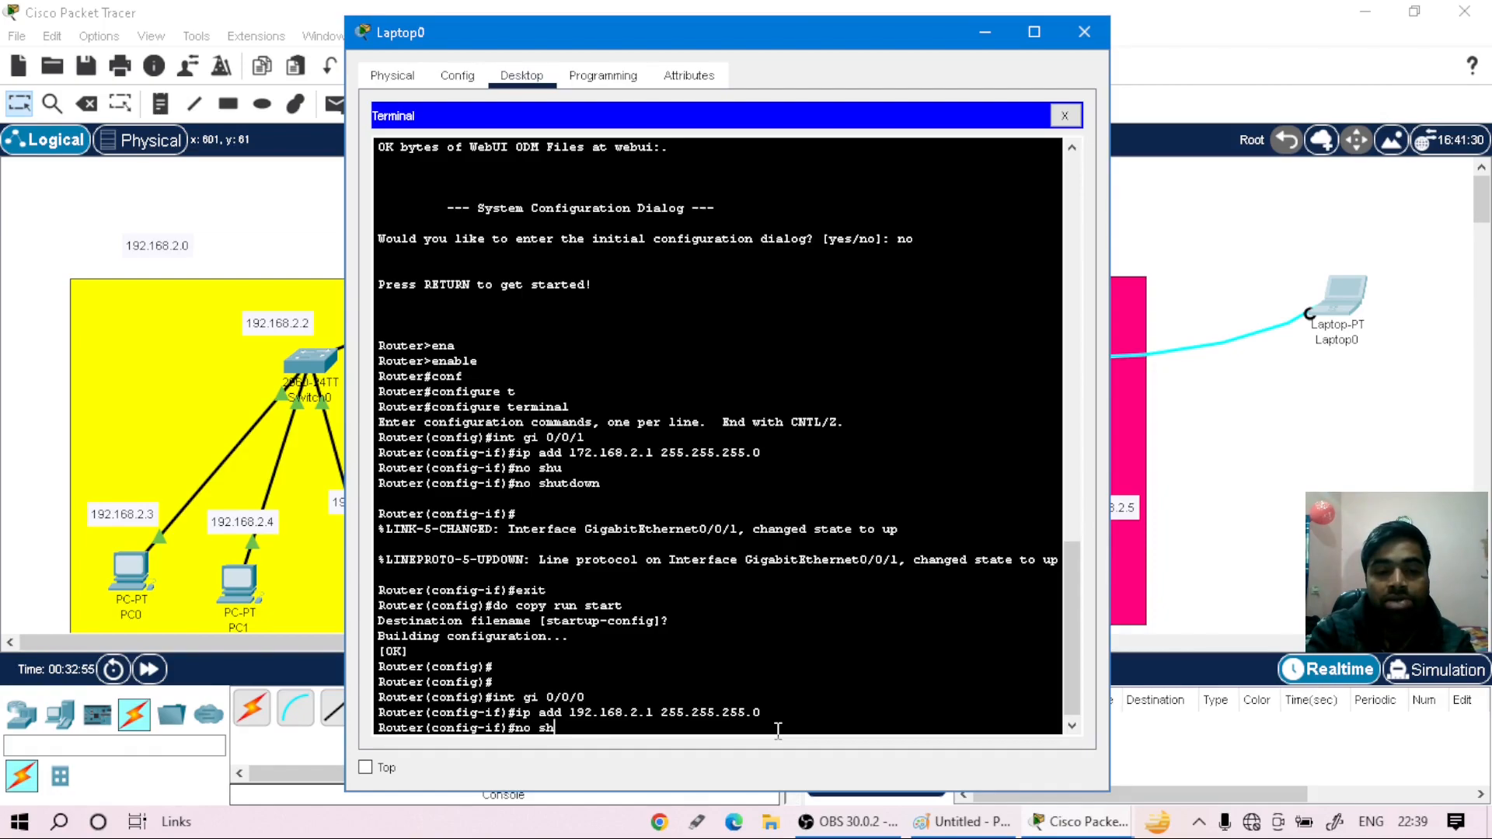
key("Tab")
key("Return")
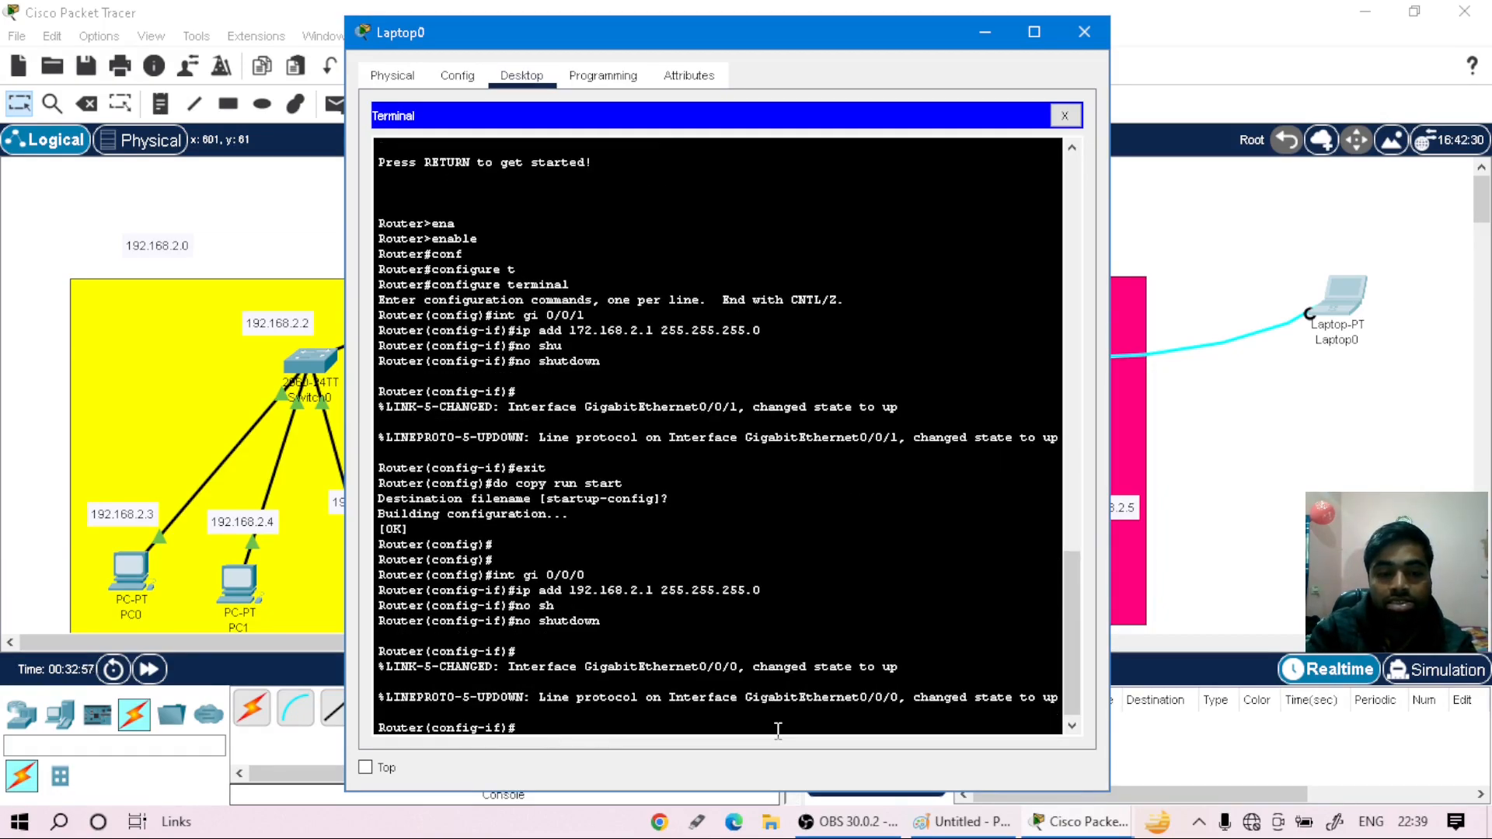
type("exit")
key("Return")
- Save the router's configuration again with do copy run start and close Laptop0's window
type("do copy ")
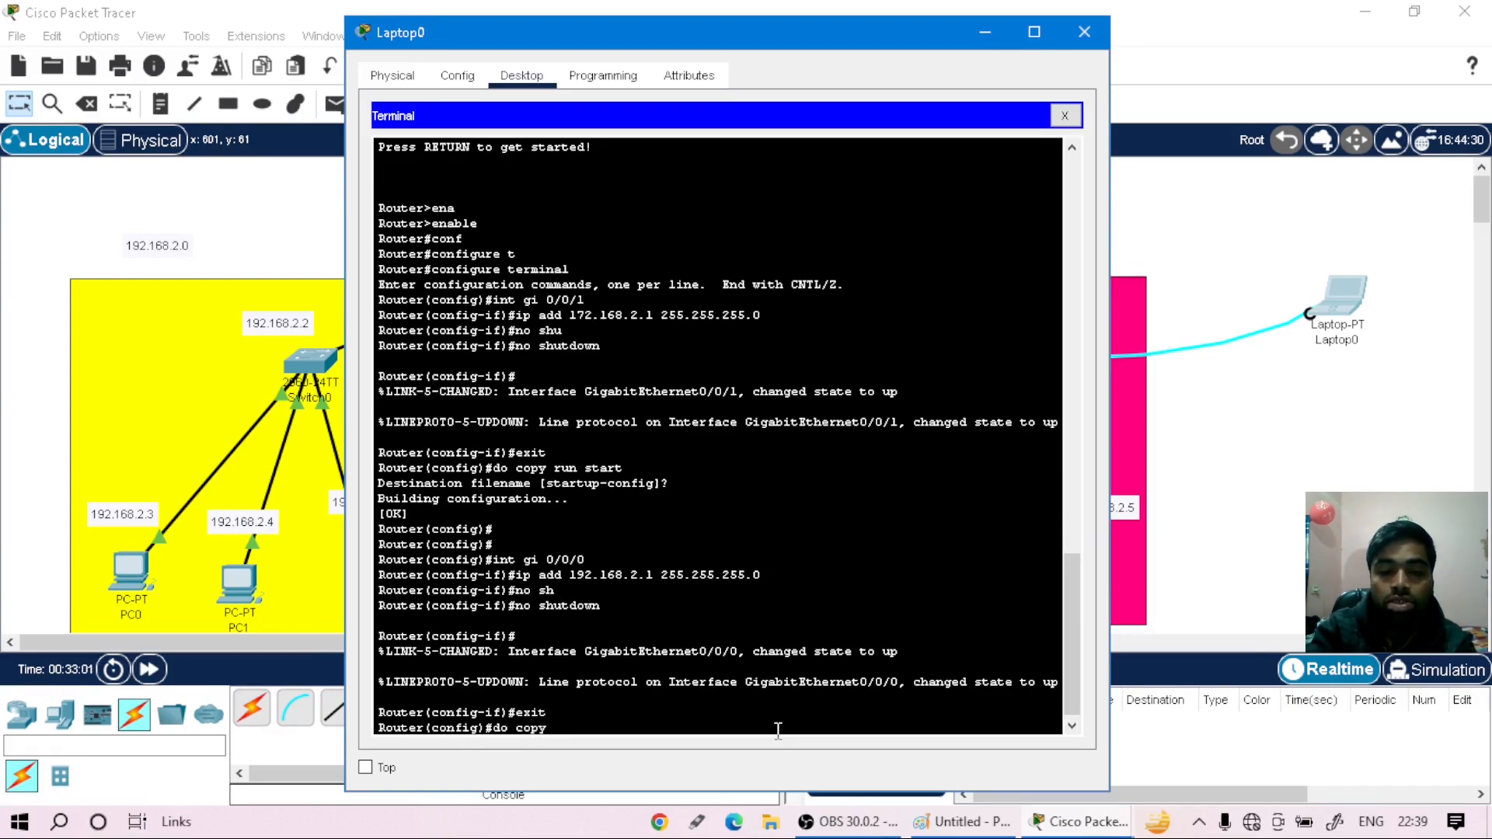
type("run start")
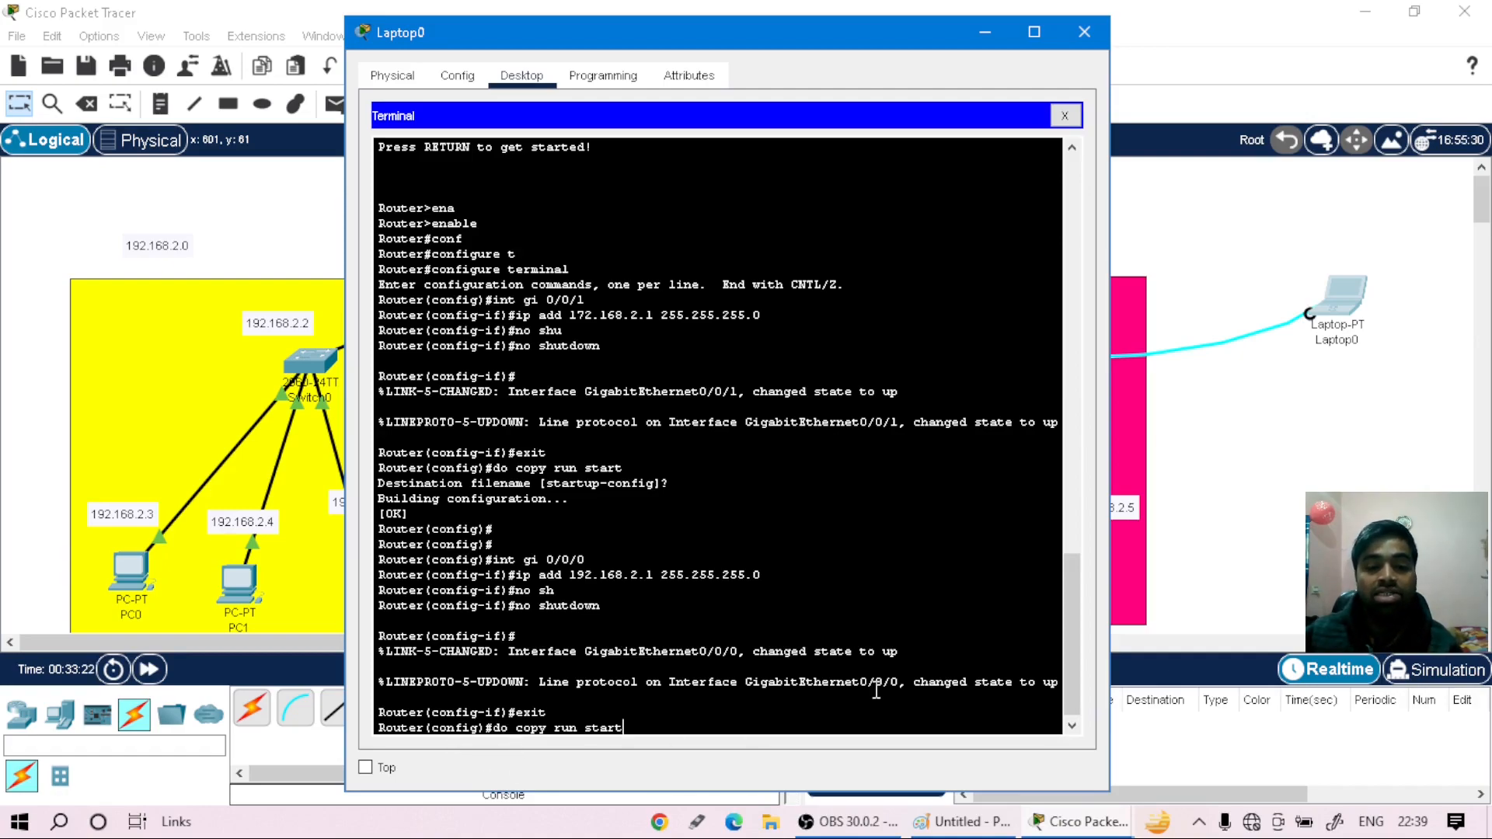
key("Return")
key("Return")
key("Return")
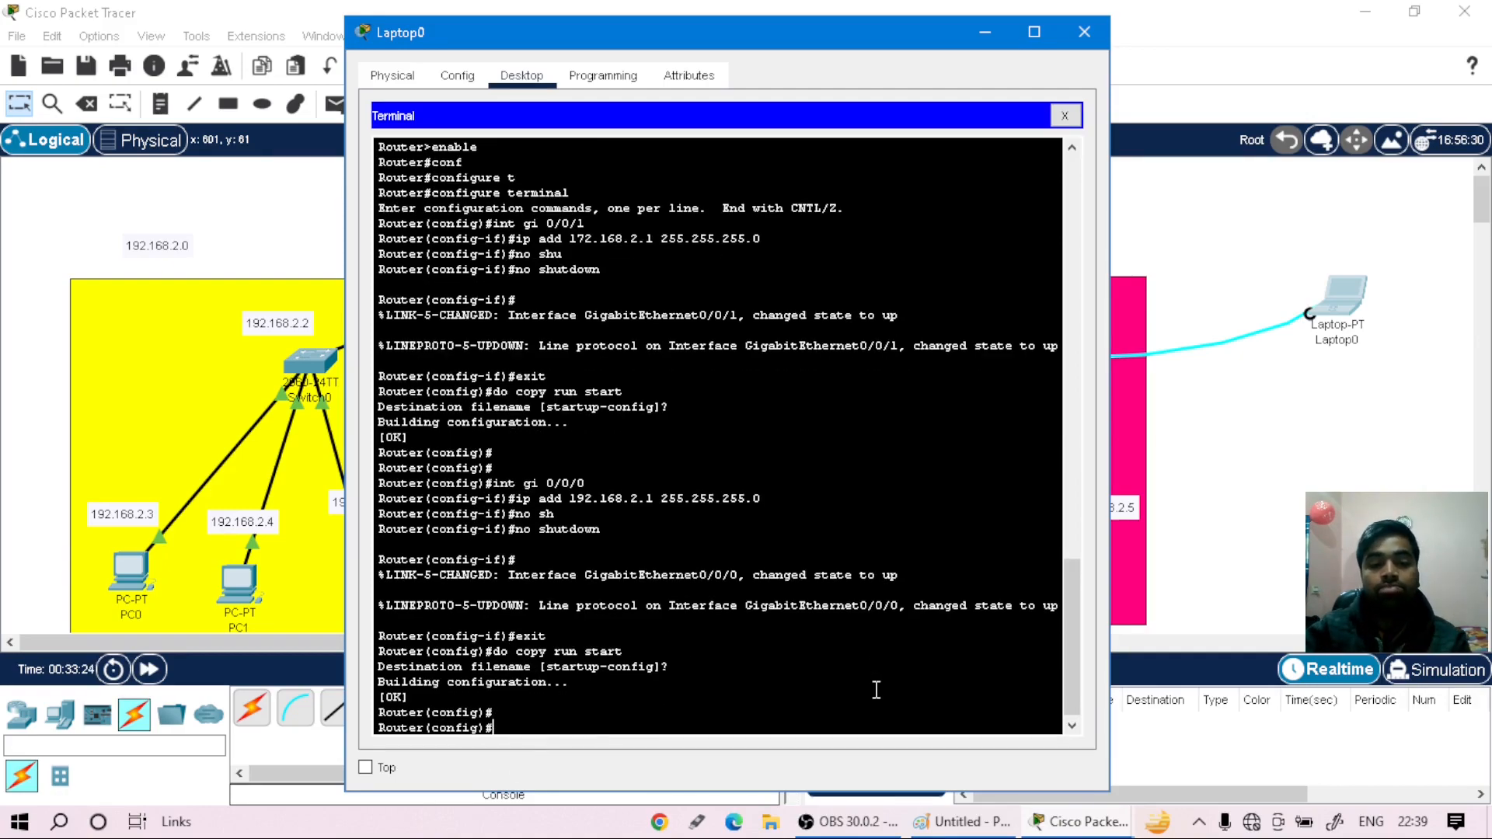
left_click(1090, 28)
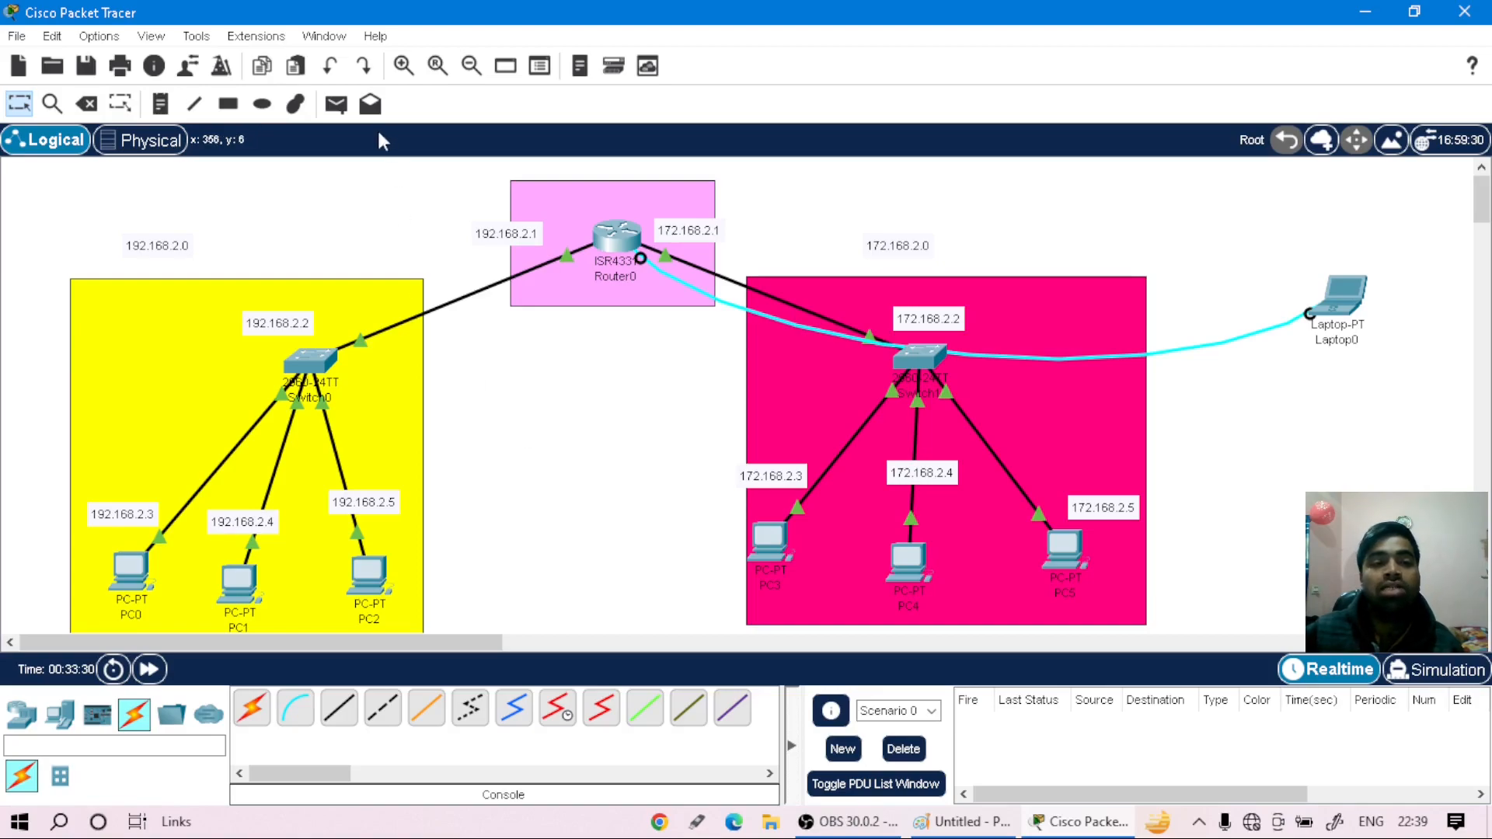
- Test connectivity with a simple PDU from PC0 to PC1
left_click(335, 103)
left_click(134, 568)
left_click(237, 581)
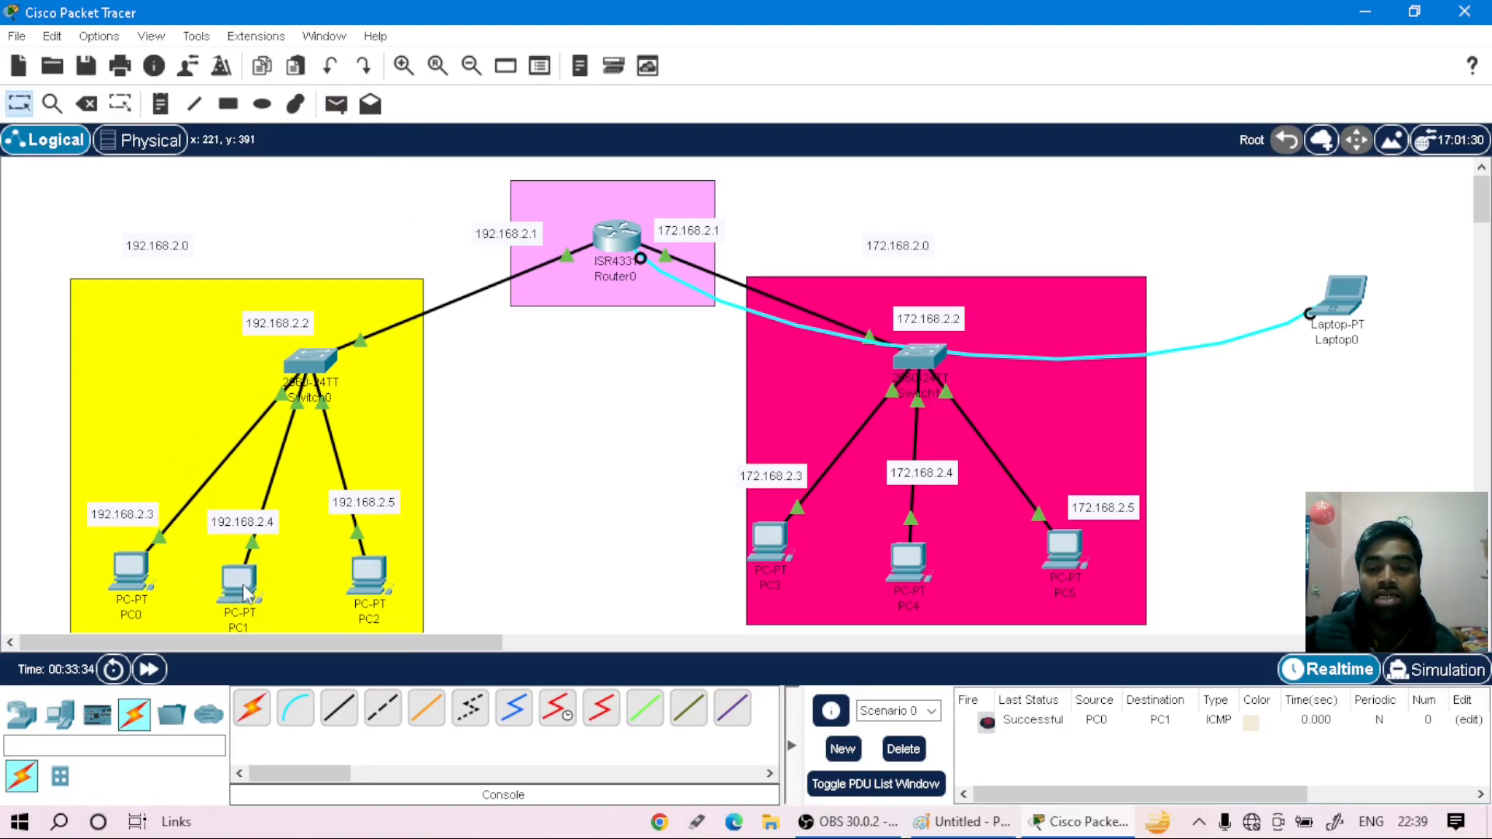
- Test connectivity with a simple PDU from PC0 to Switch0 and check its status
left_click(335, 104)
left_click(132, 571)
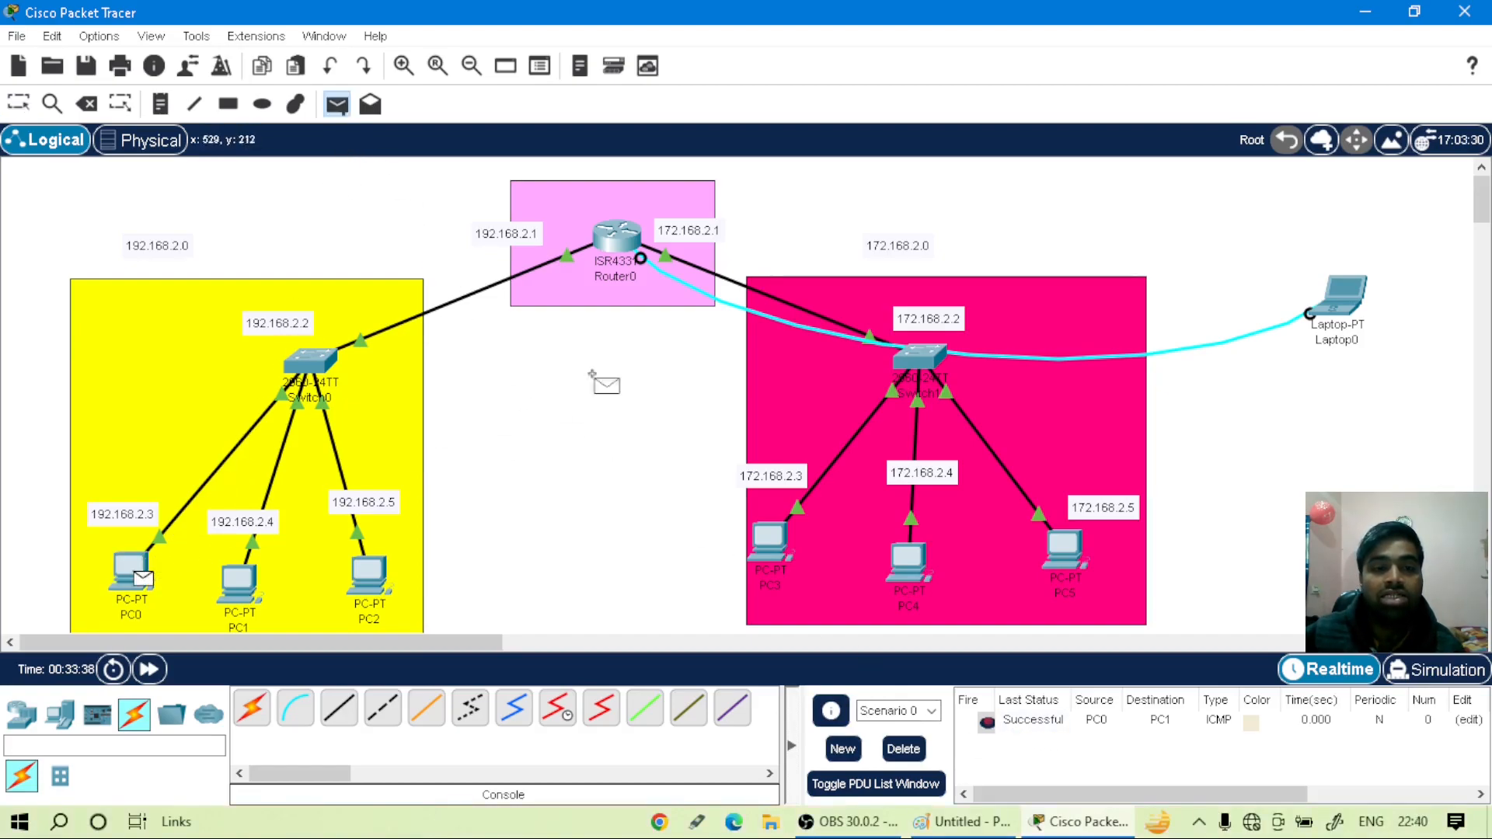
left_click(306, 361)
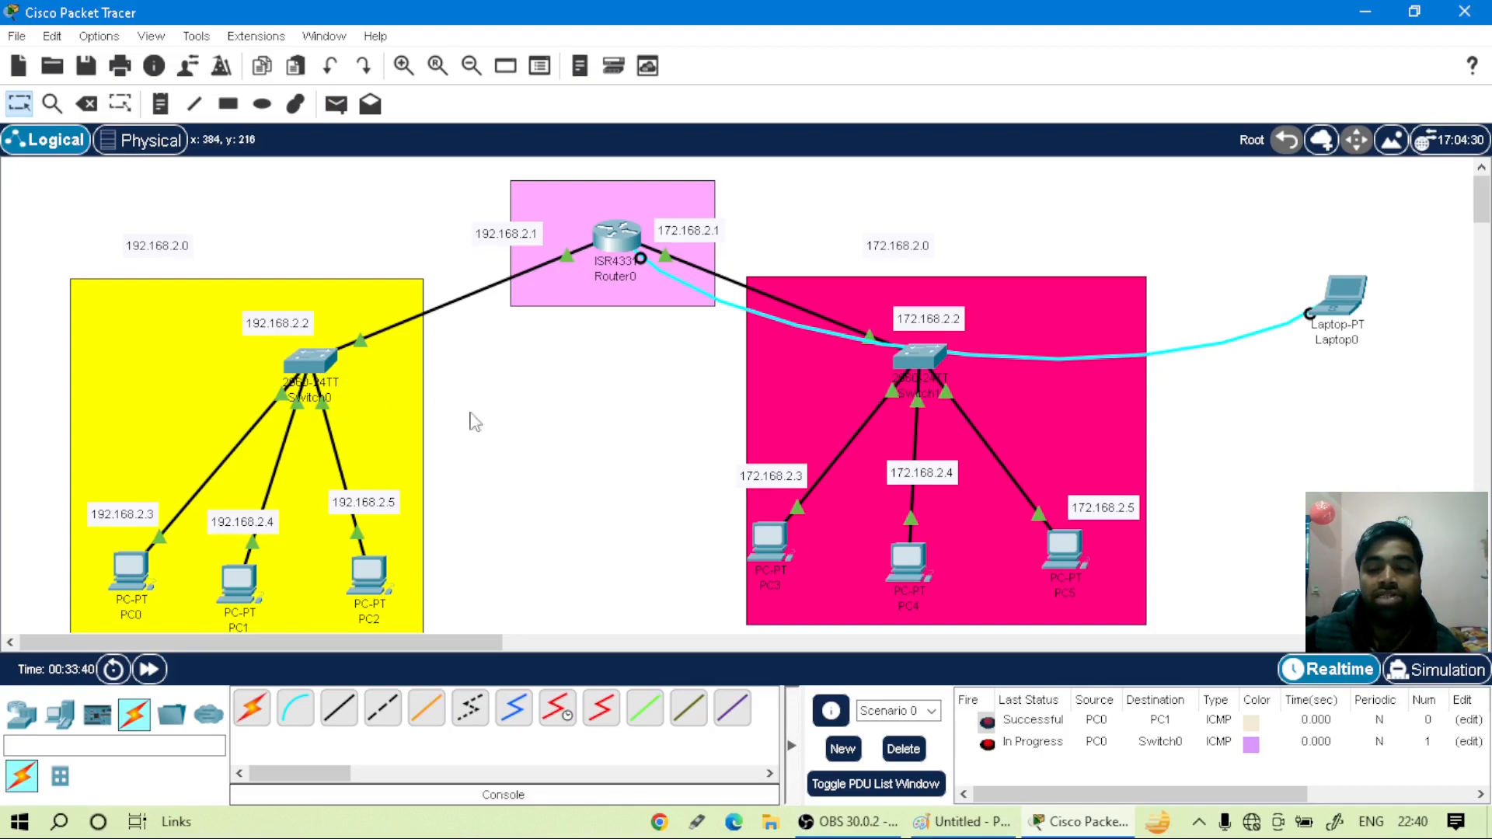
left_click(985, 745)
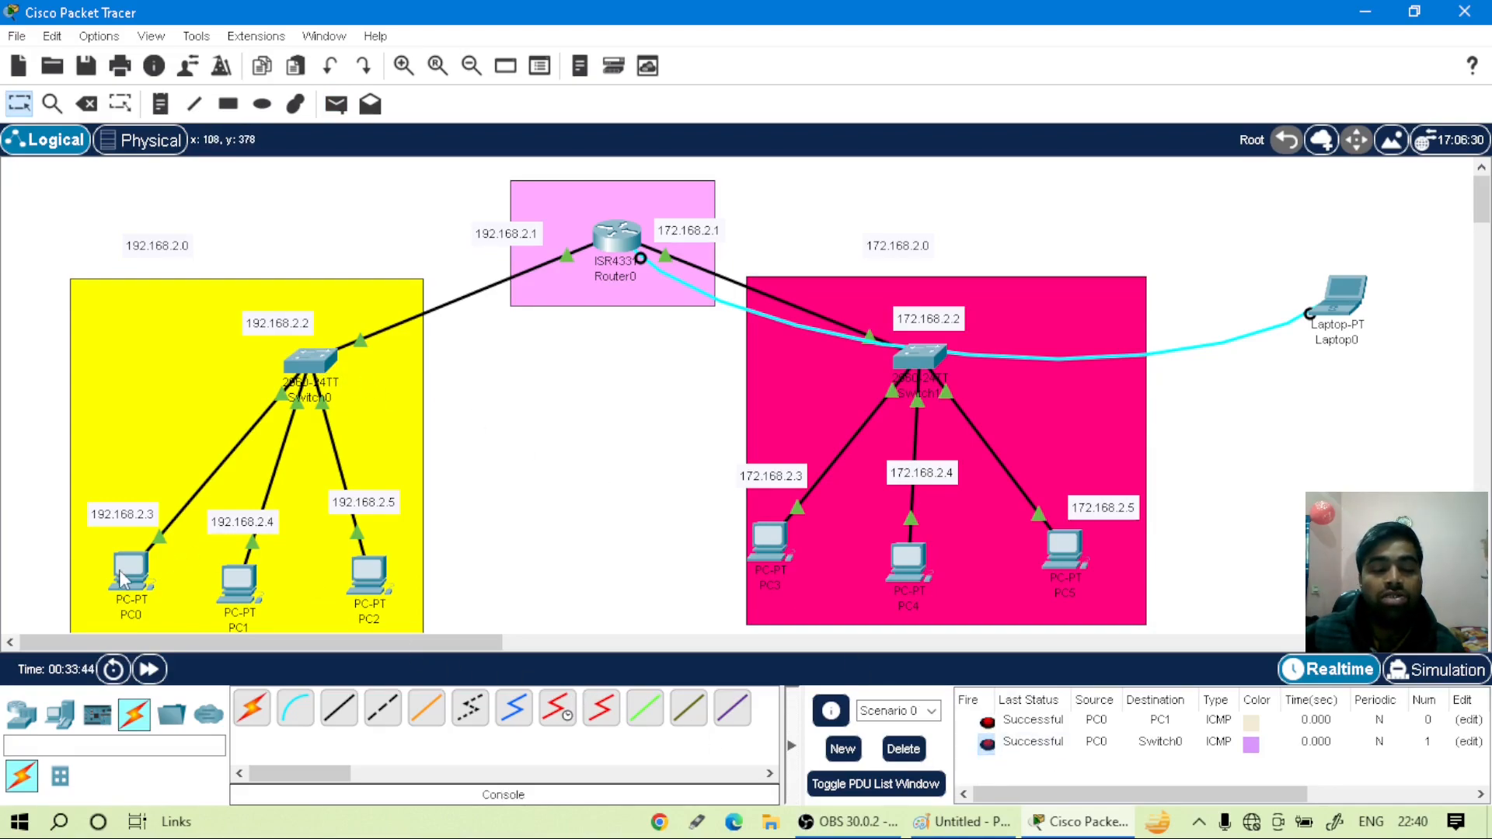
- Test connectivity with a simple PDU from PC0 to Router0, and delete Scenario 0 with its test PDUs
mouse_move(129, 579)
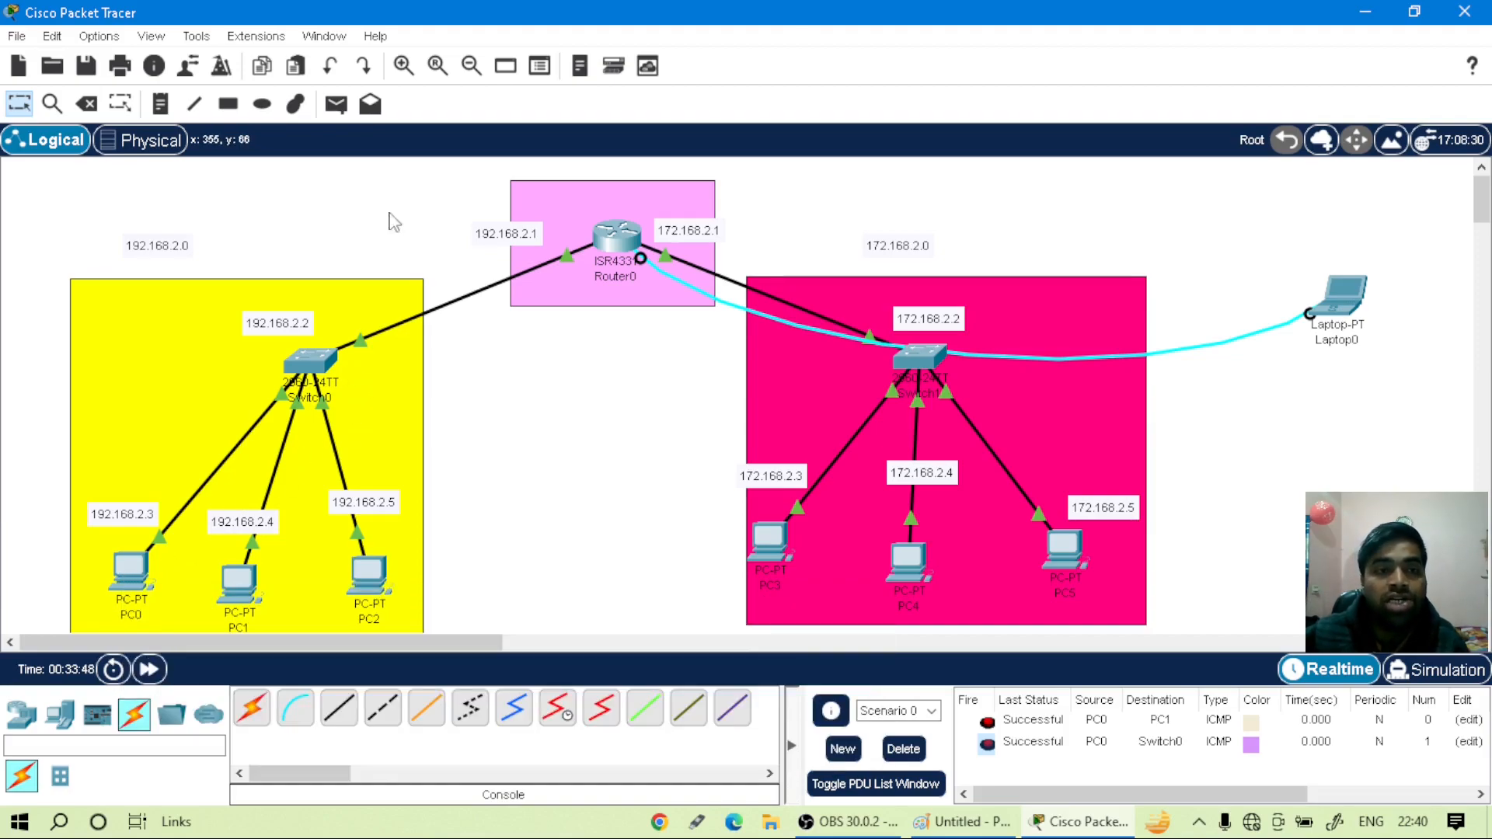
left_click(335, 103)
left_click(131, 574)
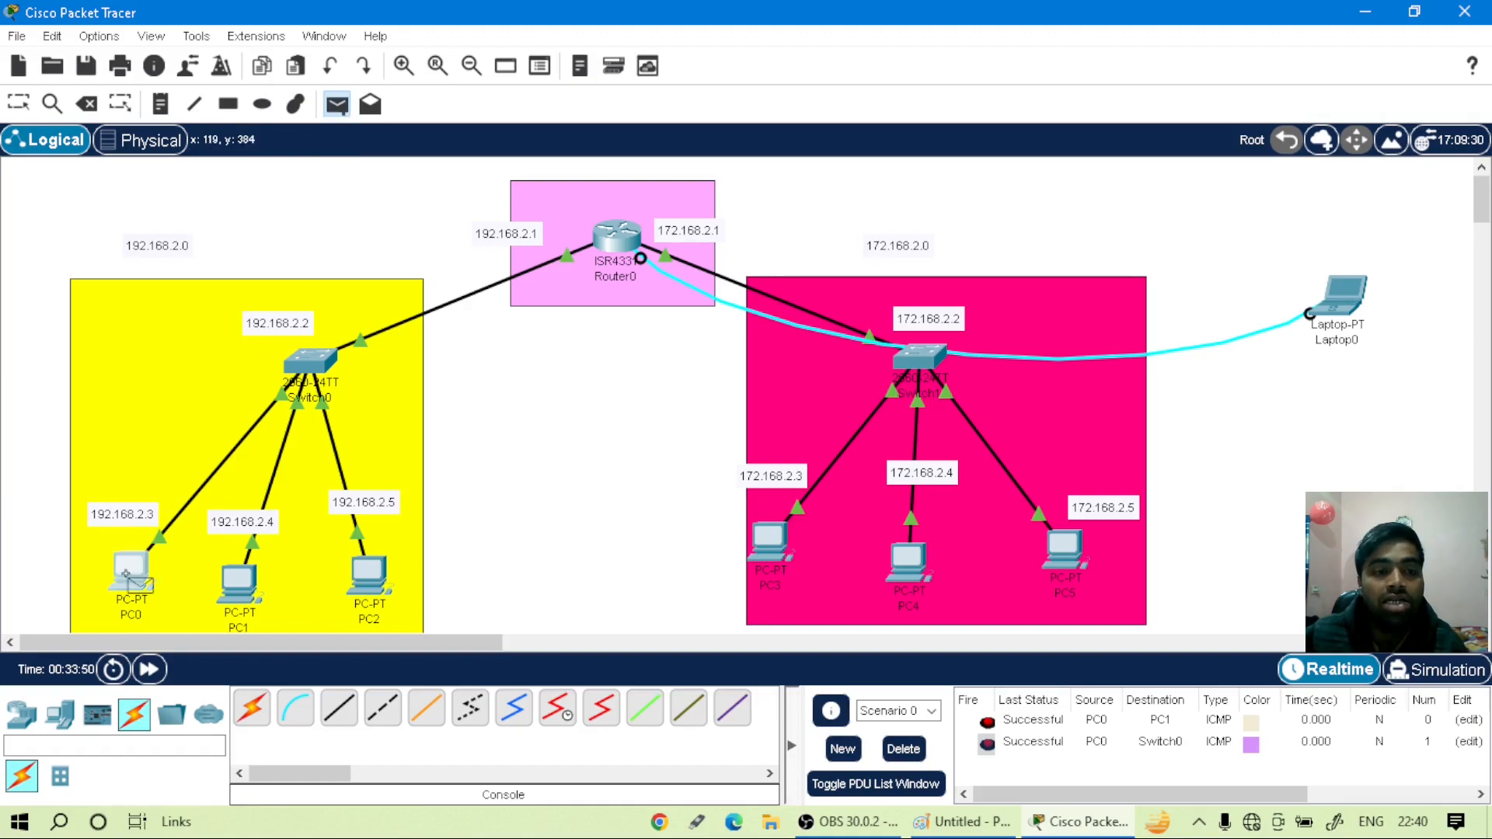
left_click(616, 237)
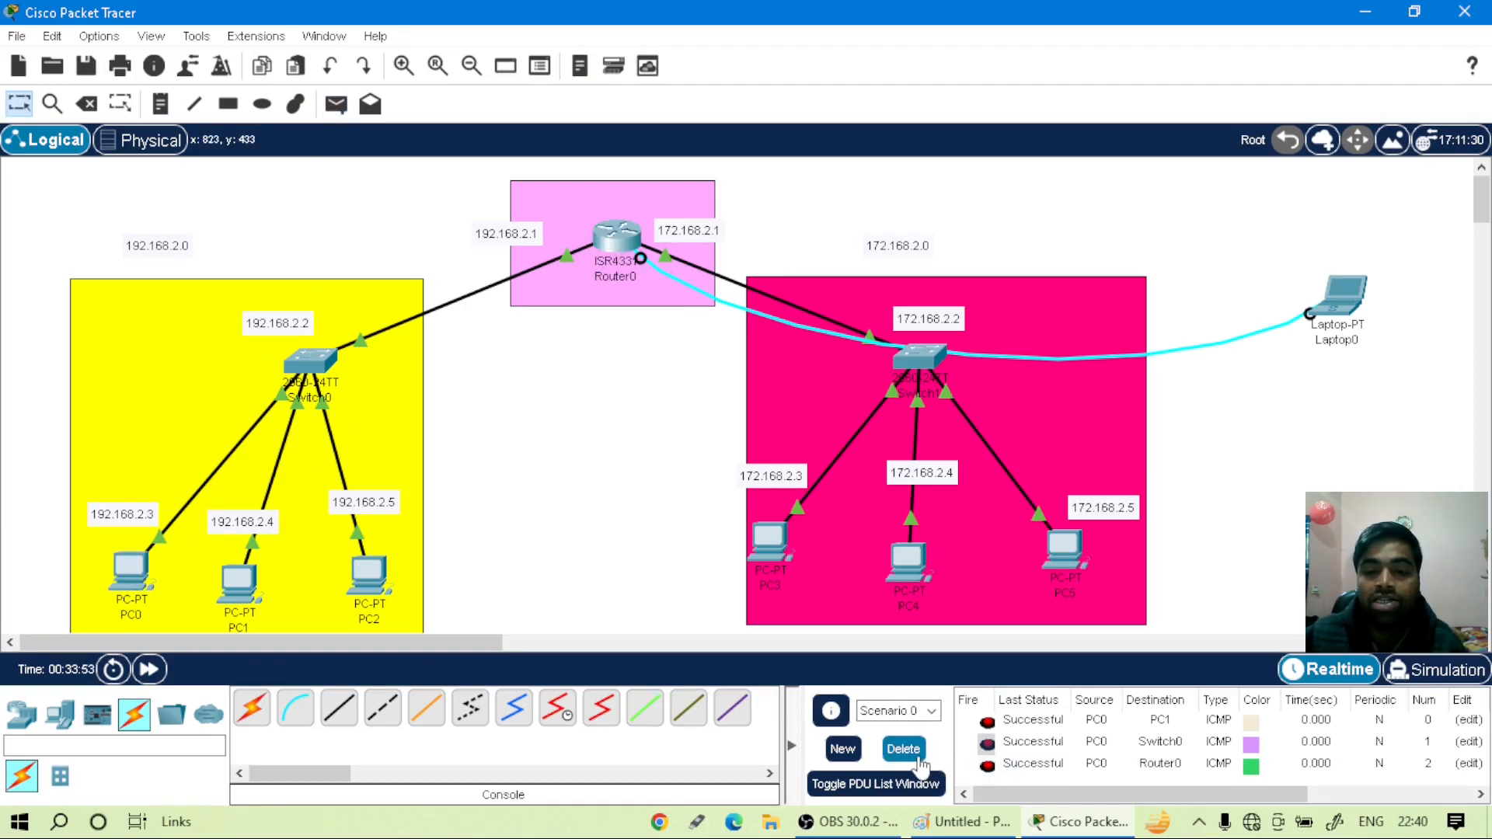
left_click(903, 748)
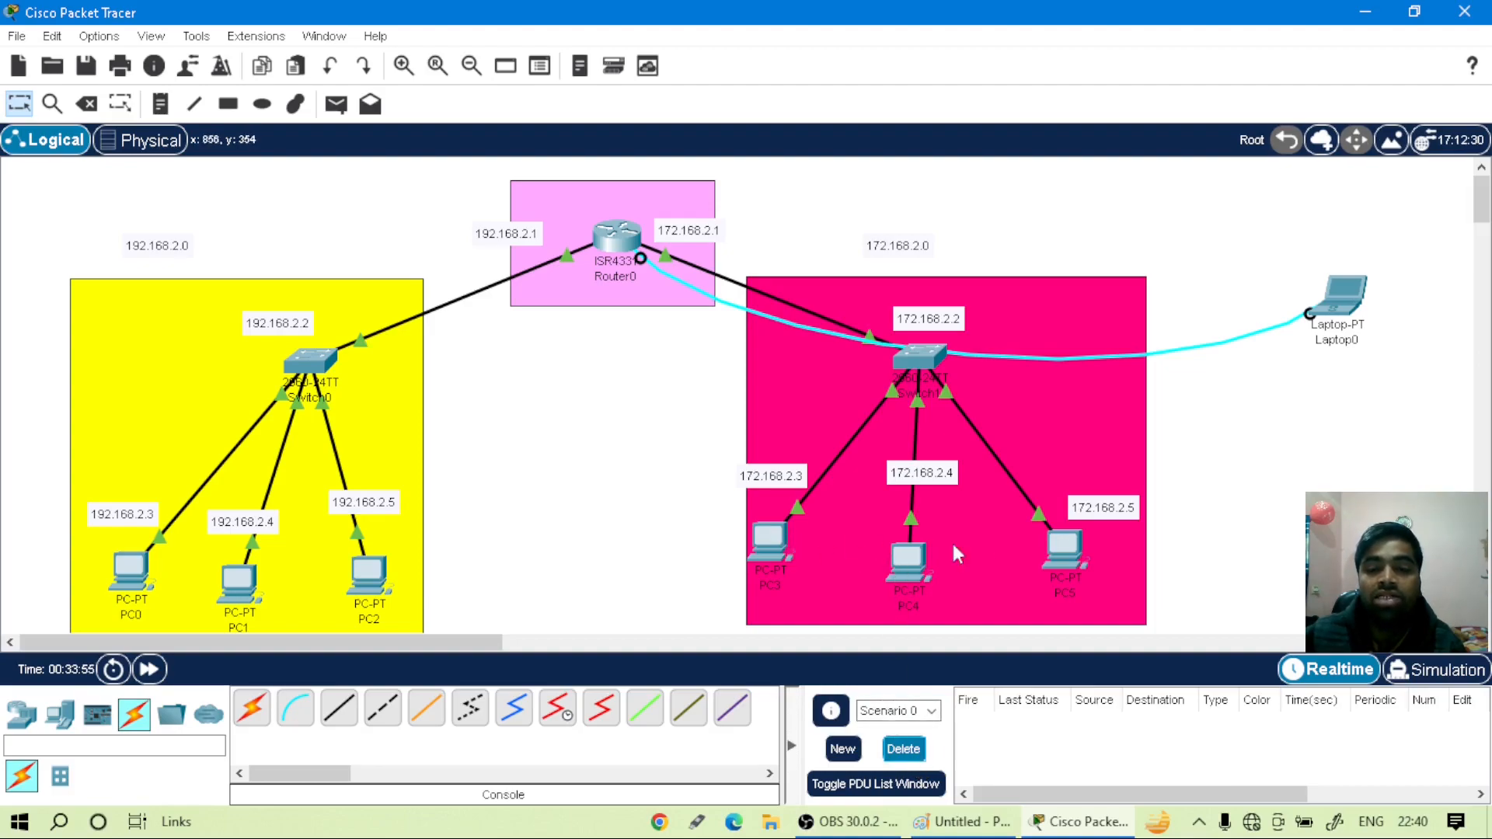
- Test connectivity inside the 172.168.2.0 network with a simple PDU from PC5 to PC4
left_click(338, 105)
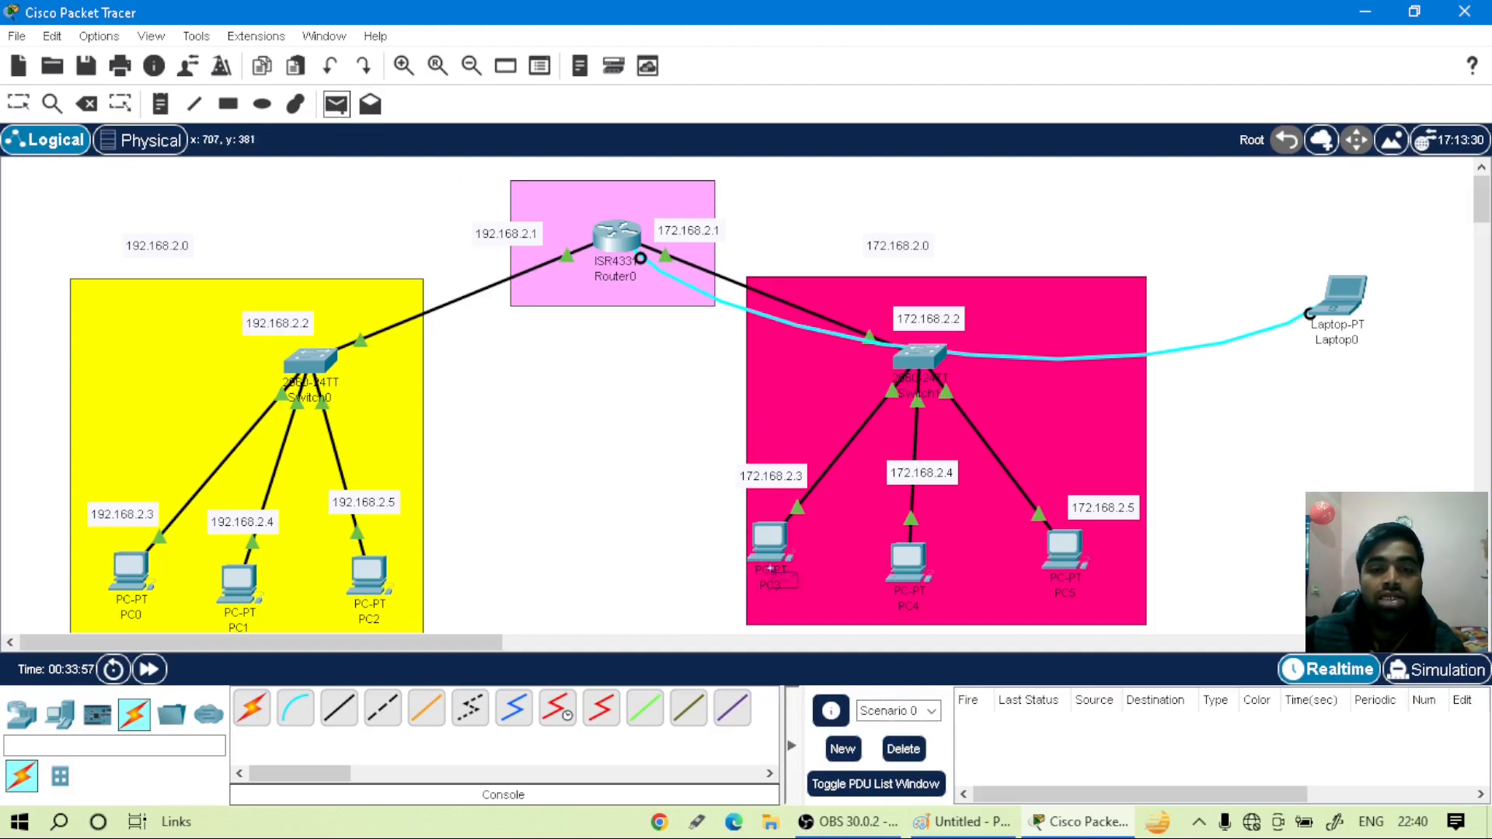
left_click(1058, 552)
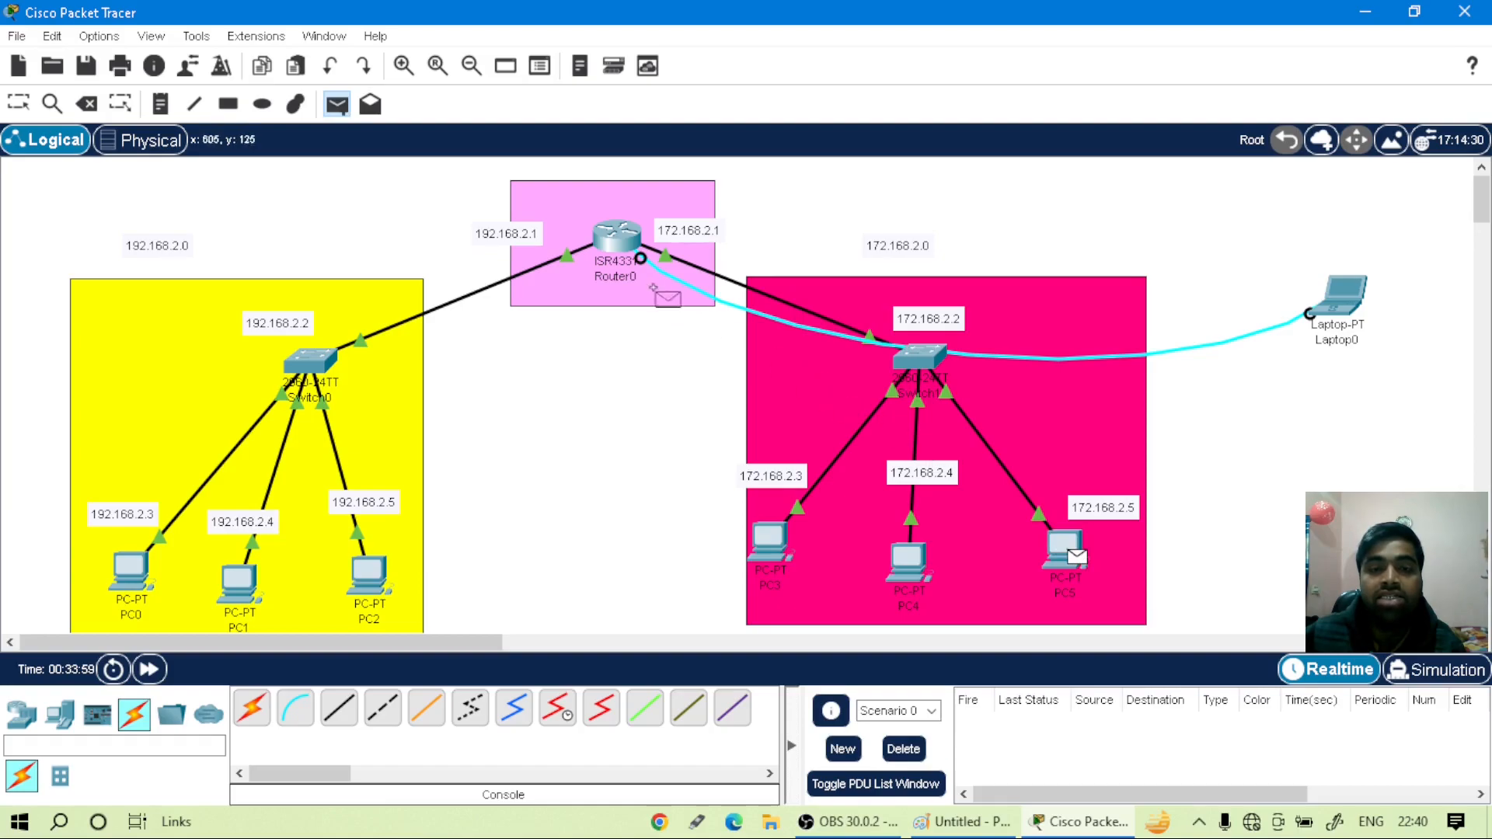
left_click(914, 577)
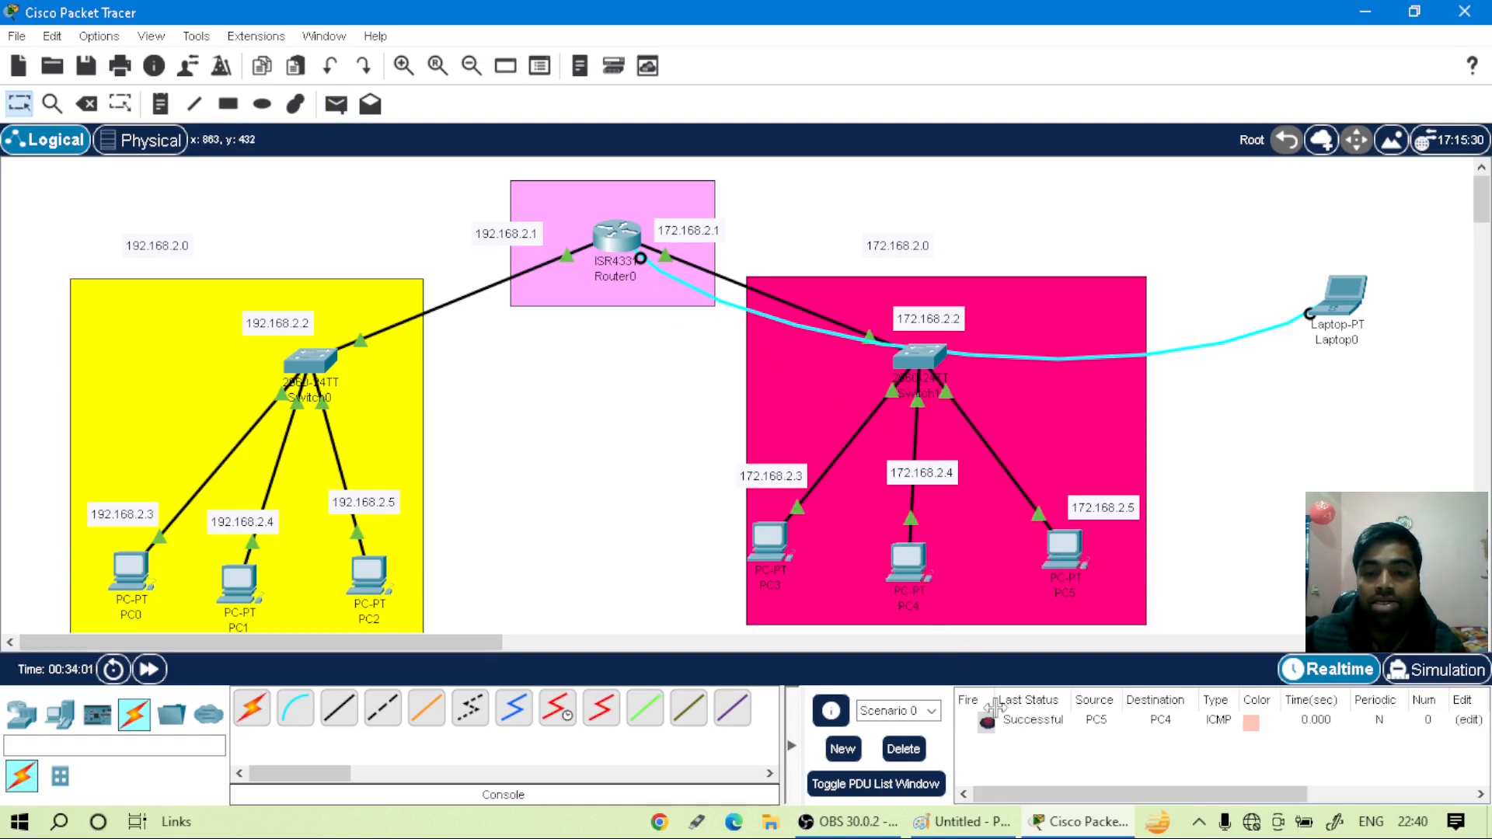
- Test connectivity with a simple PDU from PC5 to Switch1
left_click(333, 112)
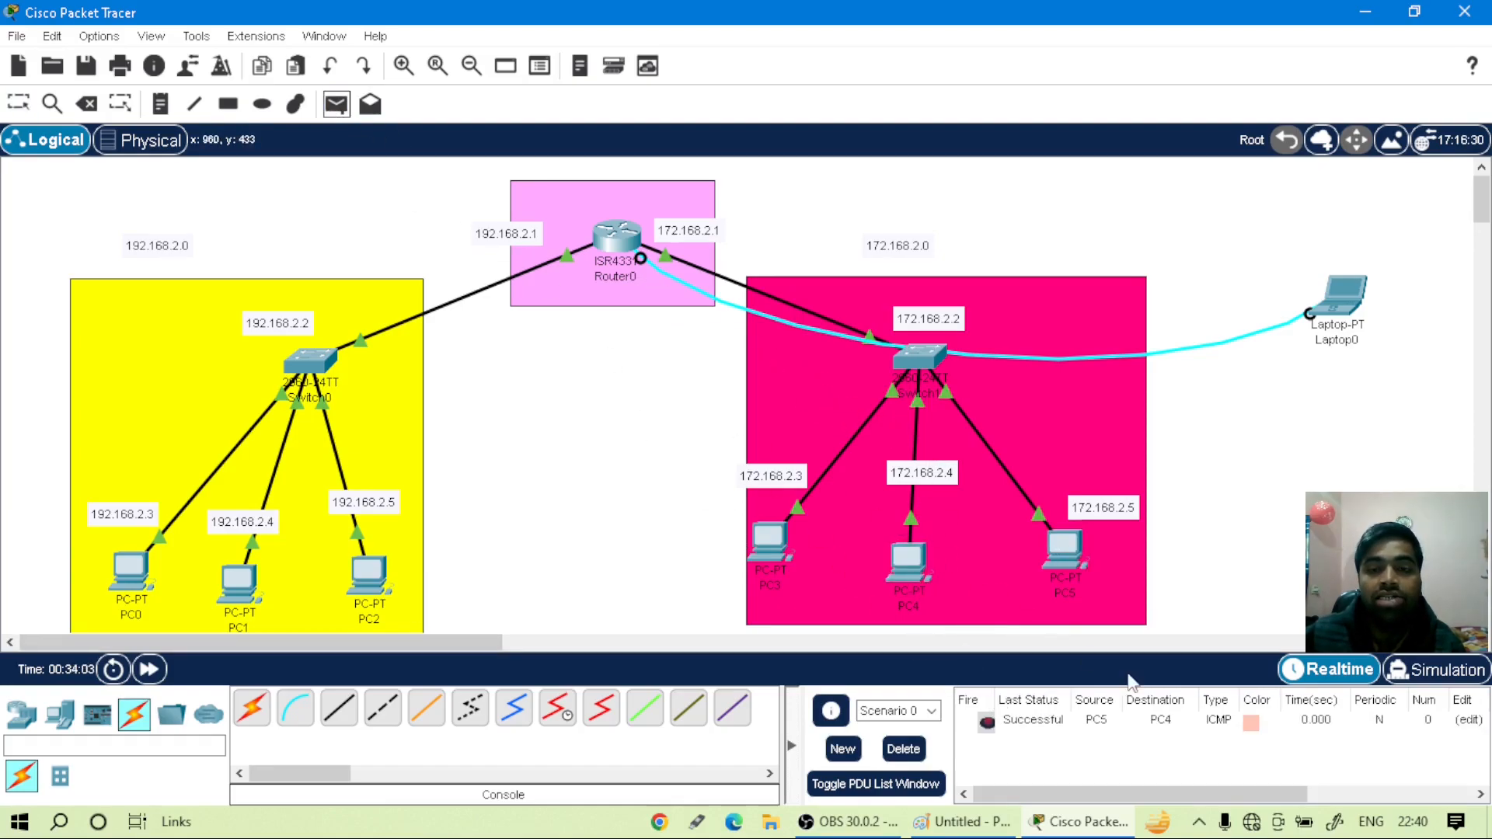
left_click(1063, 550)
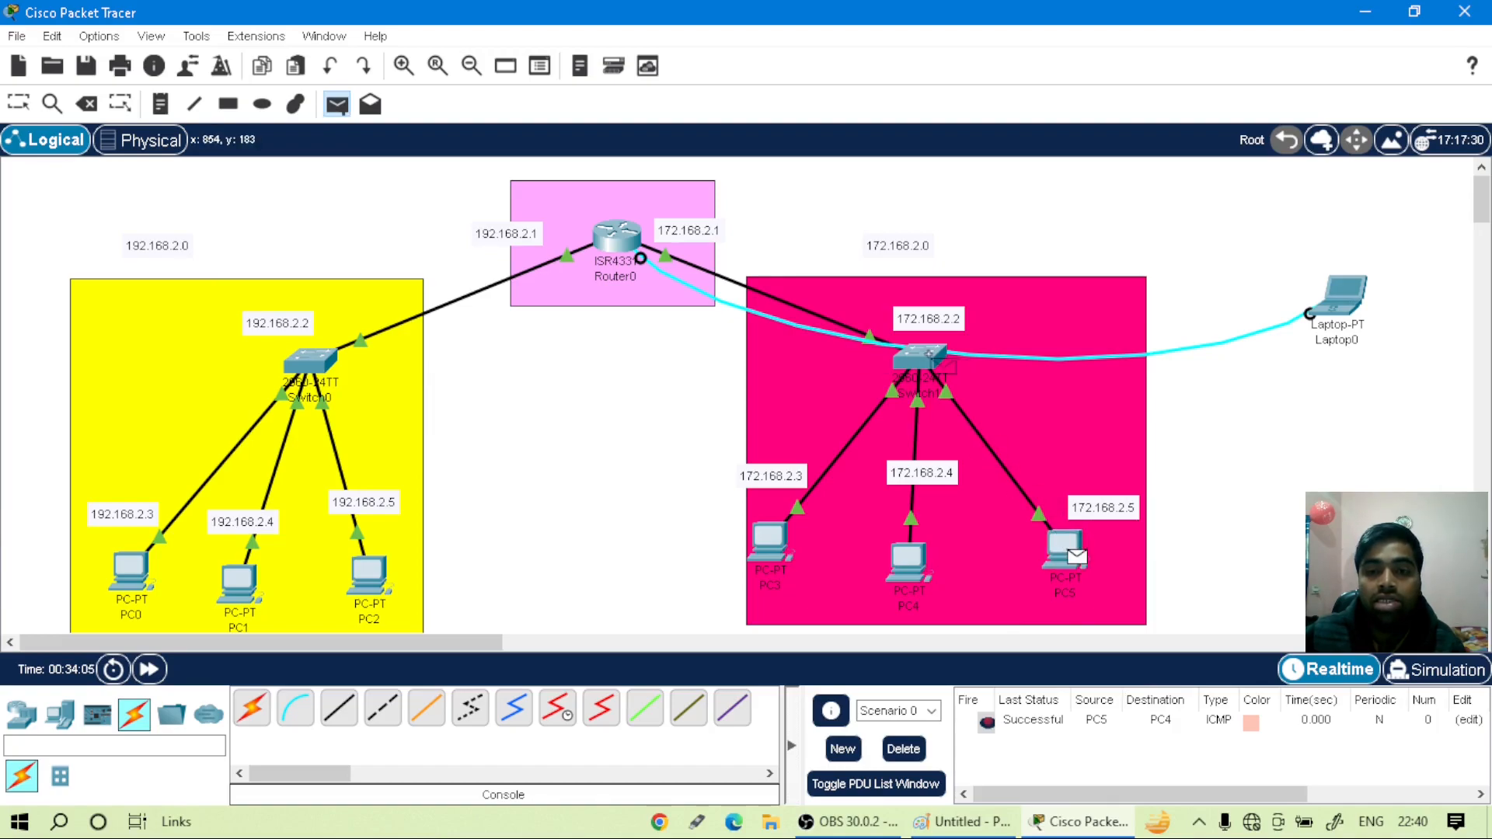
left_click(921, 359)
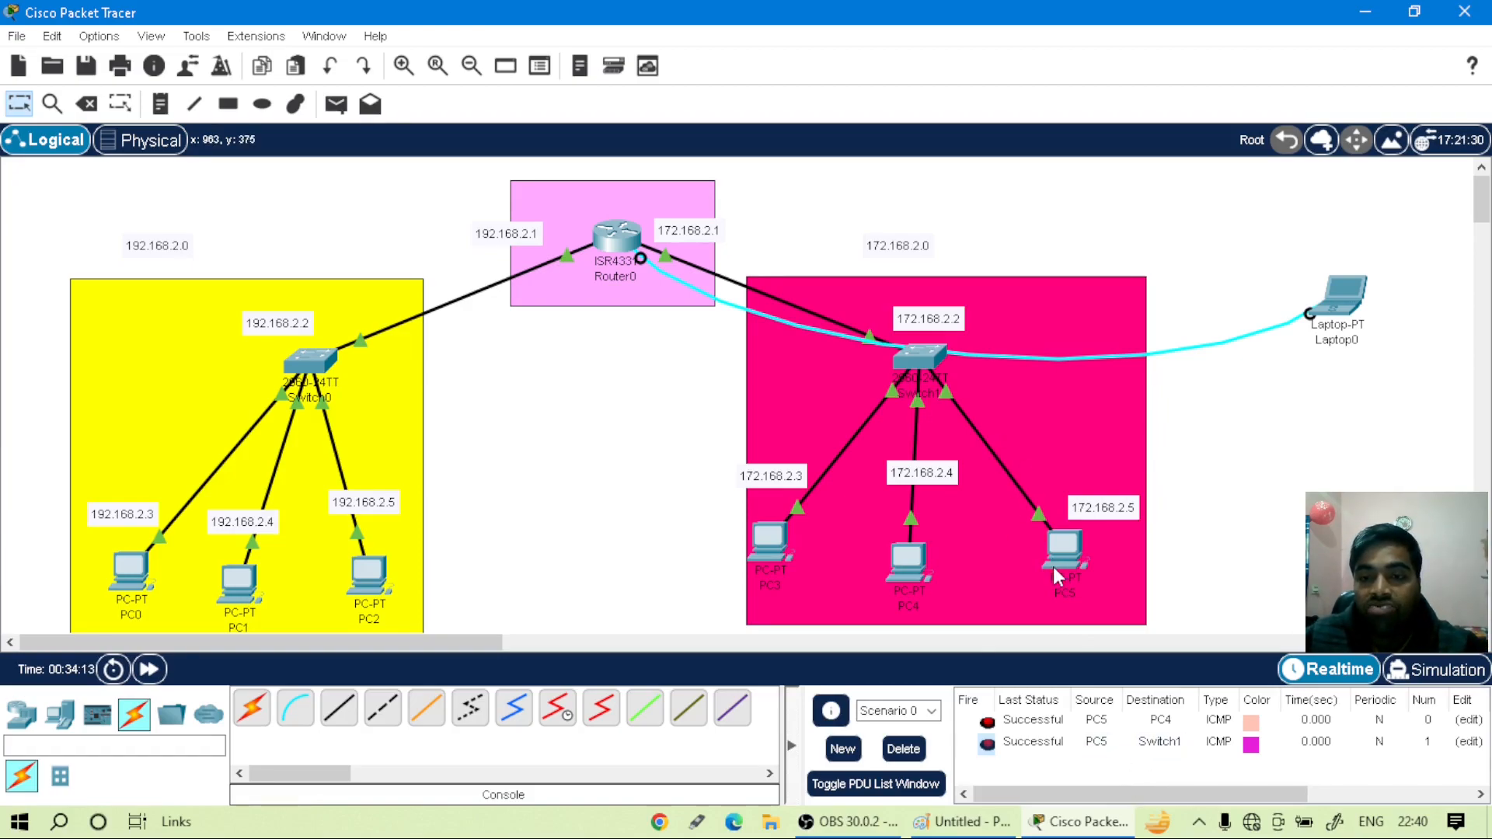
- Test connectivity with a simple PDU from PC5 to Router0, and delete Scenario 0 with its test PDUs
mouse_move(904, 367)
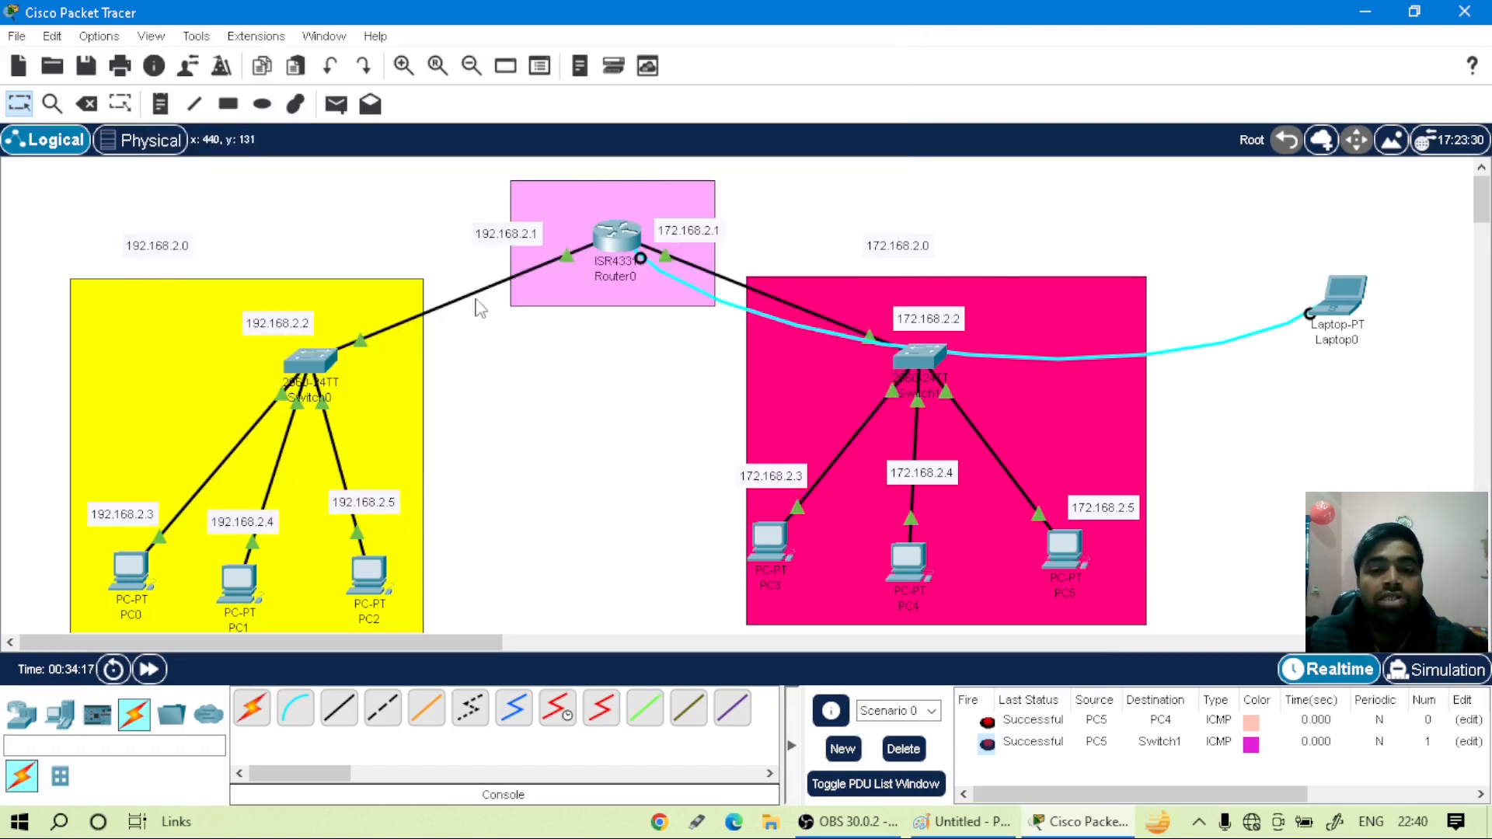
left_click(335, 103)
left_click(1066, 550)
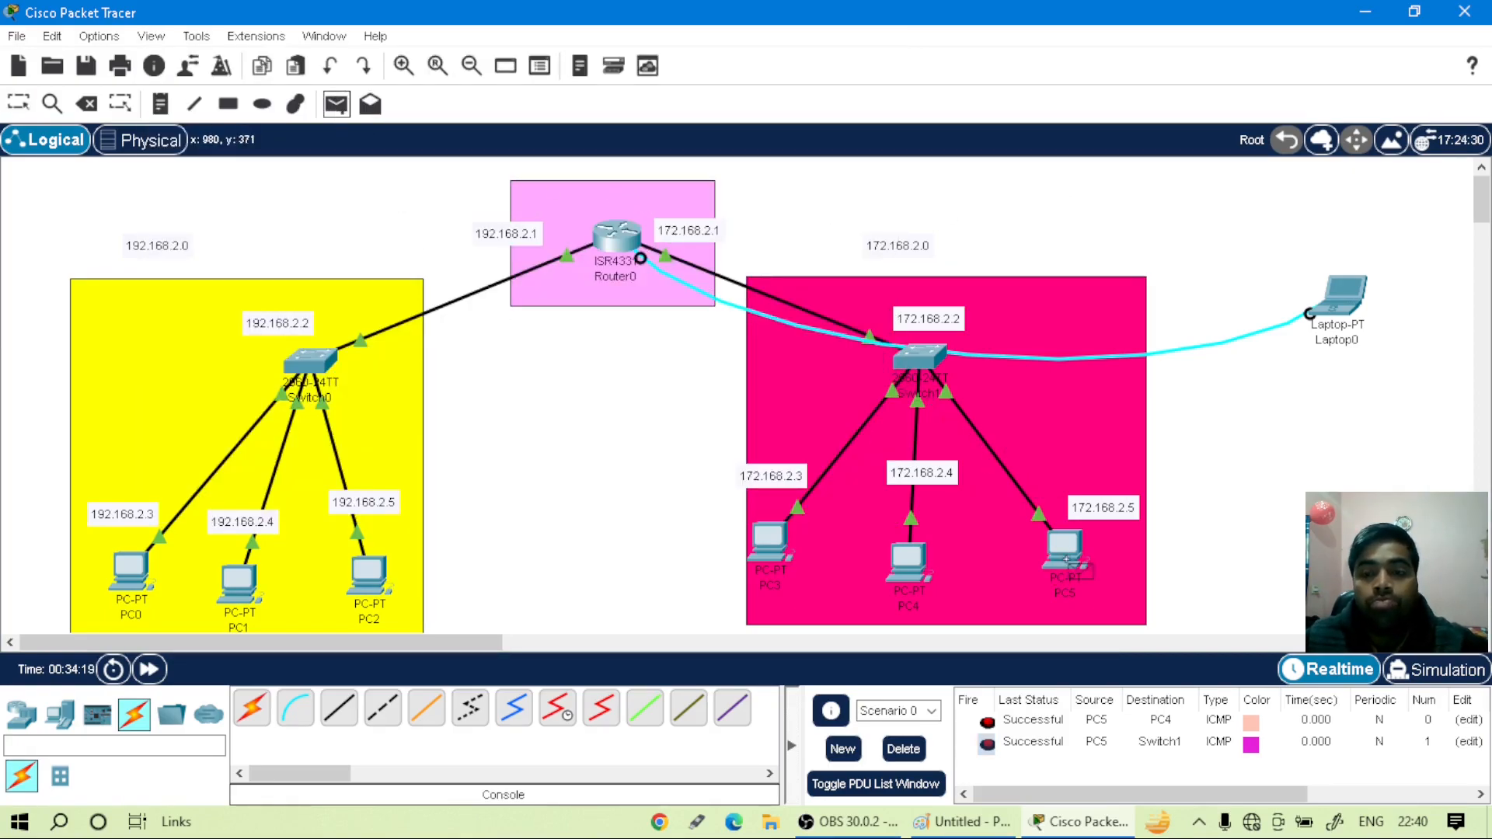
left_click(628, 248)
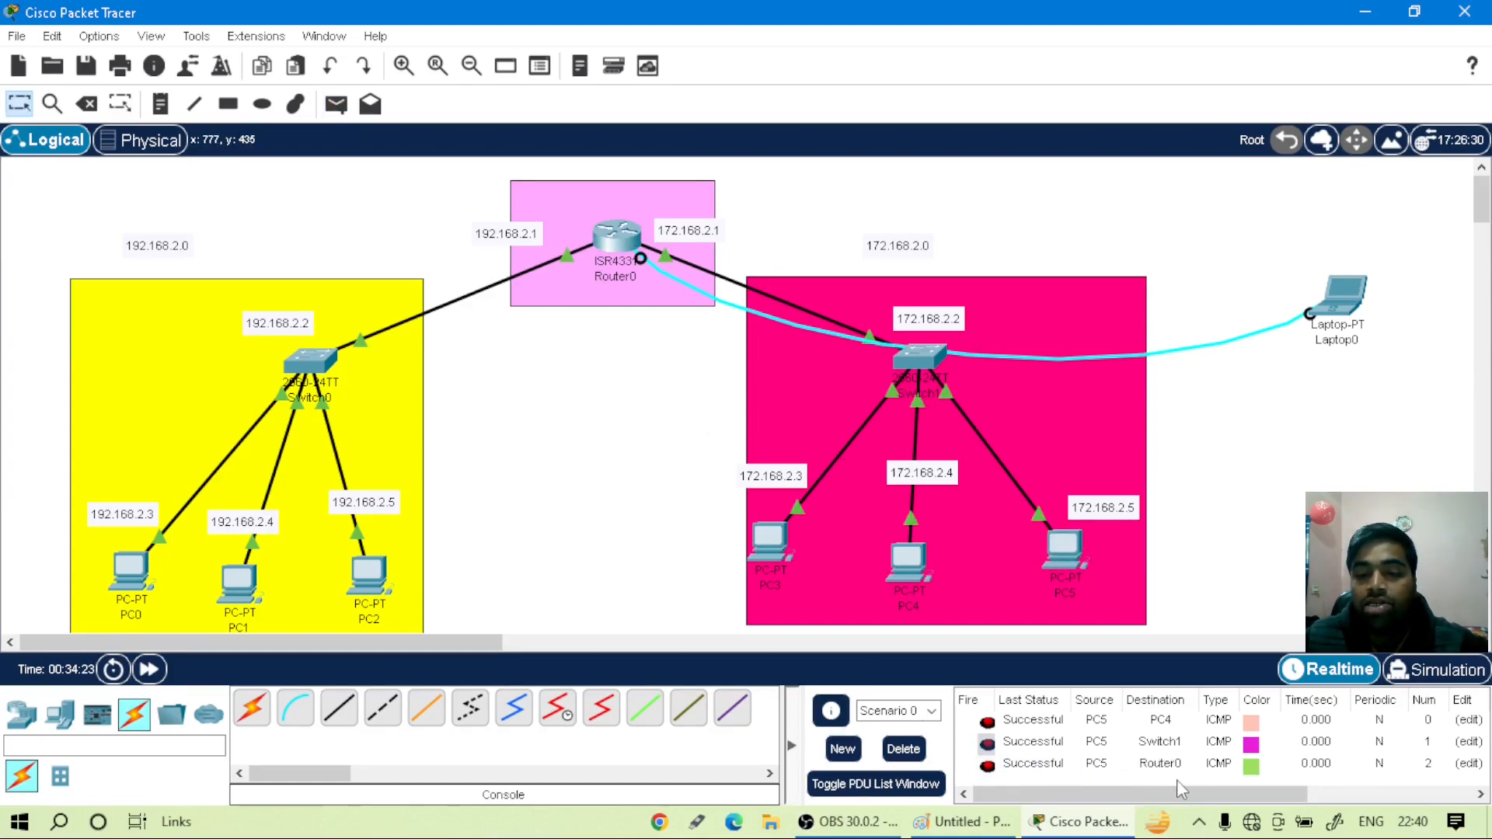
left_click(905, 752)
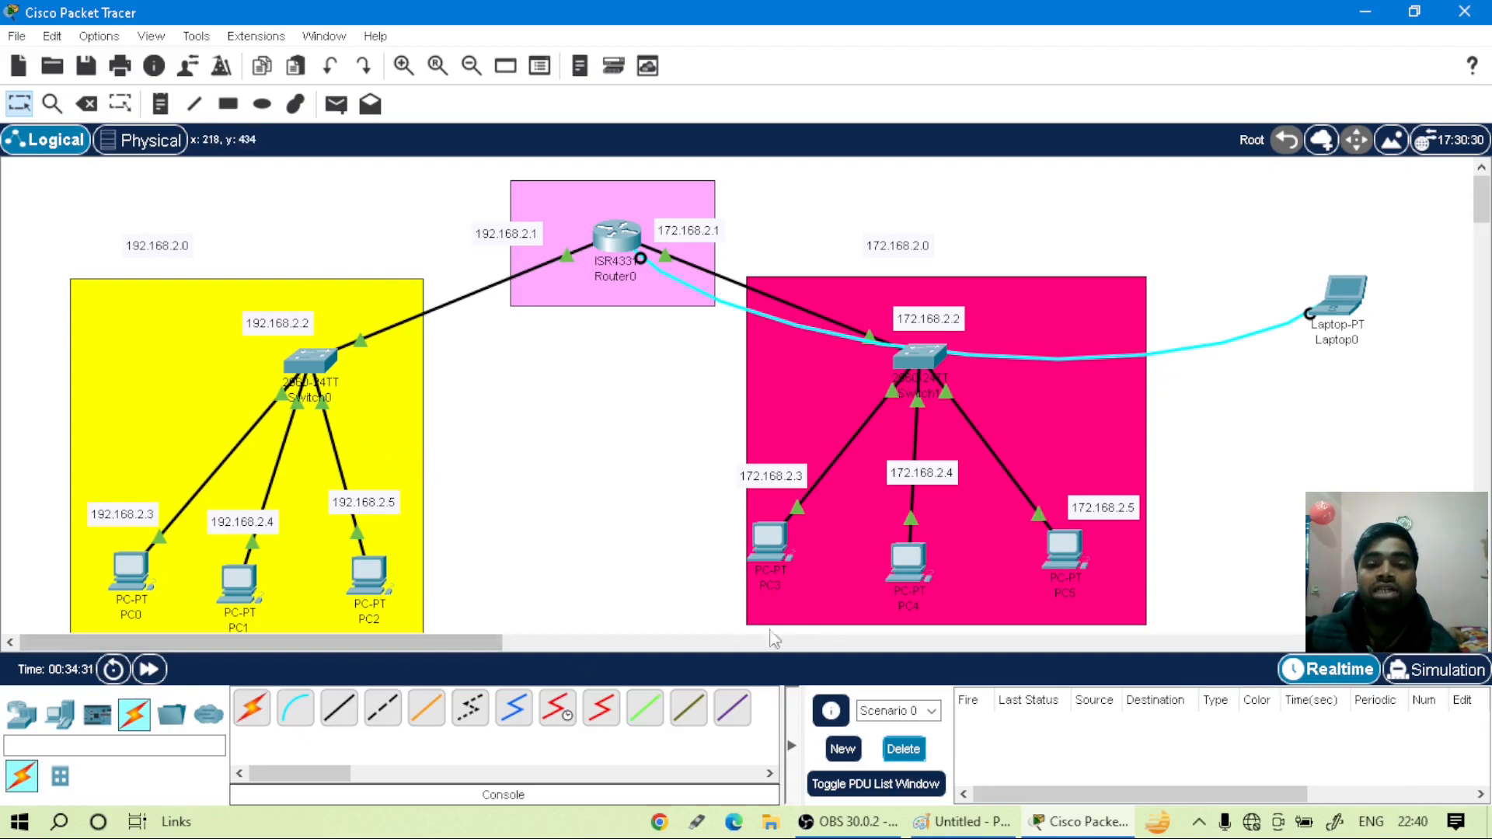
- Test connectivity between the two networks with a simple PDU from PC0 to PC5
left_click(335, 109)
left_click(140, 565)
left_click(1066, 552)
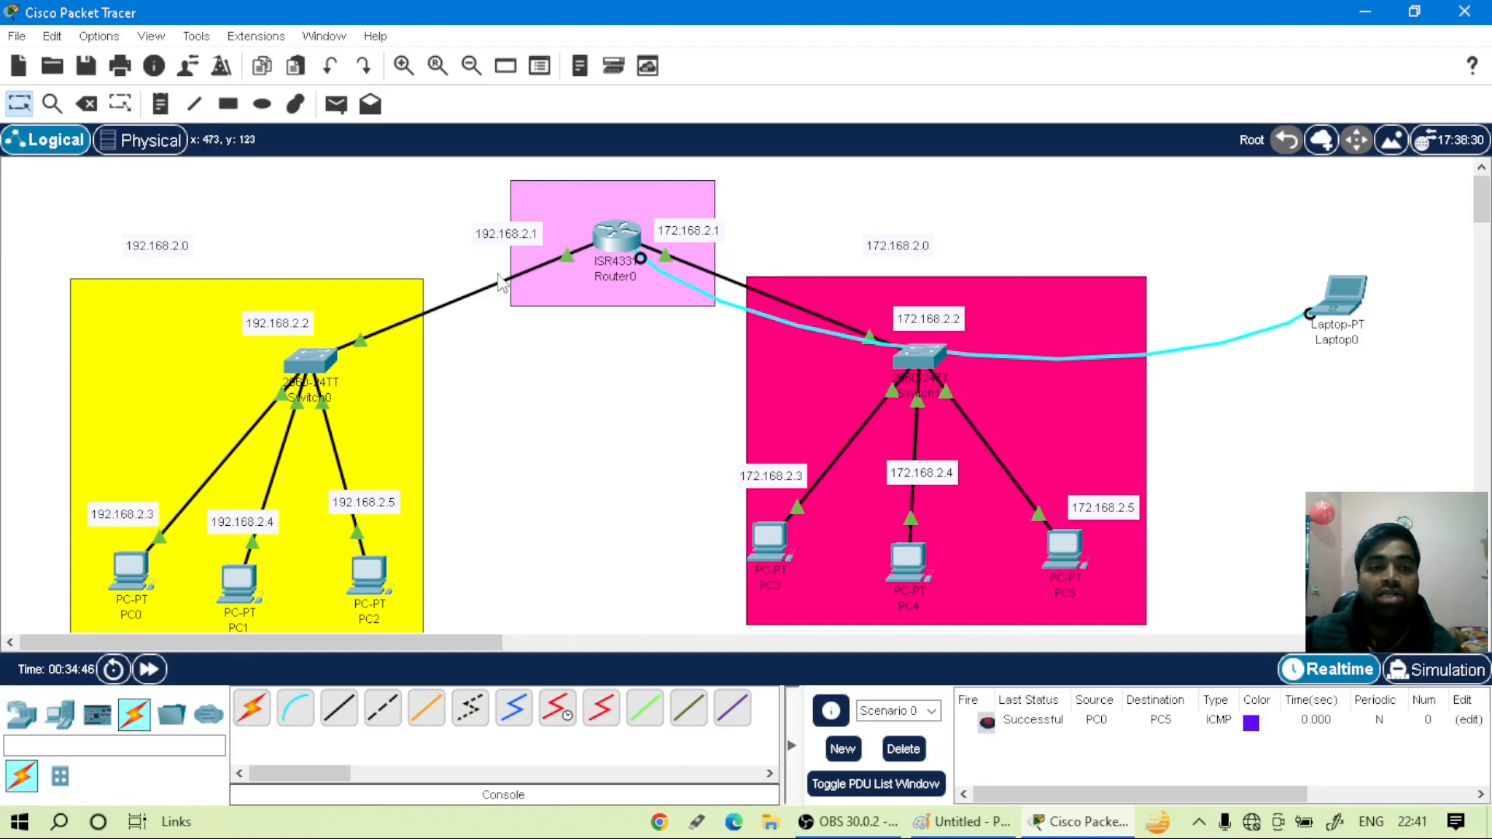
- Test connectivity with a simple PDU from PC4 to PC2, and delete Scenario 0 with its test PDUs
left_click(337, 104)
left_click(909, 561)
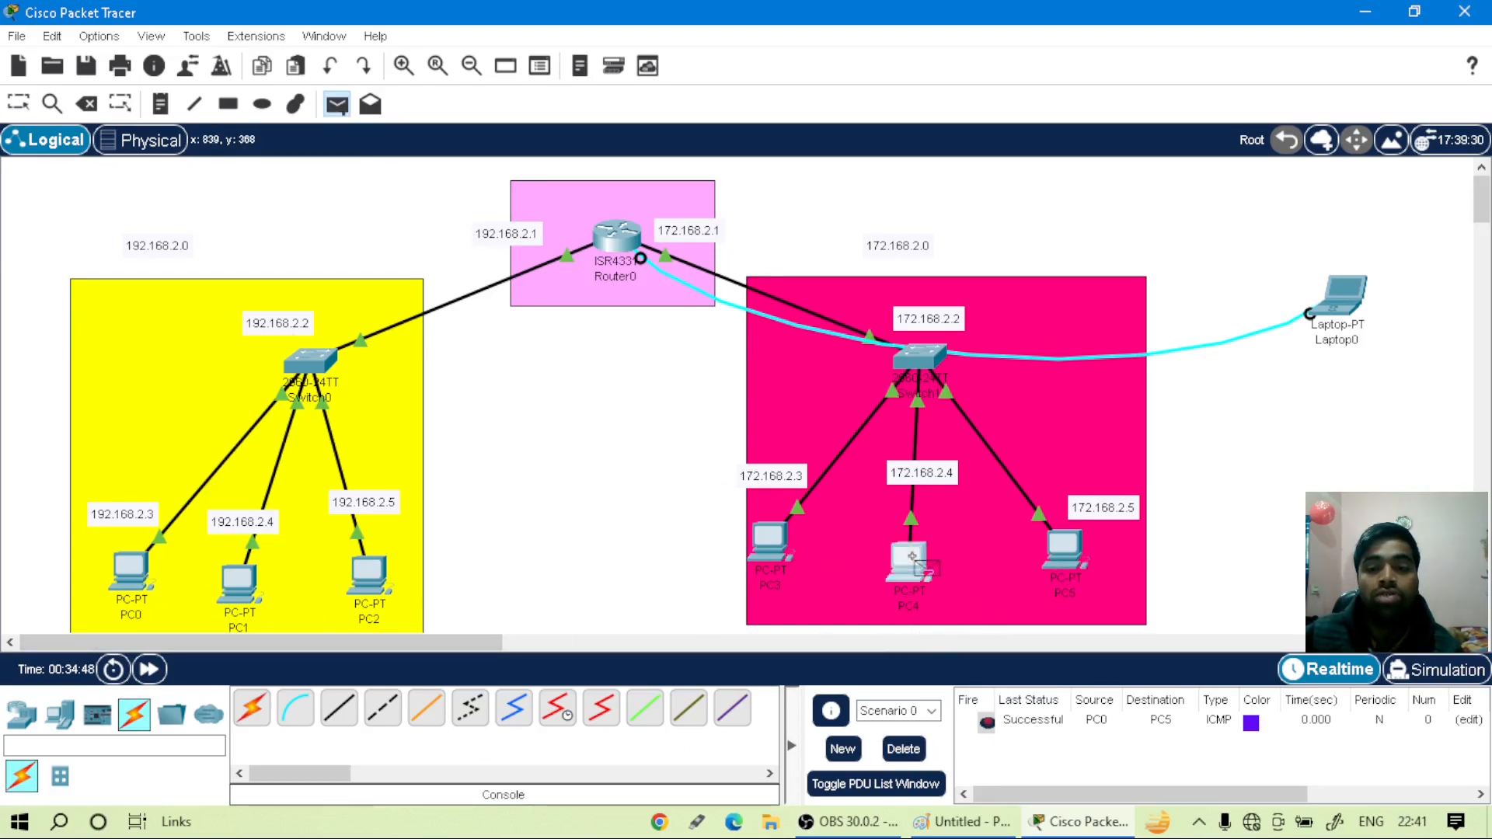
left_click(359, 572)
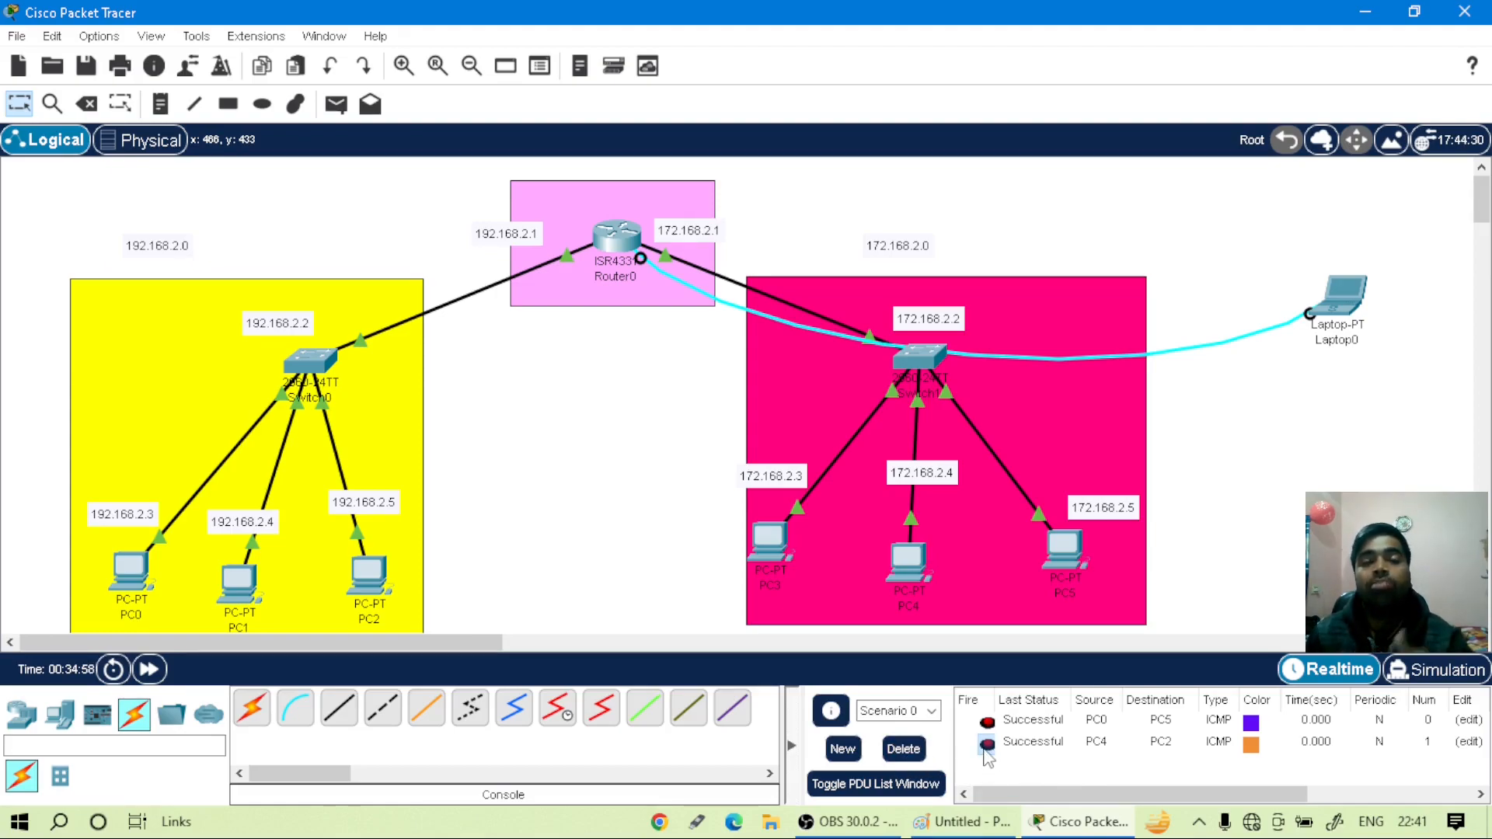
left_click(903, 749)
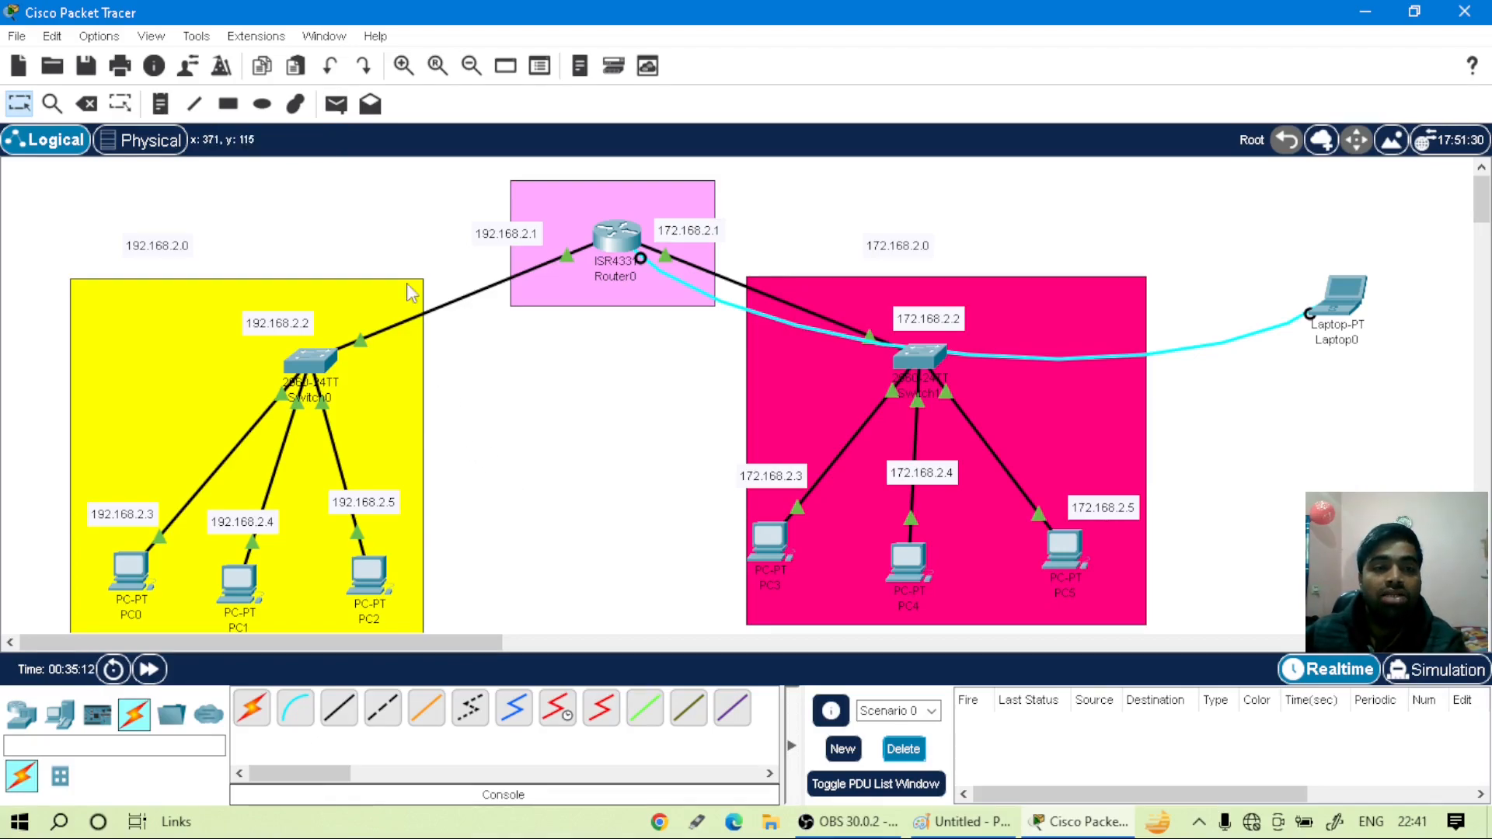
- Test connectivity with a simple PDU from PC3 to Switch0, fire it again, and delete Scenario 0
mouse_move(777, 544)
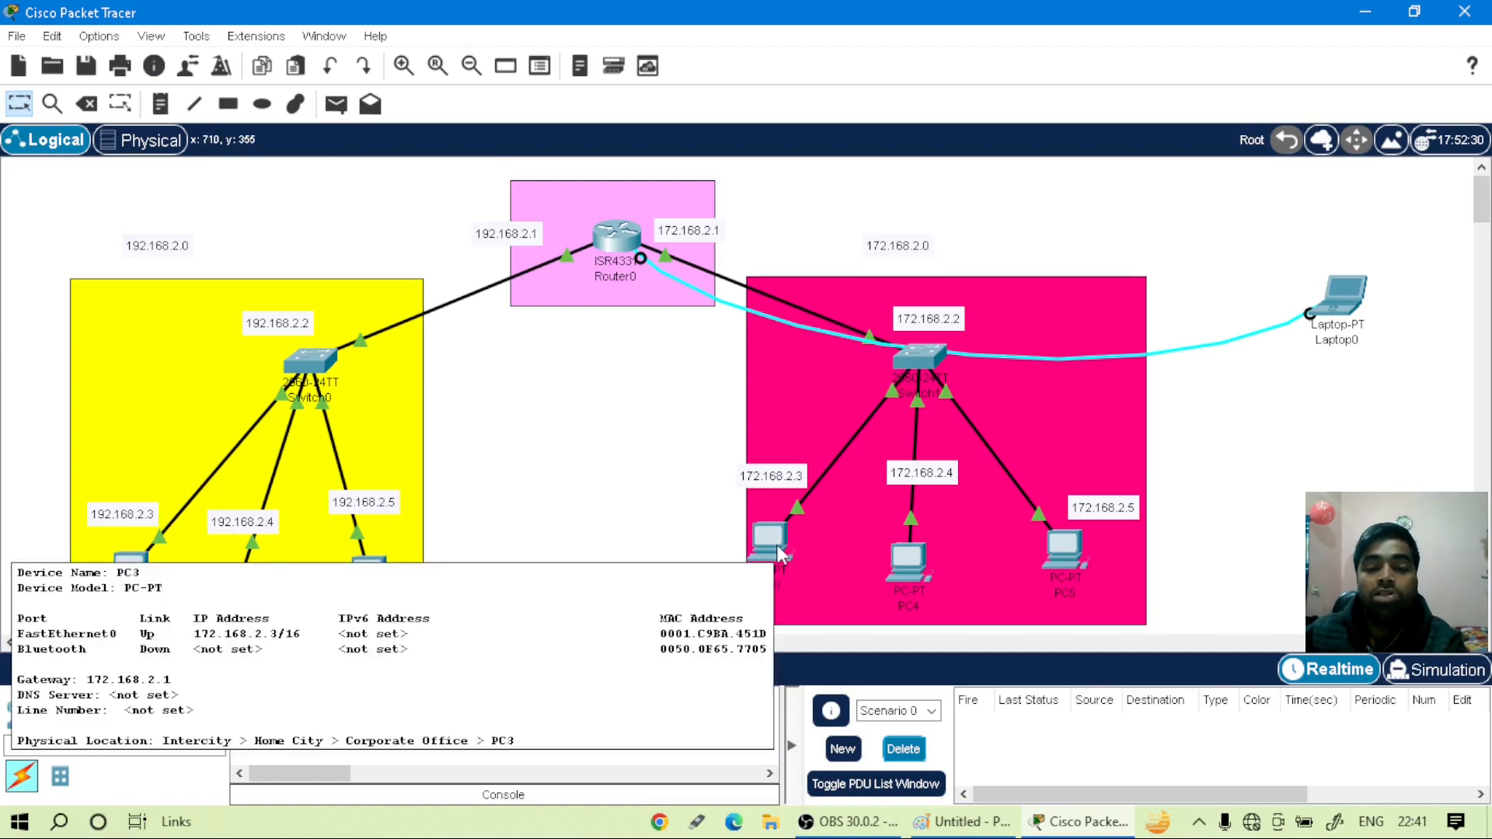
mouse_move(311, 365)
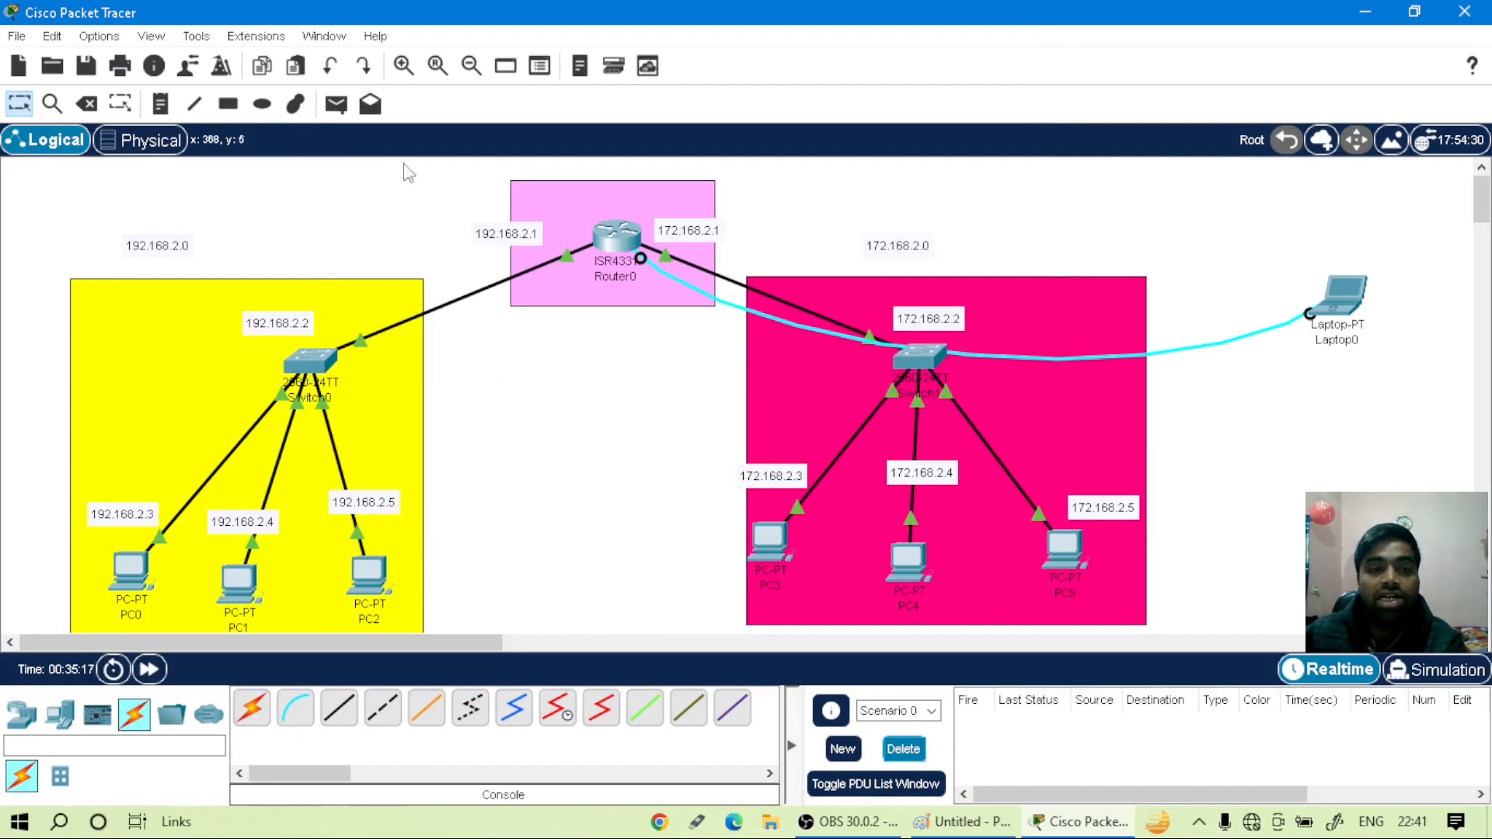
left_click(336, 104)
left_click(769, 540)
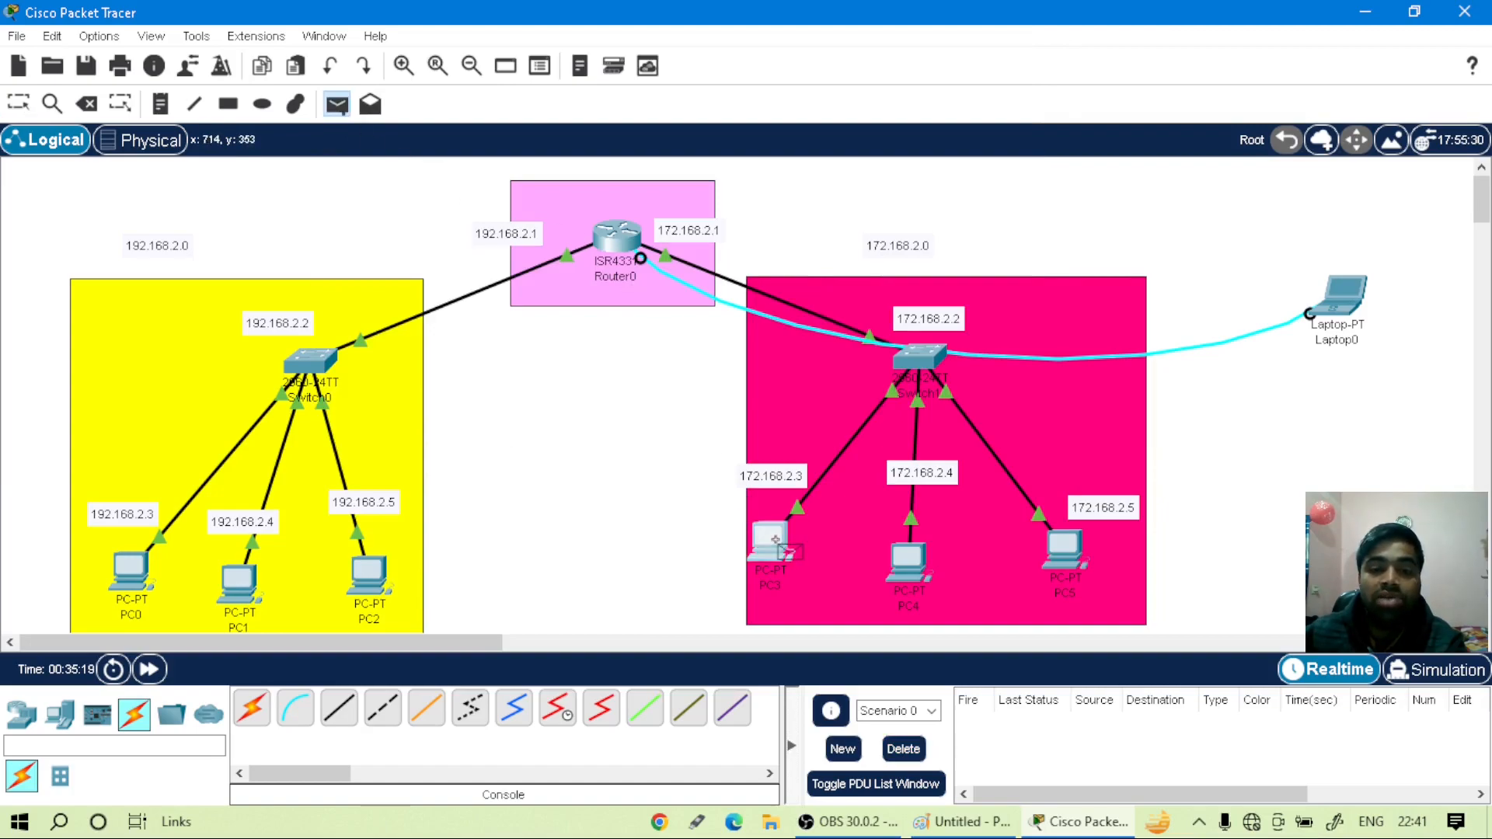
left_click(315, 369)
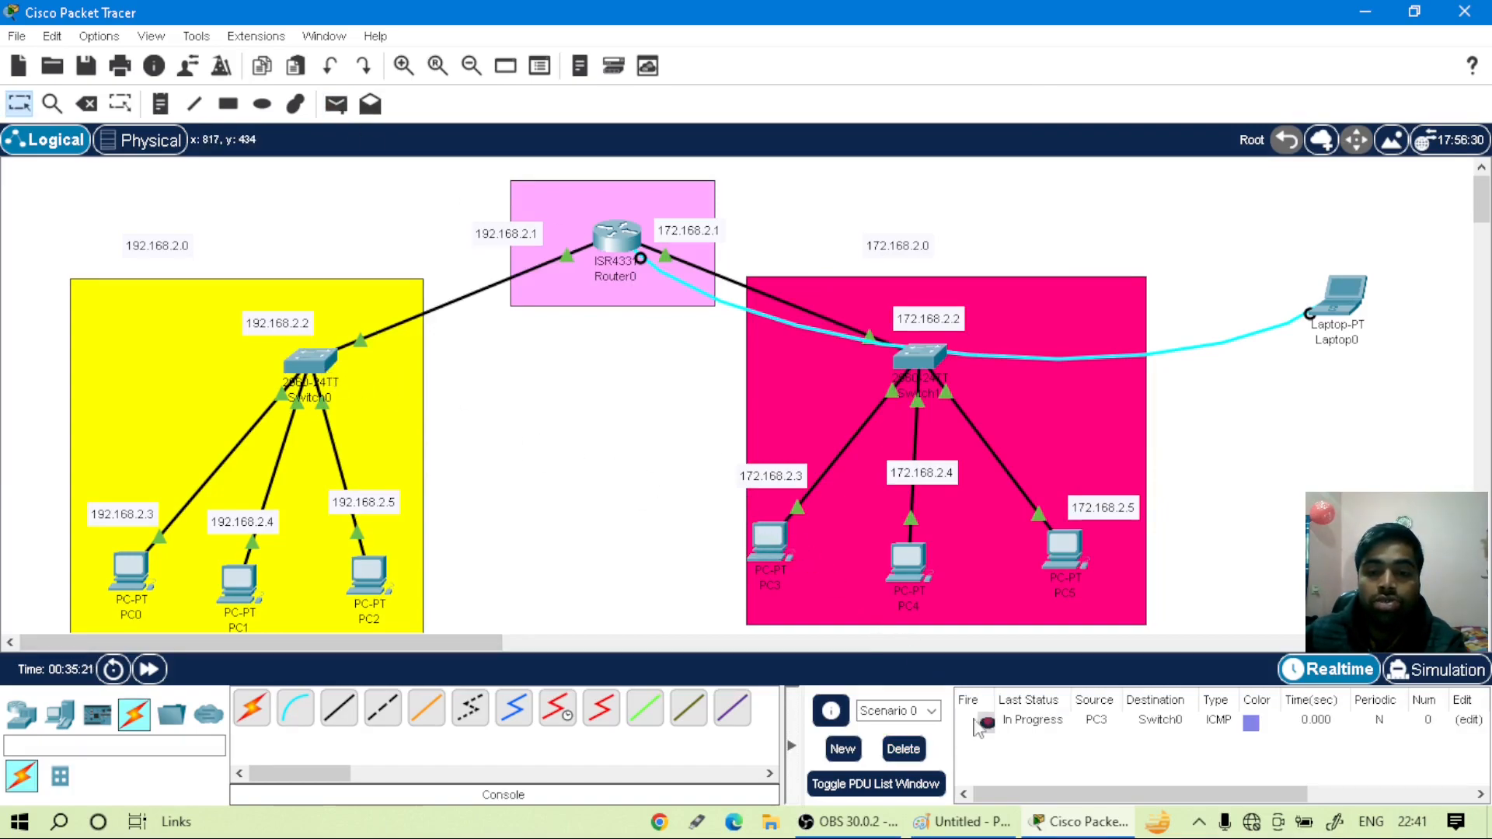
double_click(988, 725)
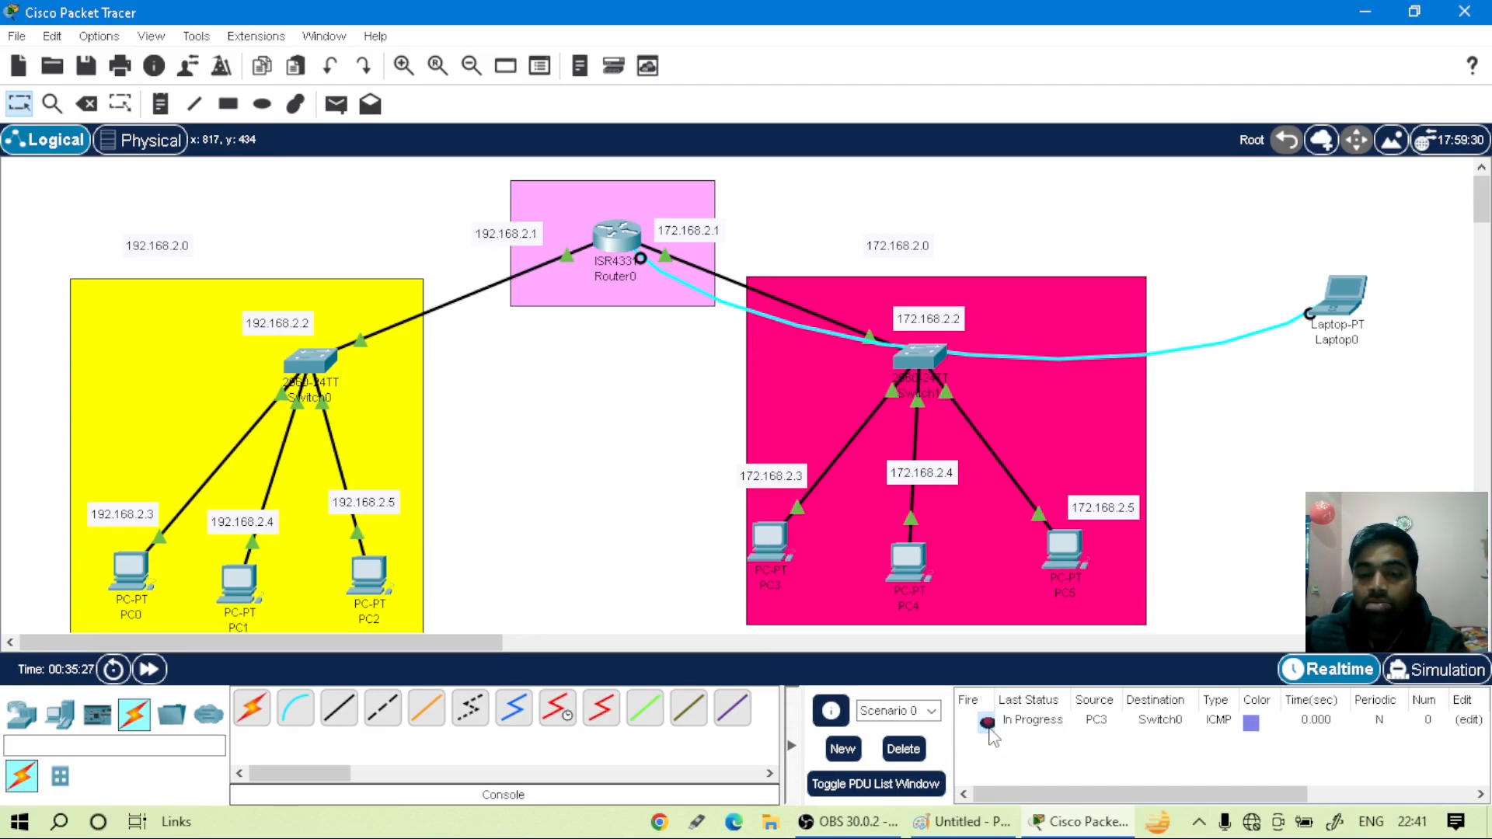
left_click(901, 748)
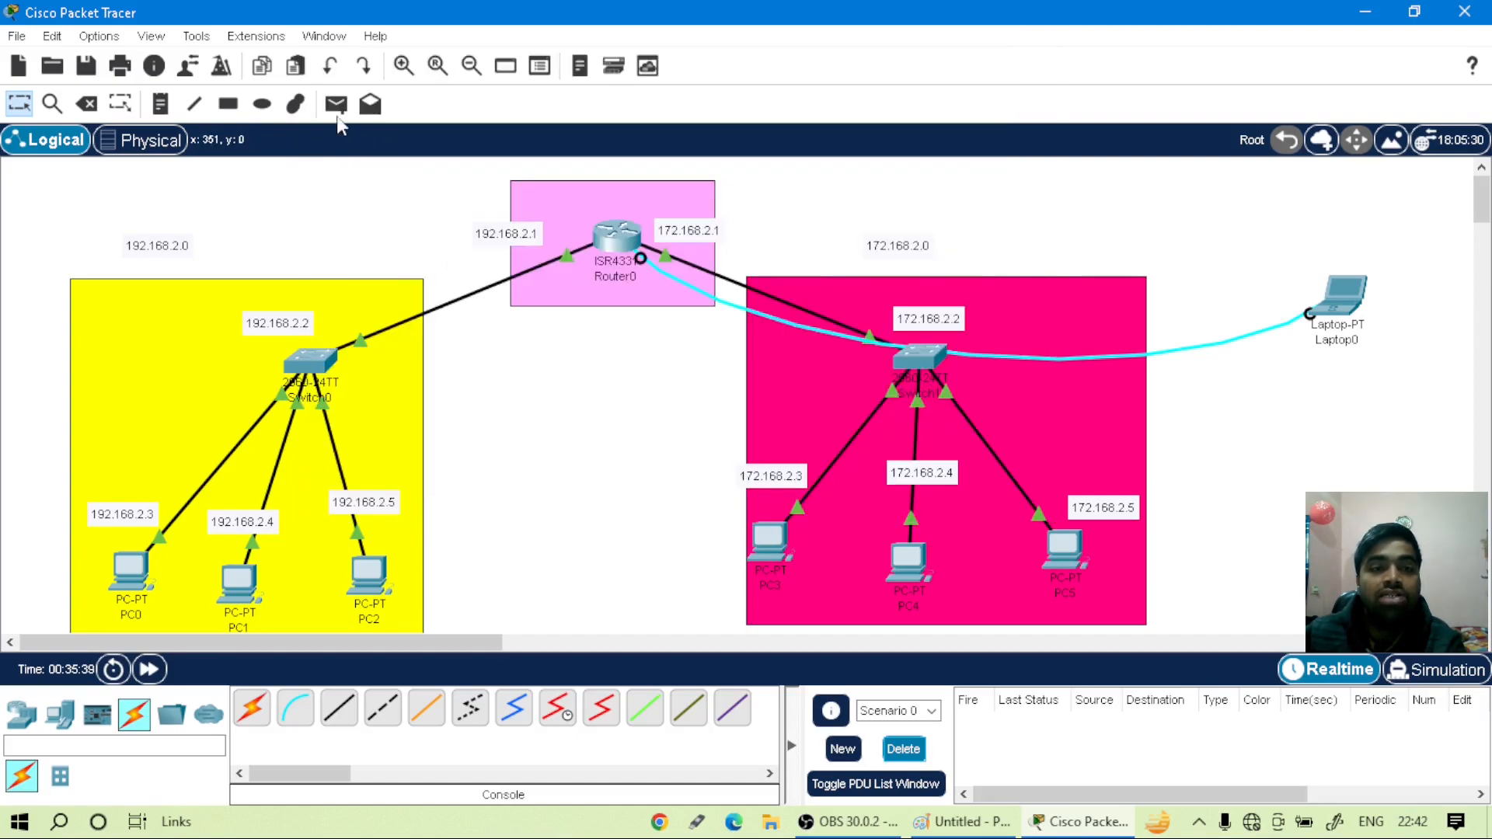
- Ping 172.168.2.4 from PC3's Command Prompt and examine the packet statistics
left_click(771, 538)
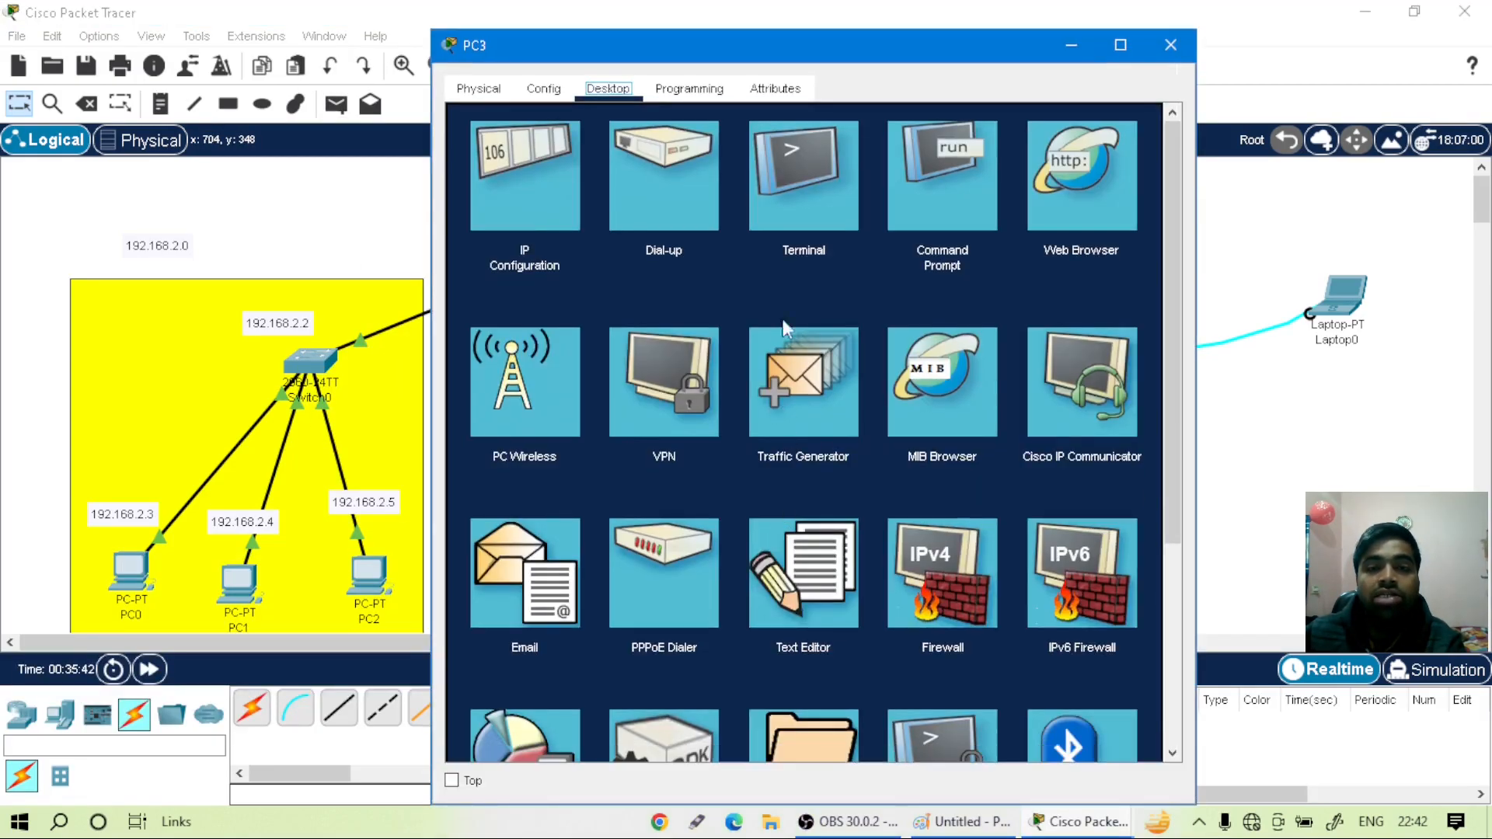
left_click(895, 215)
type("p")
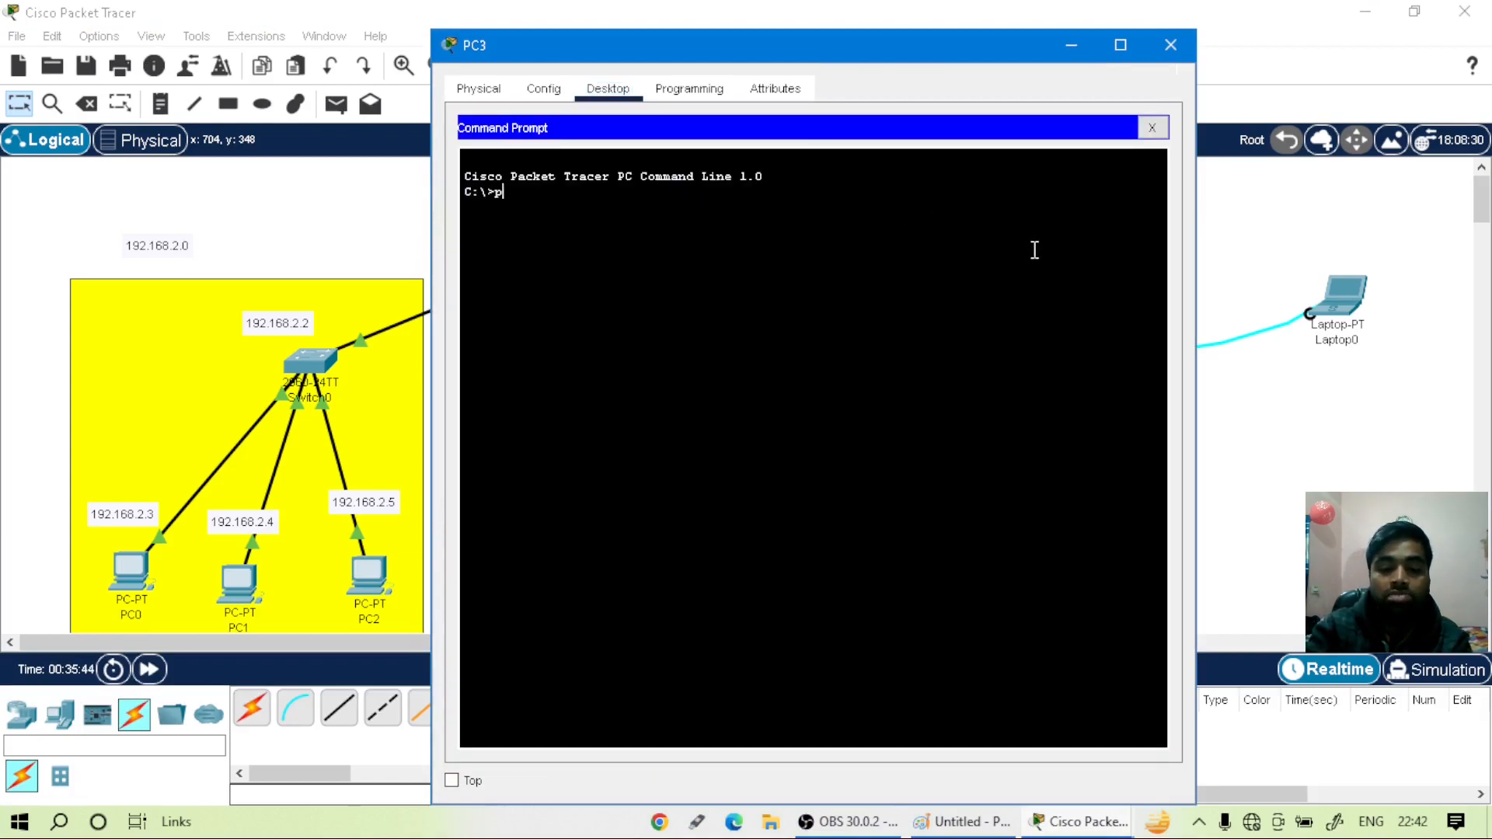
type("ing 172.168.2.4")
key("Return")
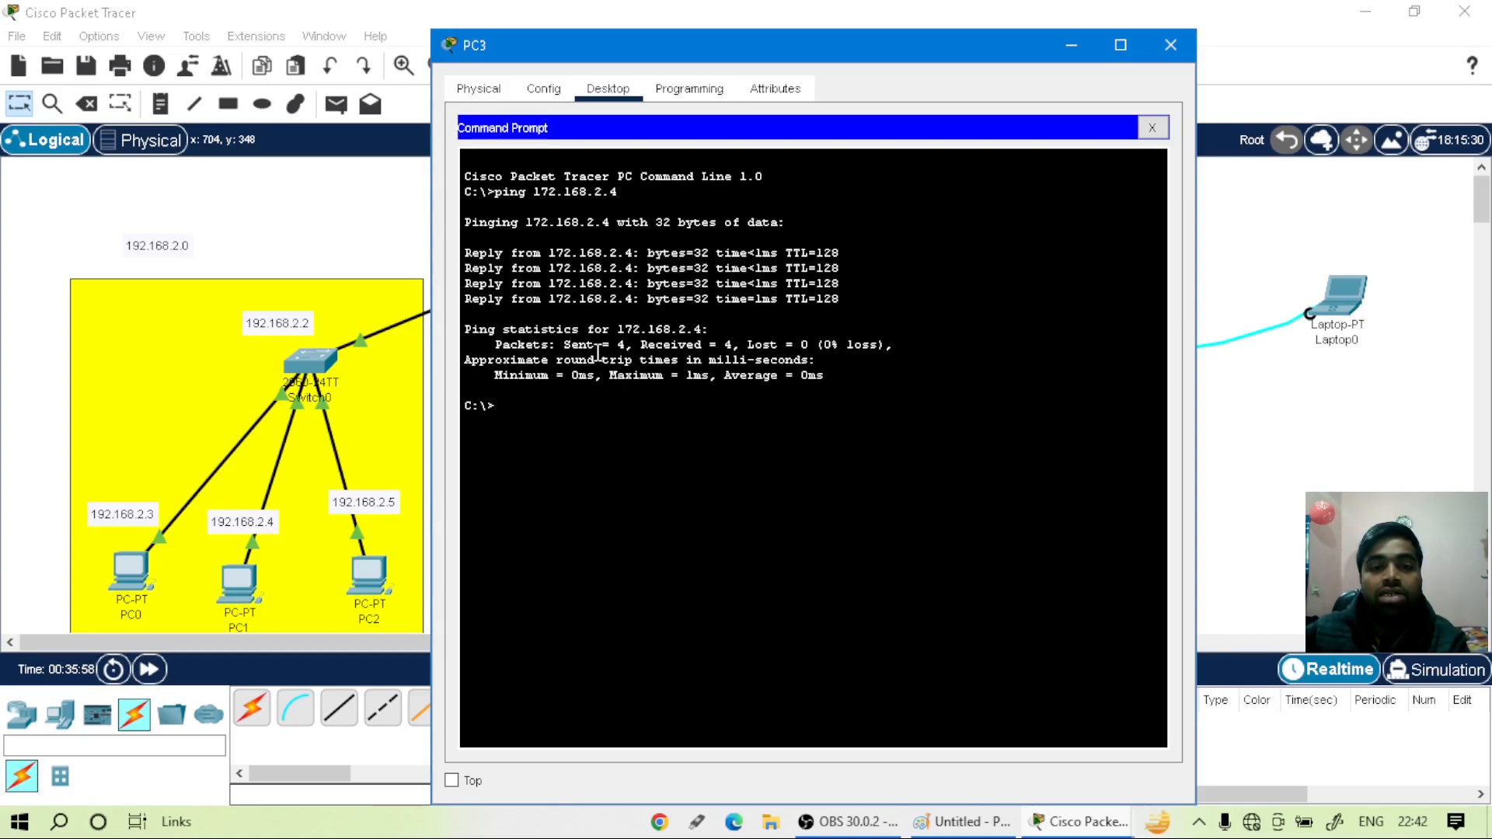
left_click_drag(559, 346, 811, 345)
left_click(901, 377)
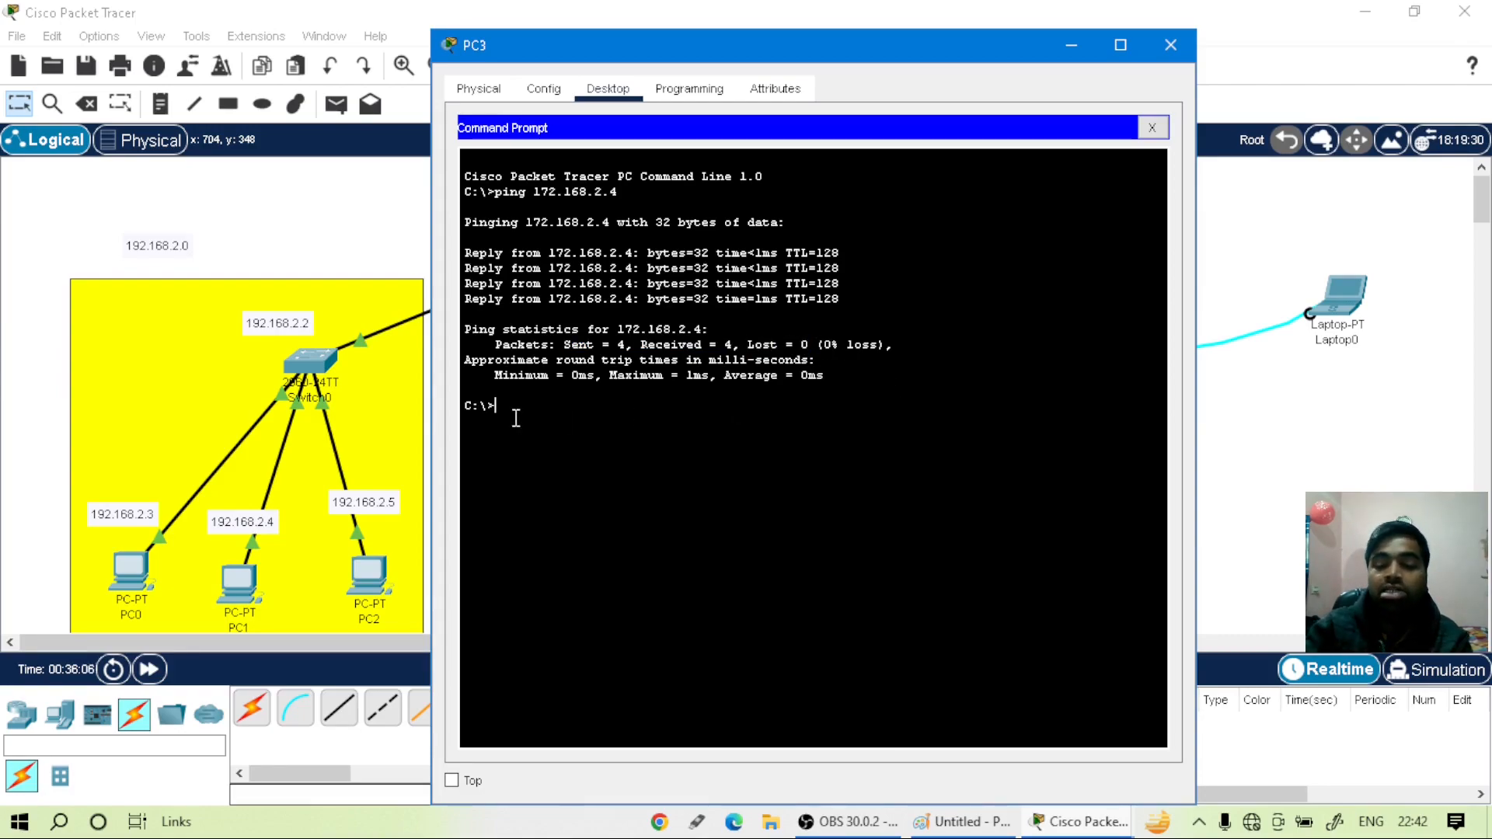
- Ping Switch0 at 192.168.2.2 from PC3's Command Prompt
type("ping 172.168.2.4")
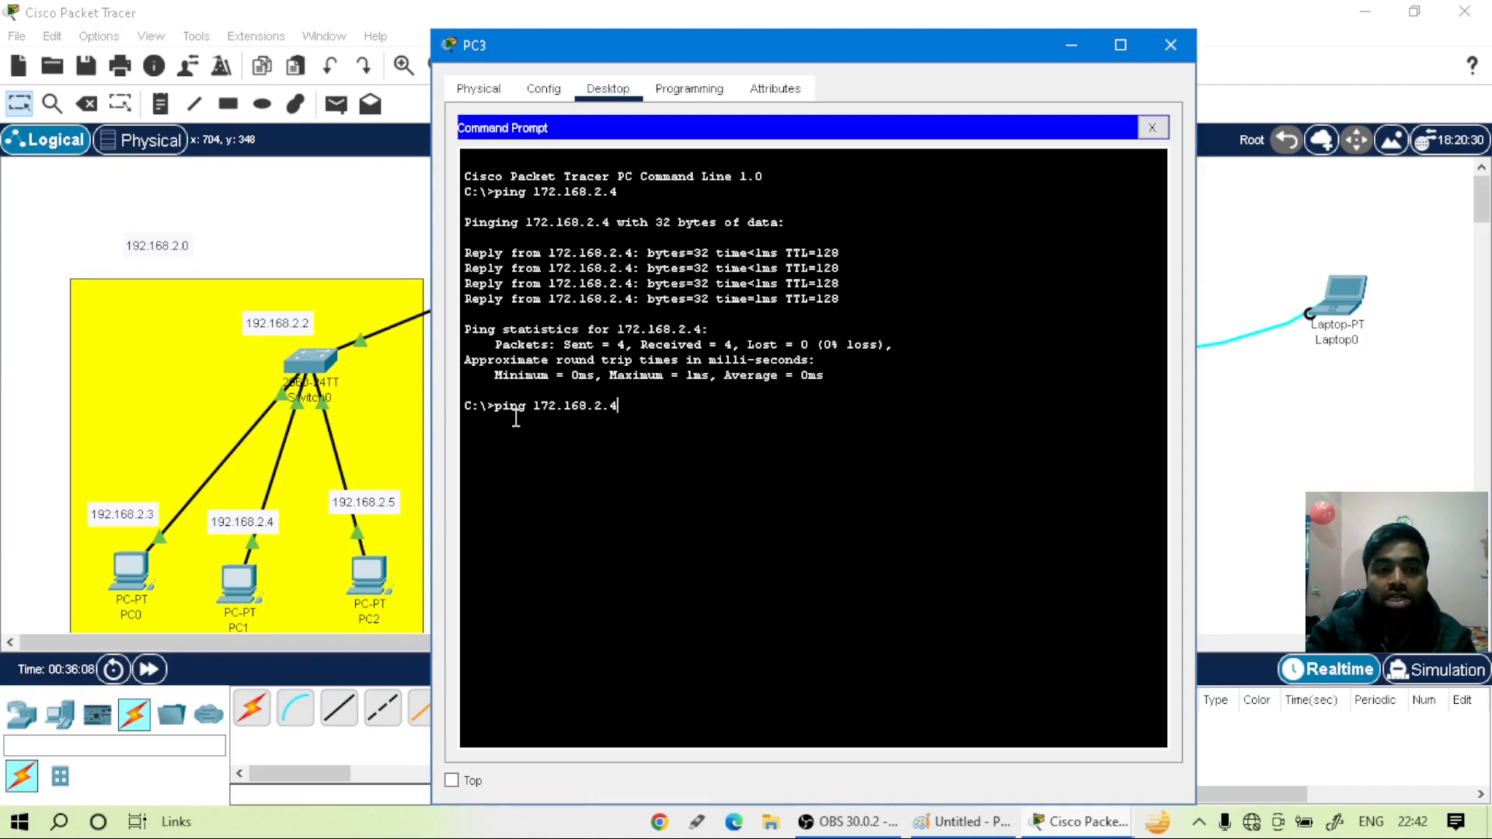
key("BackSpace")
key("BackSpace")
key("BackSpace")
key("BackSpace")
key("BackSpace")
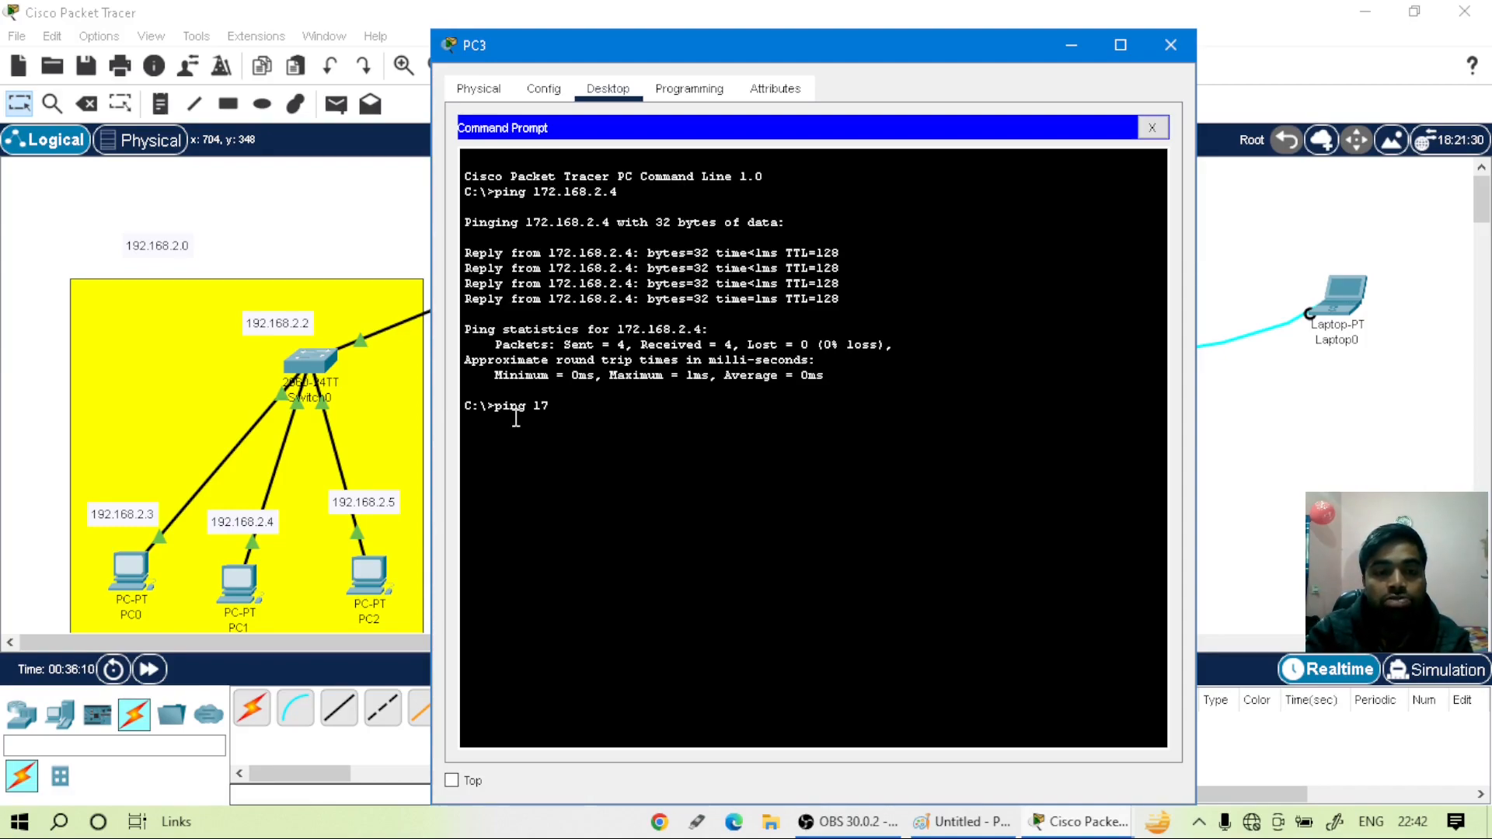
type("92")
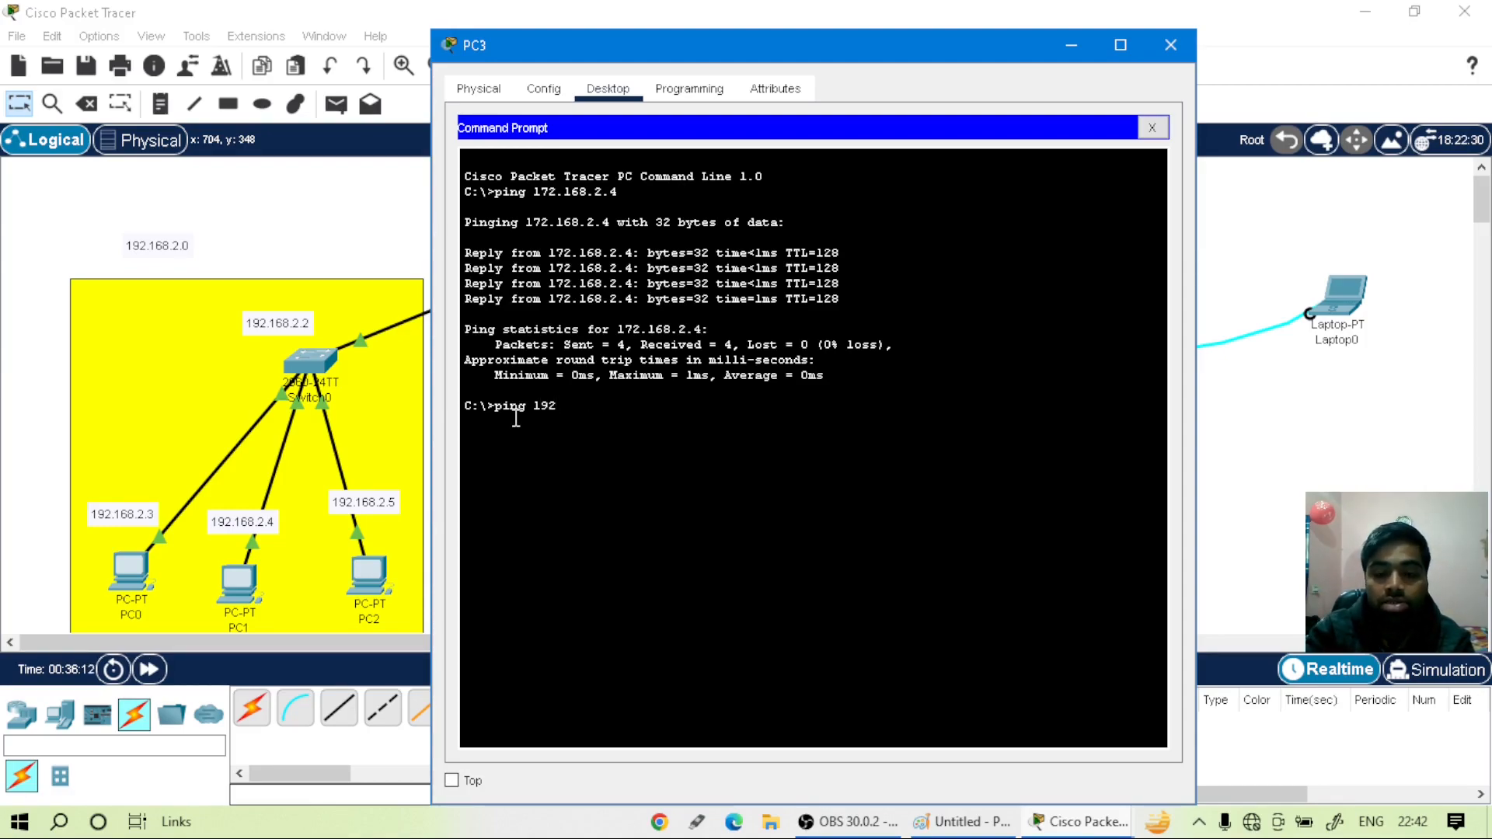
type(".168.2.2")
key("Return")
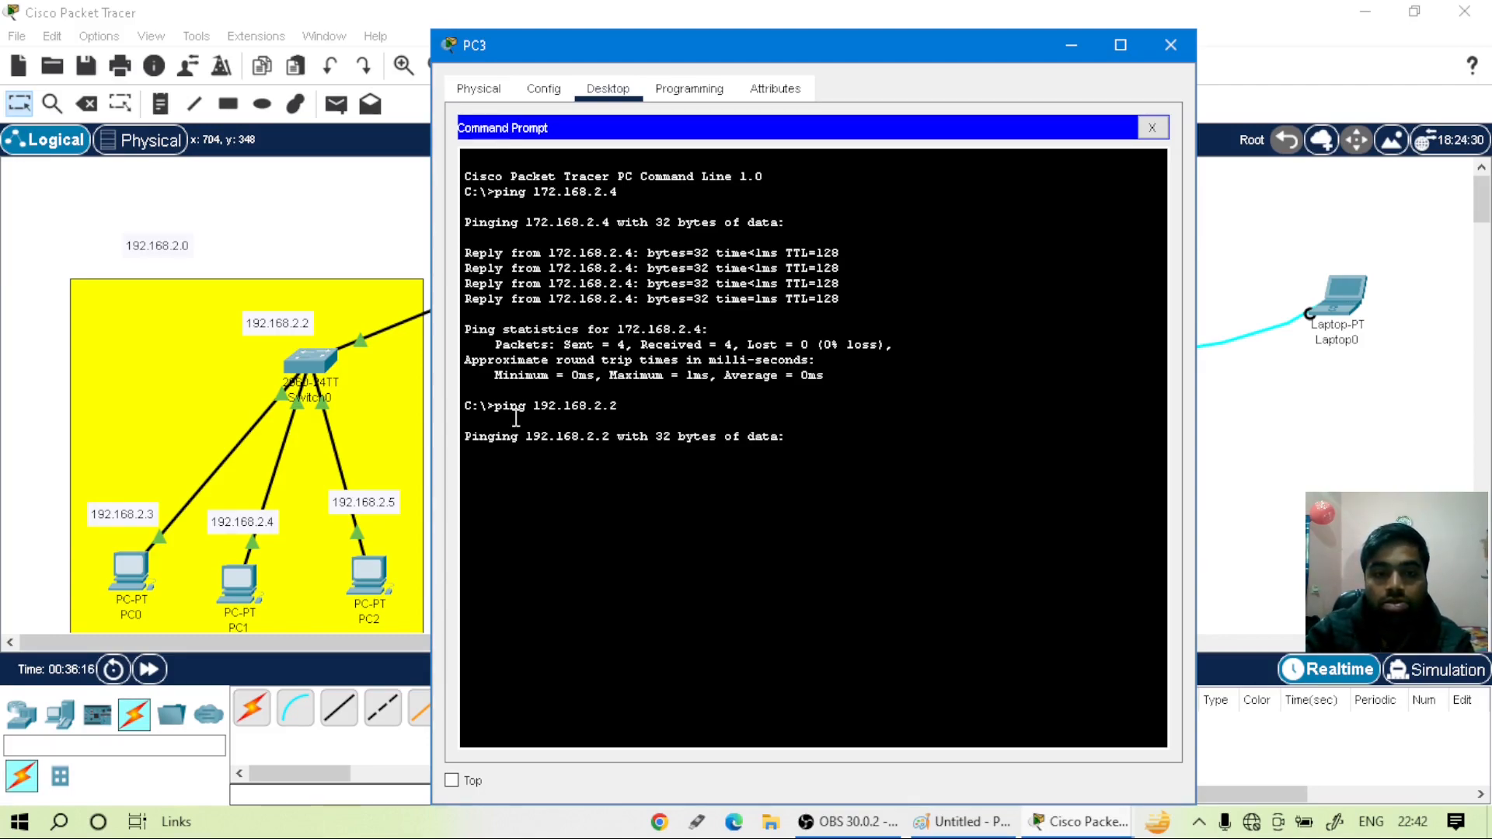
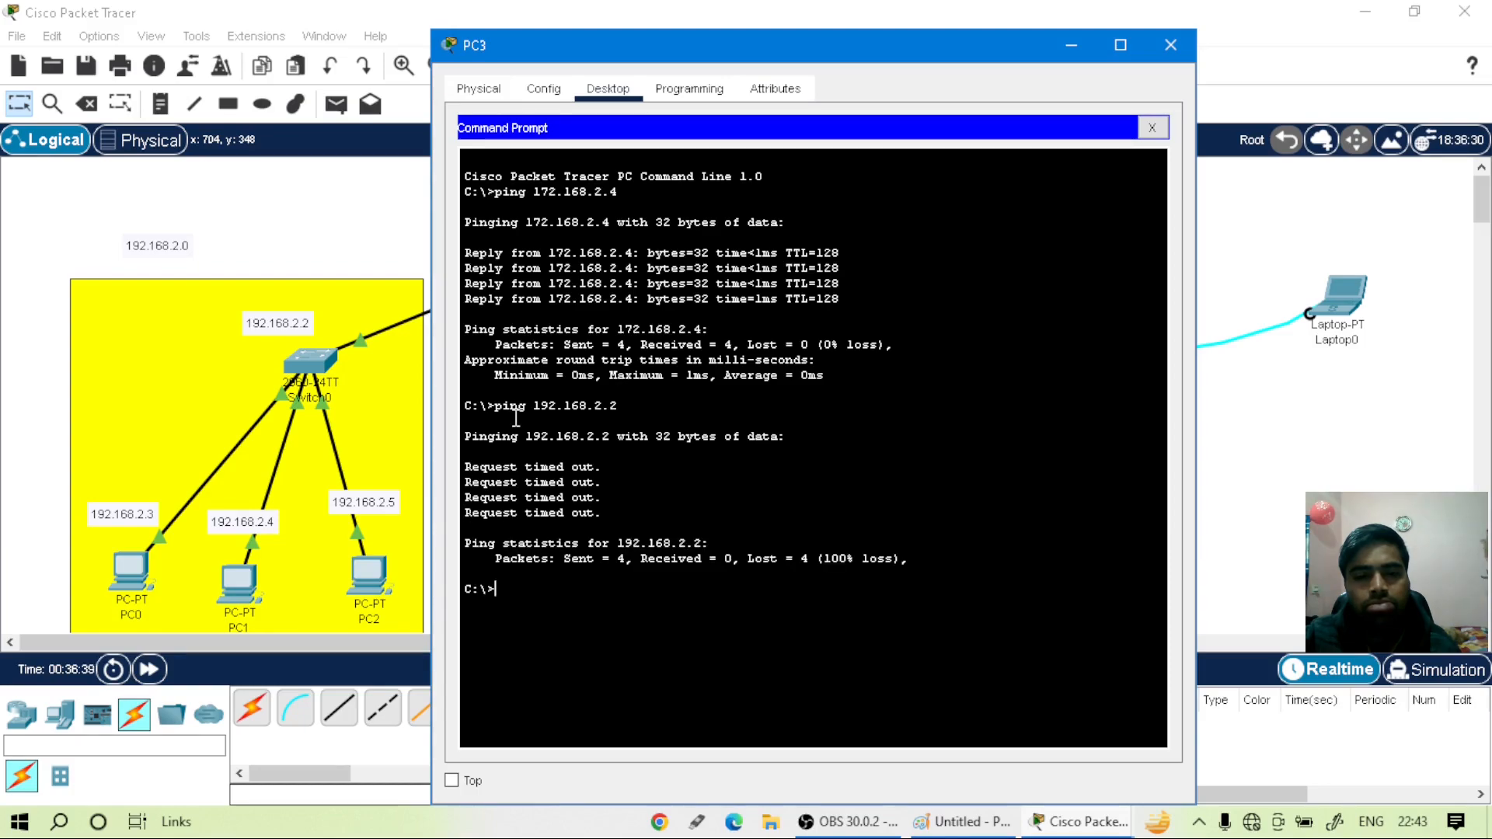
- Ping PC0 at 192.168.2.3 from PC3's Command Prompt, examine the packet statistics and close PC3's window
type("ping 192.168.2.3")
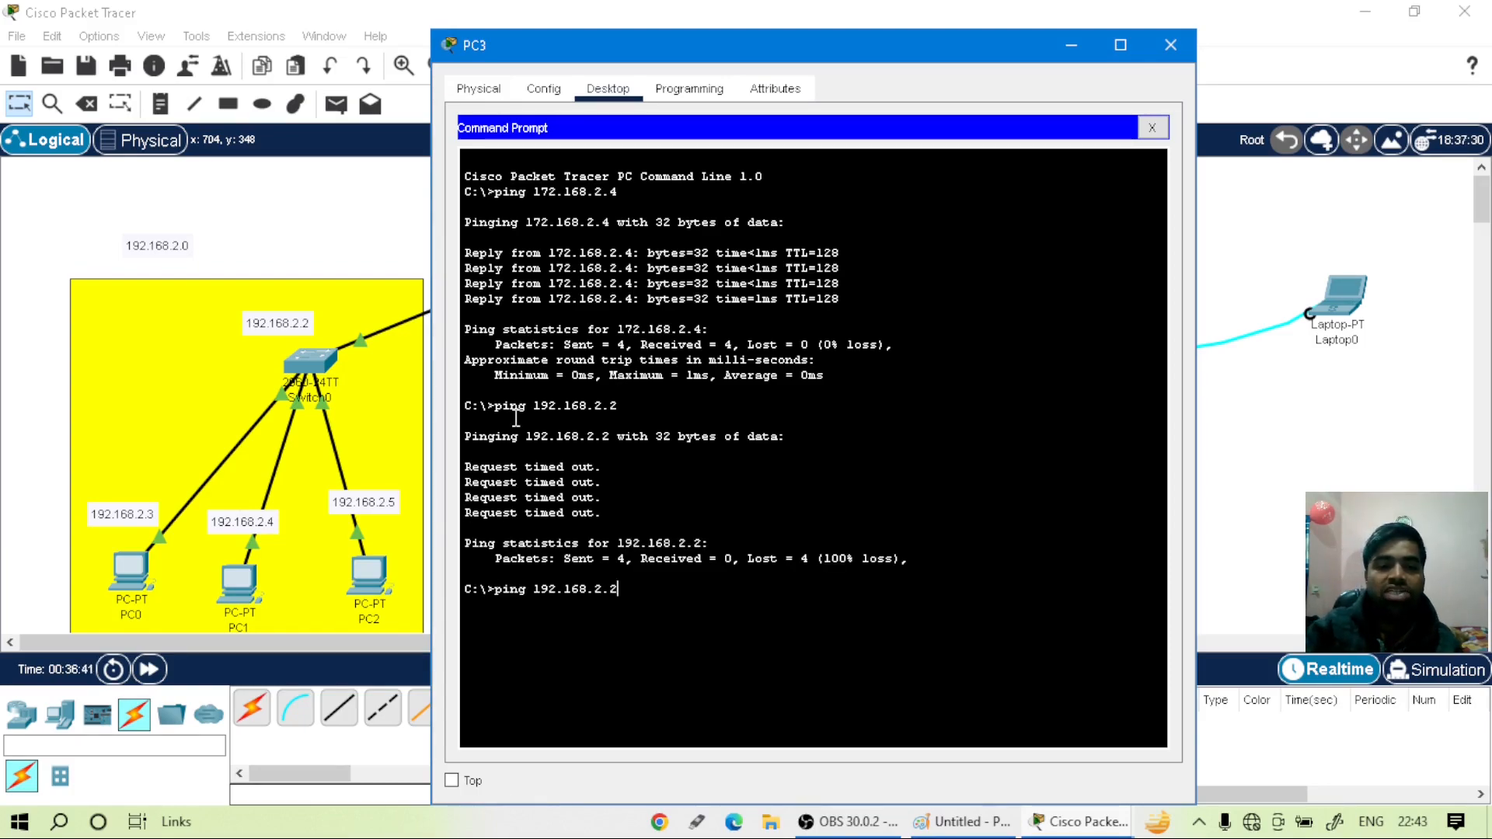
key("Return")
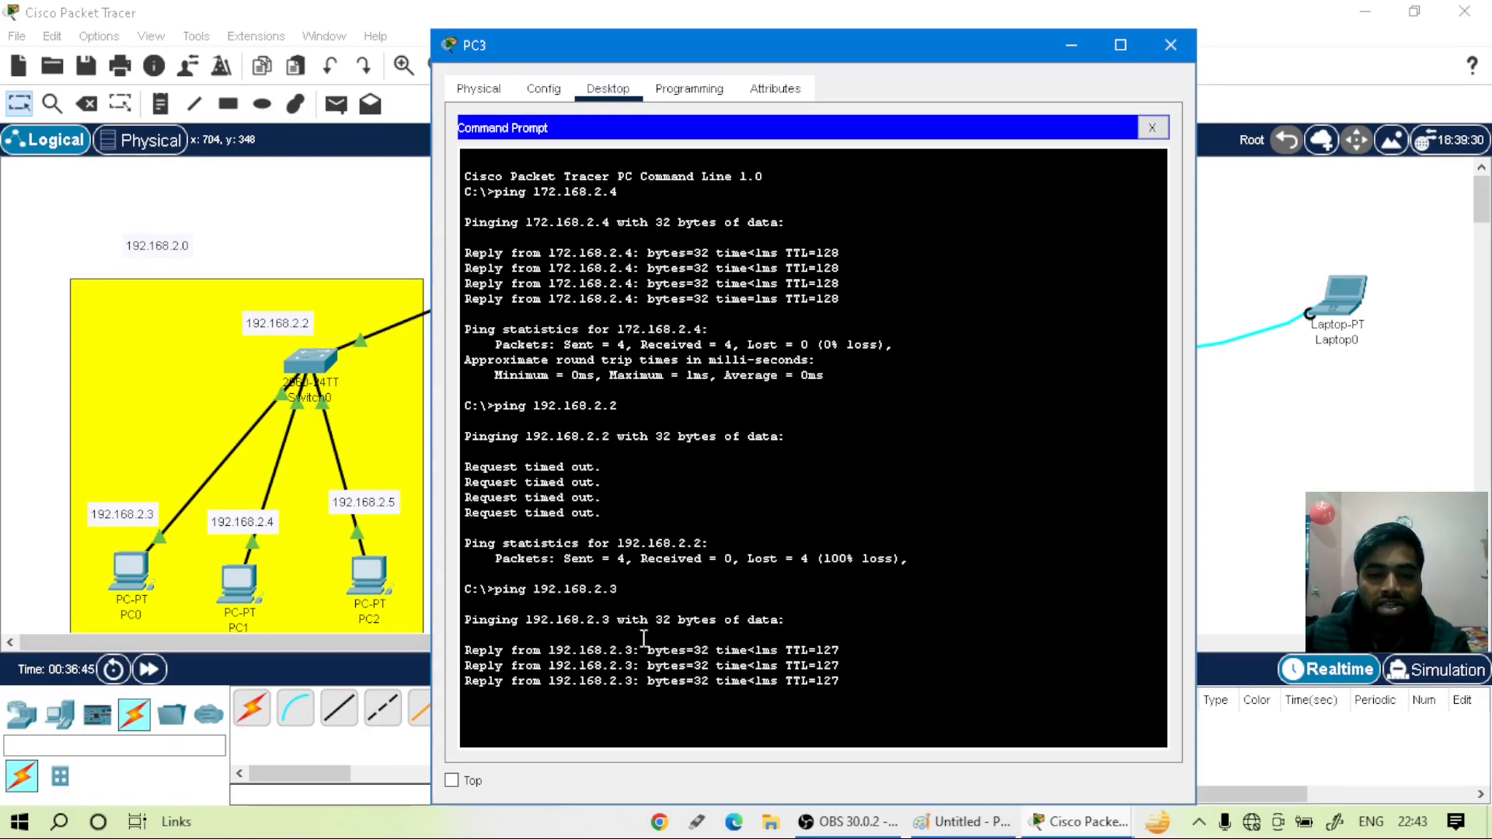
left_click_drag(564, 679, 744, 681)
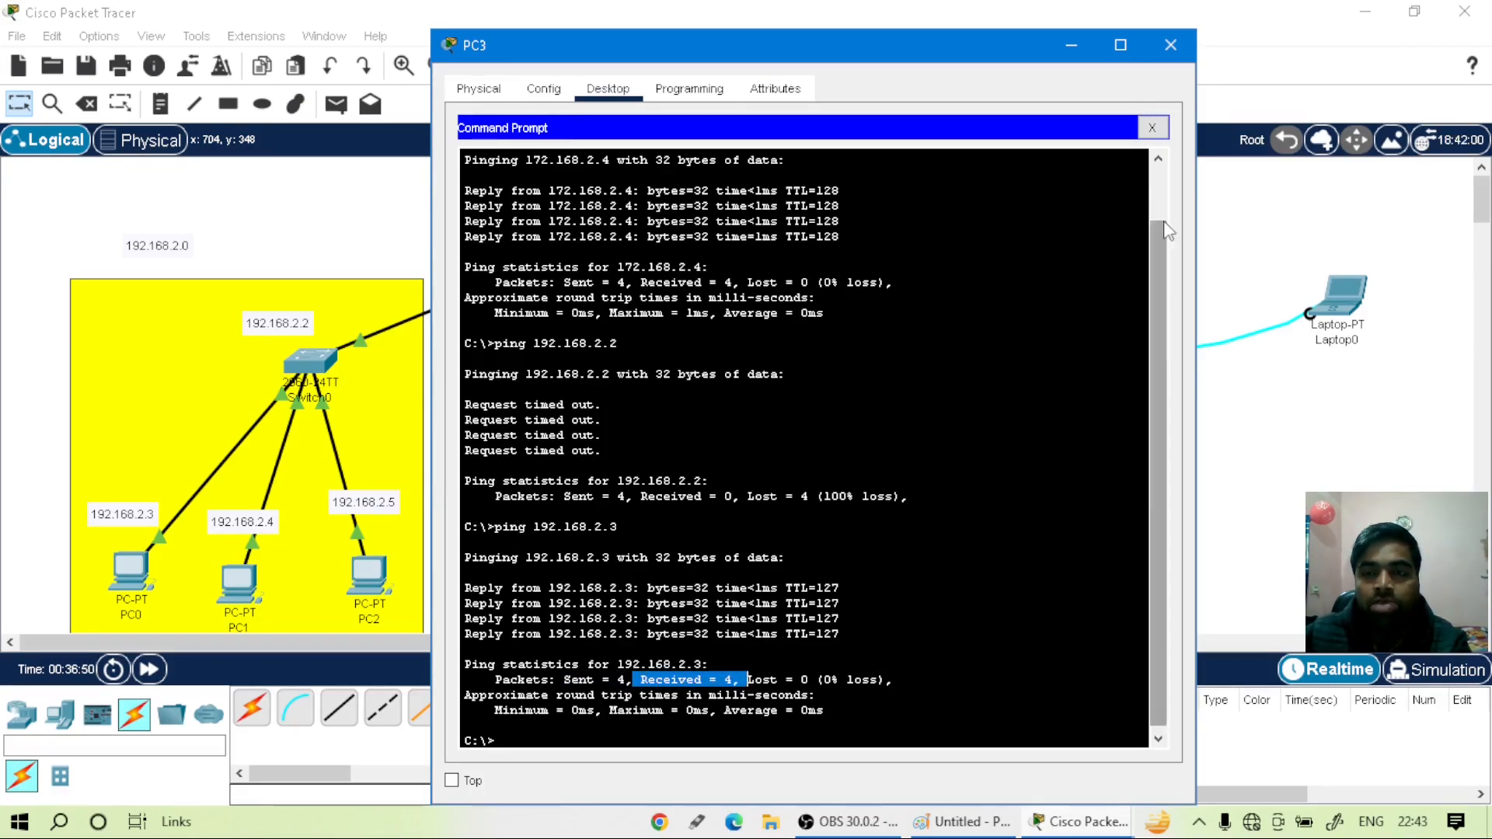
left_click(1170, 44)
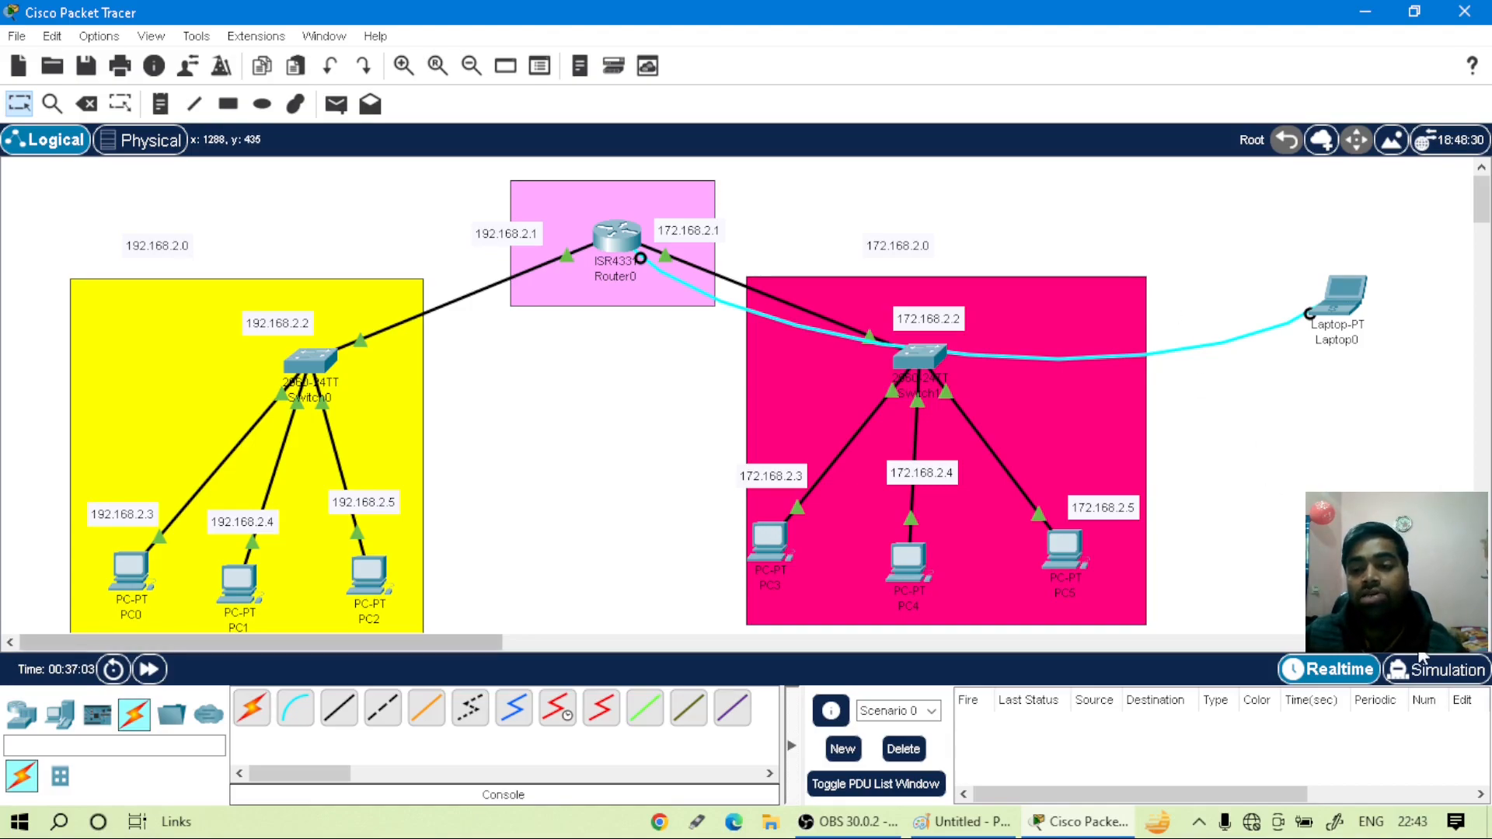
- Switch the network to Simulation mode and hide the simulation event list
left_click(1428, 673)
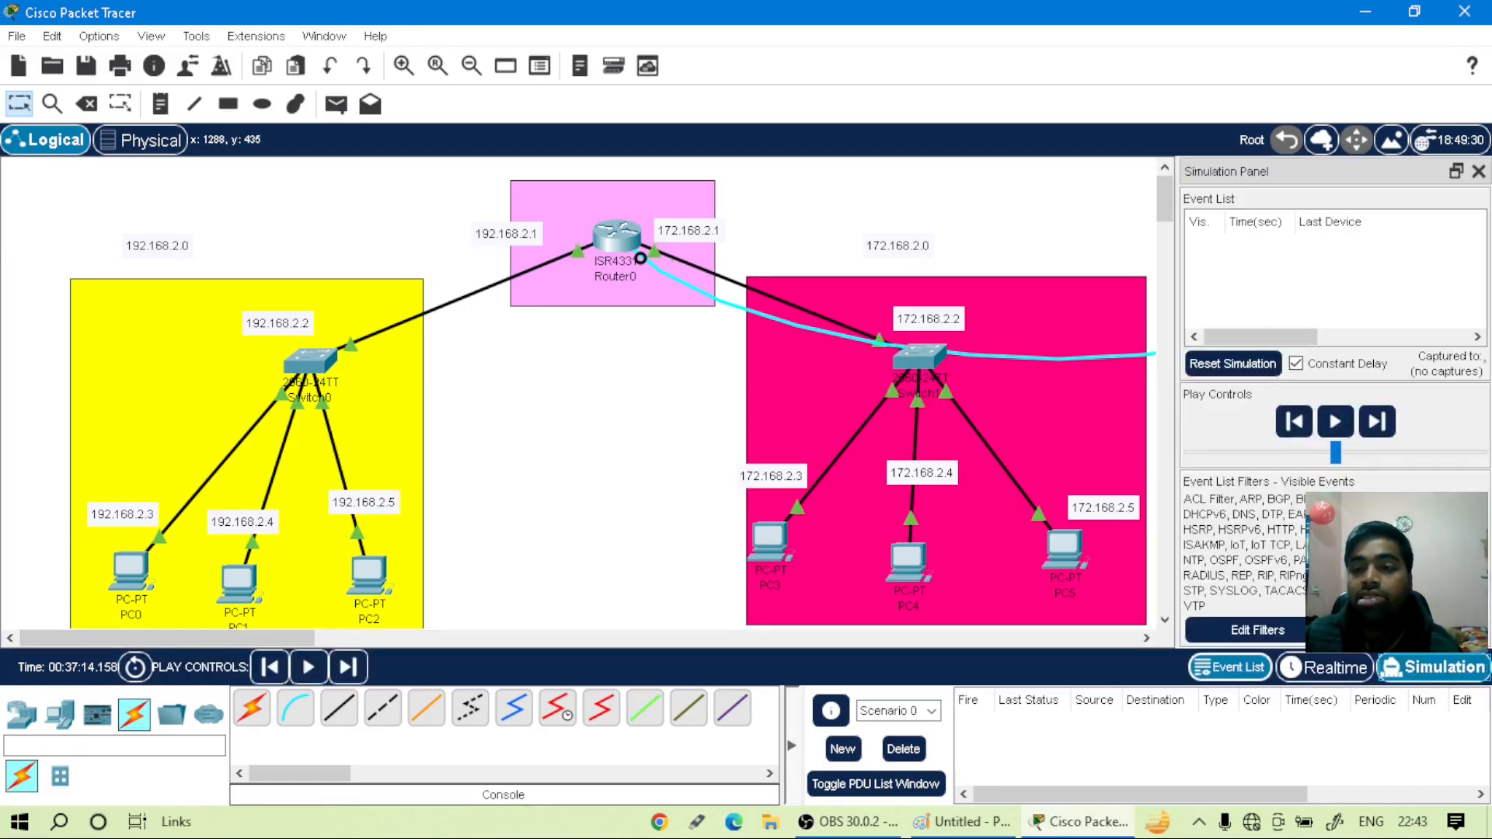
left_click(1254, 673)
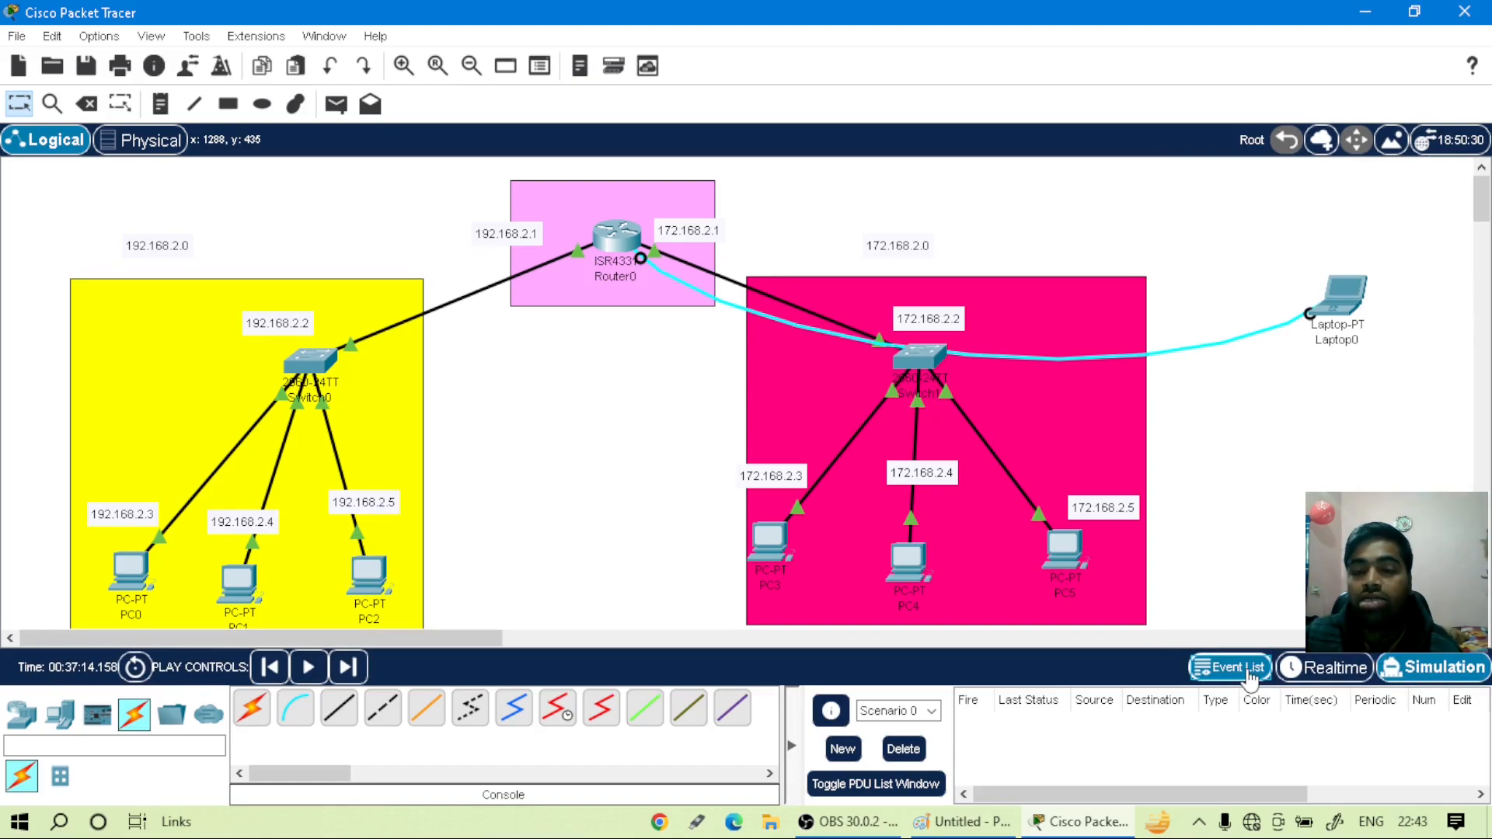
- Send a simple PDU from PC0 to PC5, play the simulation, and return the network to Realtime mode
left_click(336, 103)
left_click(134, 573)
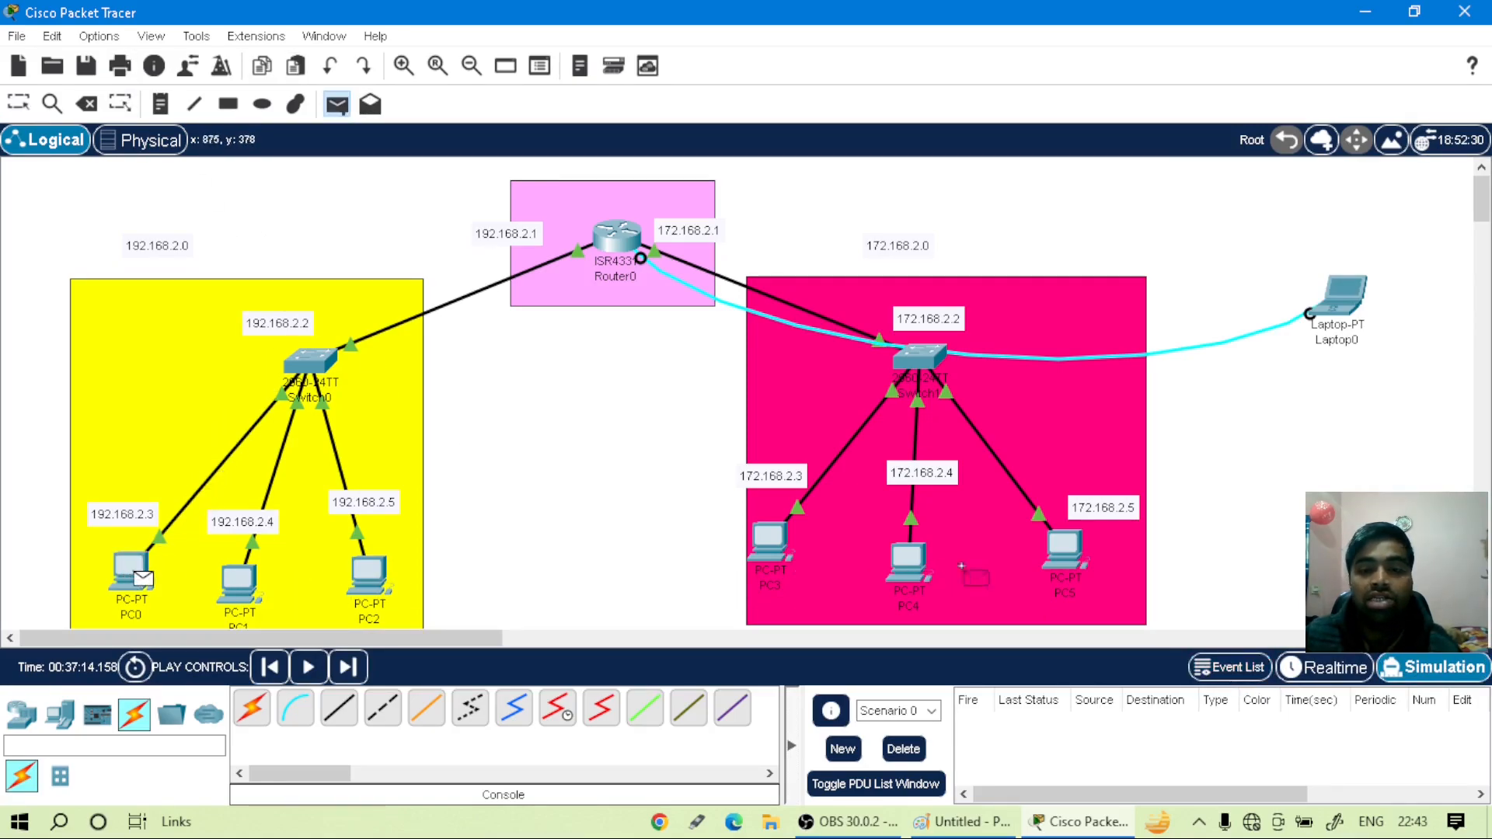
left_click(1057, 546)
left_click(306, 668)
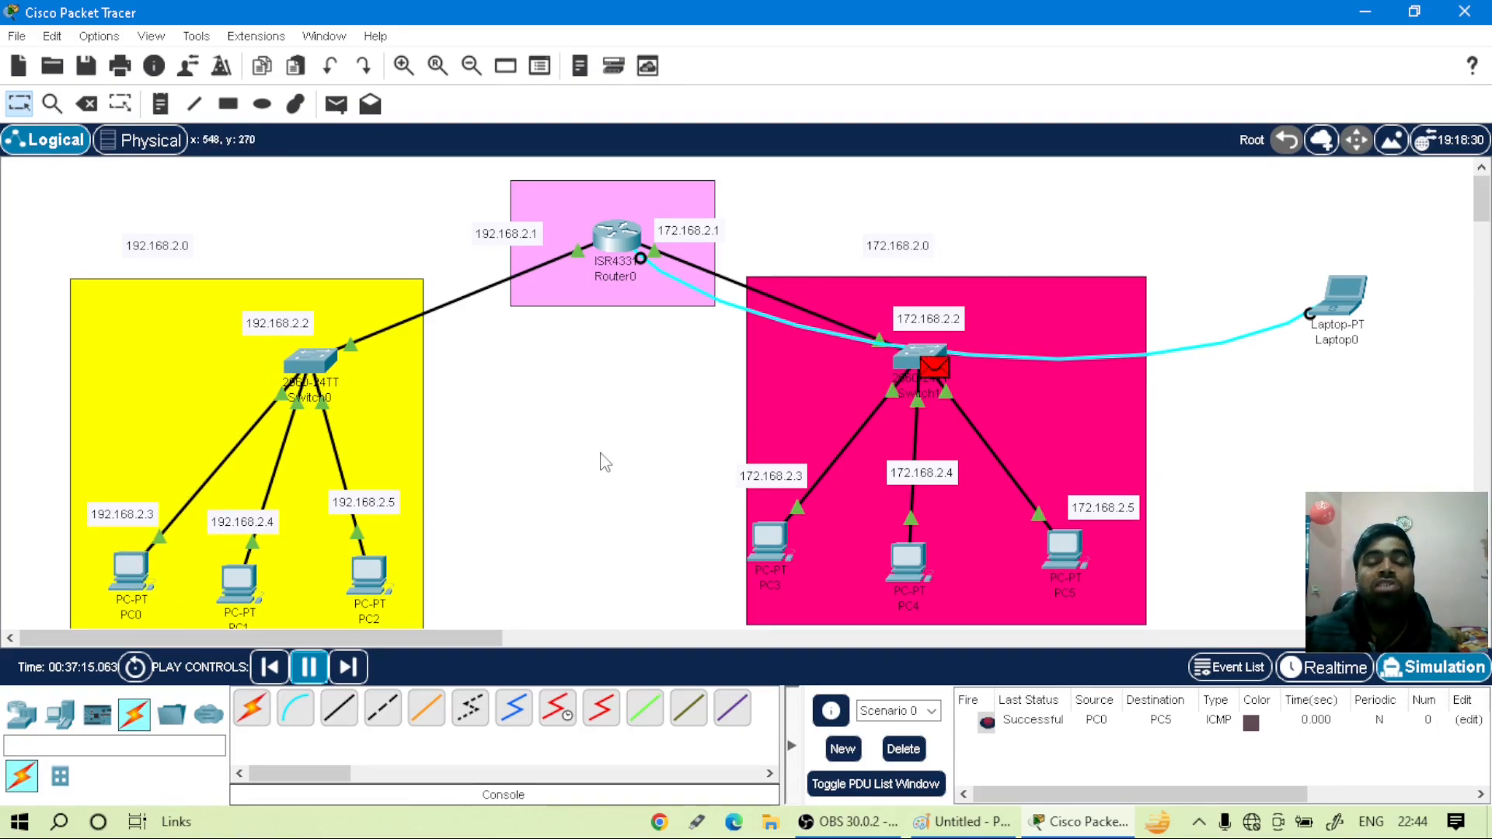
left_click(1324, 667)
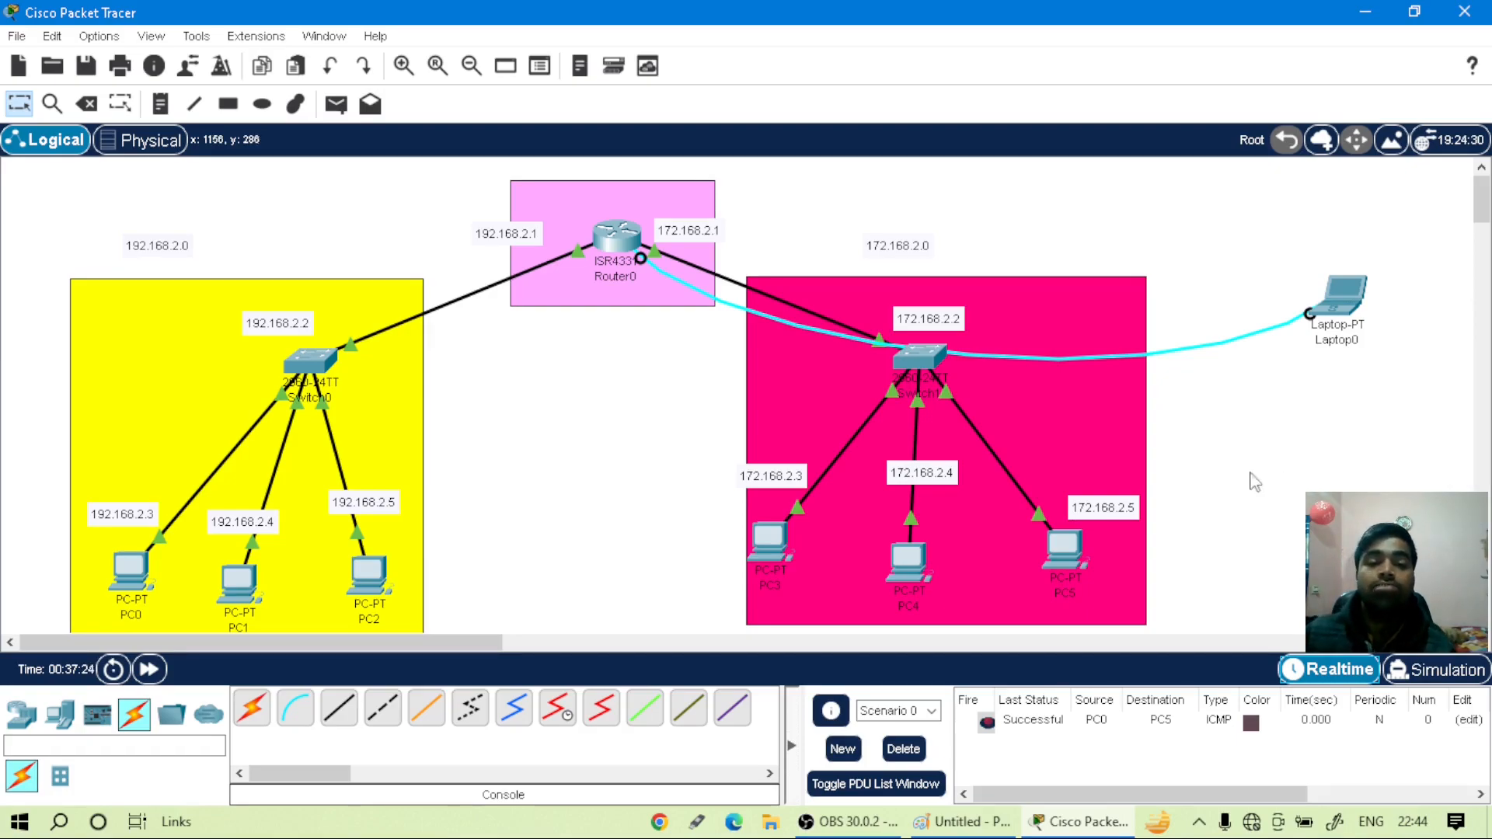
- Review PC0's IP configuration and close its window
left_click(126, 581)
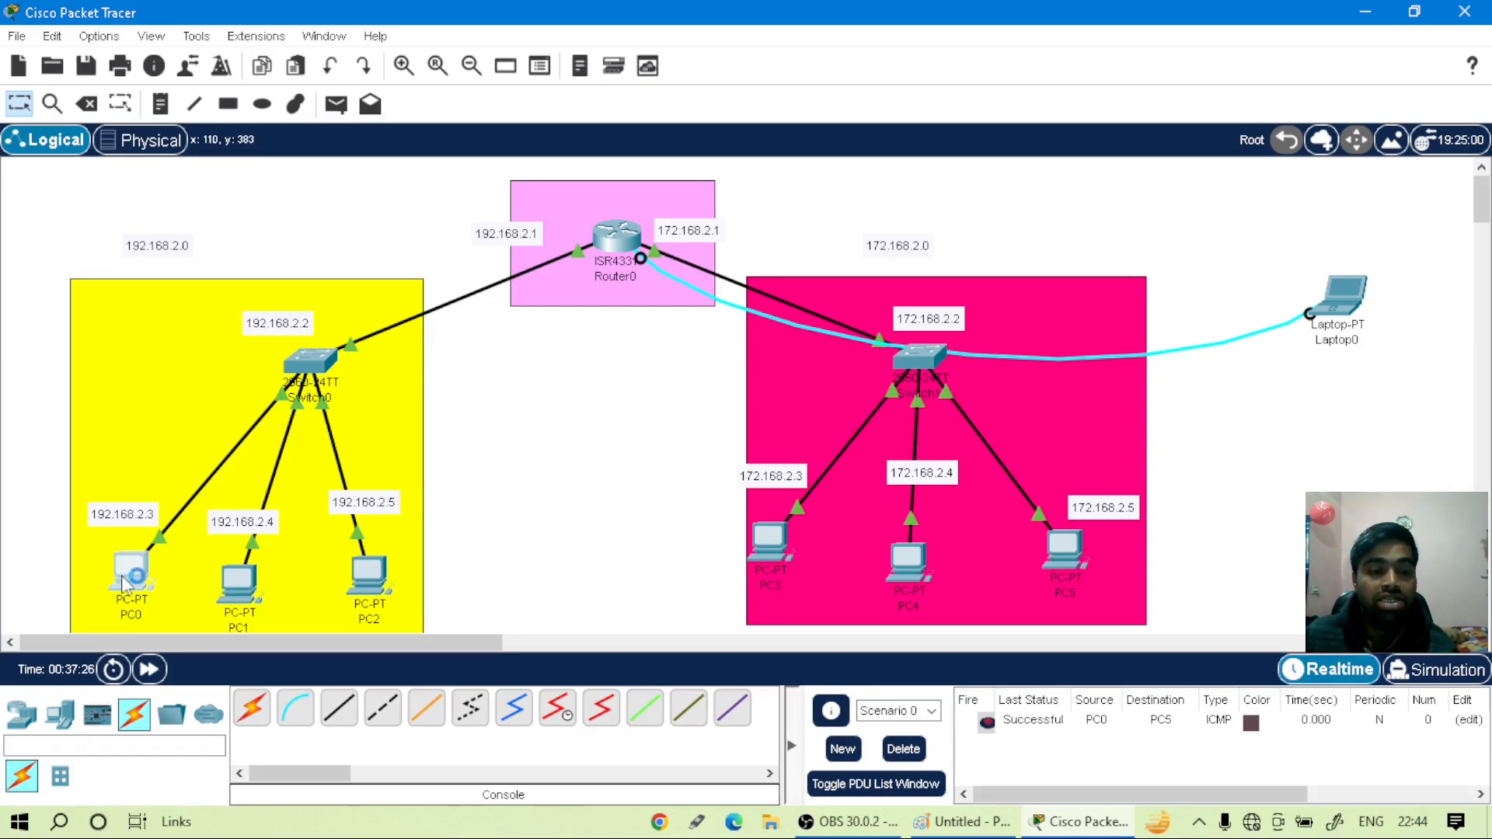
left_click(539, 179)
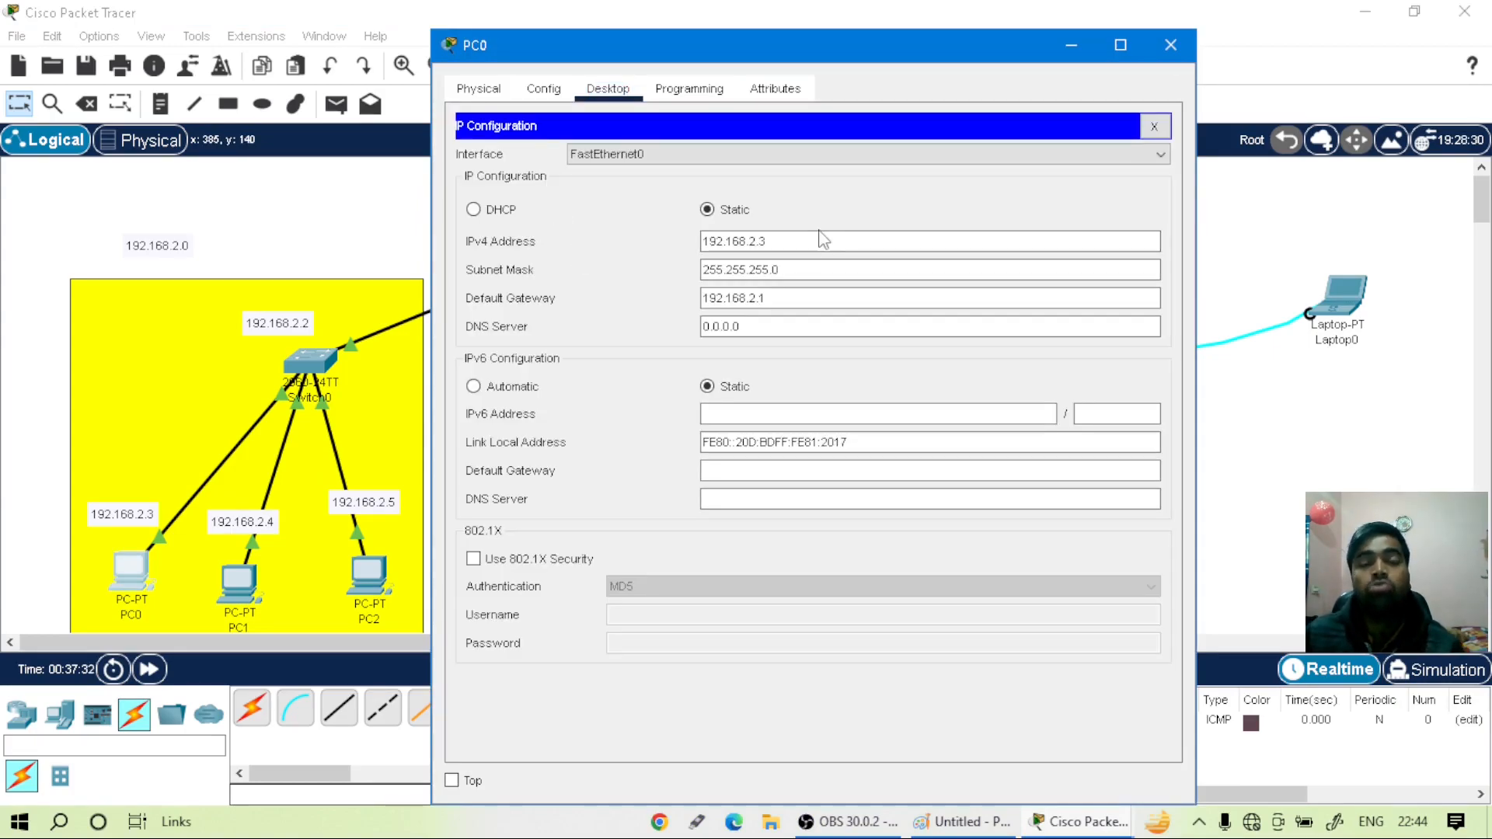
left_click(1153, 126)
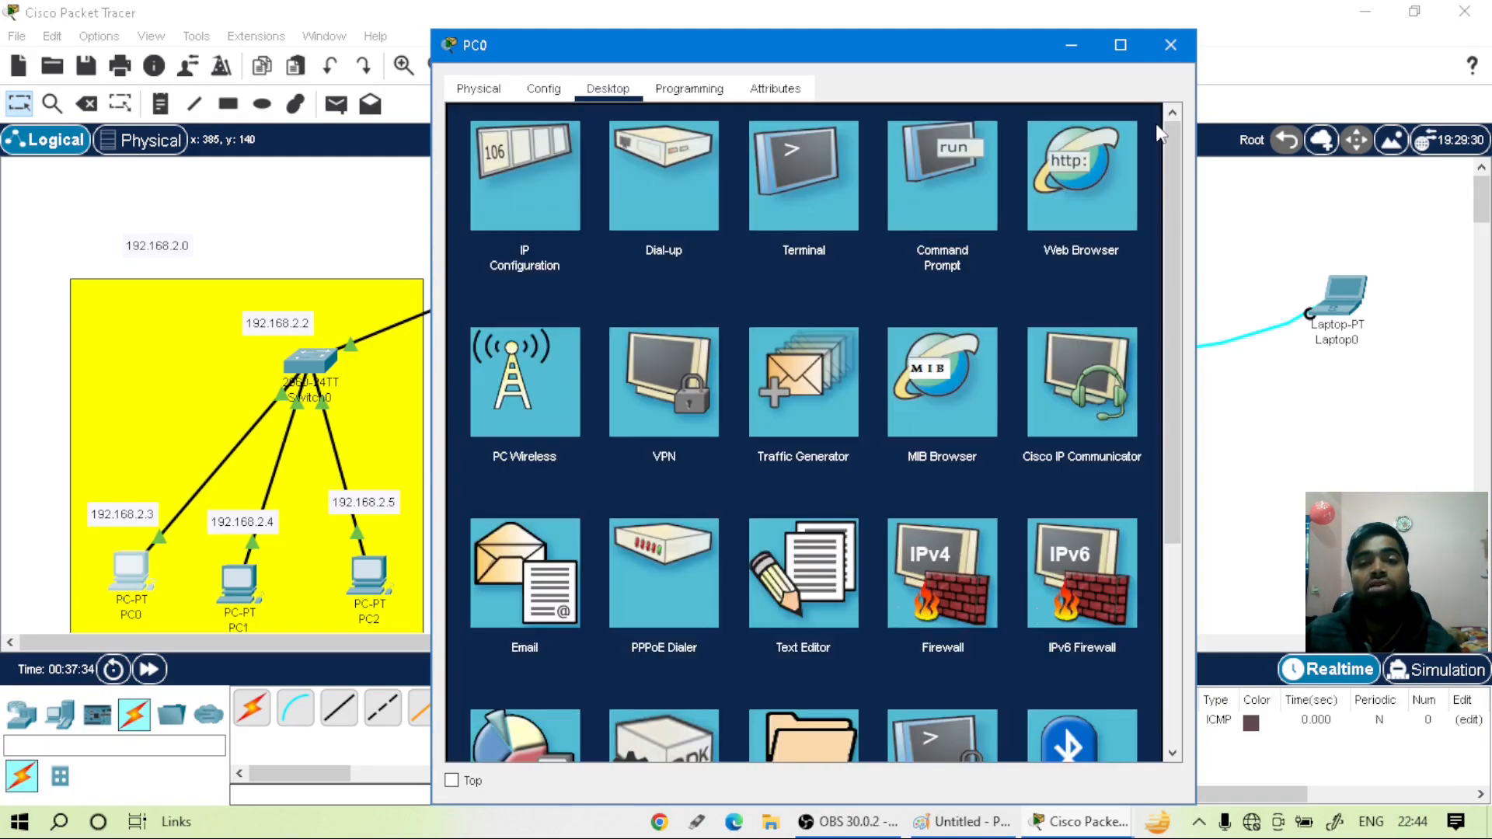
left_click(1169, 47)
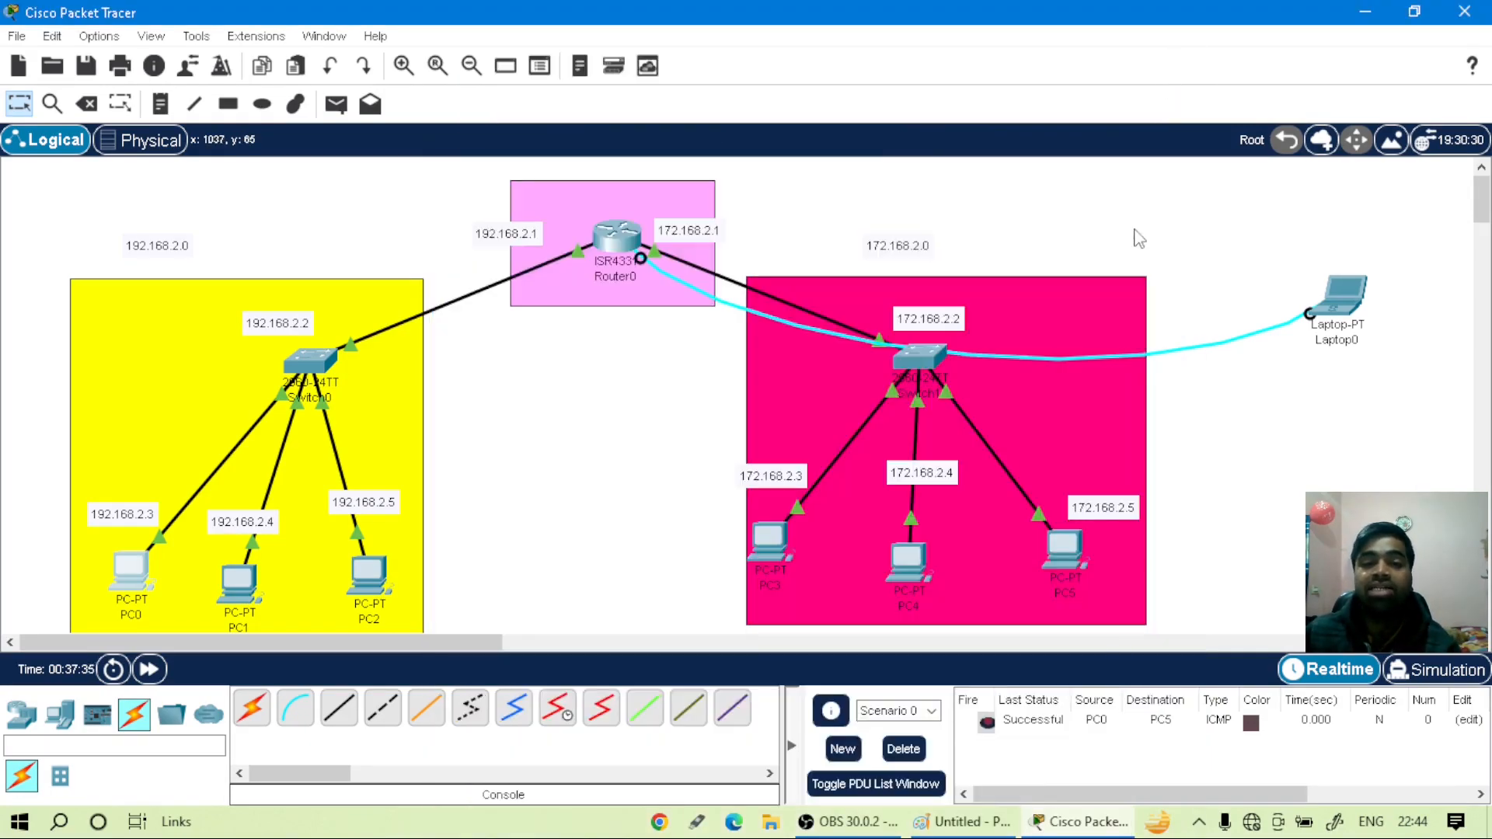